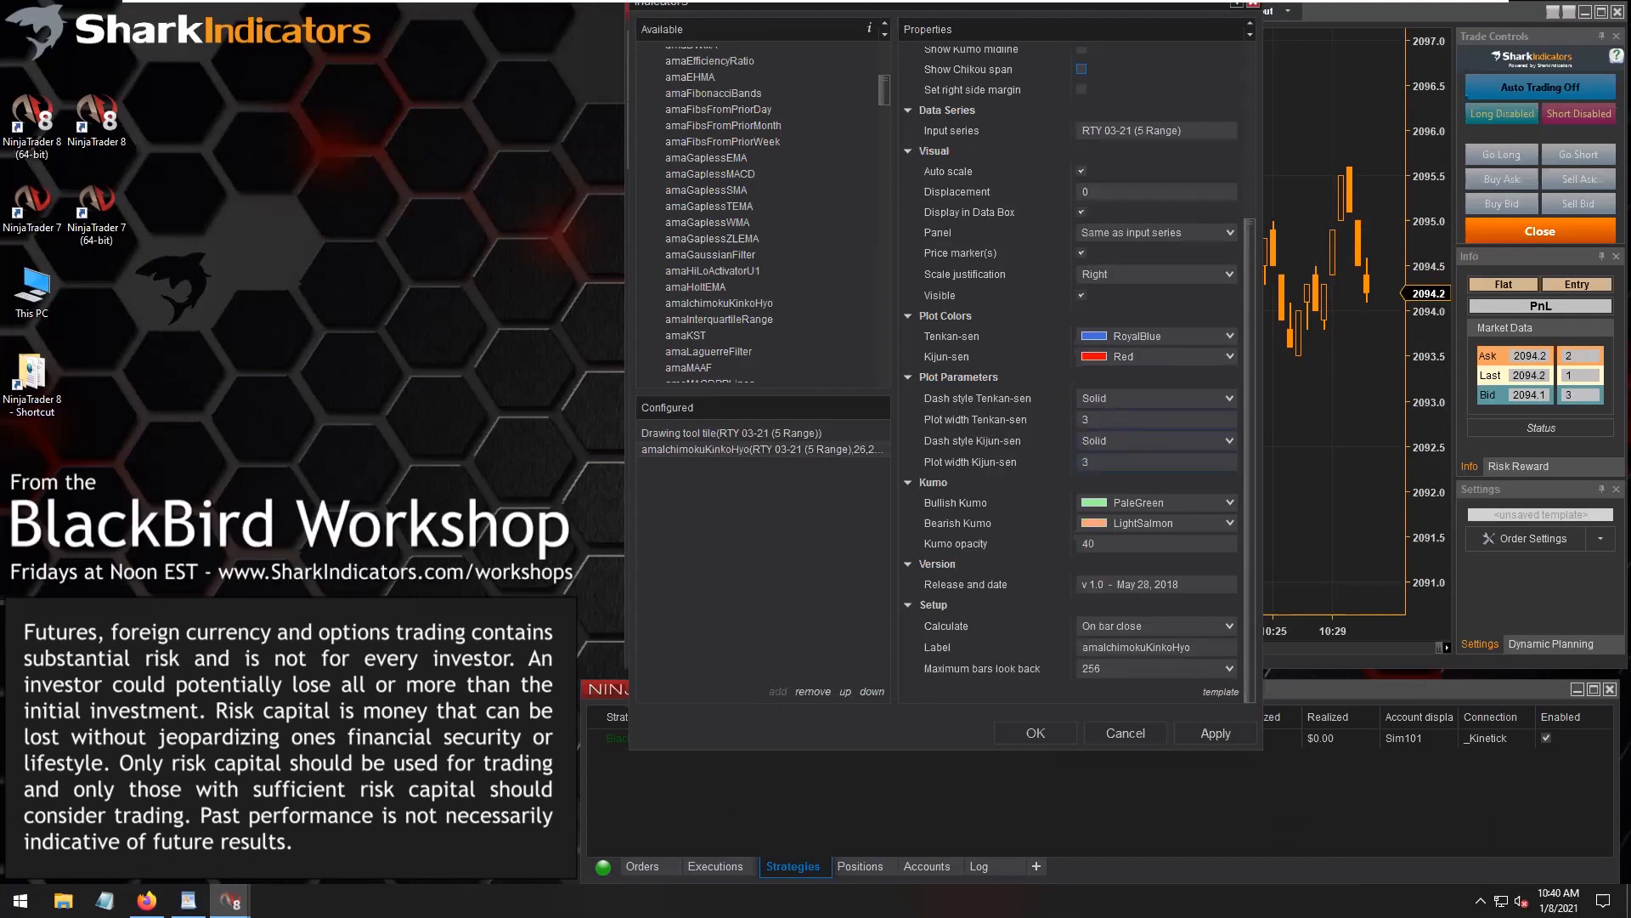
Apply the amaIchimokuKinkoHyo indicator to the chart with Show Kumo turned off, leaving only the Tenkan-sen and Kijun-sen lines enabled.
left_click(1215, 732)
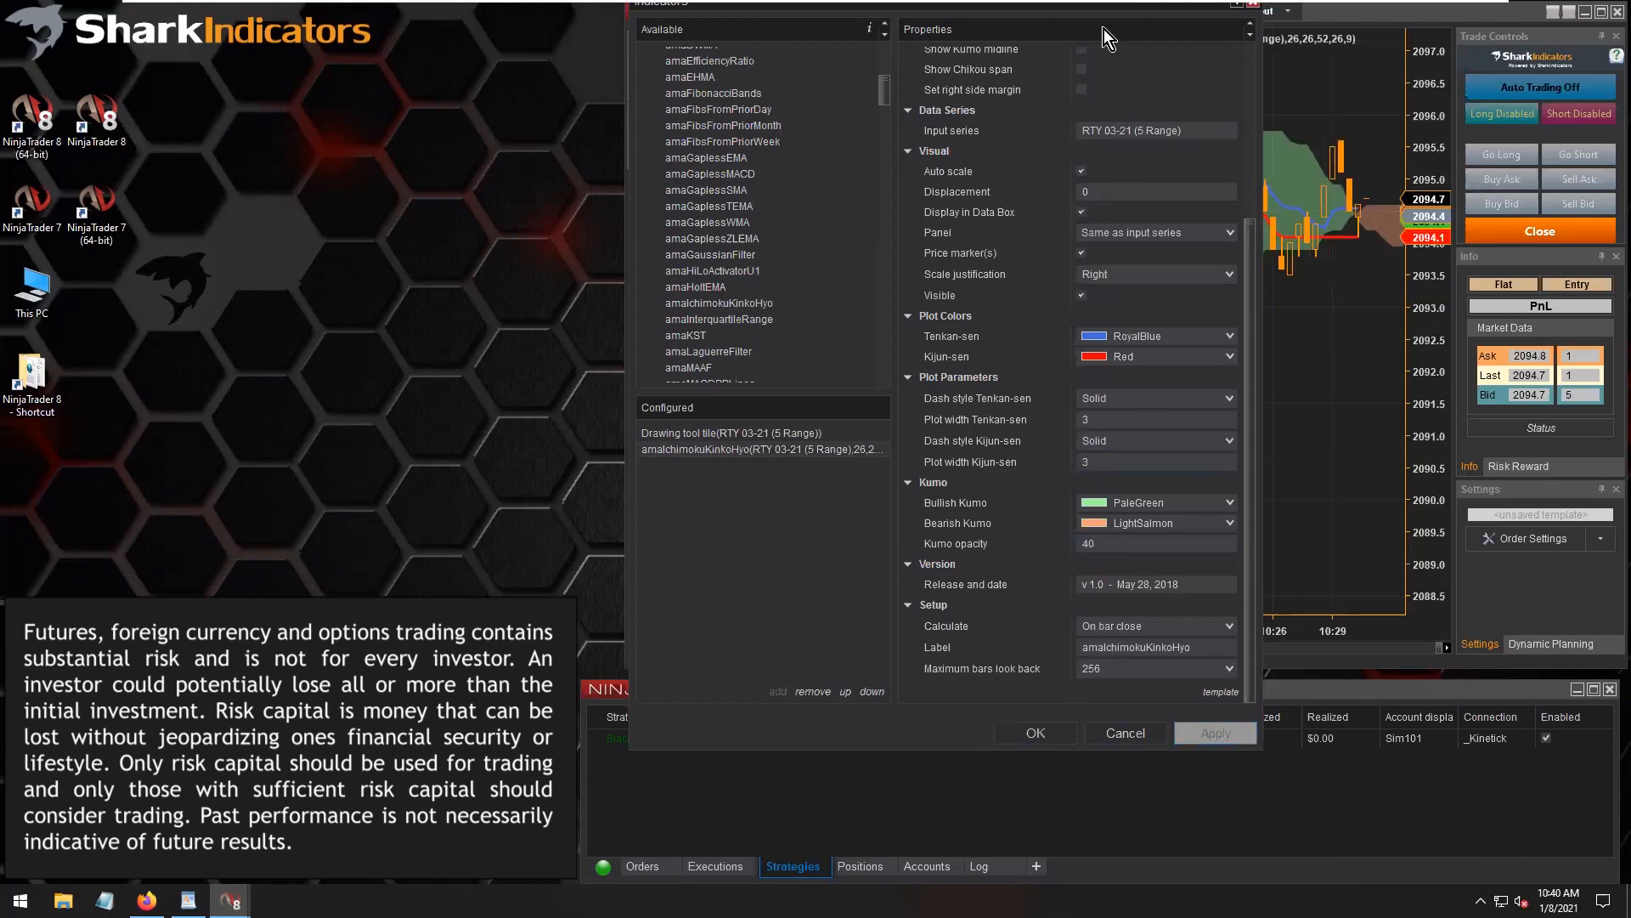
mouse_move(1095, 9)
left_mouse_down()
mouse_move(867, 63)
mouse_move(579, 212)
mouse_move(527, 183)
mouse_move(544, 79)
mouse_move(502, 55)
mouse_move(486, 76)
left_mouse_up()
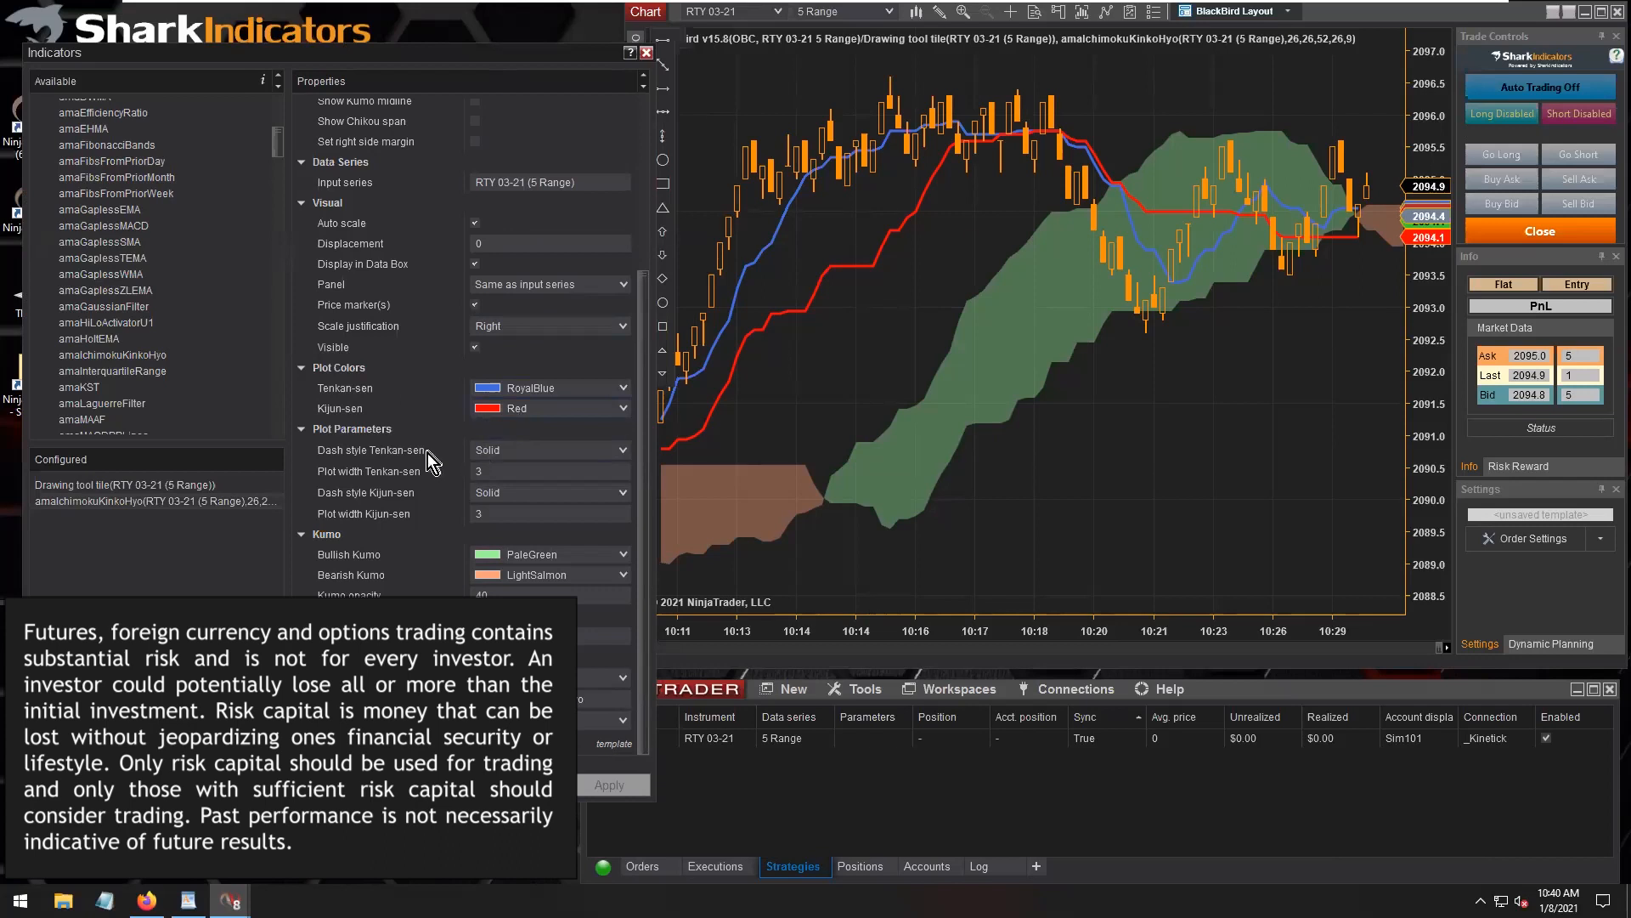
scroll(425, 437, "up", 2)
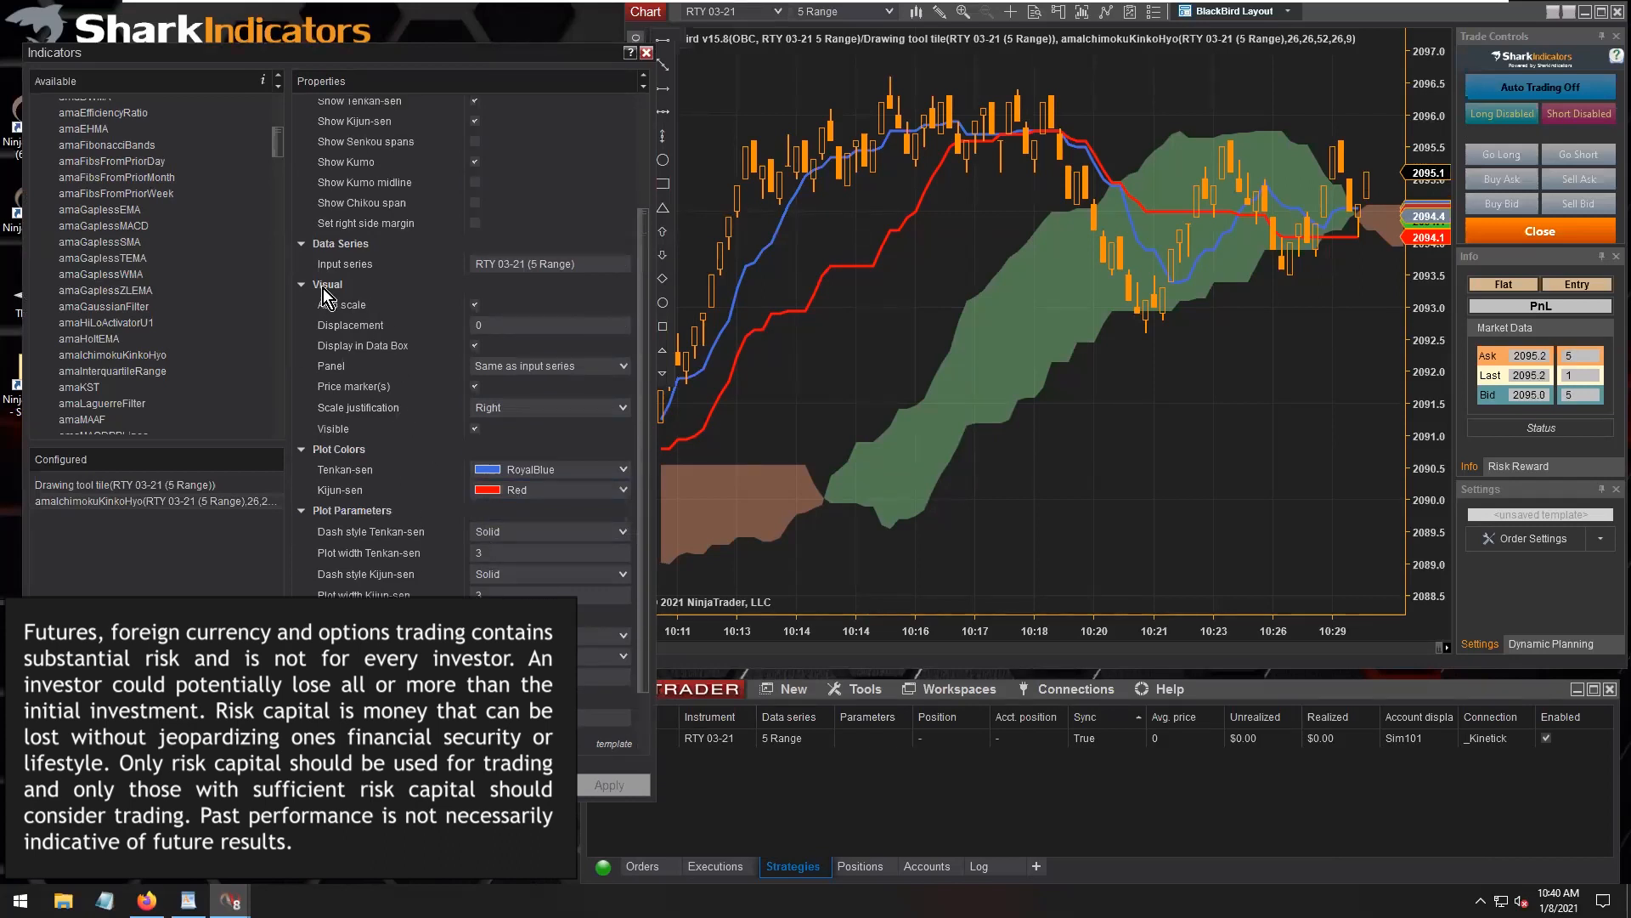
left_click(328, 284)
scroll(413, 387, "up", 3)
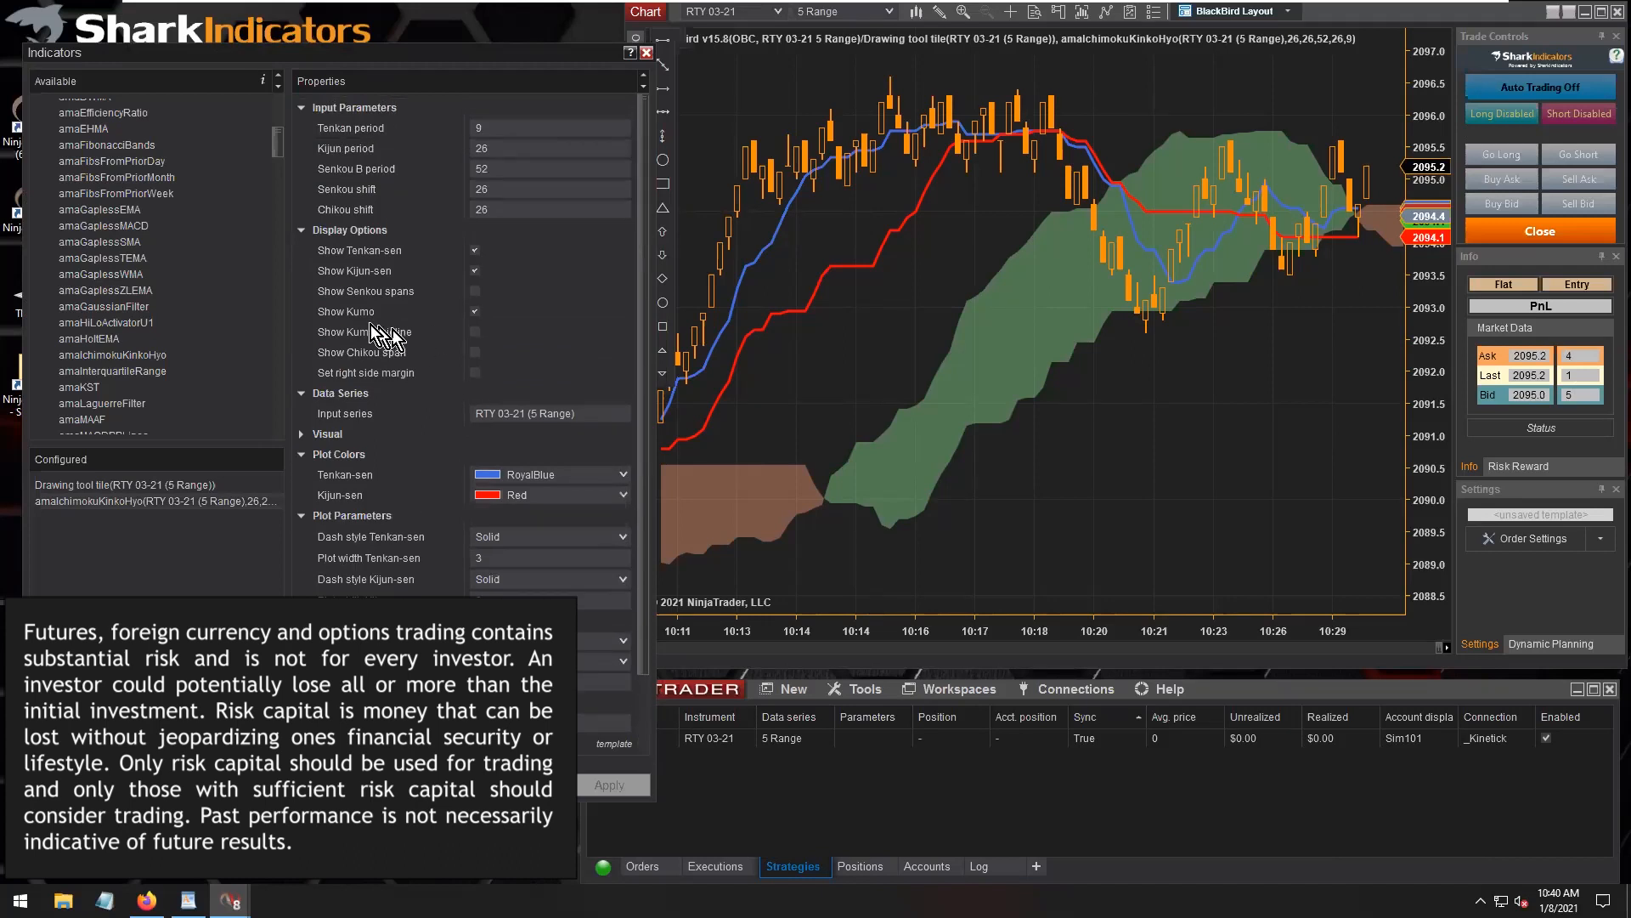
left_click(475, 312)
left_click(609, 780)
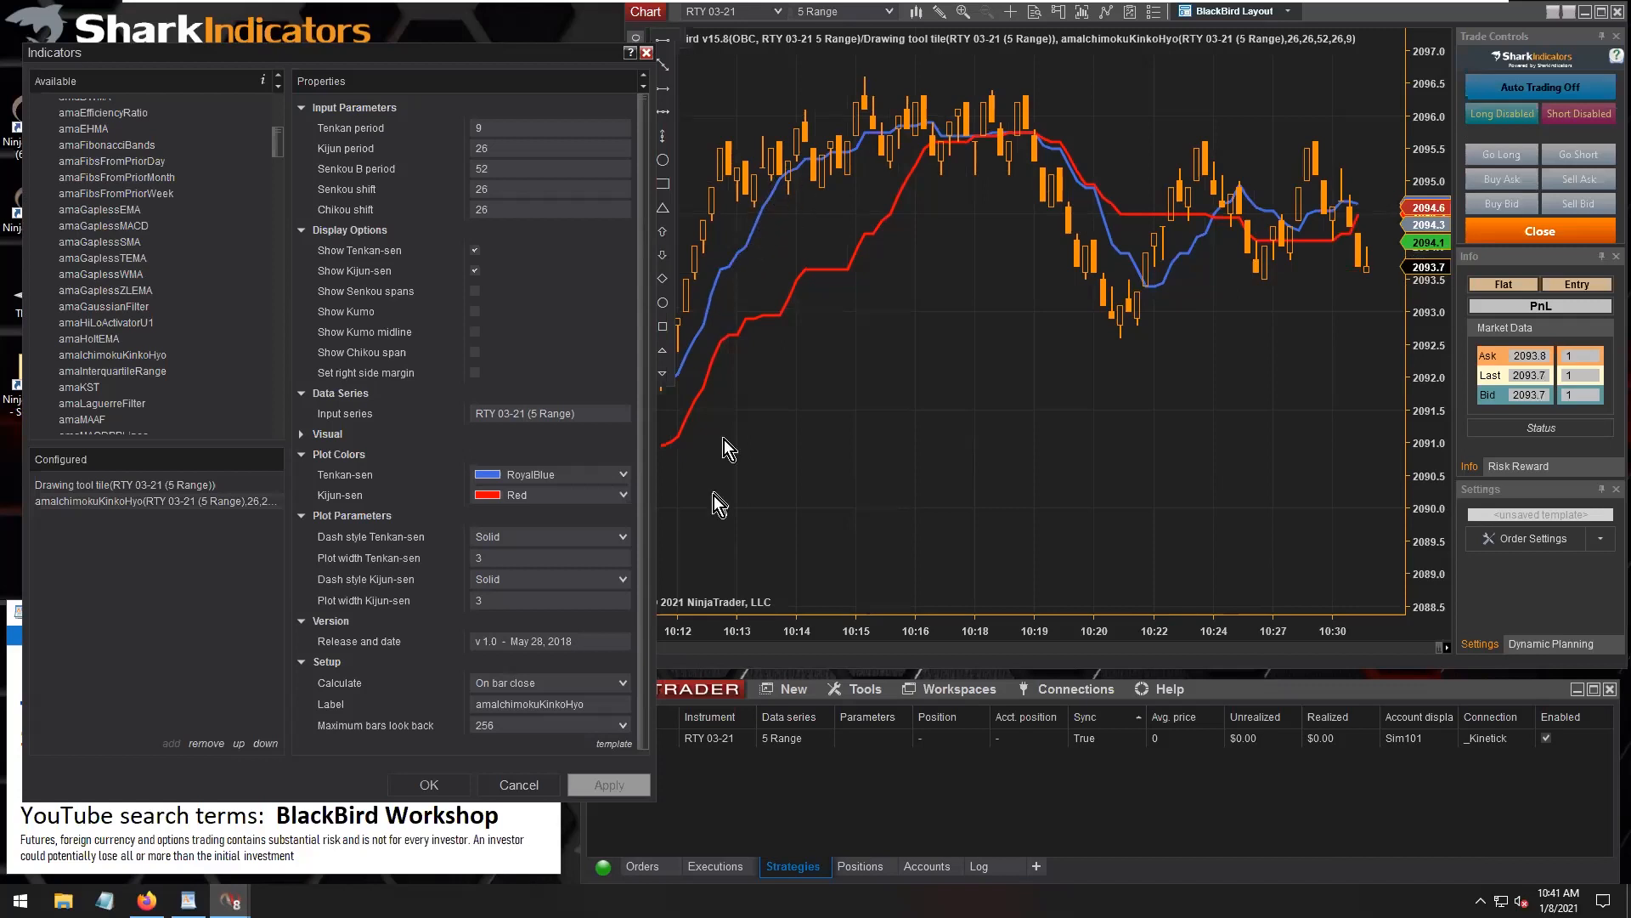
left_click(434, 786)
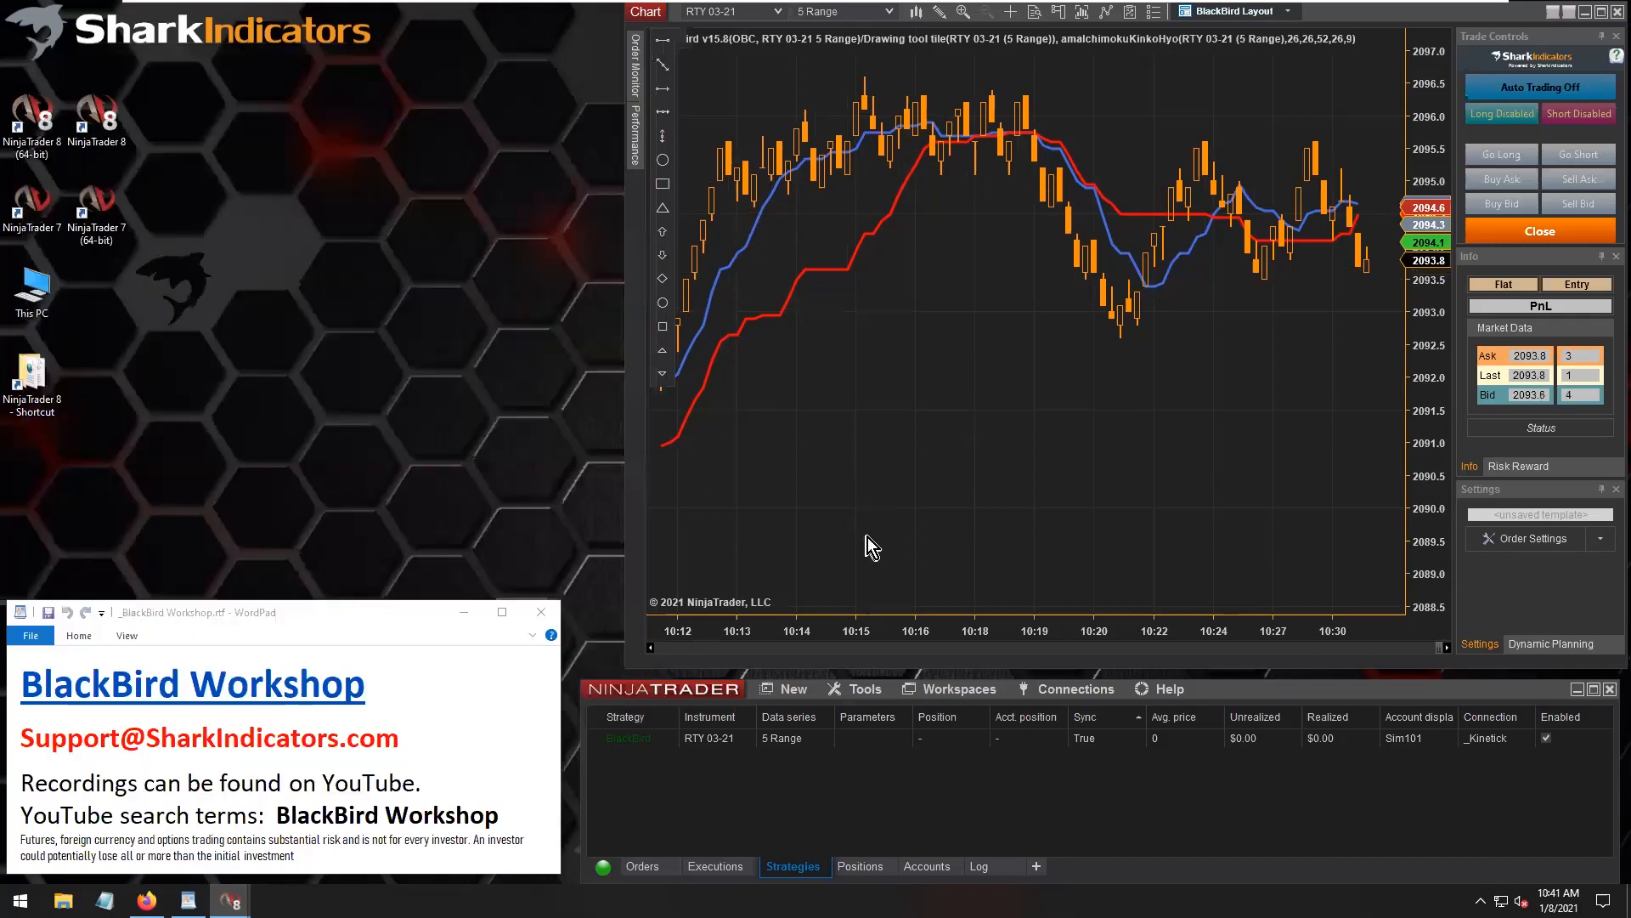
Lower the simulated data feed's trend slightly below neutral.
middle_click(869, 537)
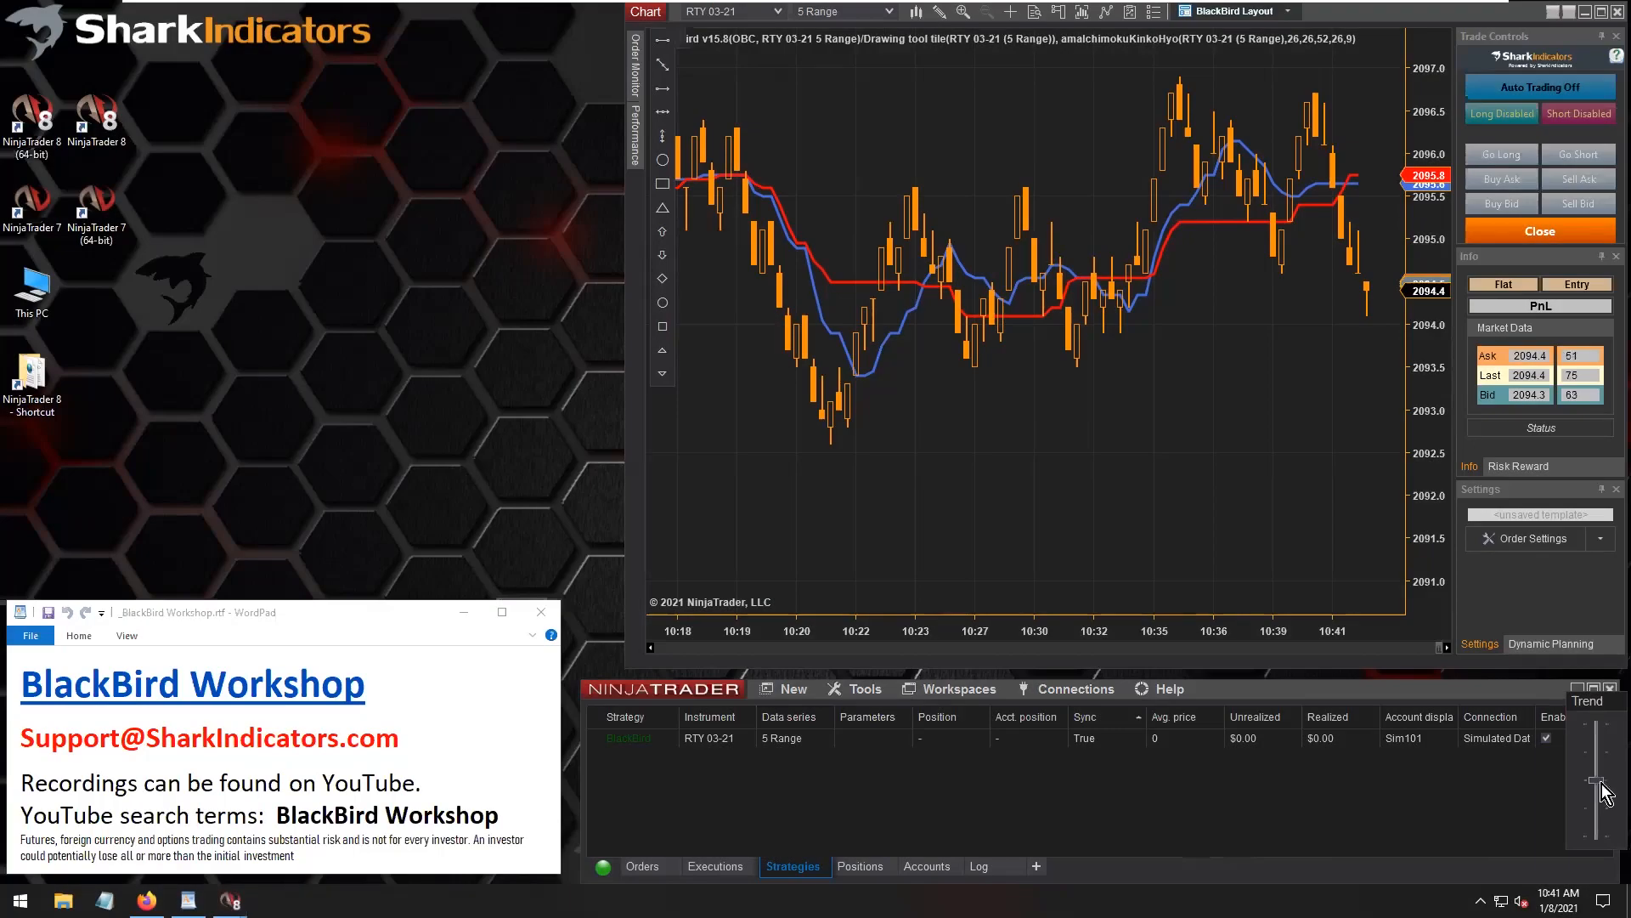
left_click_drag(1602, 792, 1603, 817)
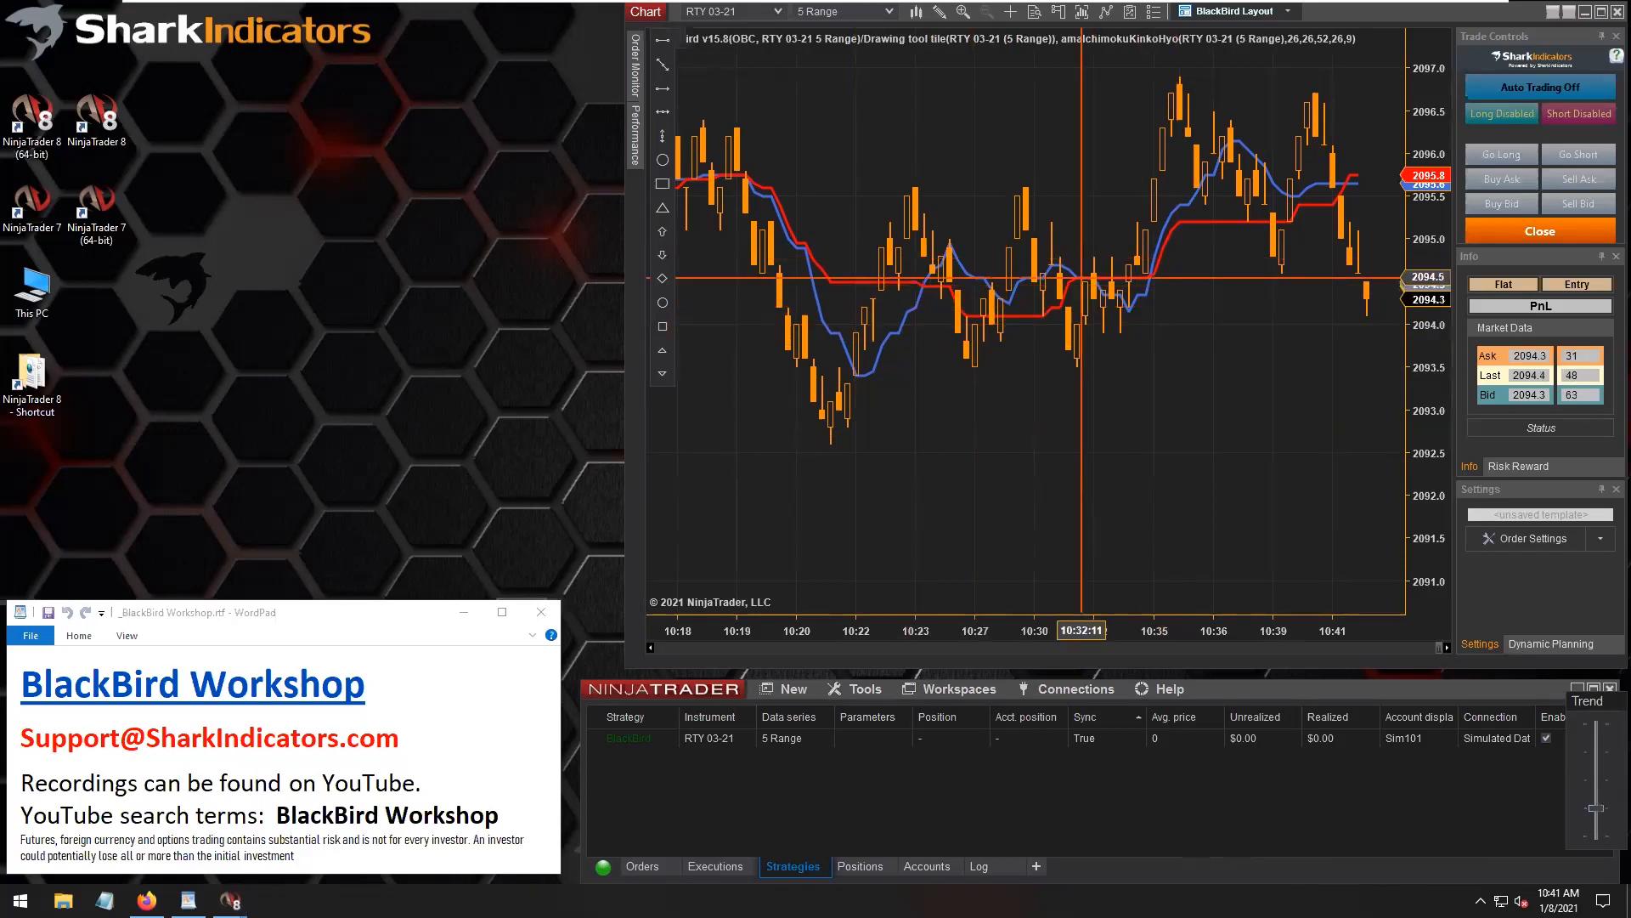
Open BlackBird's order settings and add an order set with a Market Entry.
left_click(1532, 544)
left_click_drag(390, 83, 321, 21)
left_click(129, 268)
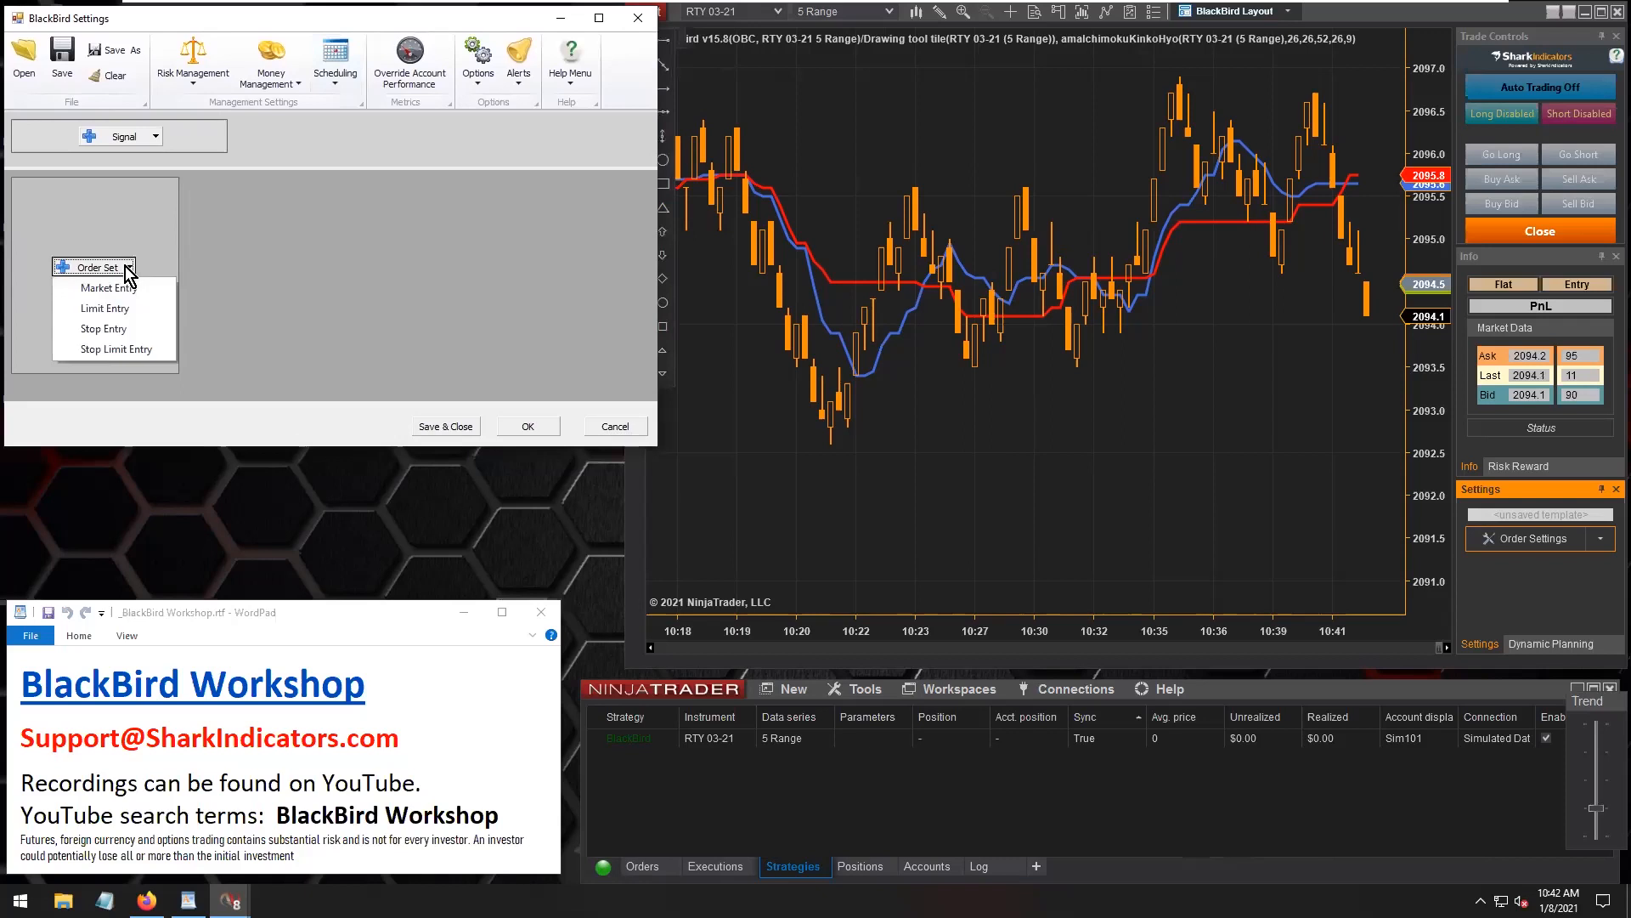
left_click(115, 292)
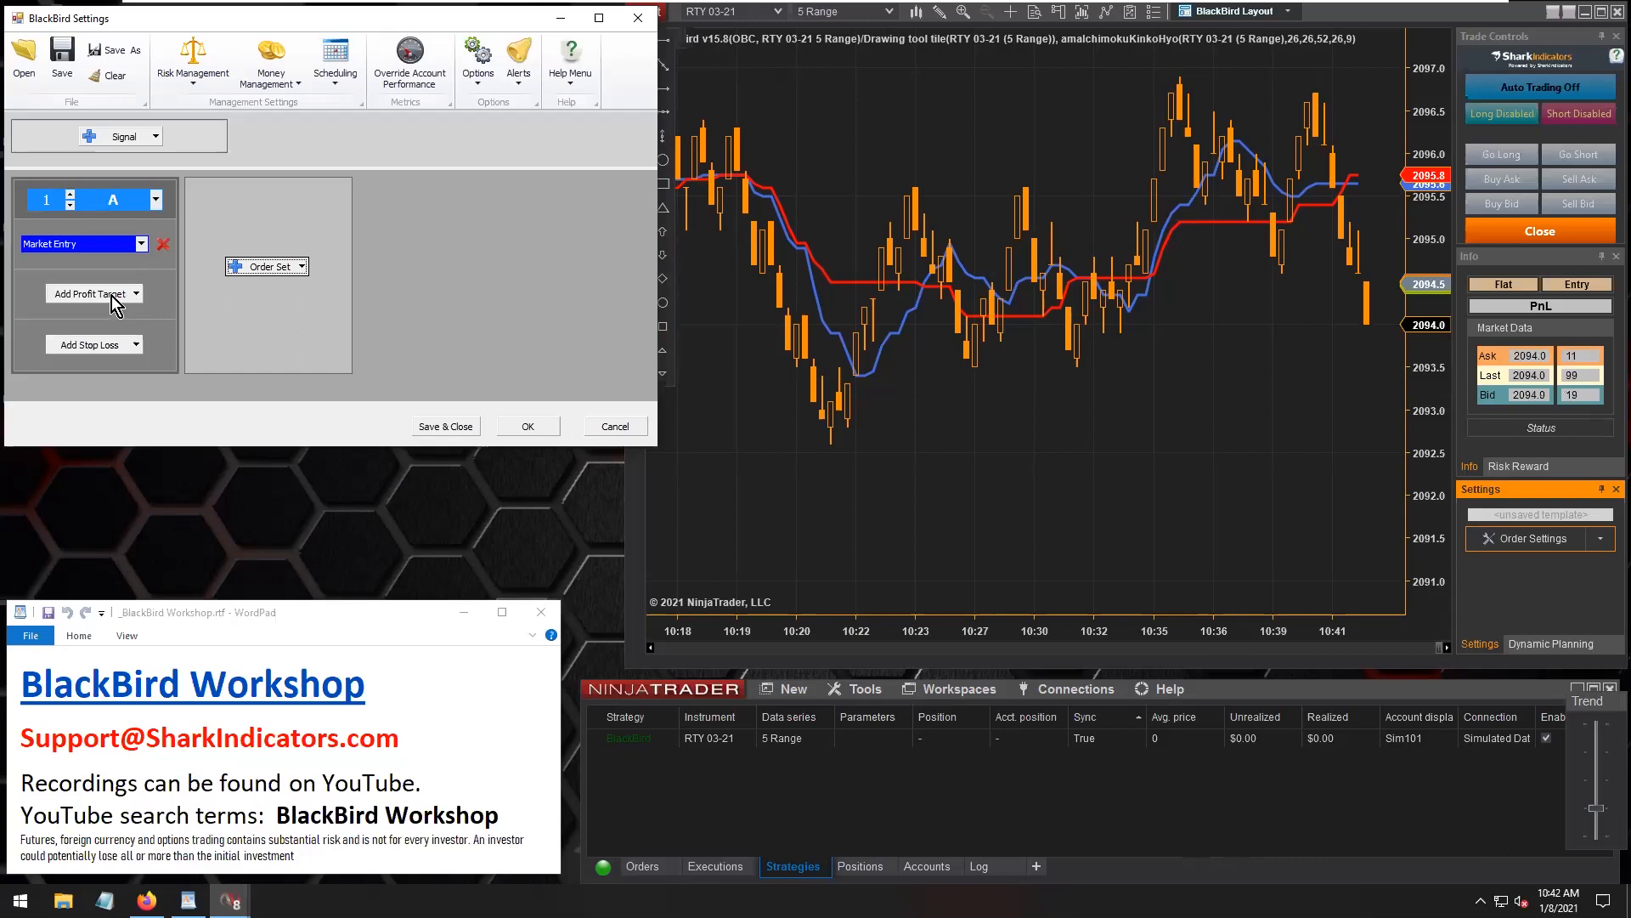
Add a fixed 1.5xATR stop loss to the order set and set its initial placement long factor to -3.
left_click(109, 345)
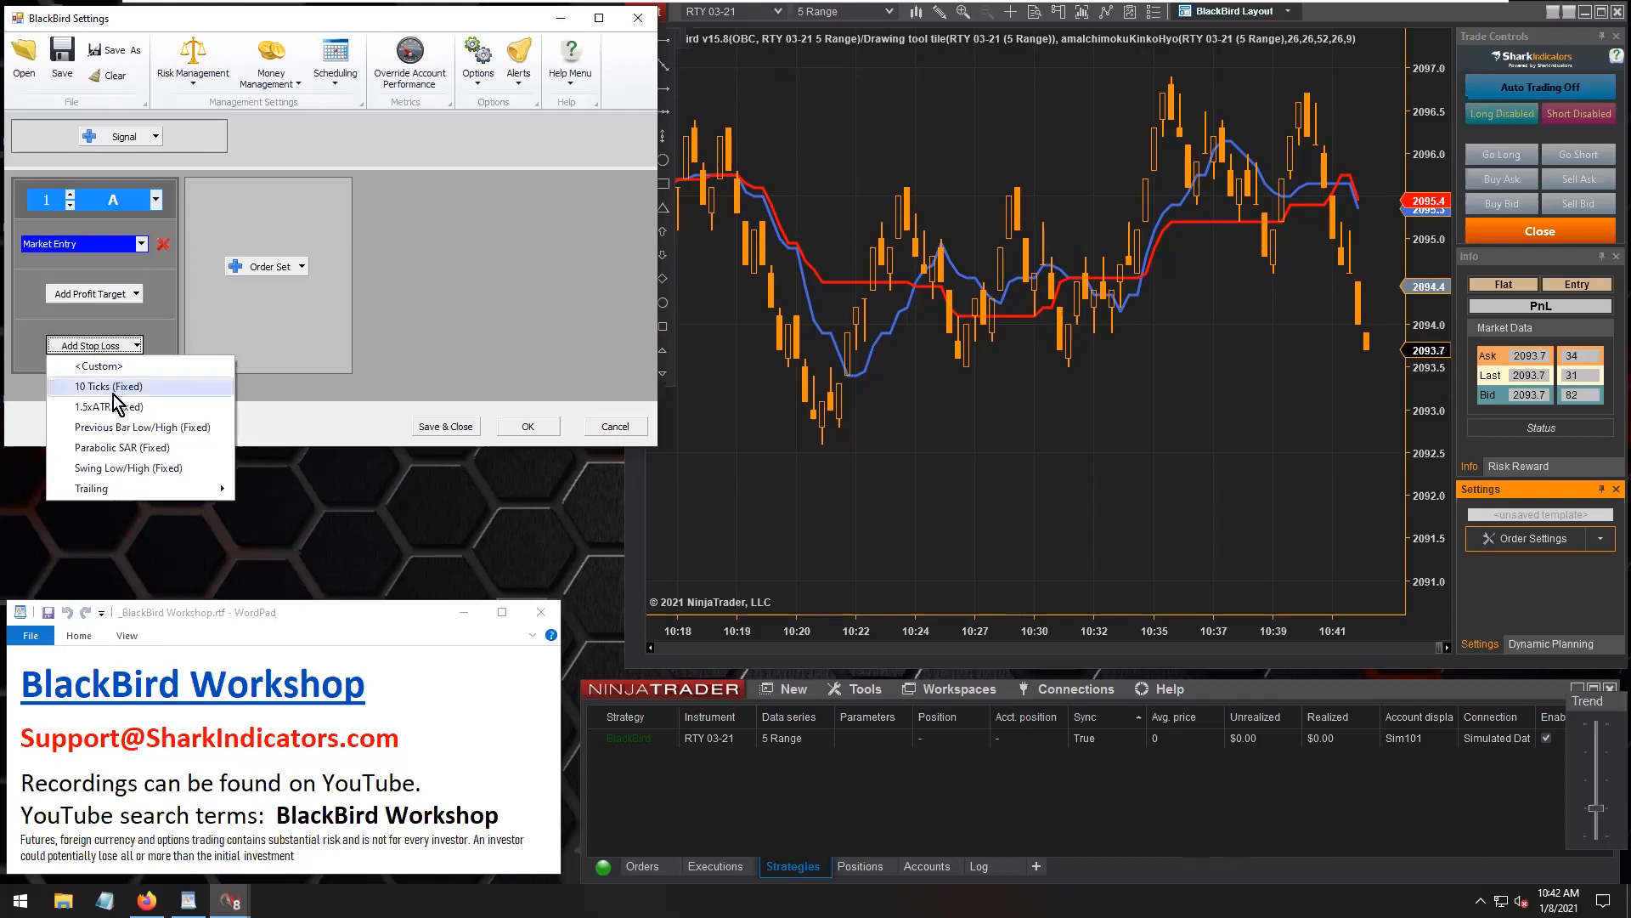
mouse_move(170, 487)
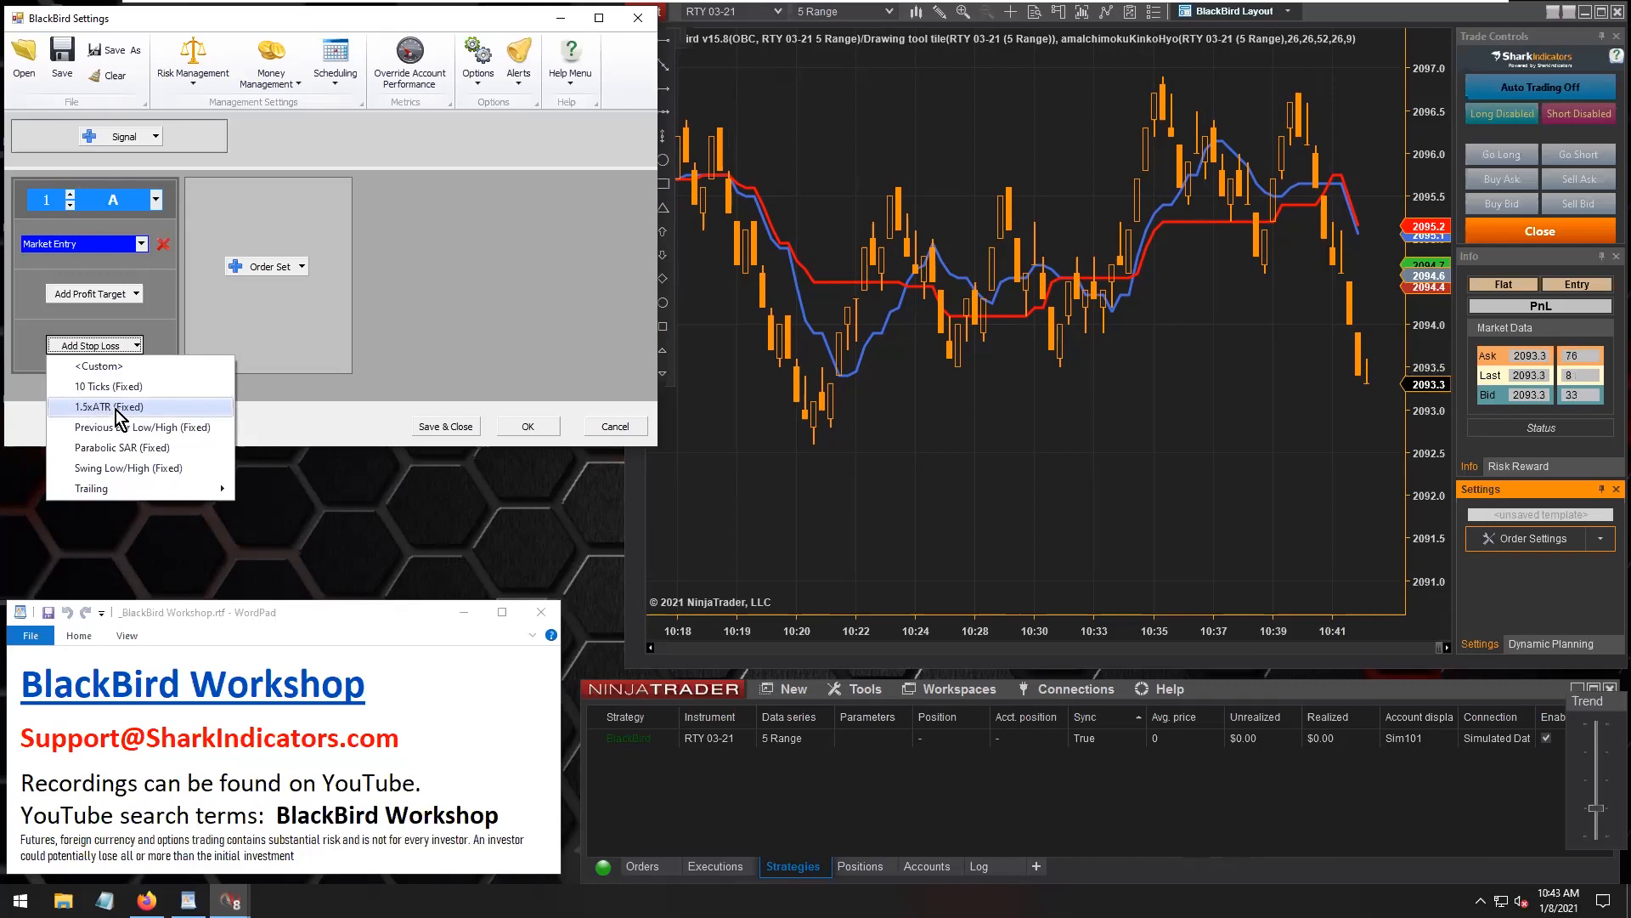
left_click(115, 407)
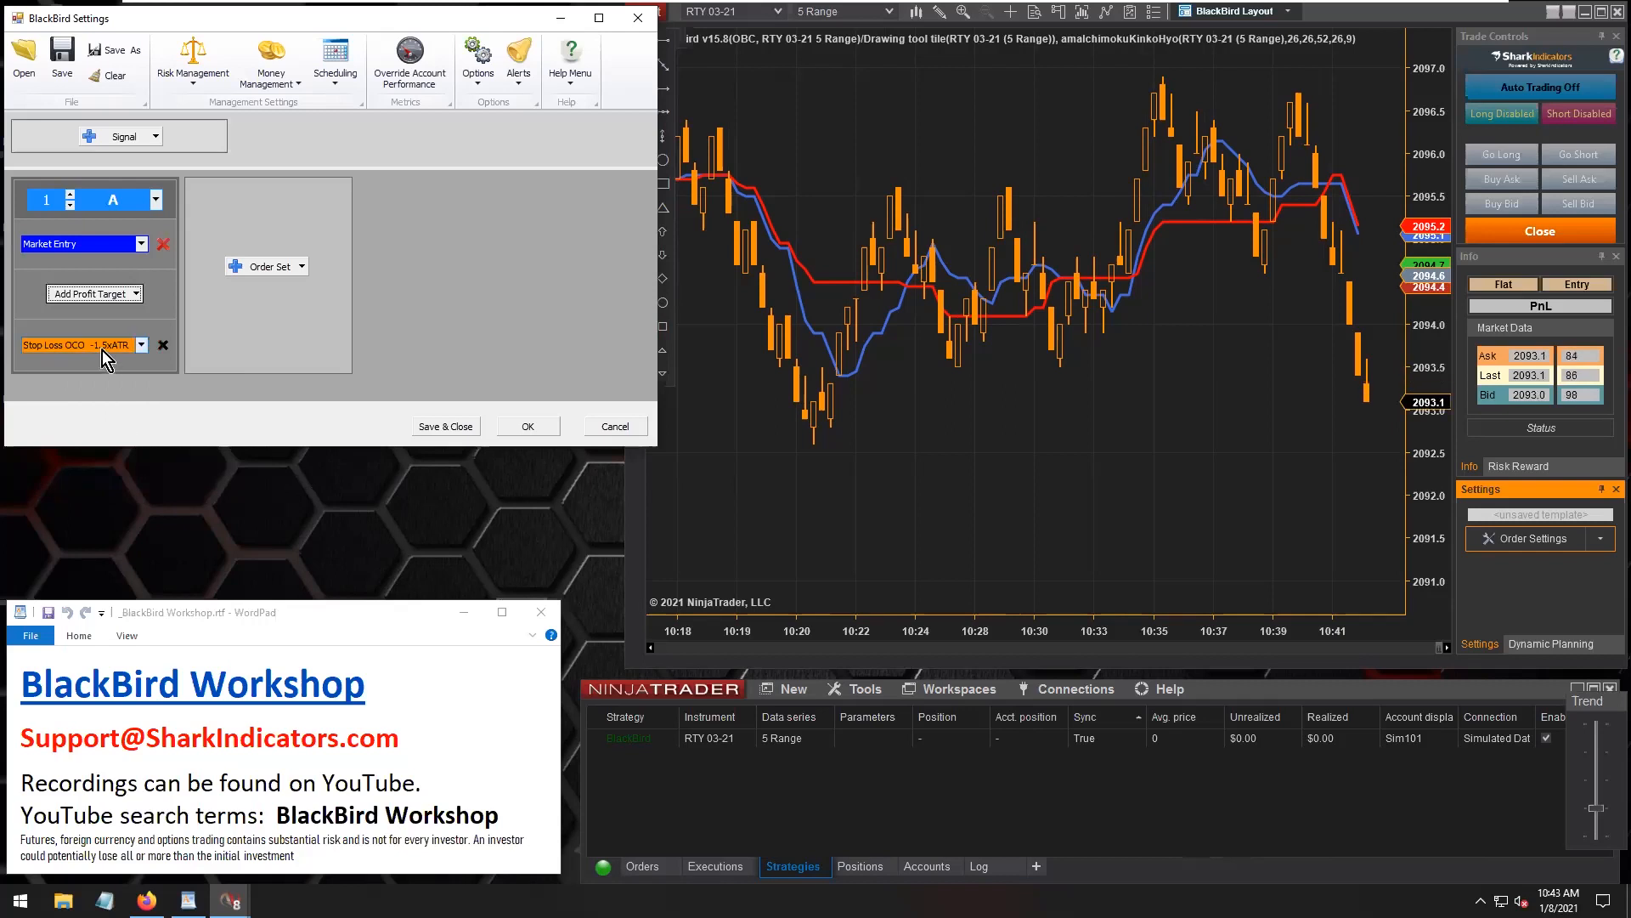
left_click(102, 350)
left_click(140, 437)
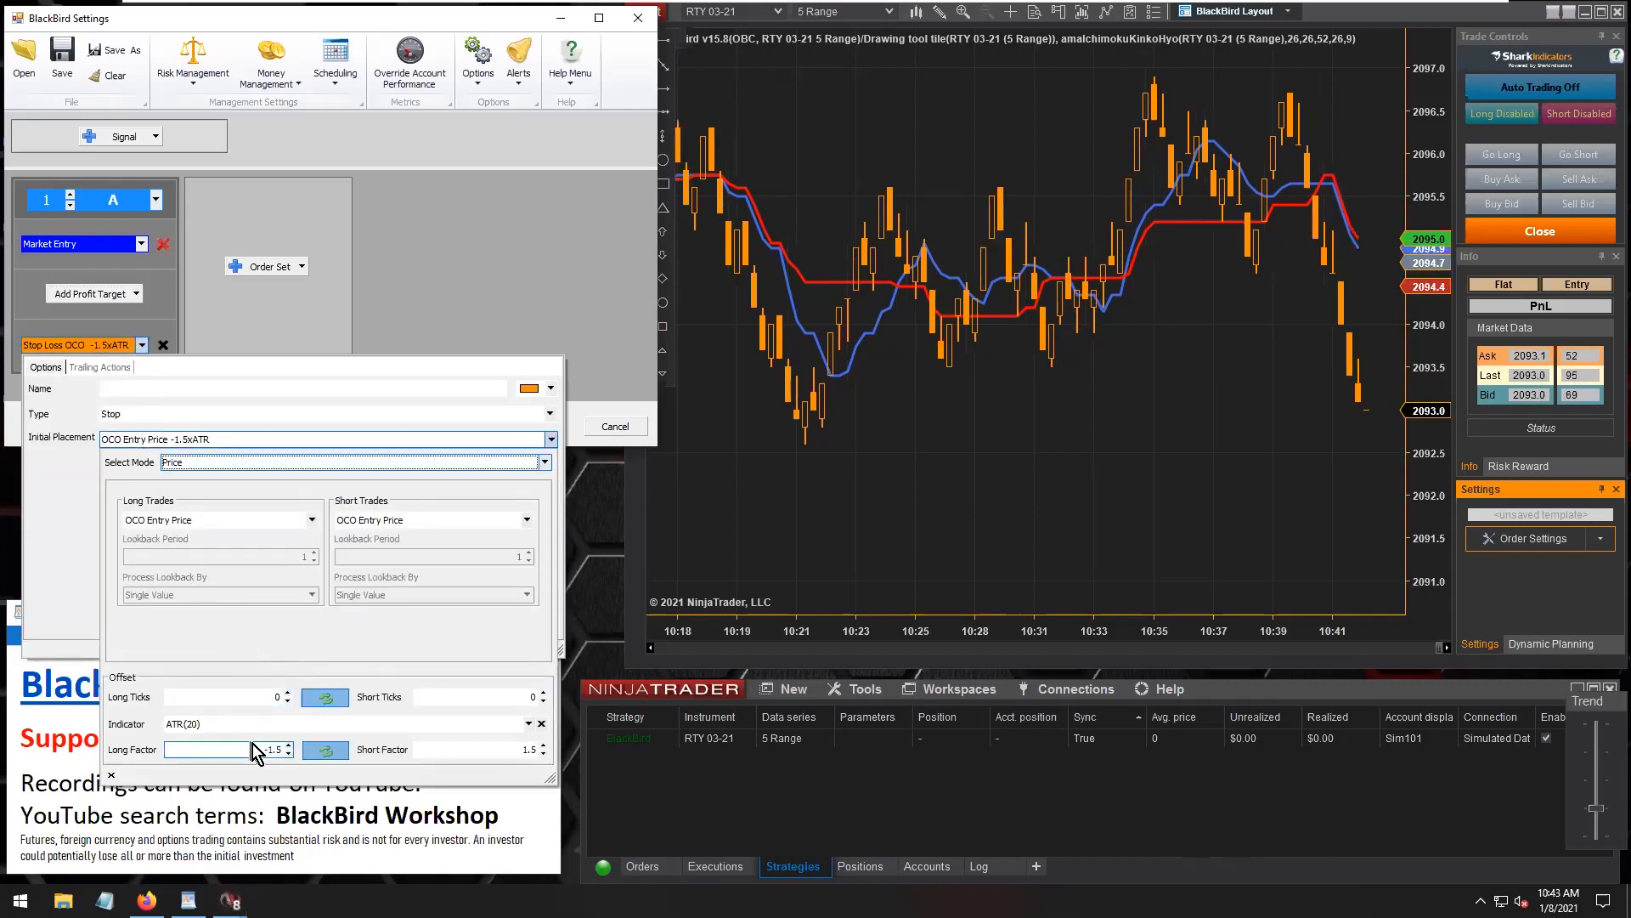
double_click(265, 755)
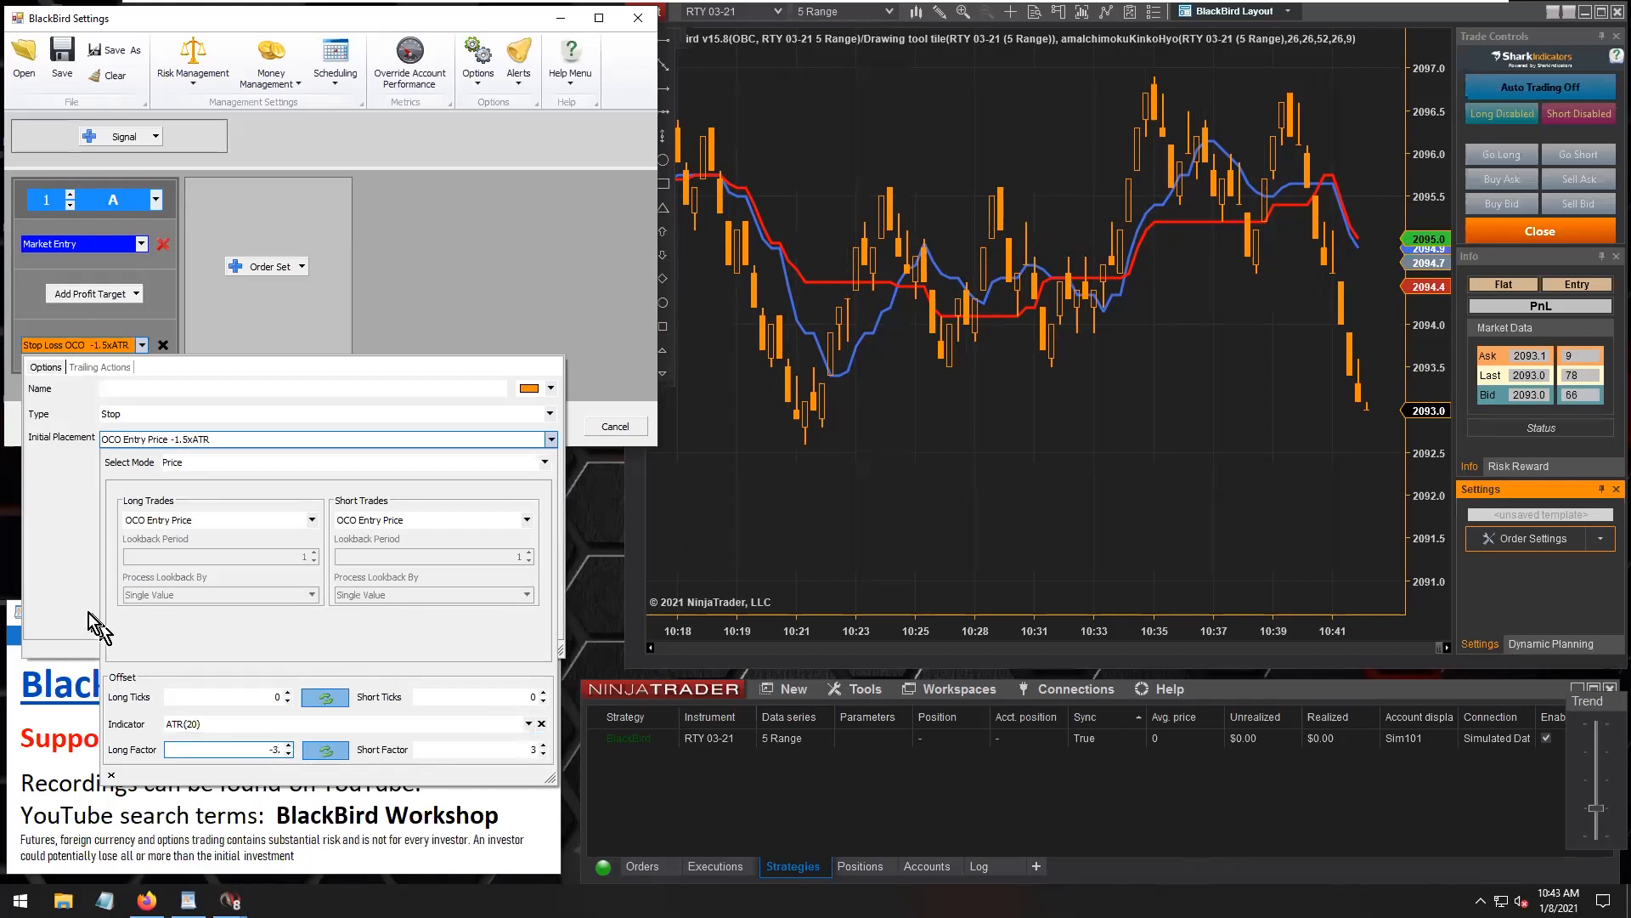
left_click(76, 582)
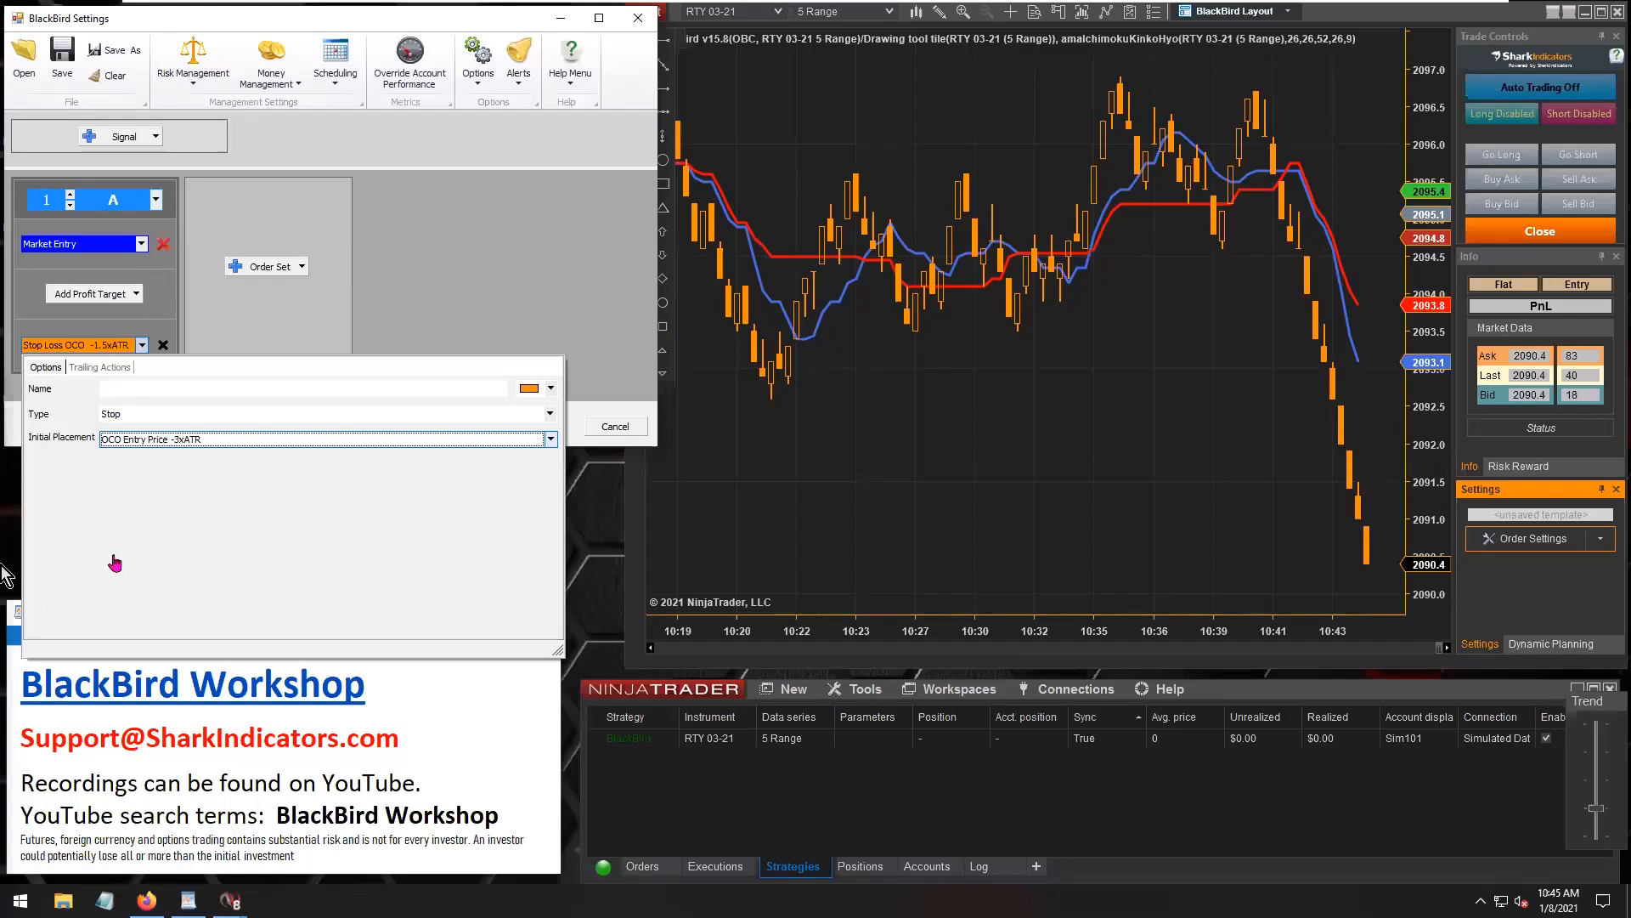
Return the simulated feed's trend to neutral and review the stop loss's initial placement settings.
left_click_drag(1598, 807, 1603, 783)
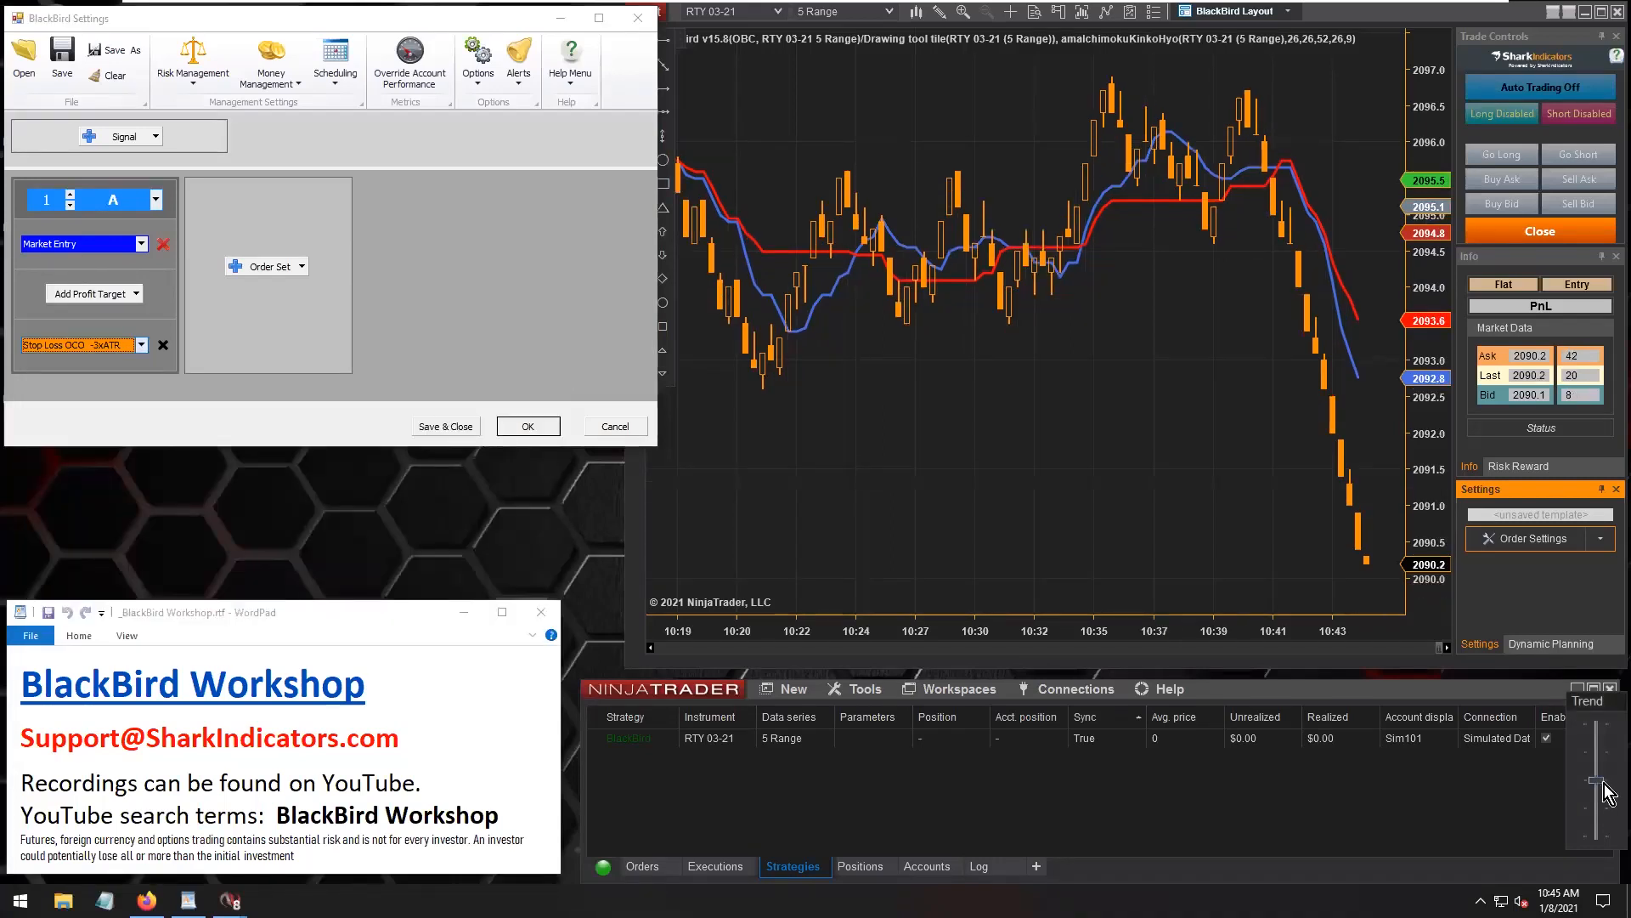
left_click(92, 349)
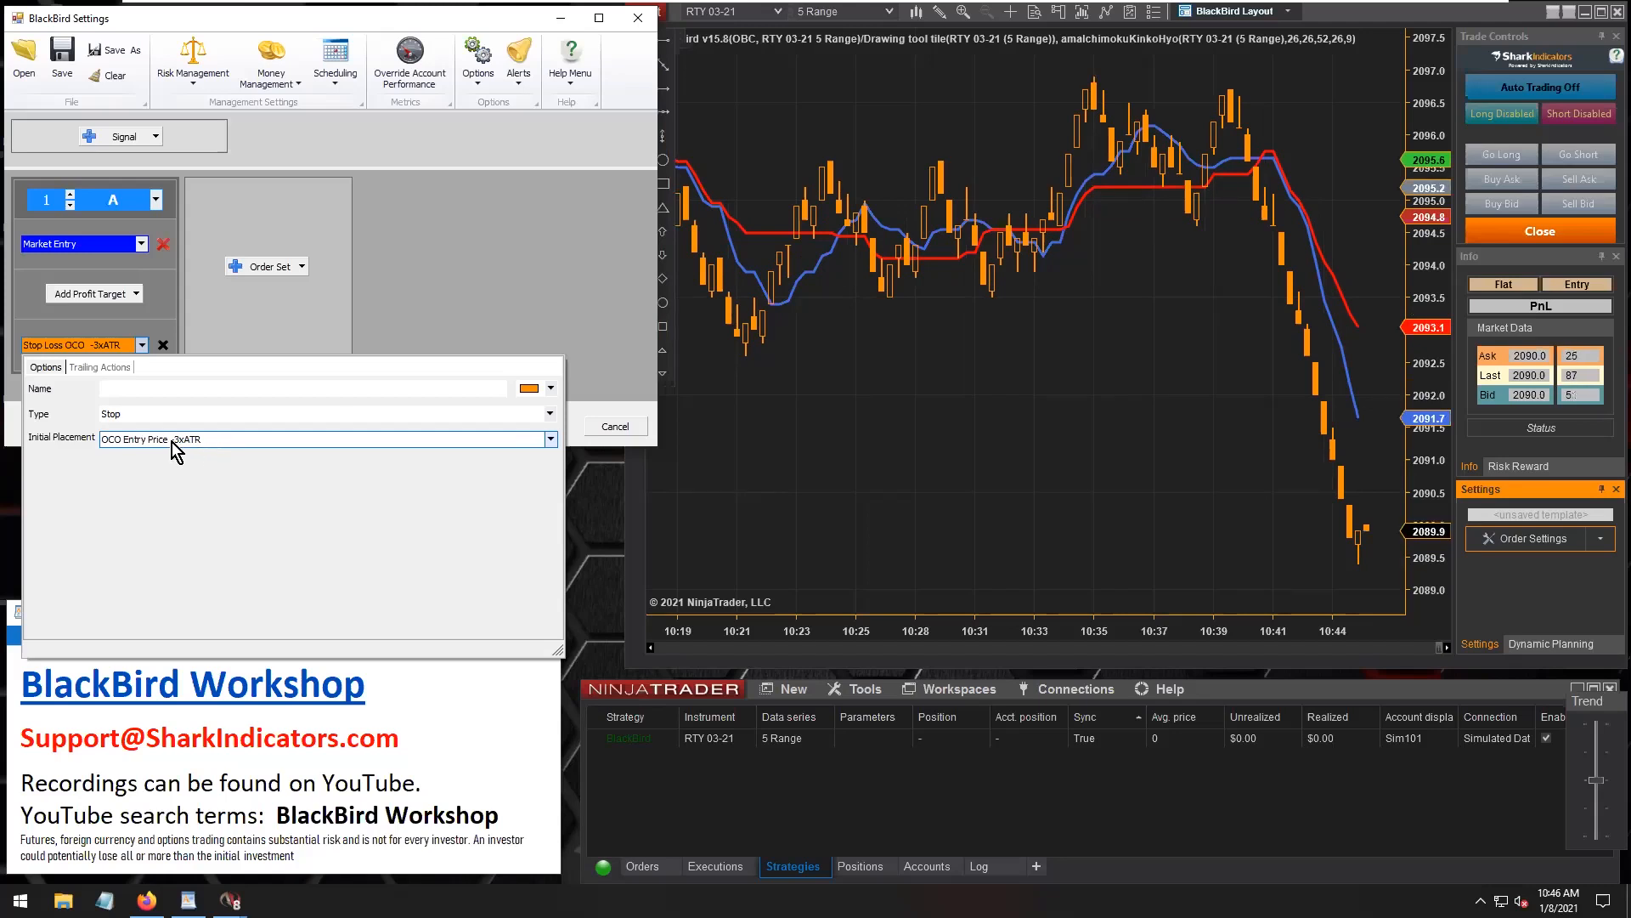
left_click(207, 442)
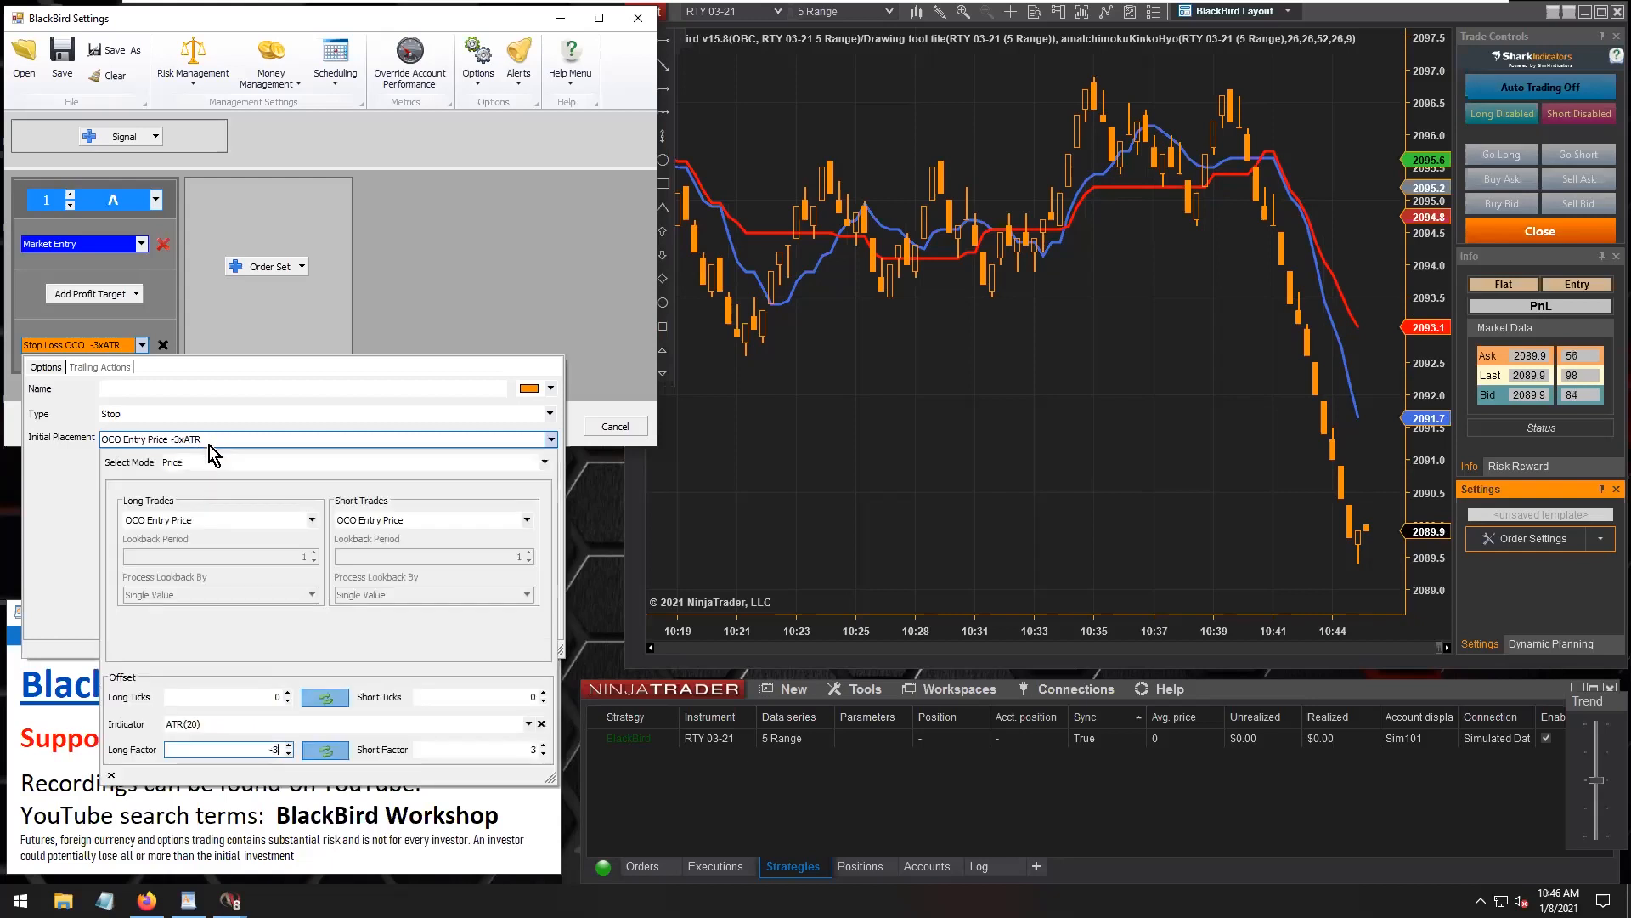
left_click(266, 699)
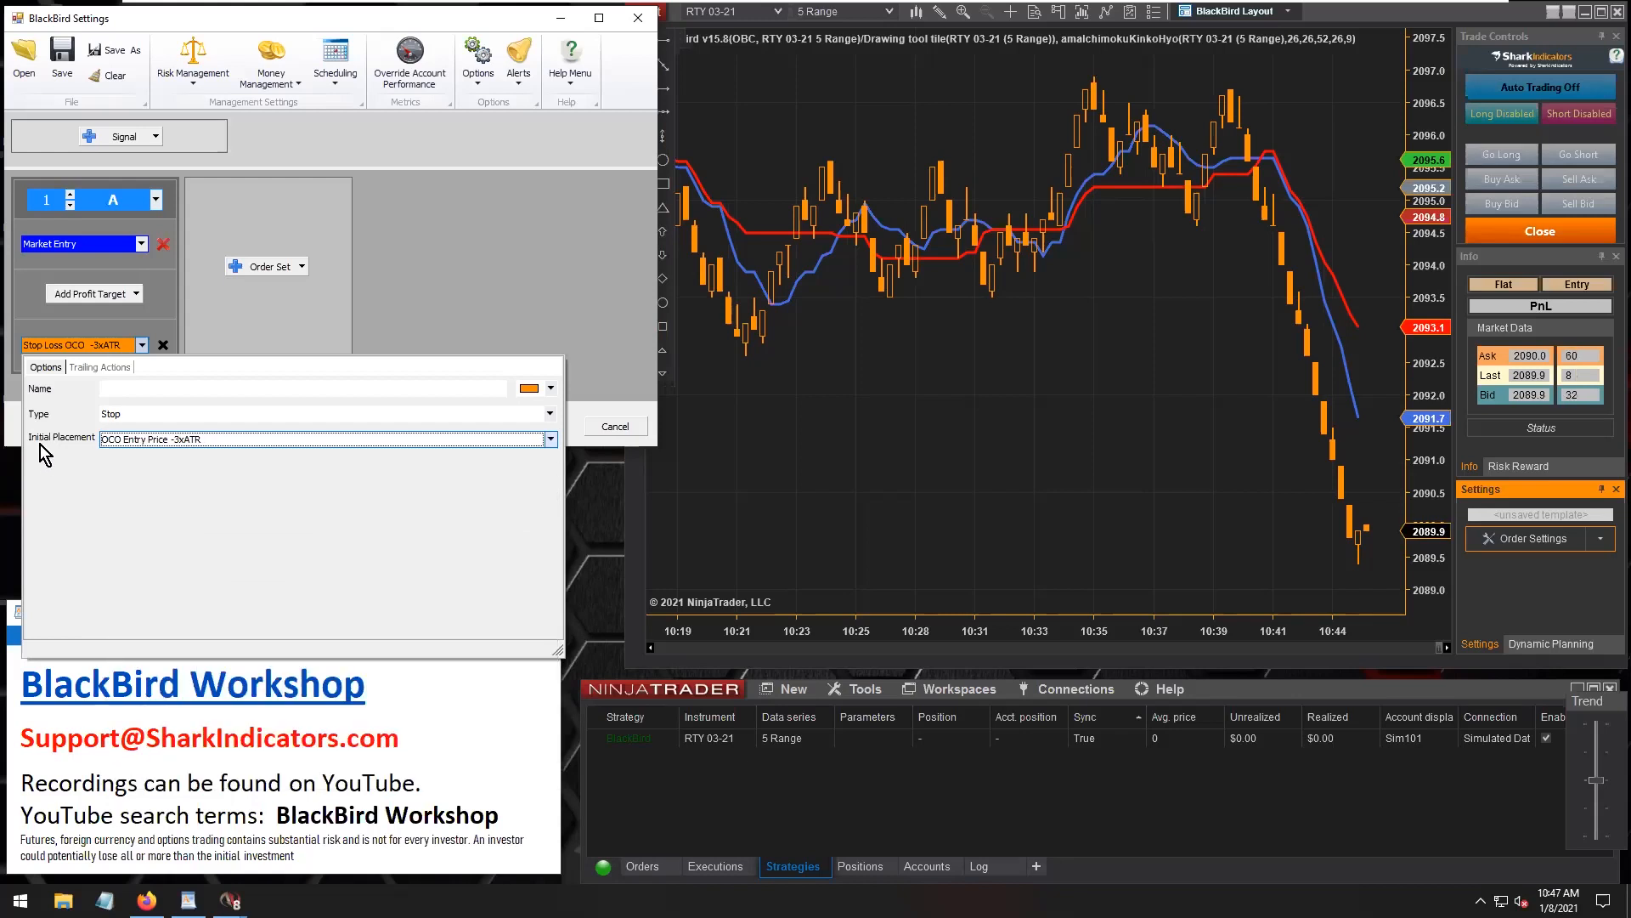
Set the stop loss's trailing mode to Custom.
left_click(99, 369)
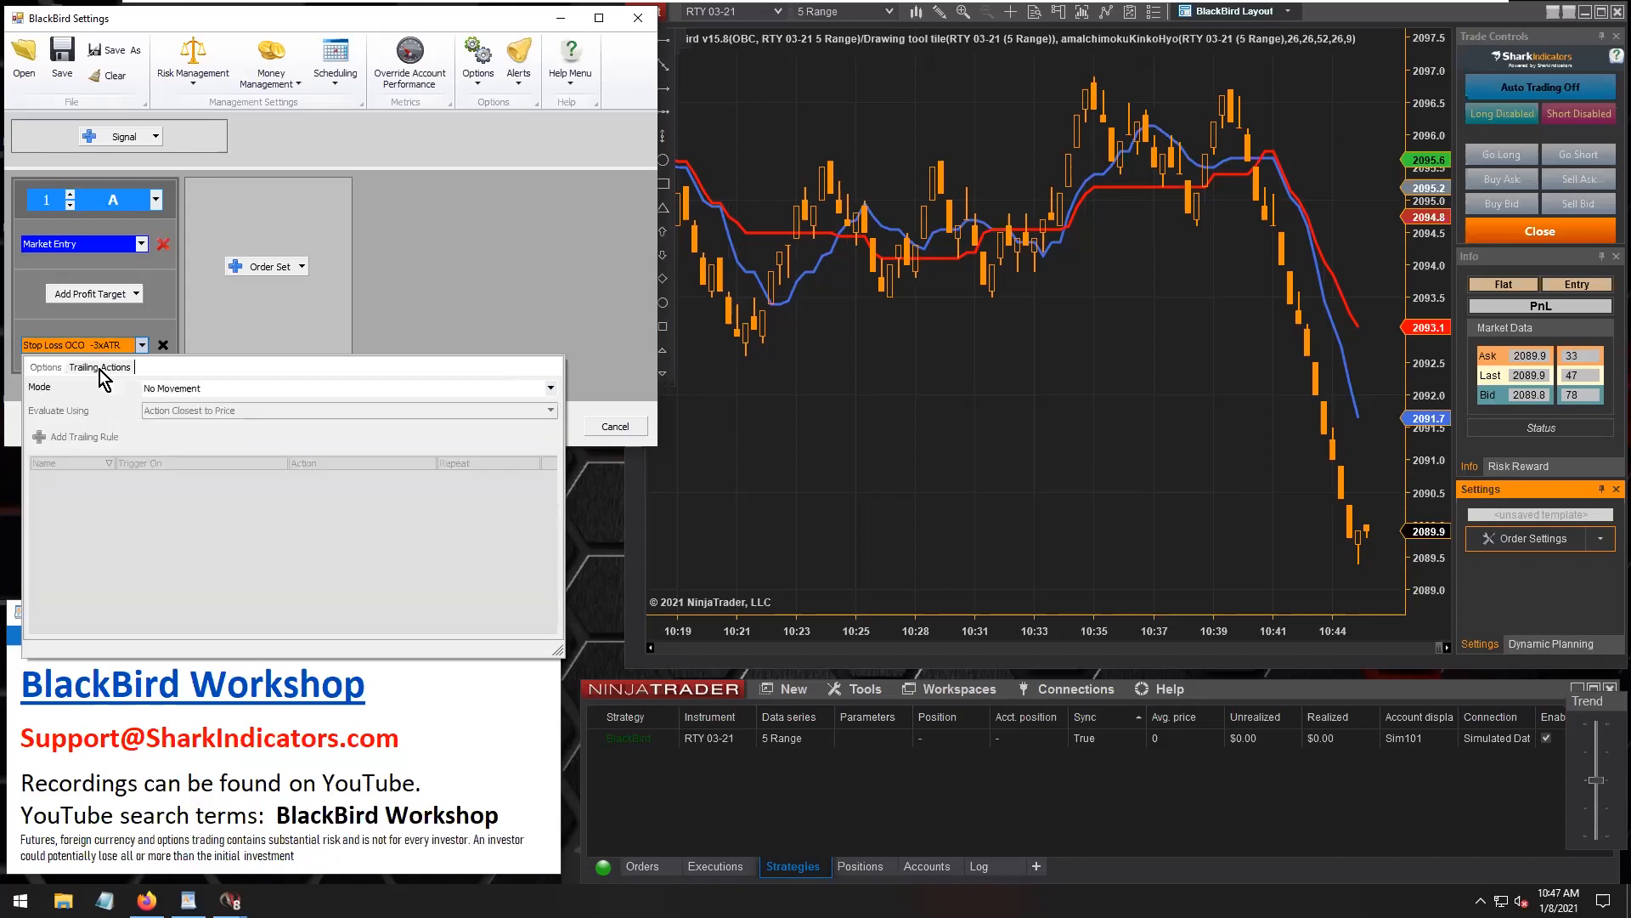
left_click(210, 387)
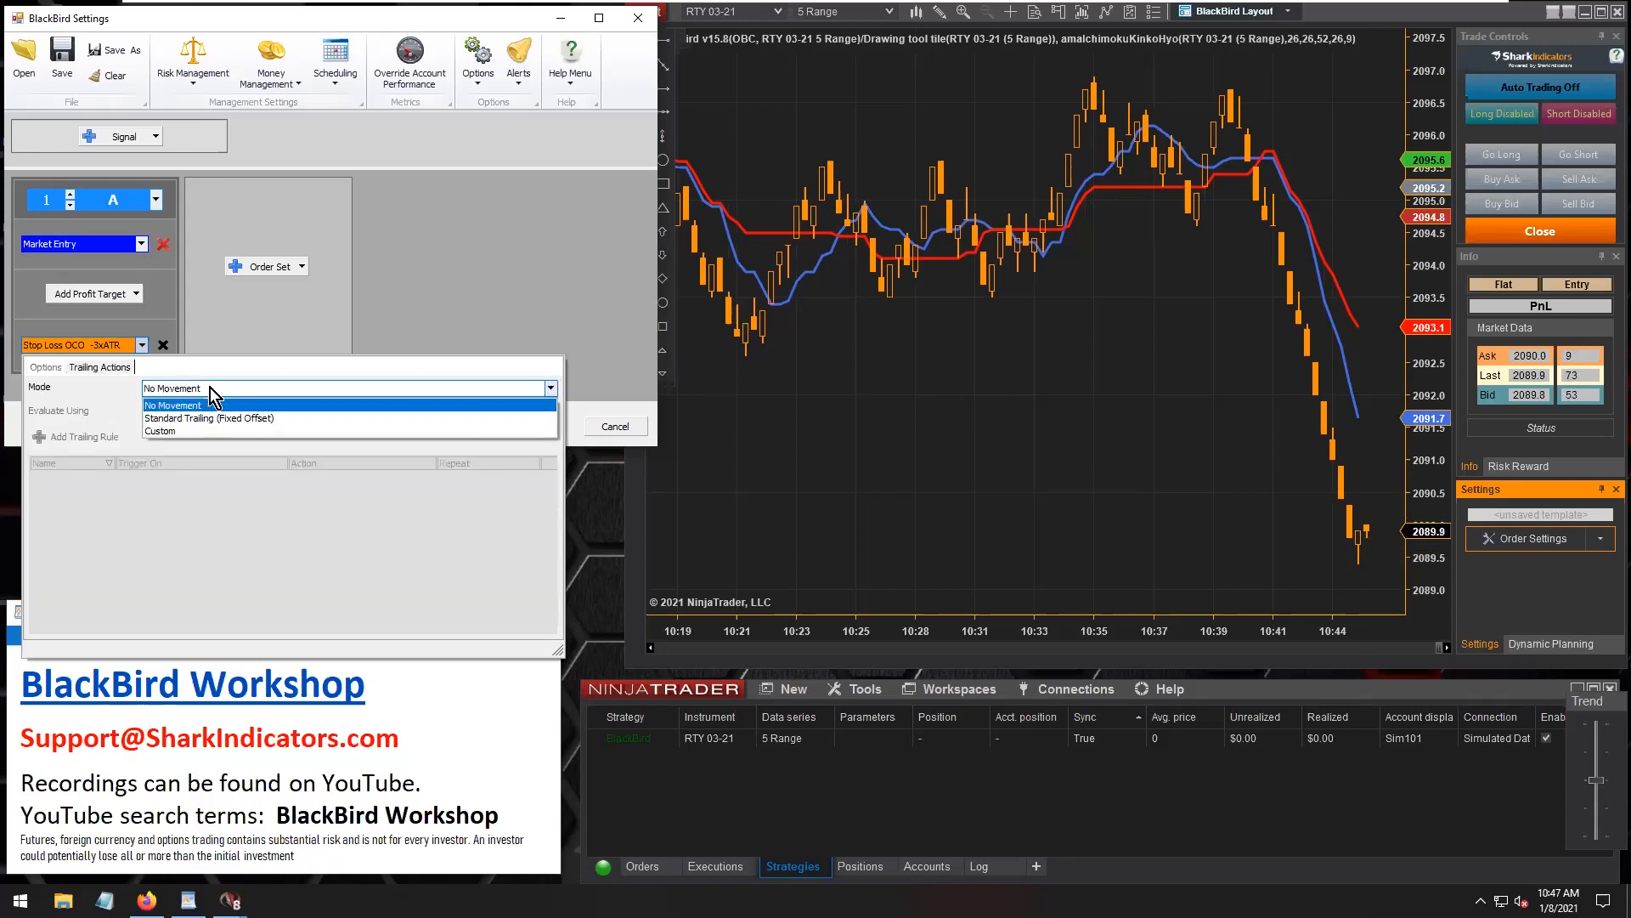
left_click(191, 431)
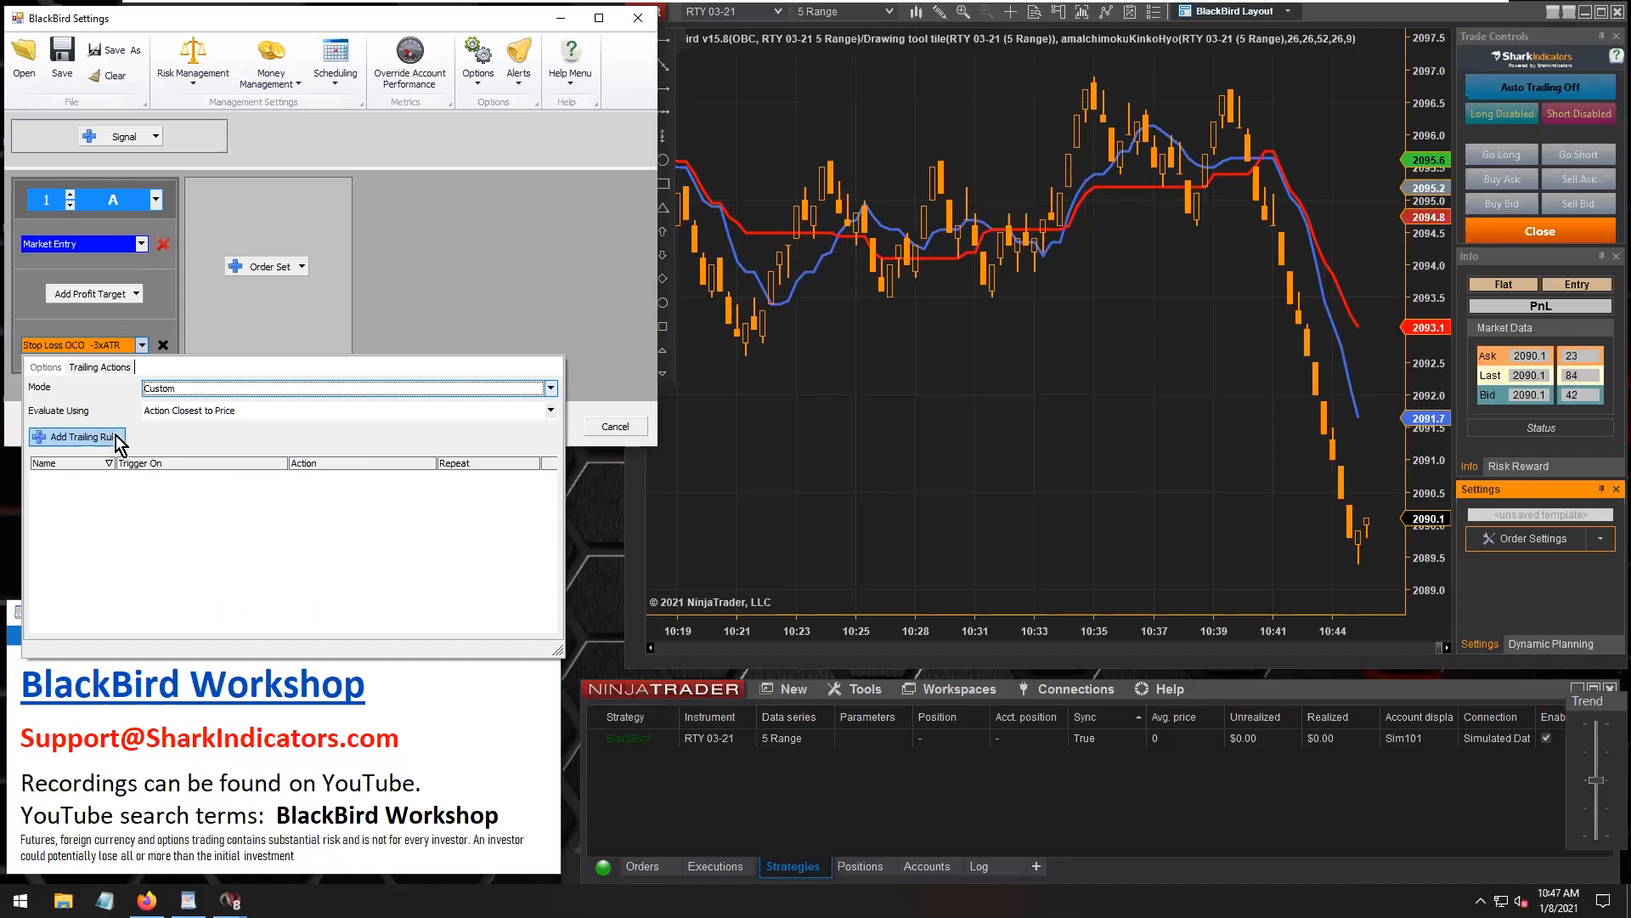
left_click(47, 368)
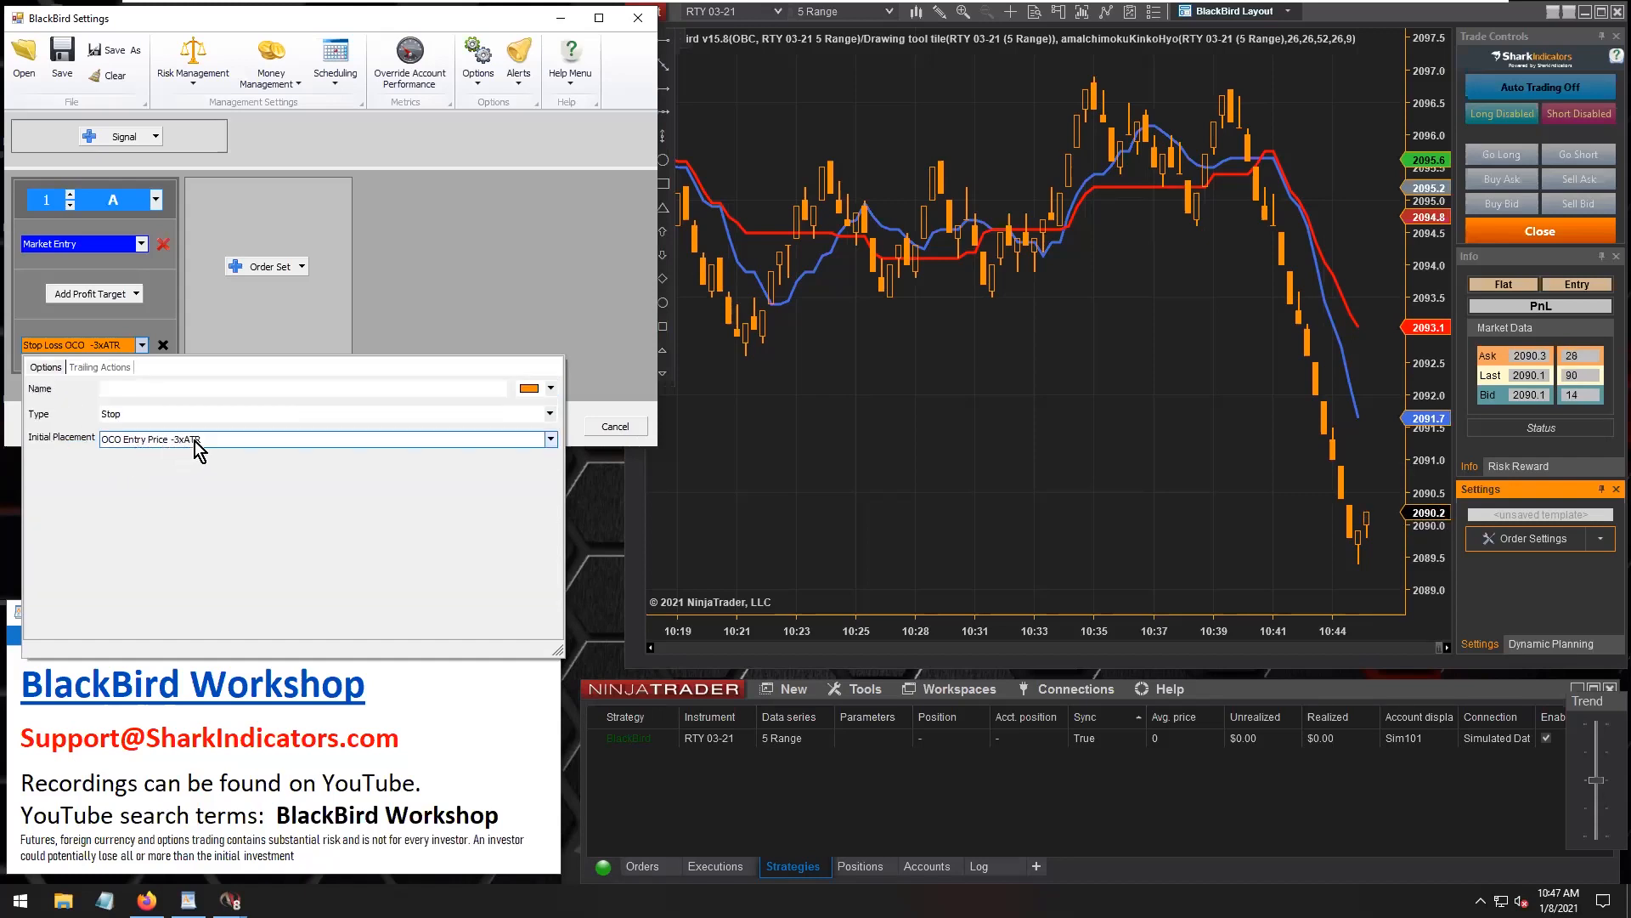
left_click(99, 367)
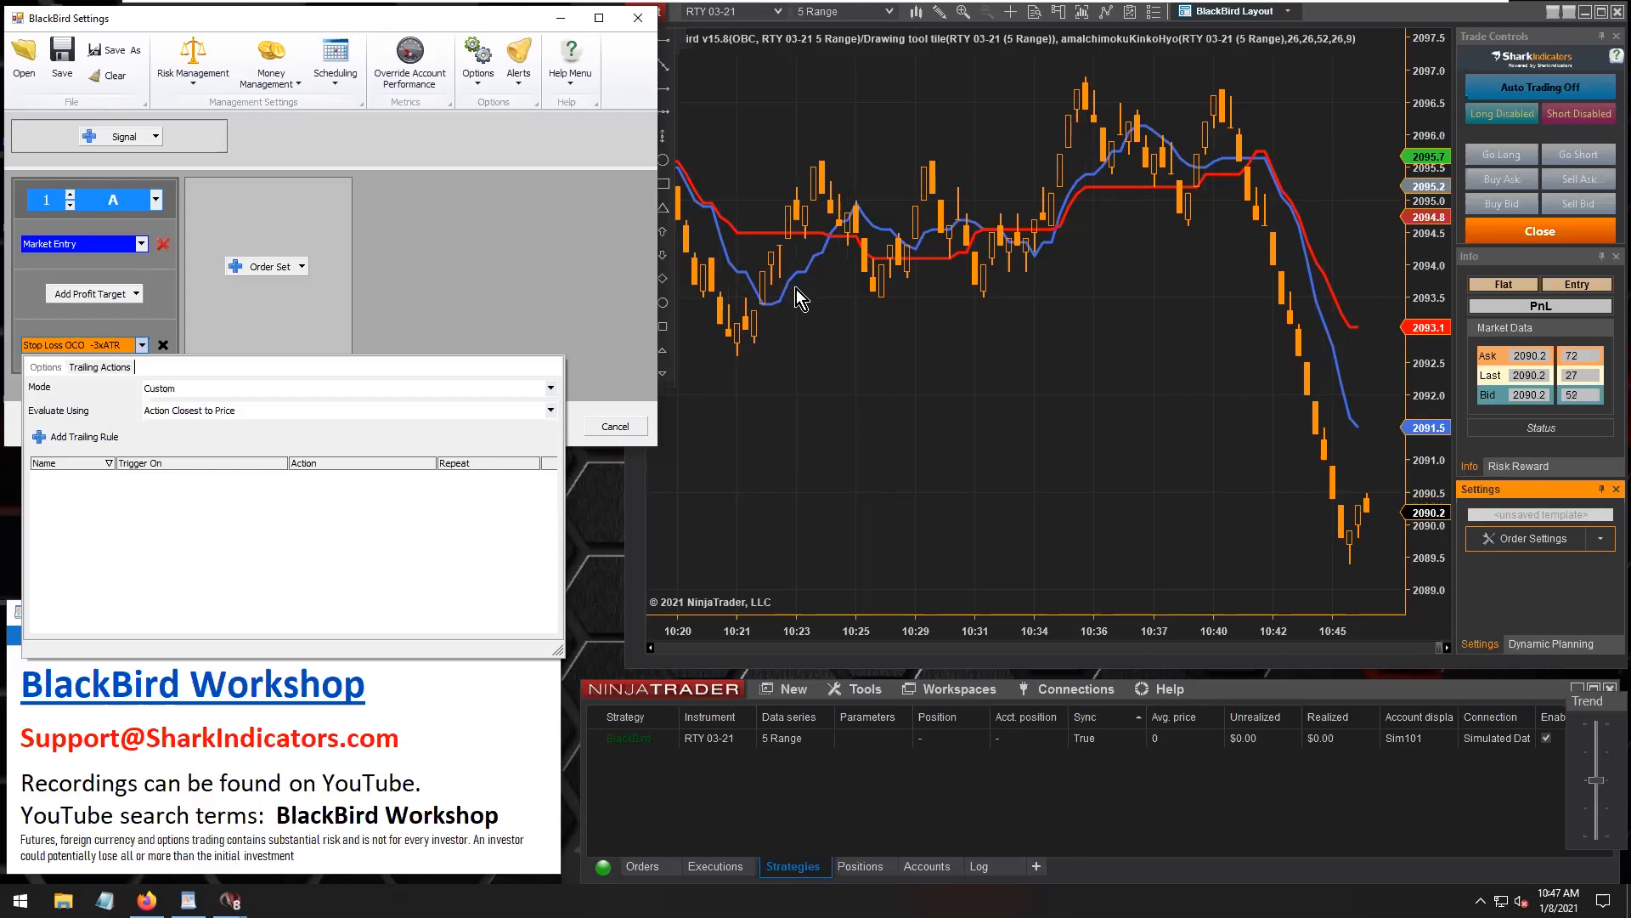
Add a trailing rule to the stop loss and name it "Follow Kijun line".
left_click_drag(557, 650, 835, 661)
left_click(110, 434)
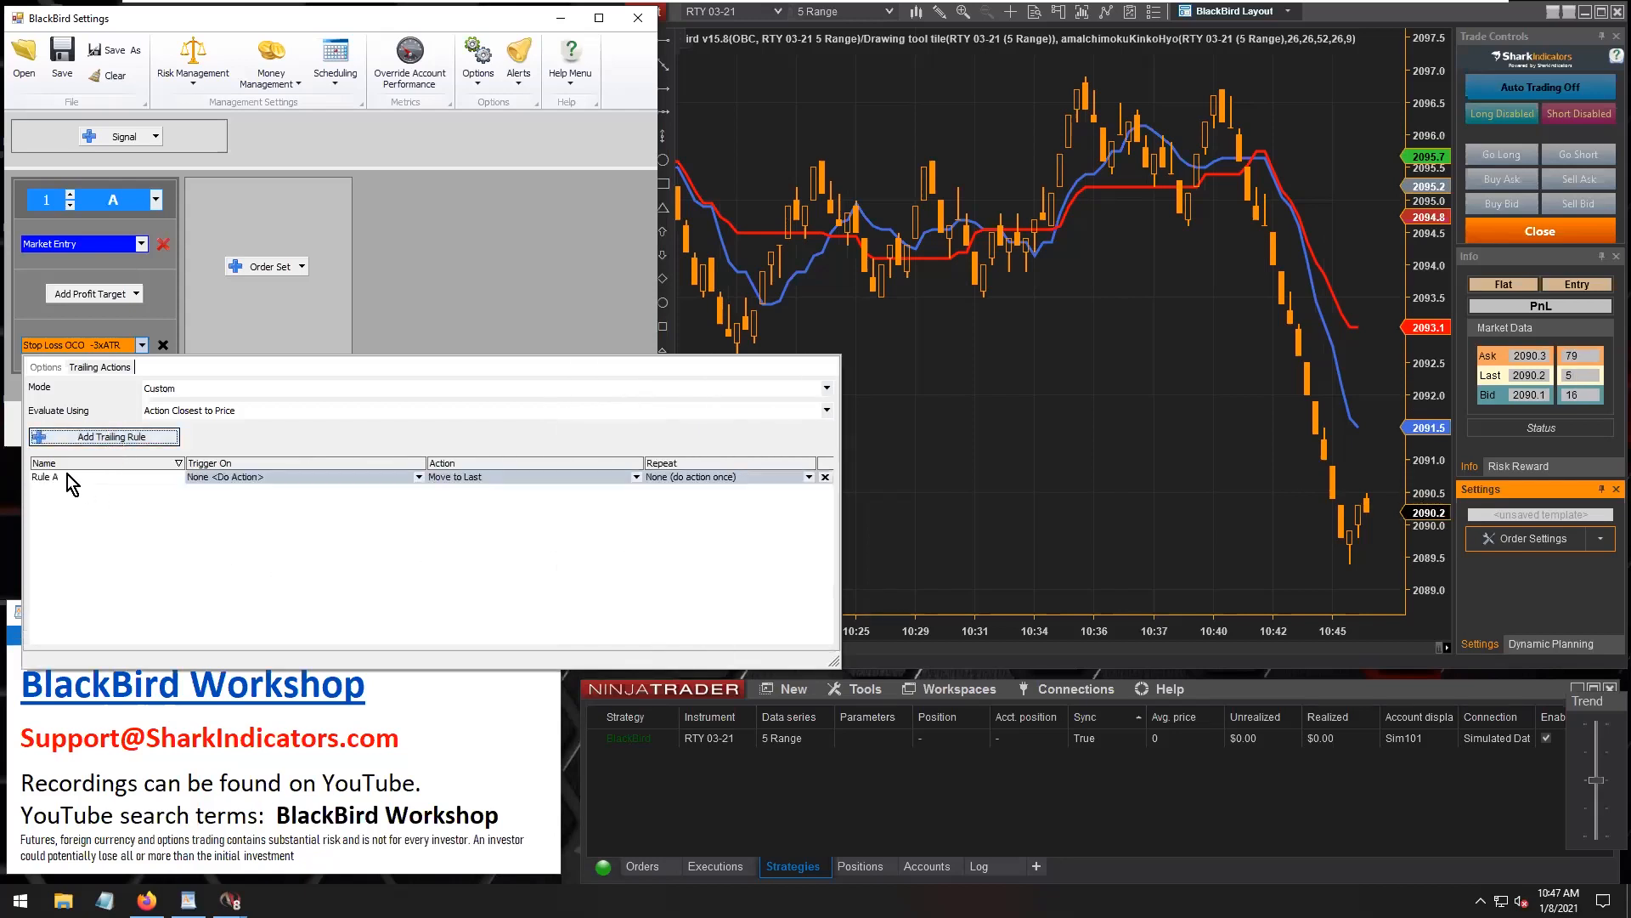
left_click(69, 476)
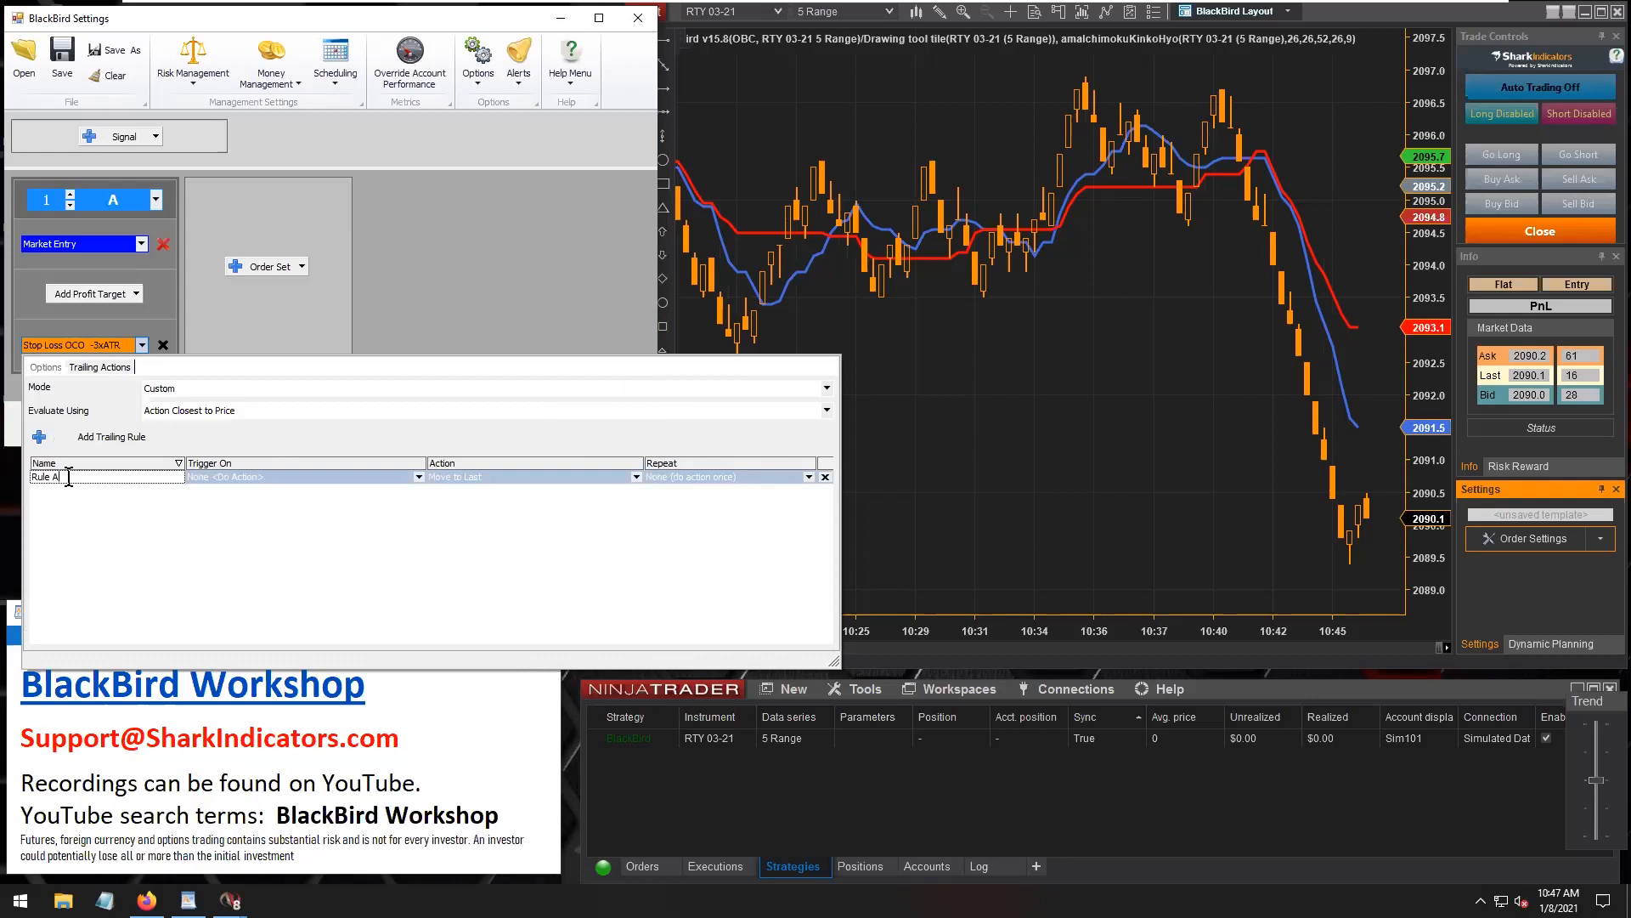
key("BackSpace")
key("BackSpace")
key("BackSpace")
key("BackSpace")
key("BackSpace")
key("BackSpace")
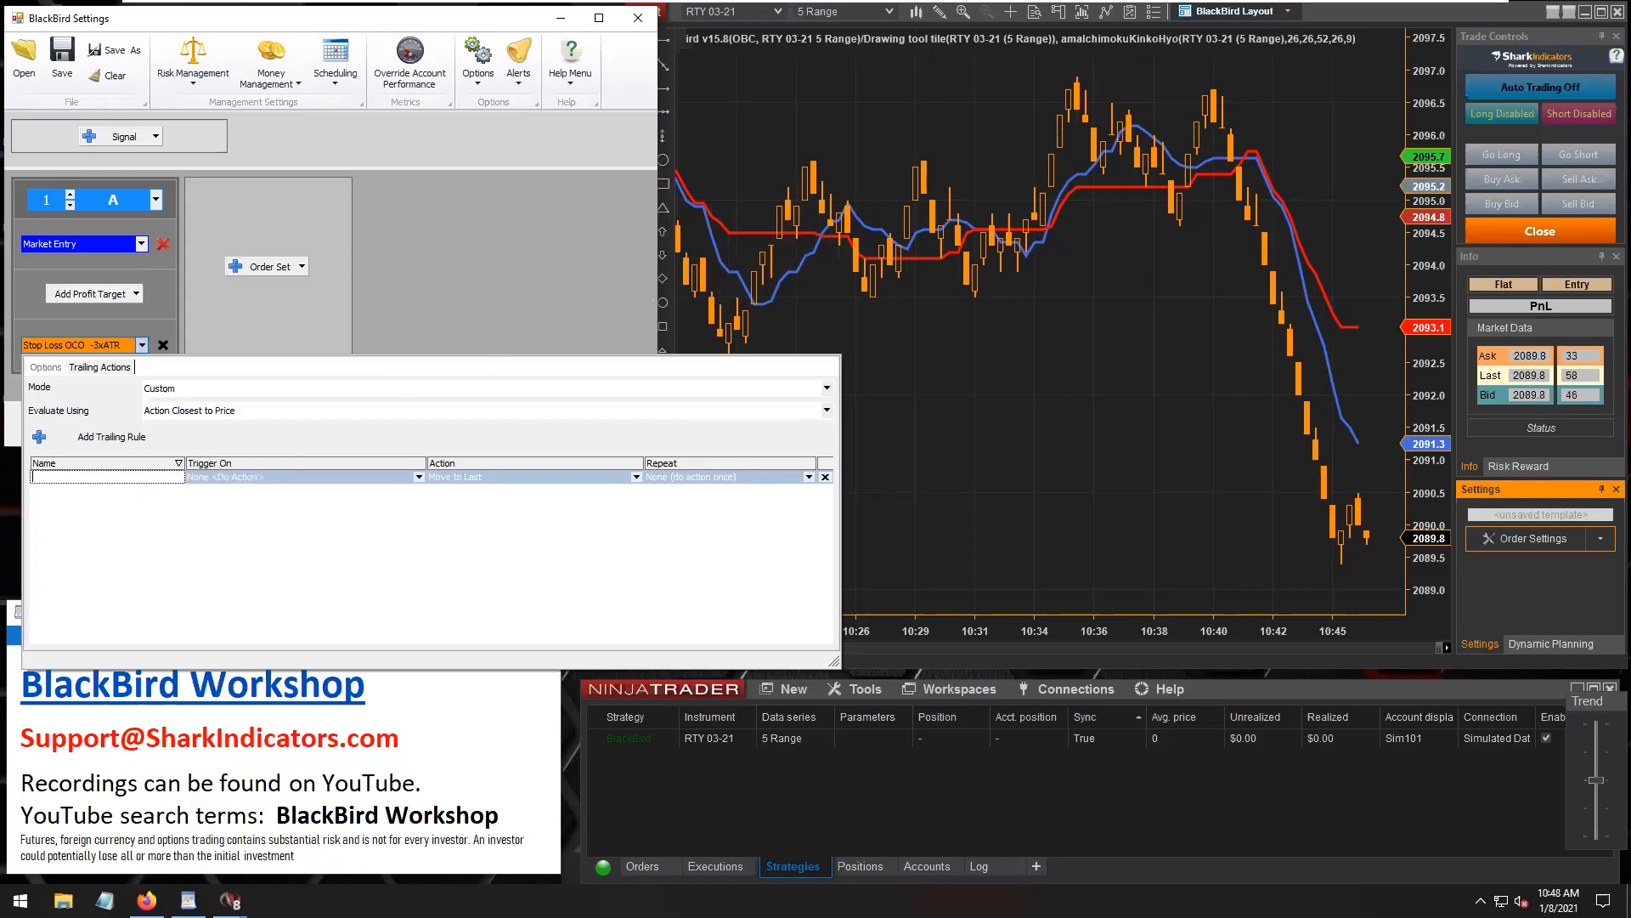
type("Follow K")
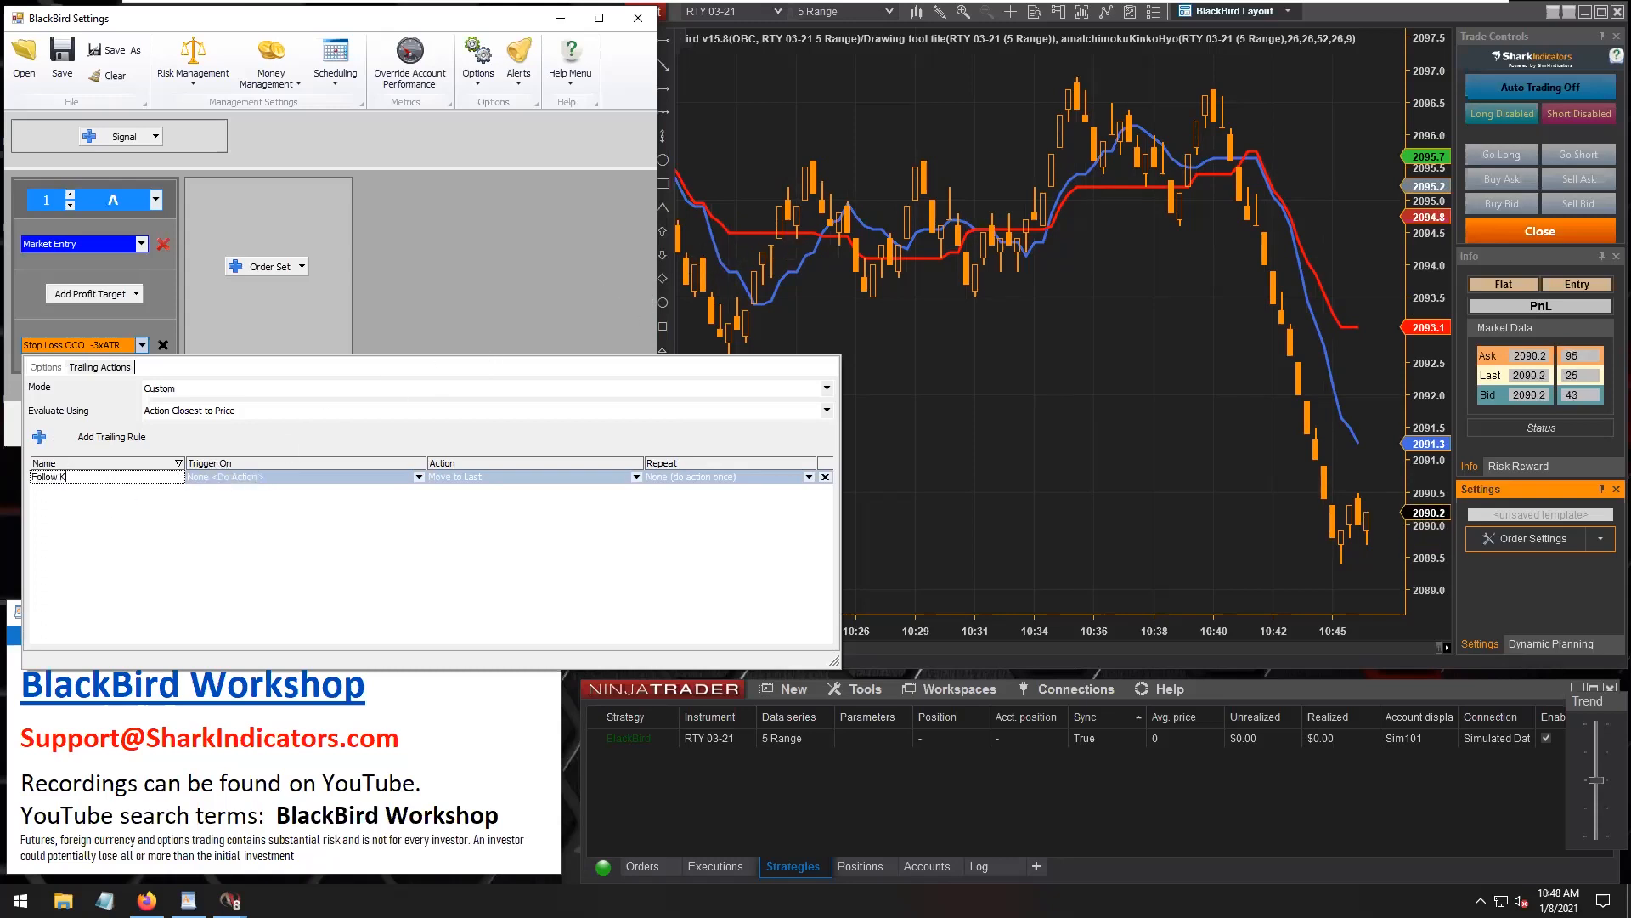
type("ijun line")
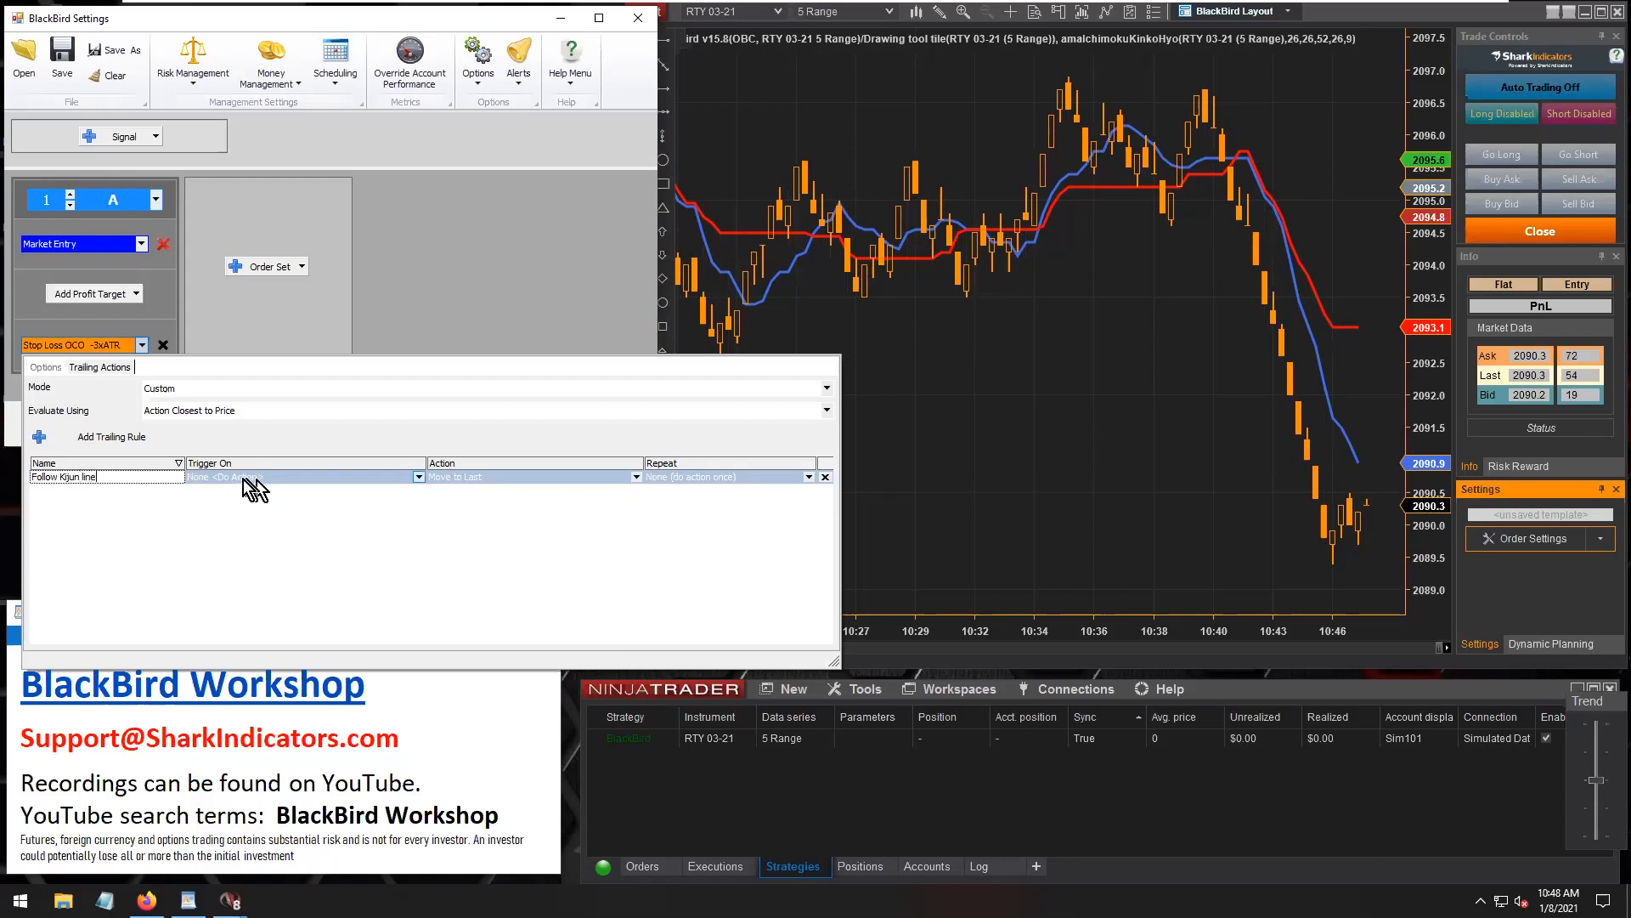
left_click_drag(184, 464, 136, 468)
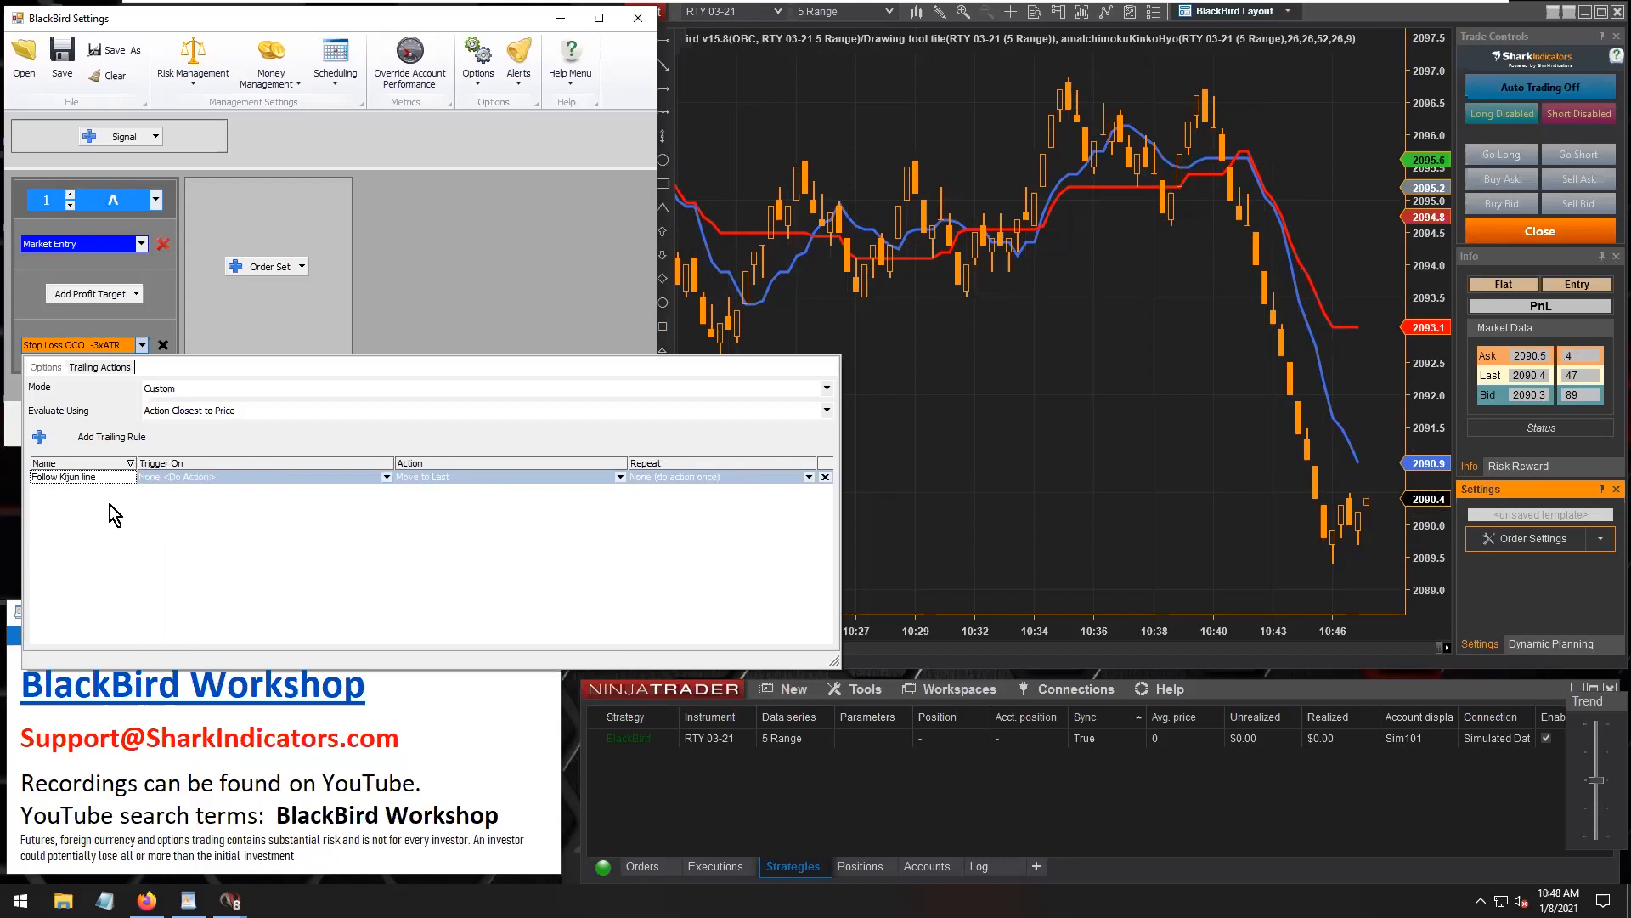
Set the trailing rule's action to move the order to an indicator value, using amaIchimokuKinkoHyo from LizardIndicators.
left_click(455, 478)
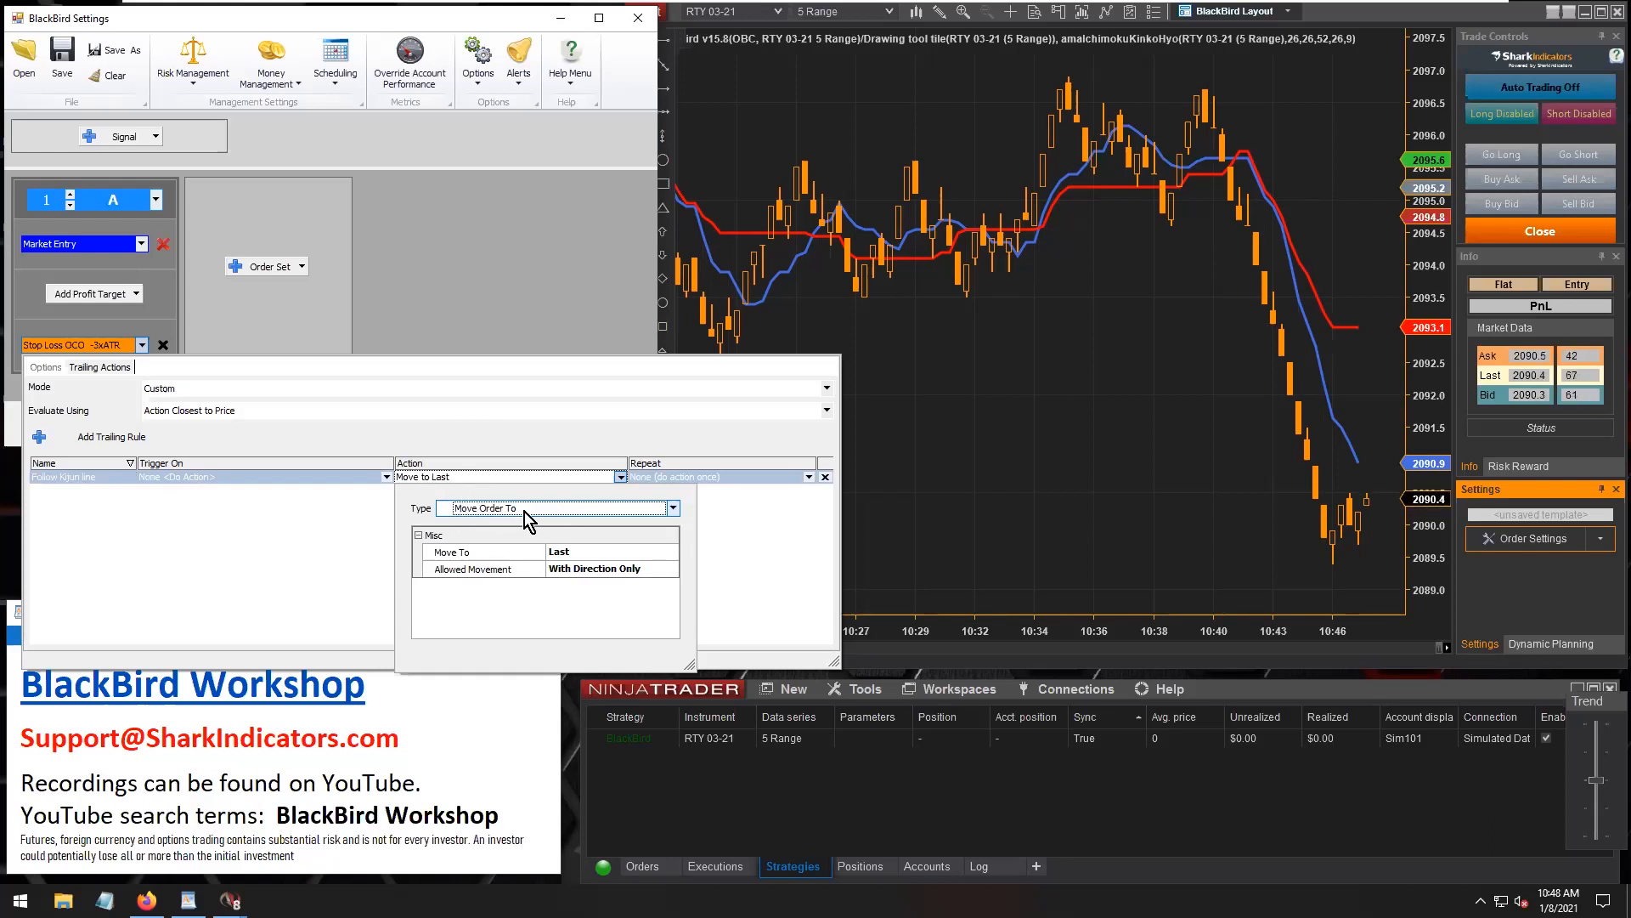
left_click(571, 553)
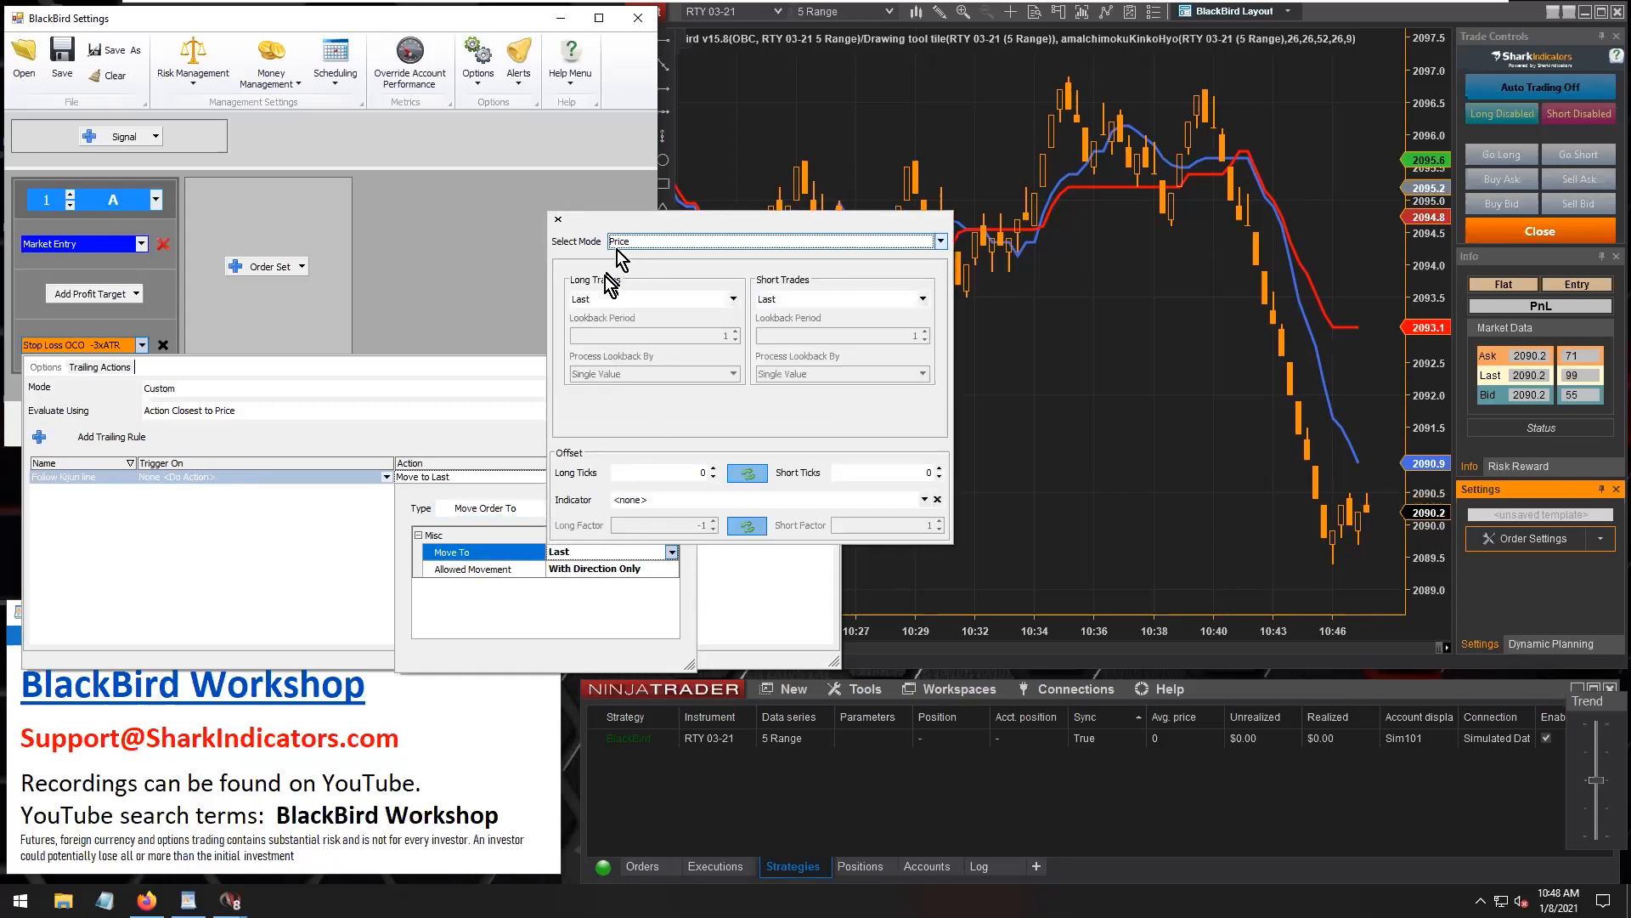
left_click(643, 244)
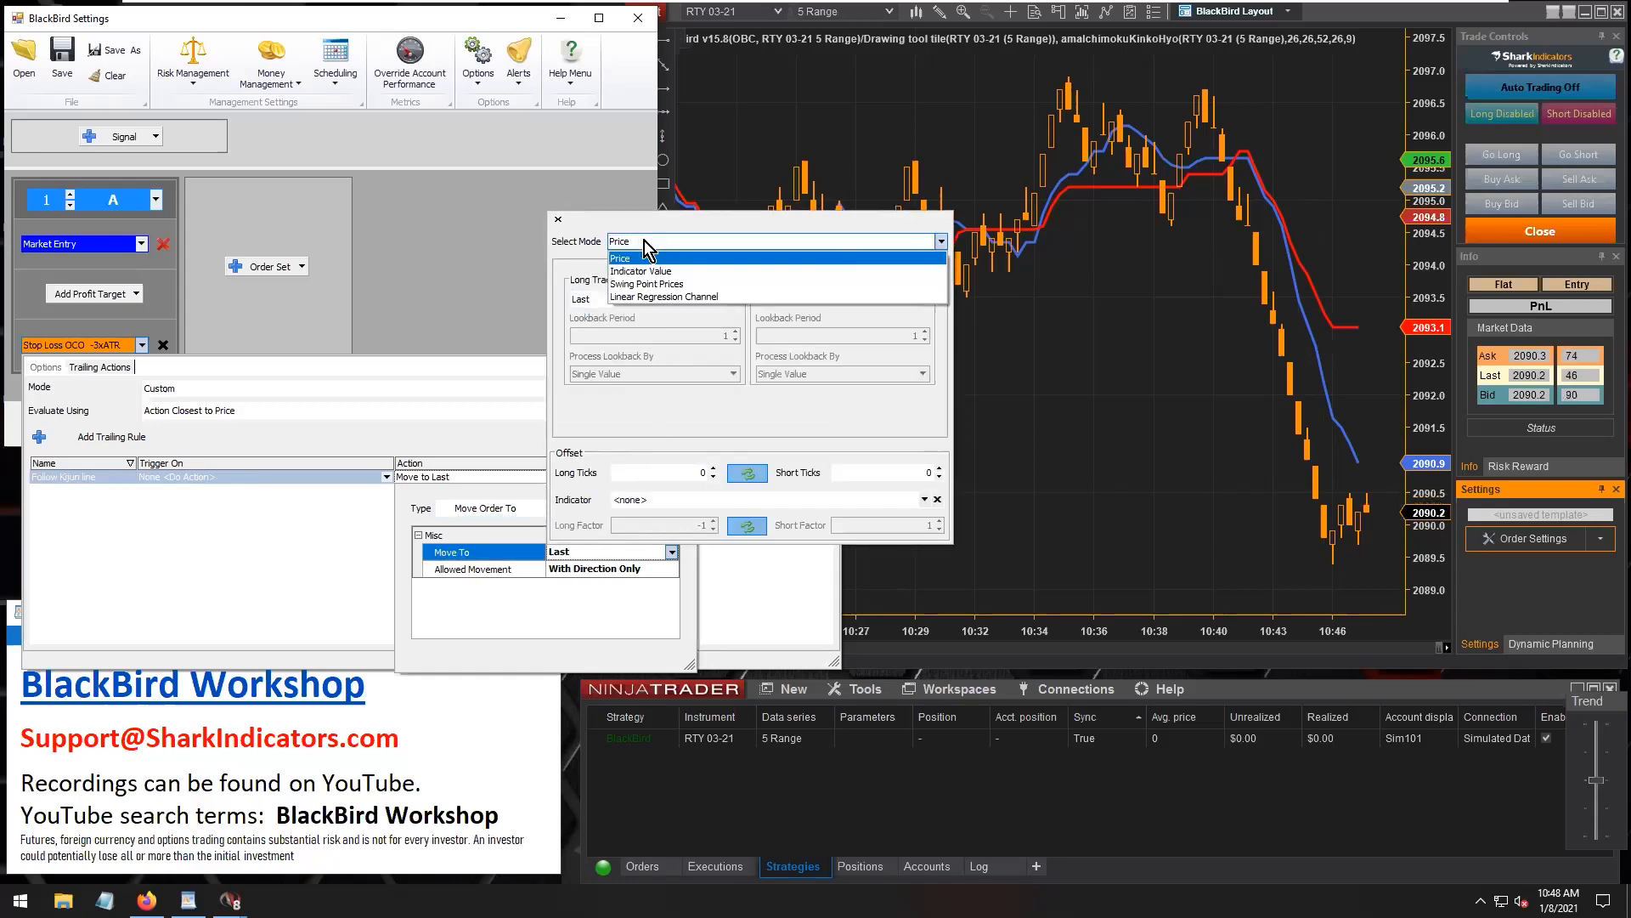
left_click(659, 271)
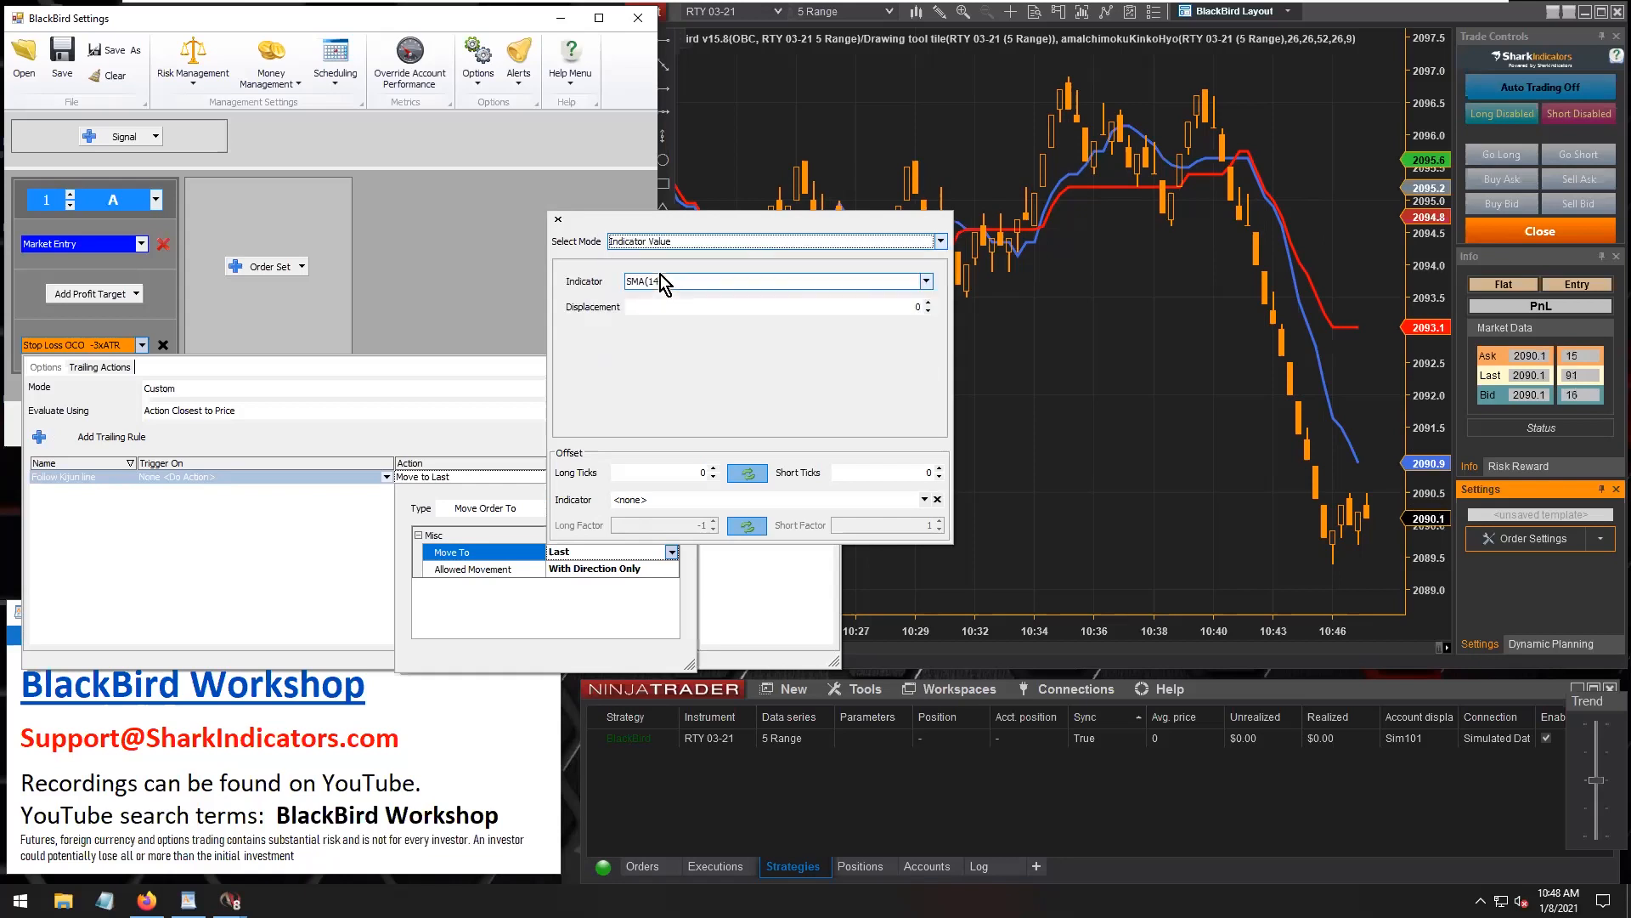
left_click(695, 283)
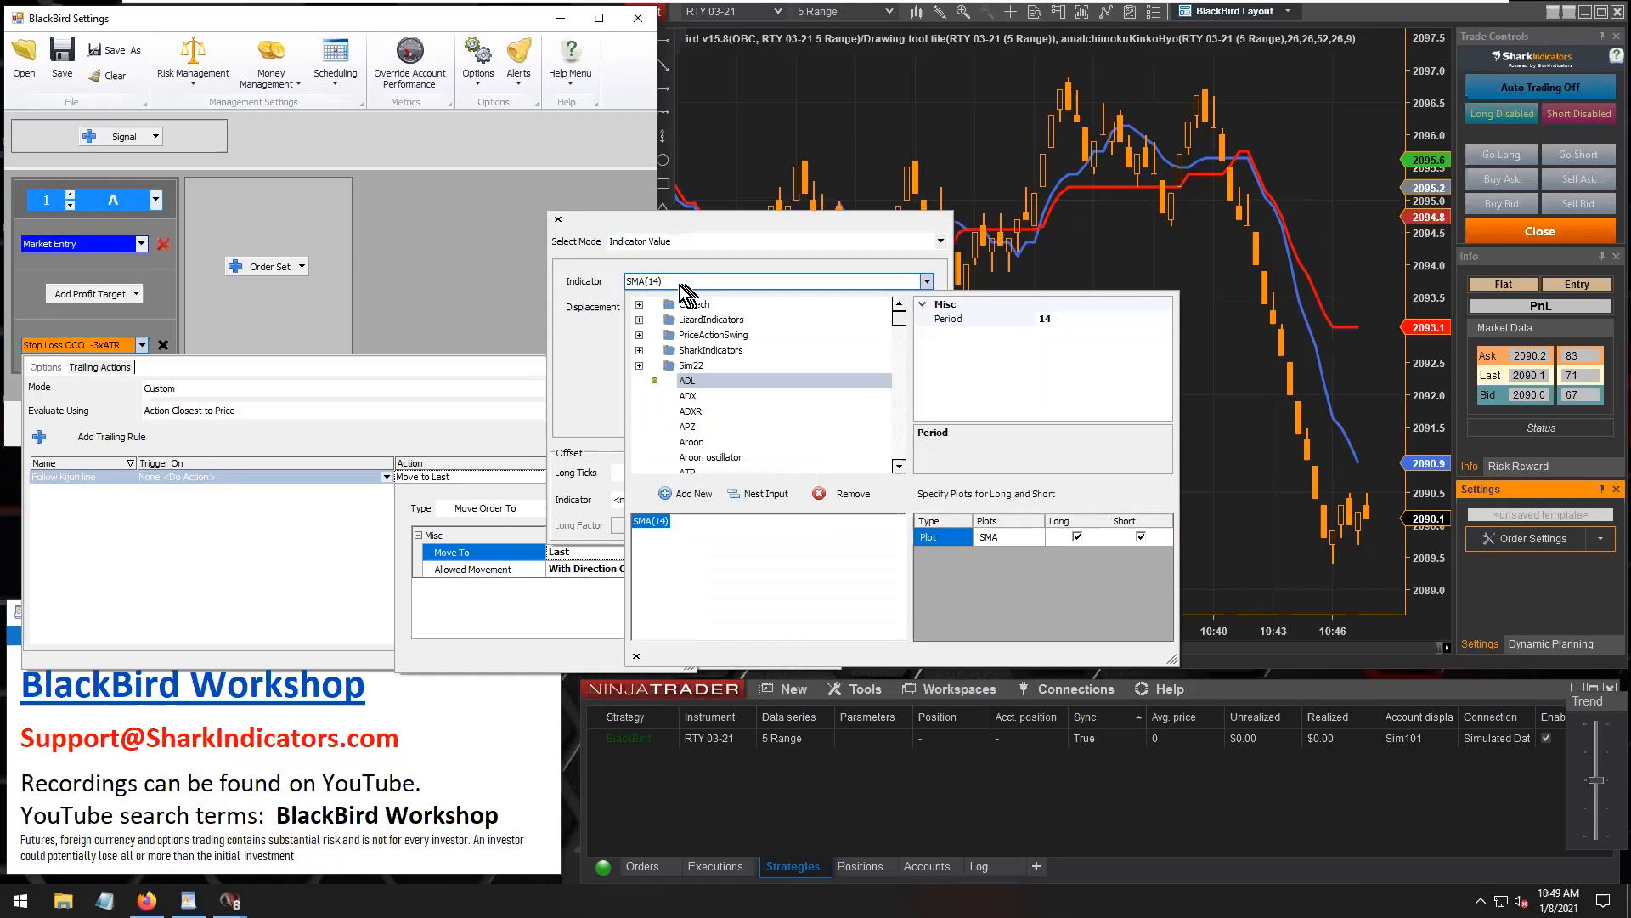
double_click(716, 322)
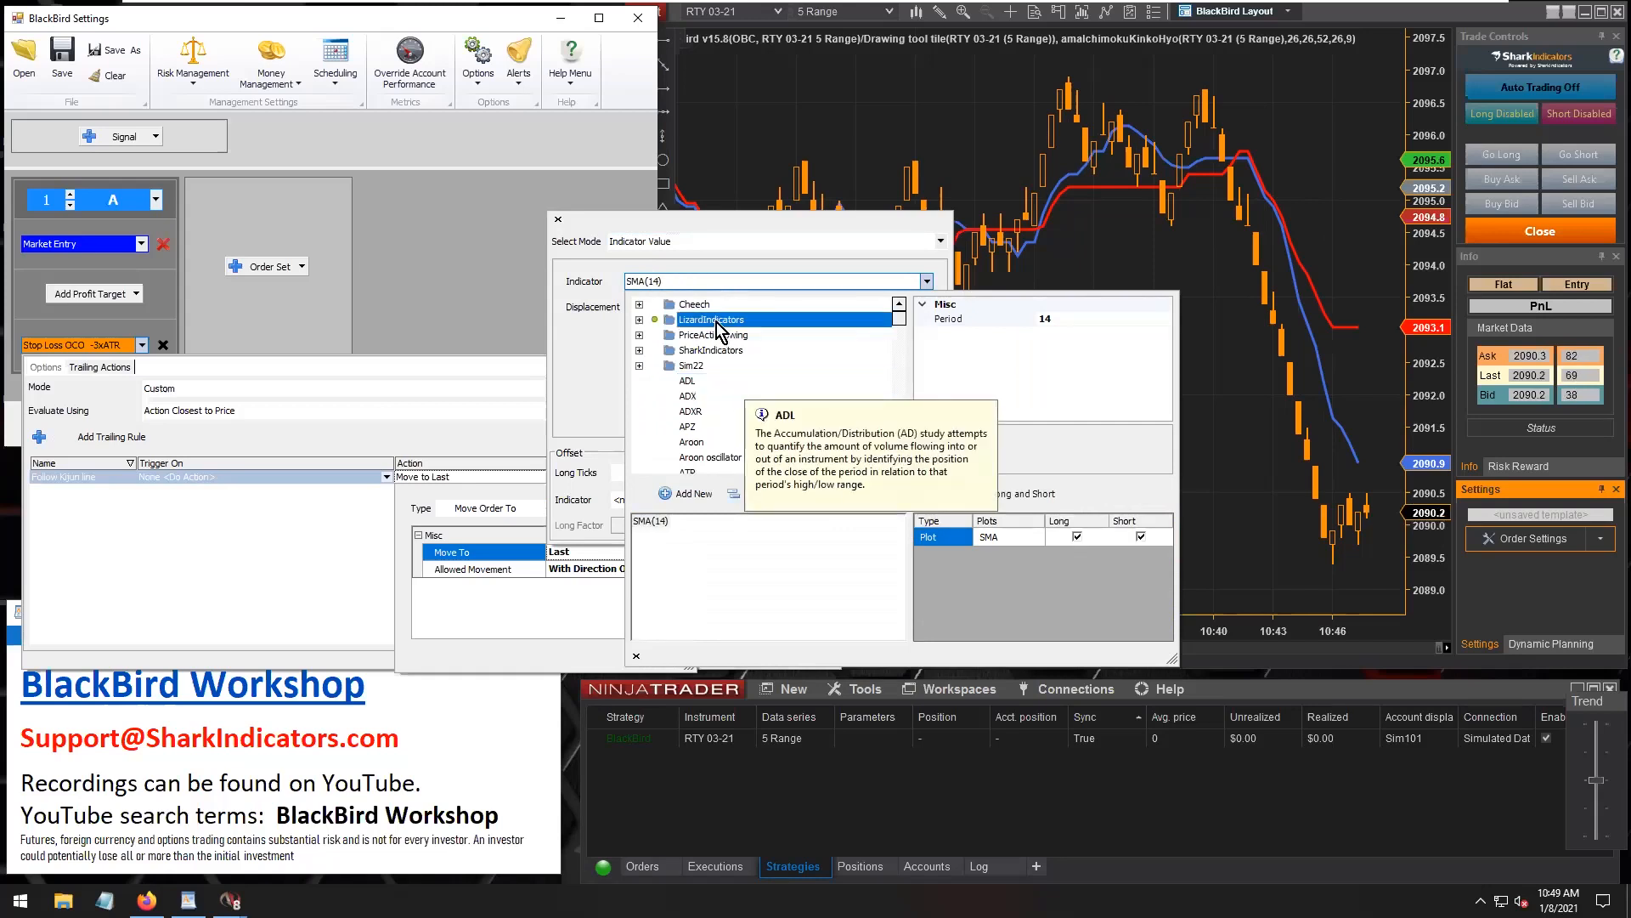
scroll(756, 446, "down", 10)
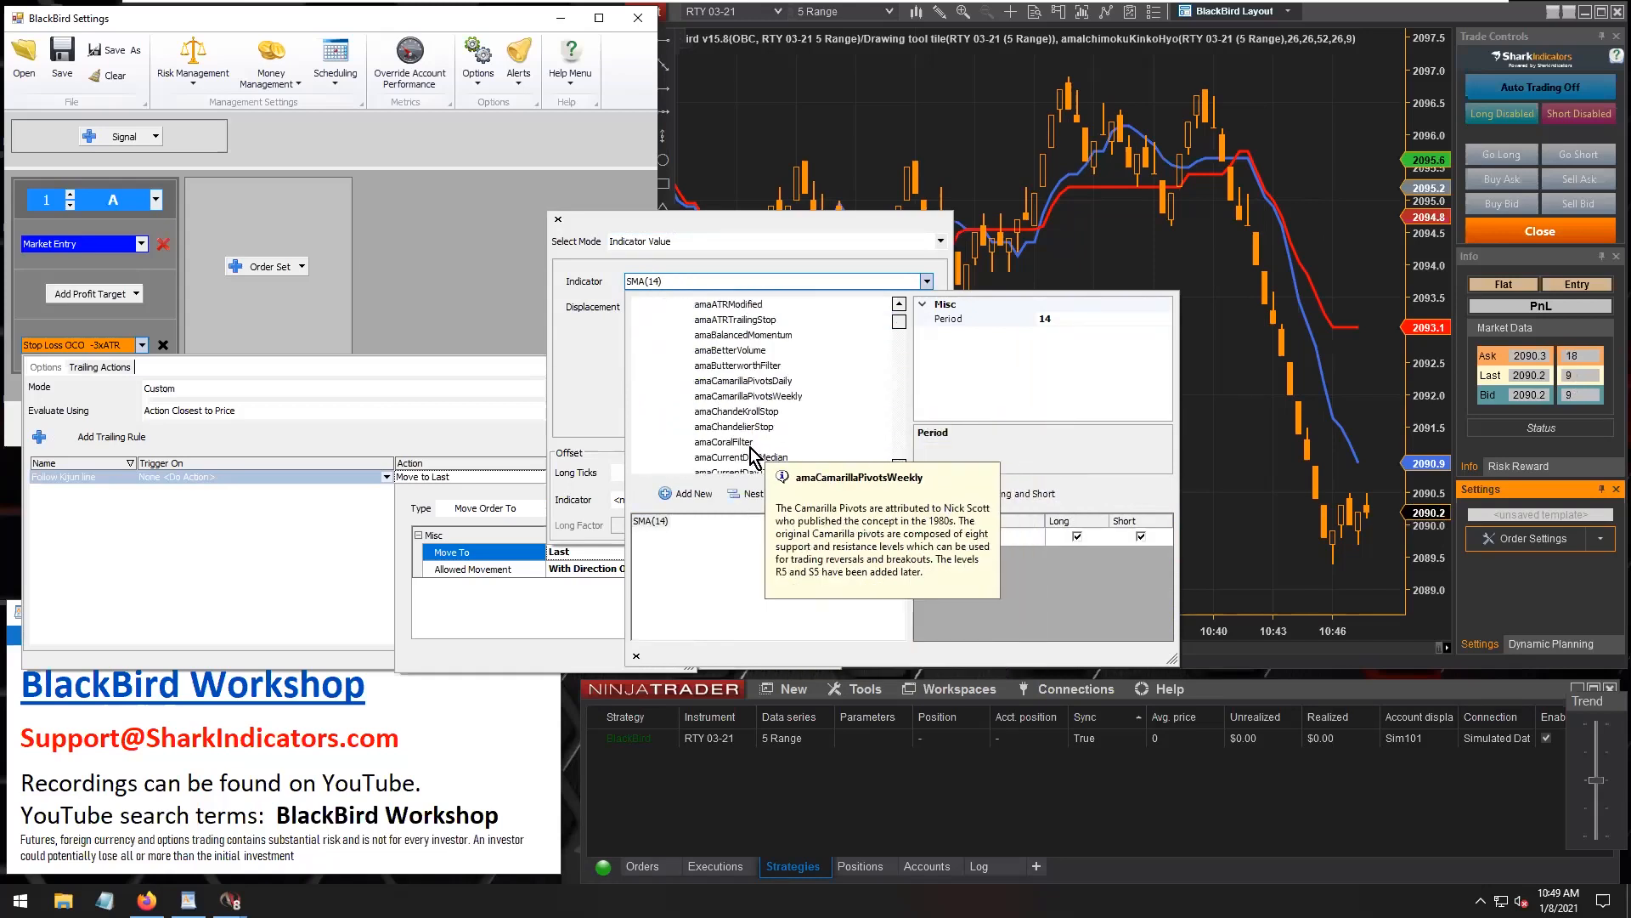
left_click(736, 426)
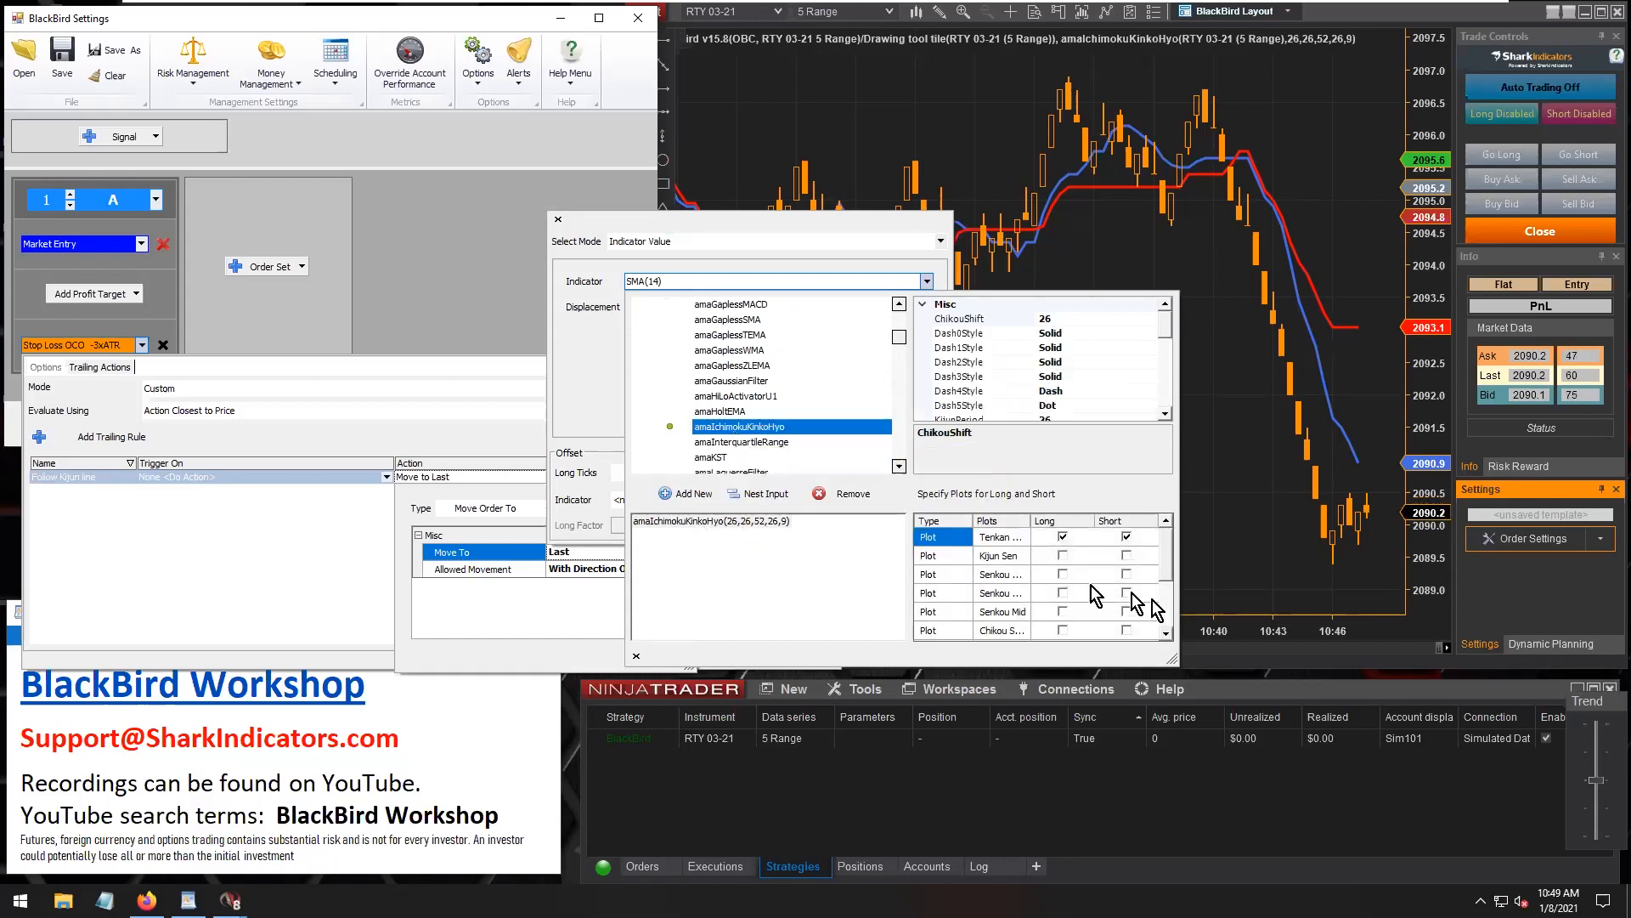
Use the Kijun Sen plot for both long and short trades in the action's Ichimoku indicator and apply it.
left_click_drag(1172, 659, 1287, 659)
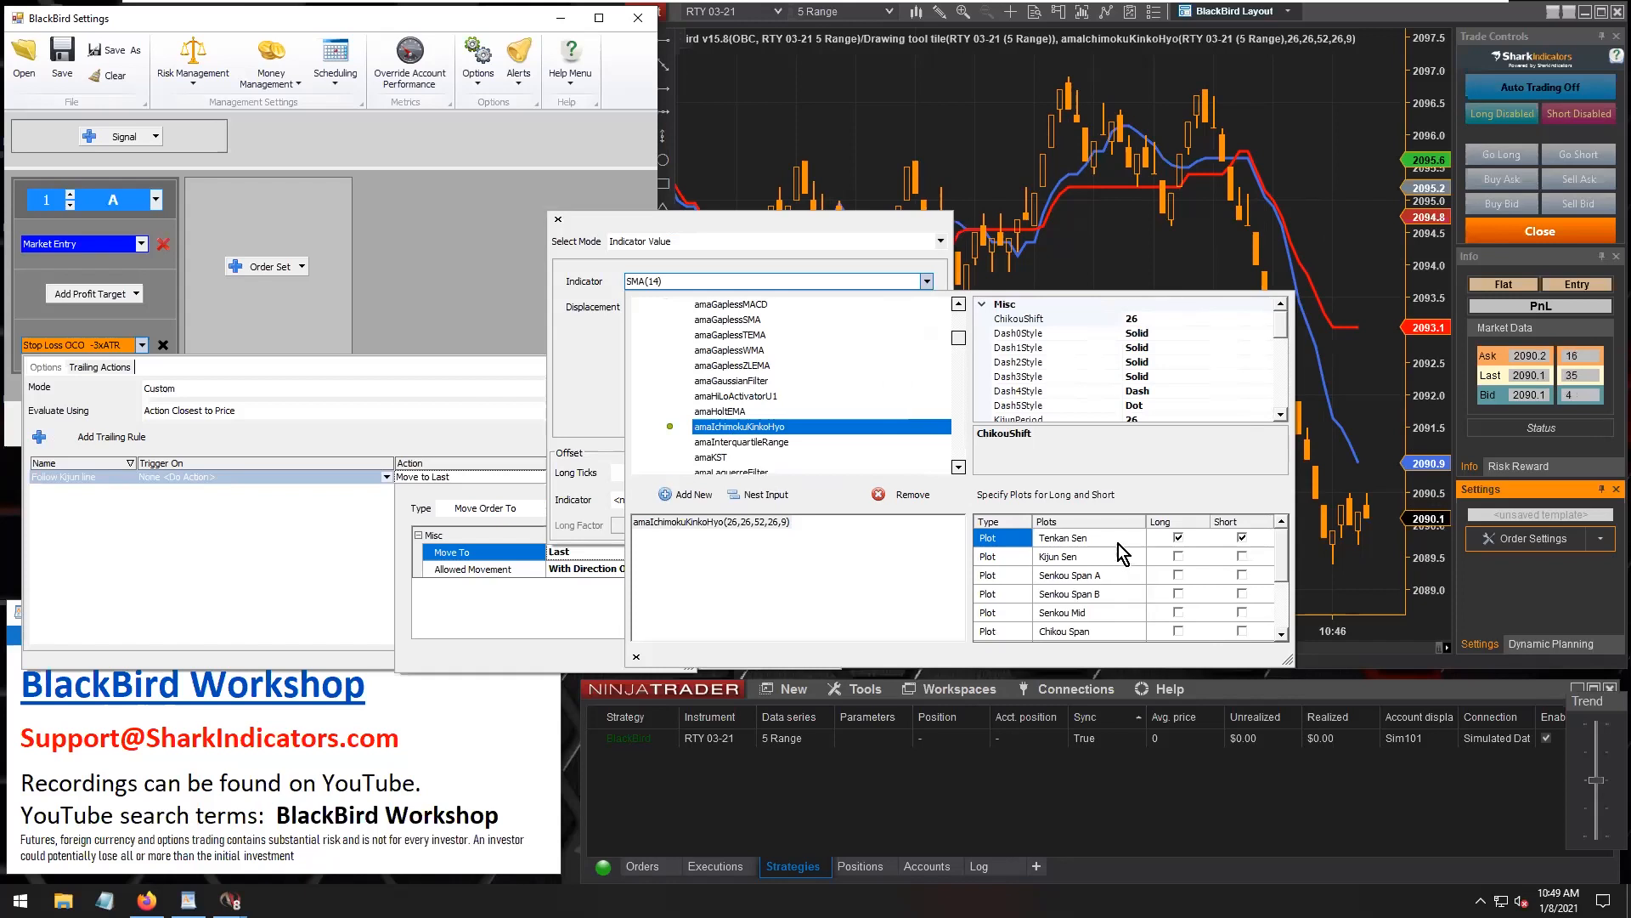
left_click(1085, 542)
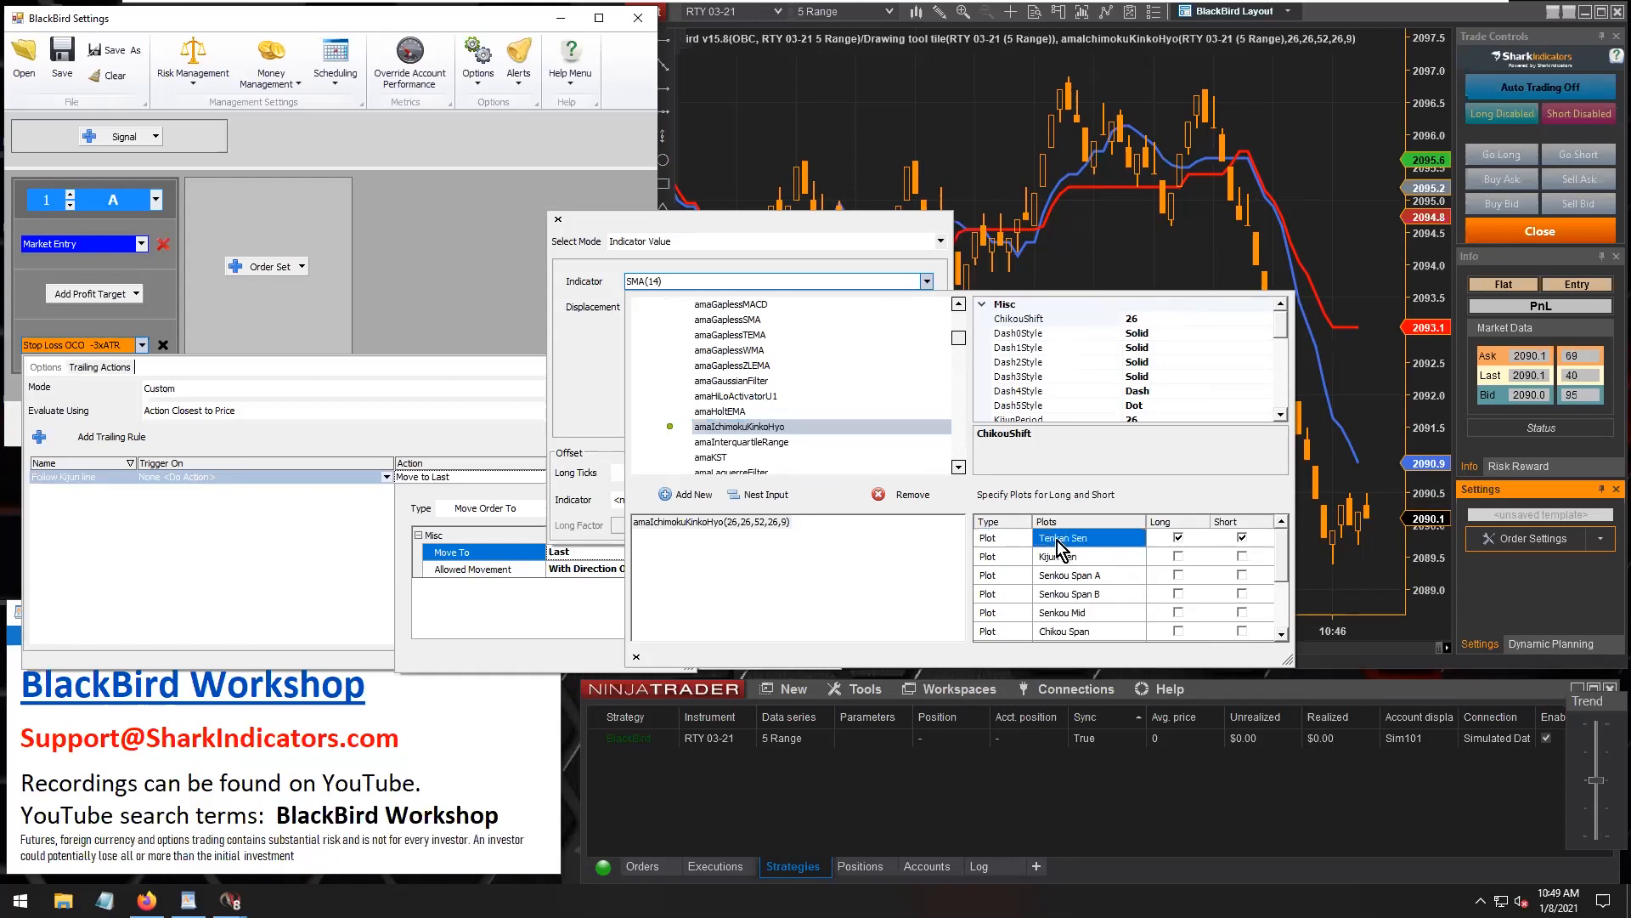
left_click(1096, 560)
left_click(1179, 562)
left_click(1179, 559)
left_click(1249, 562)
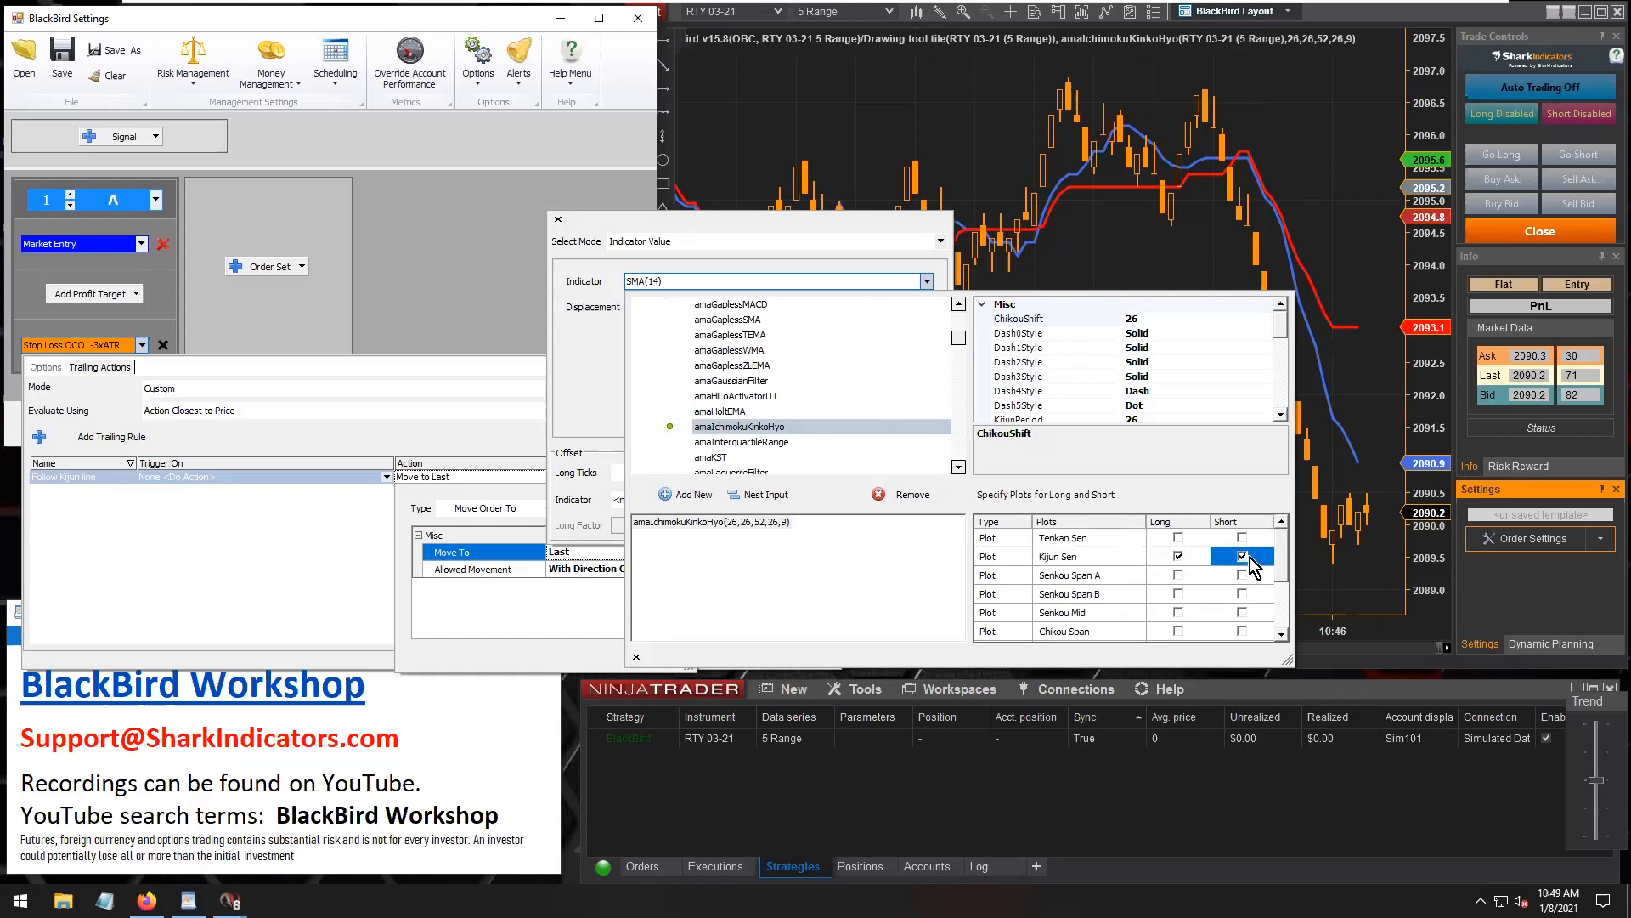
left_click(579, 399)
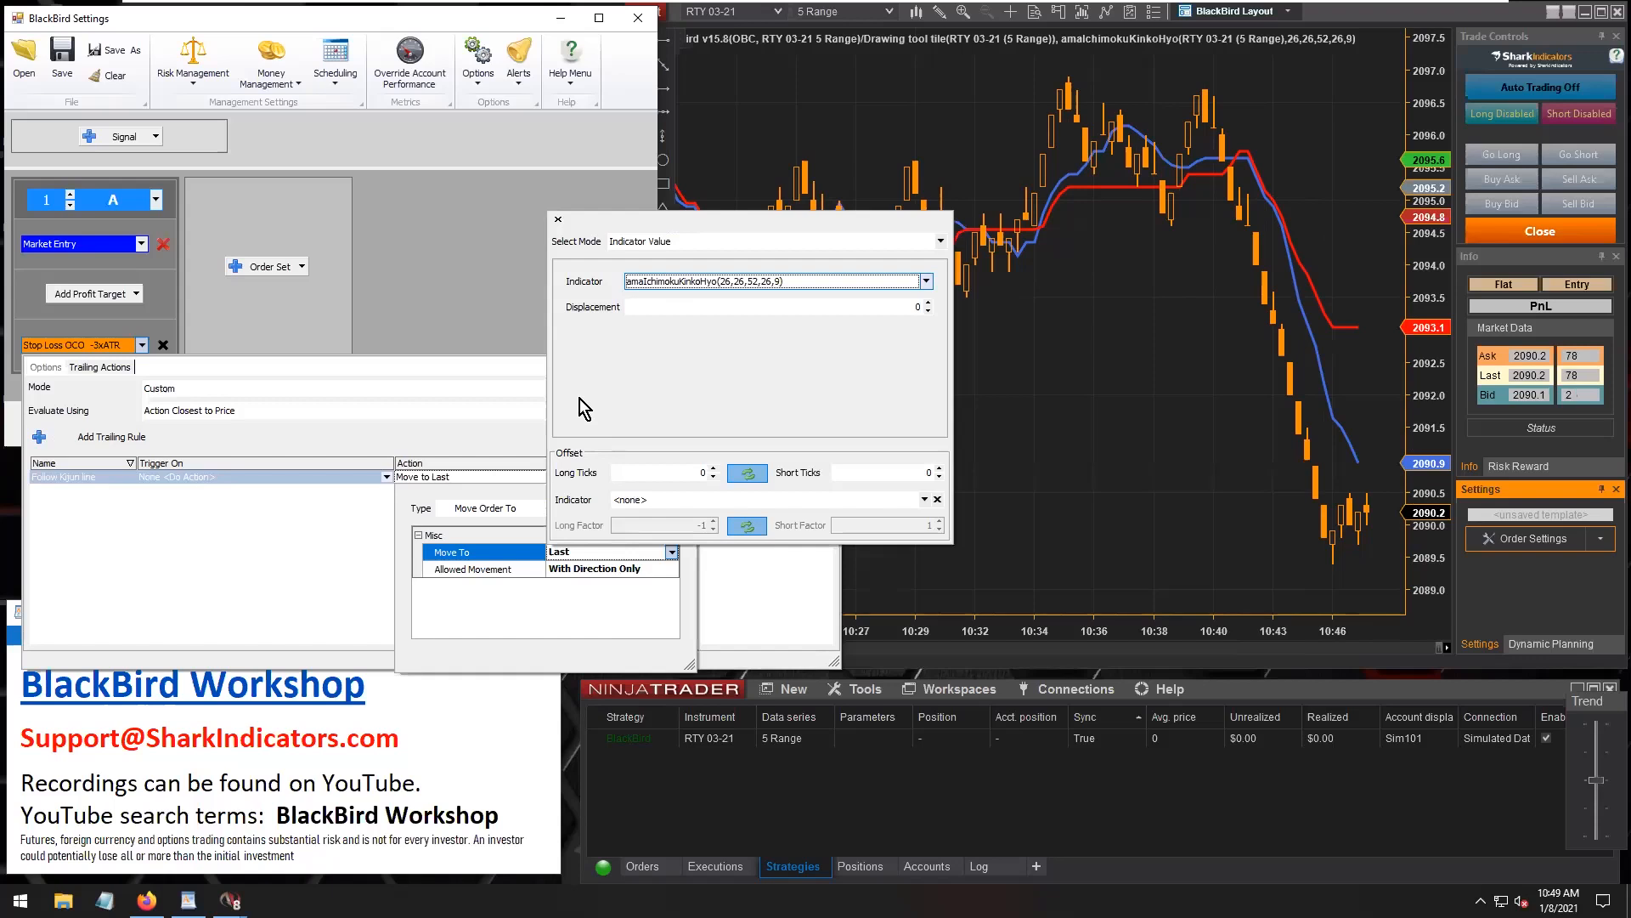
left_click(535, 620)
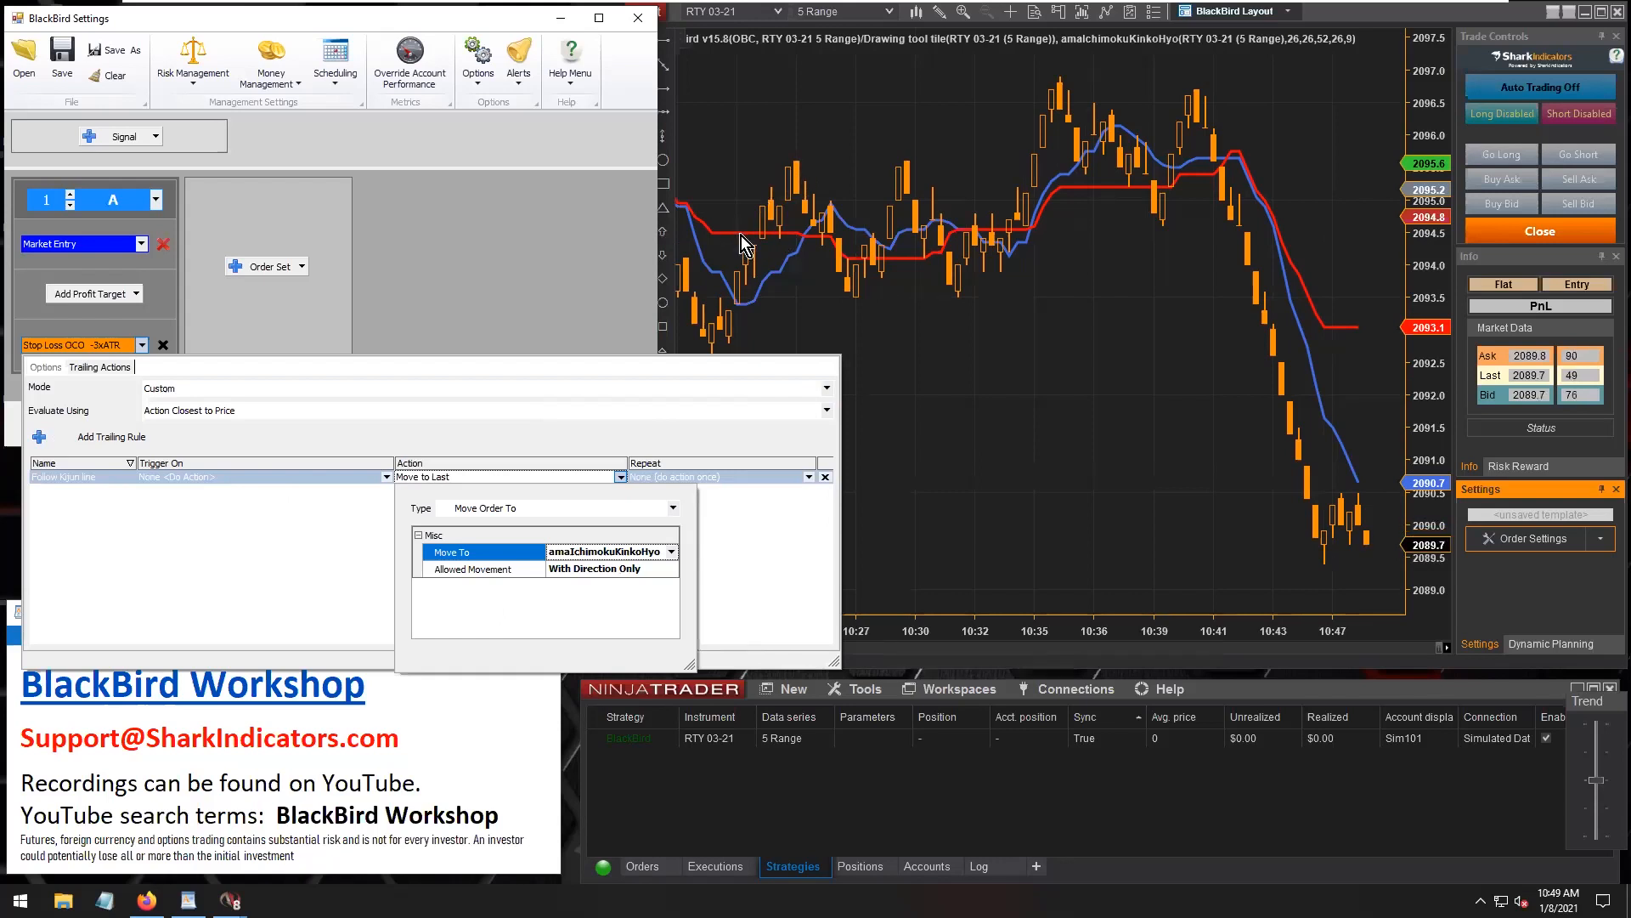
Set the Follow Kijun line rule's trigger type to Price vs Indicator.
left_click(230, 476)
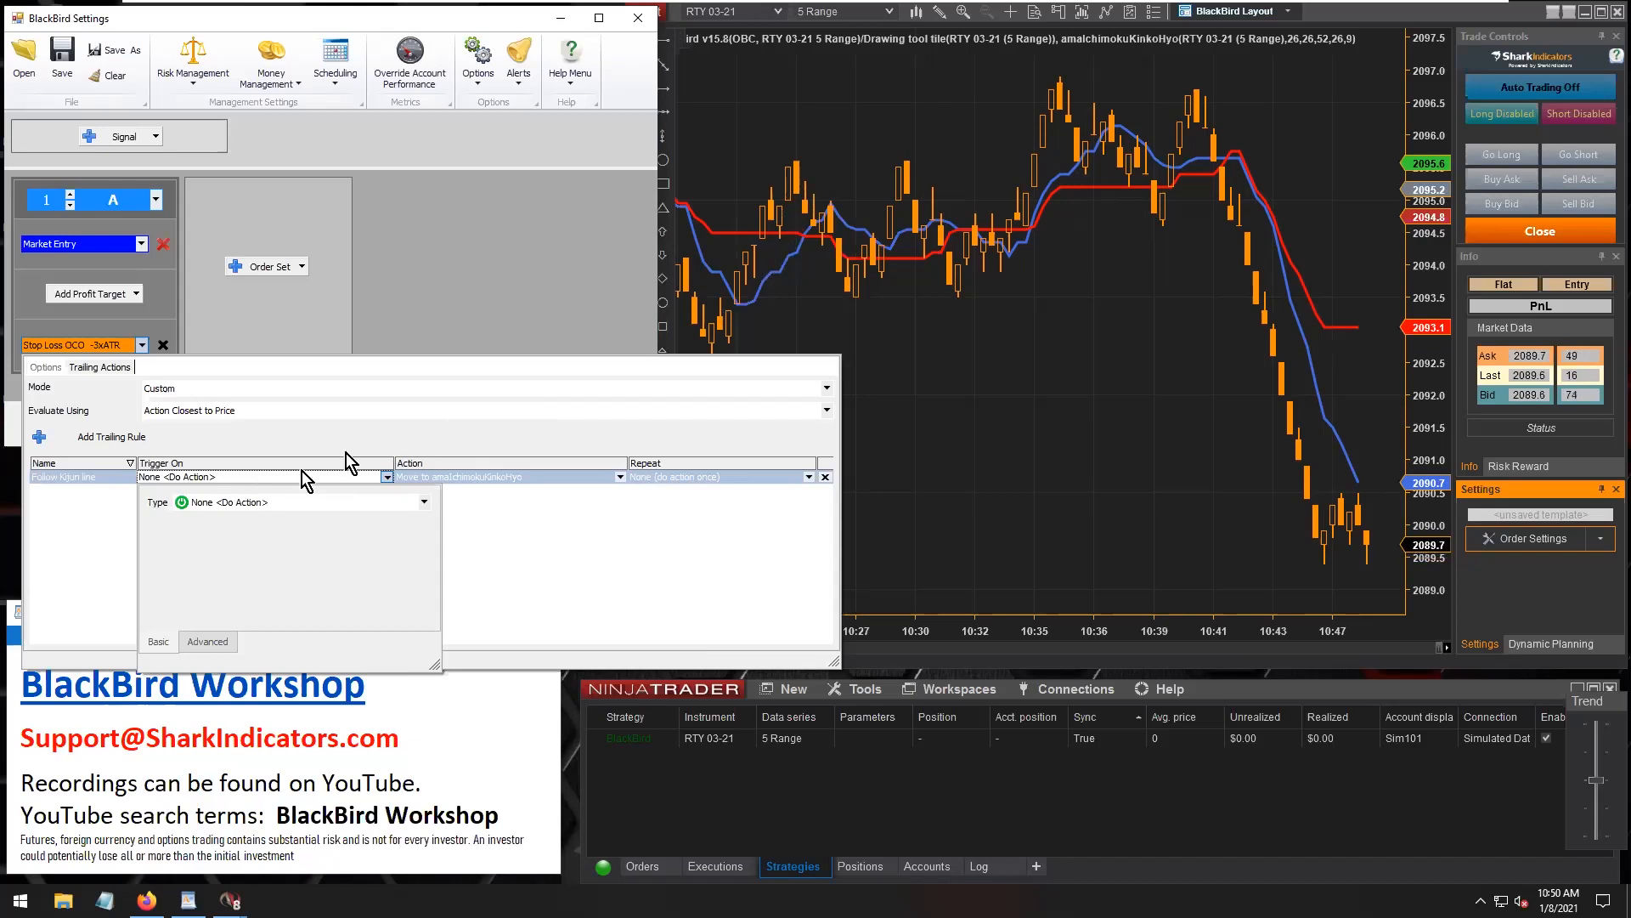
left_click(265, 503)
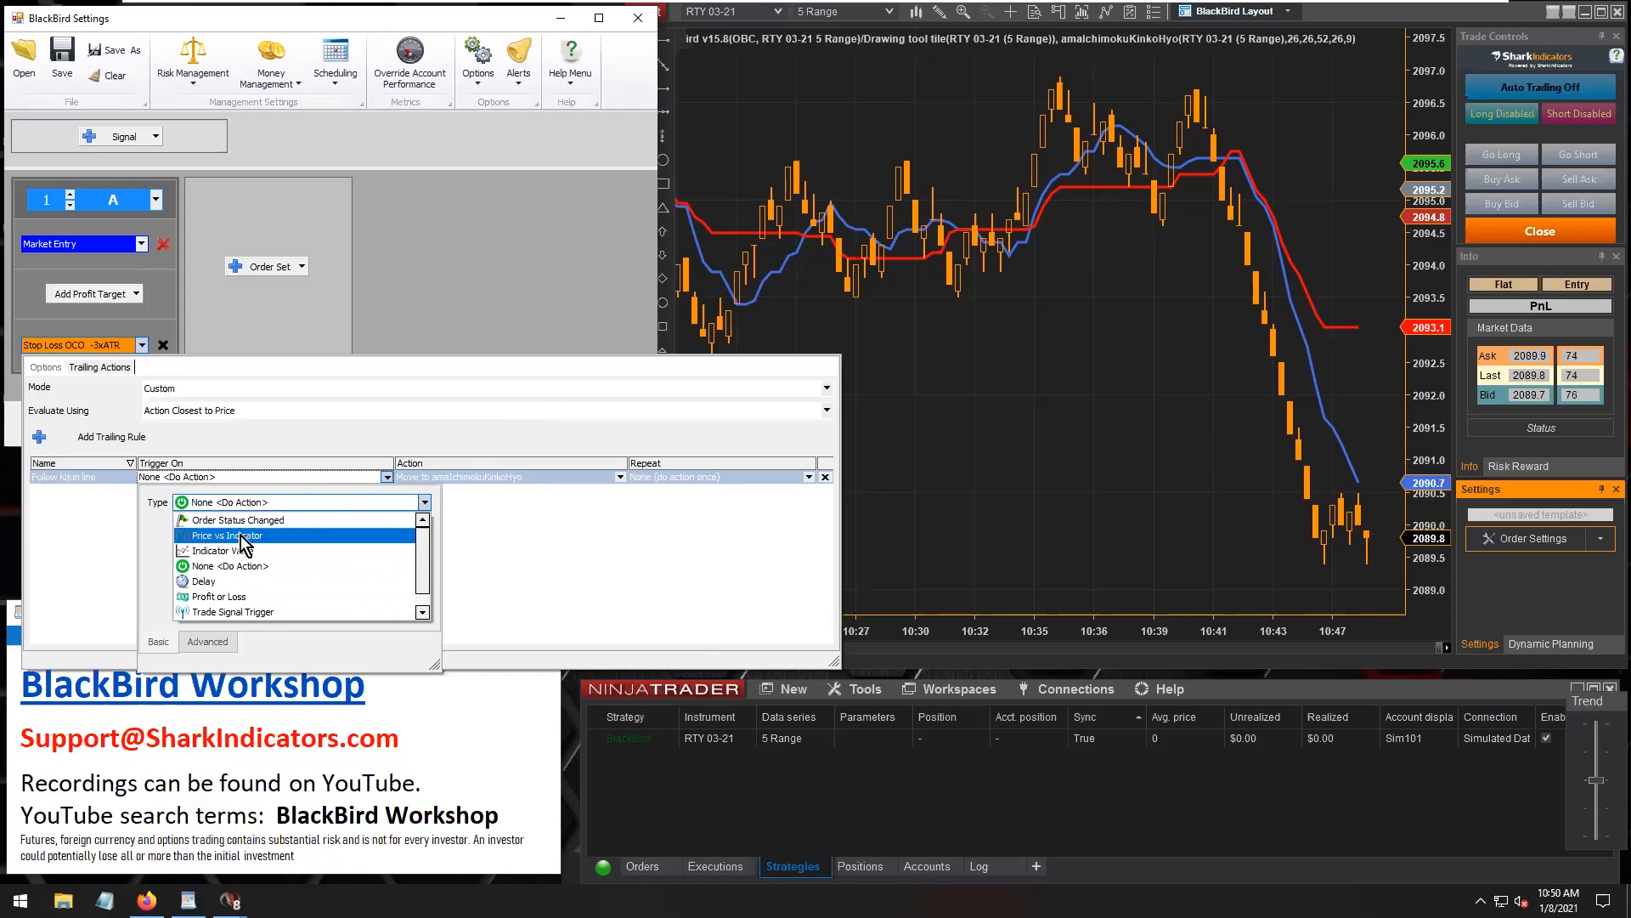
left_click(244, 537)
left_click_drag(435, 664, 438, 719)
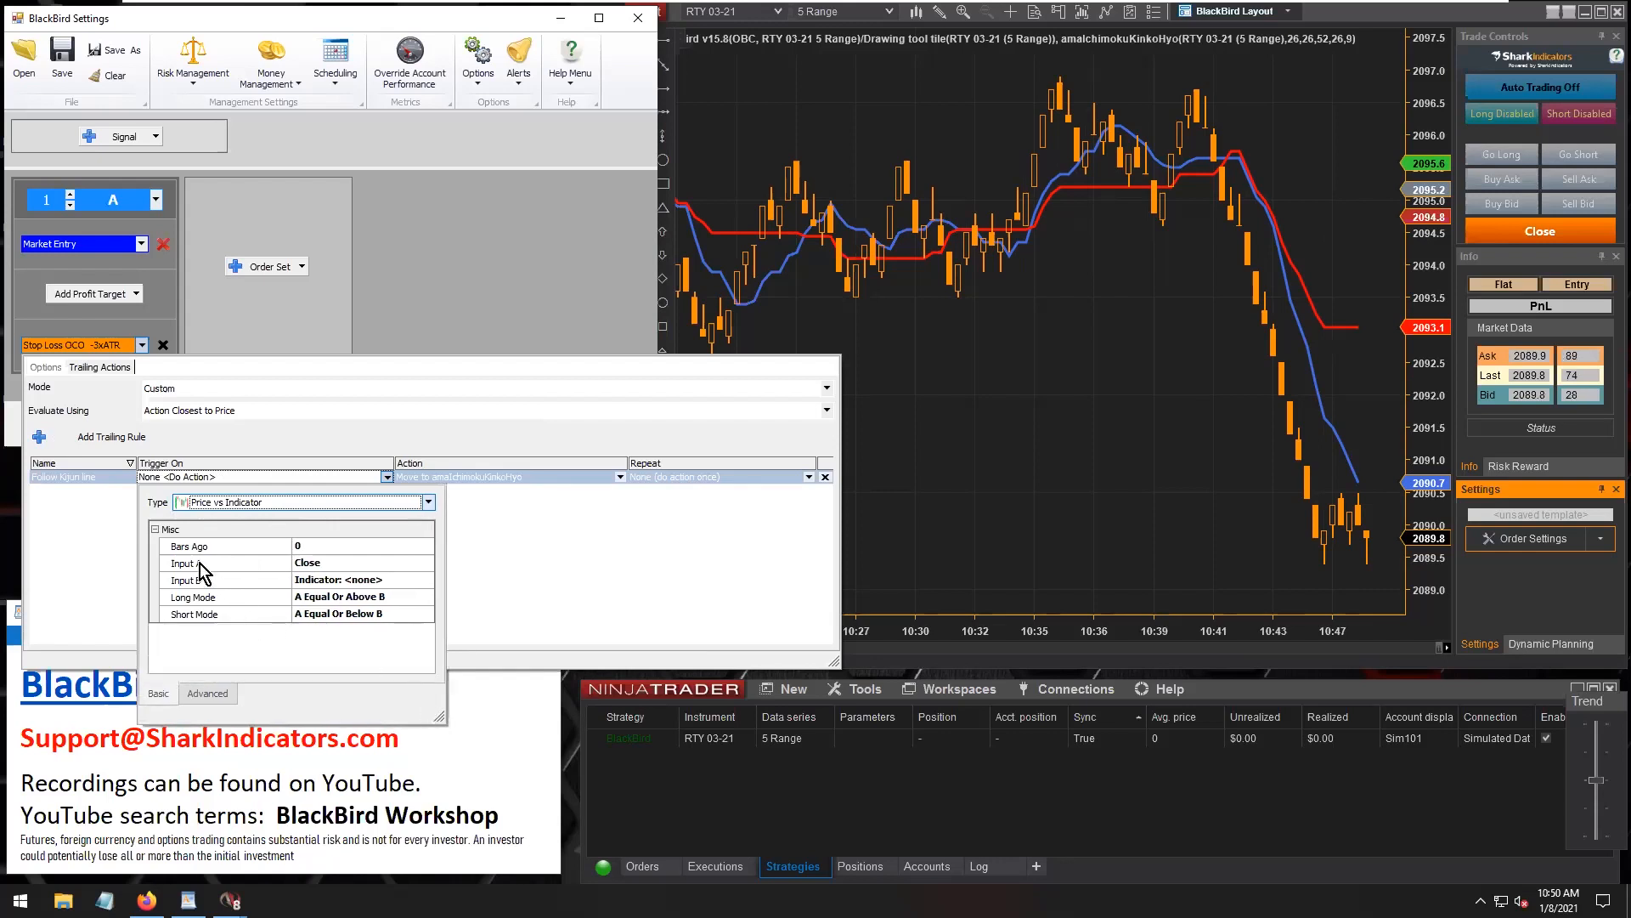
left_click(222, 564)
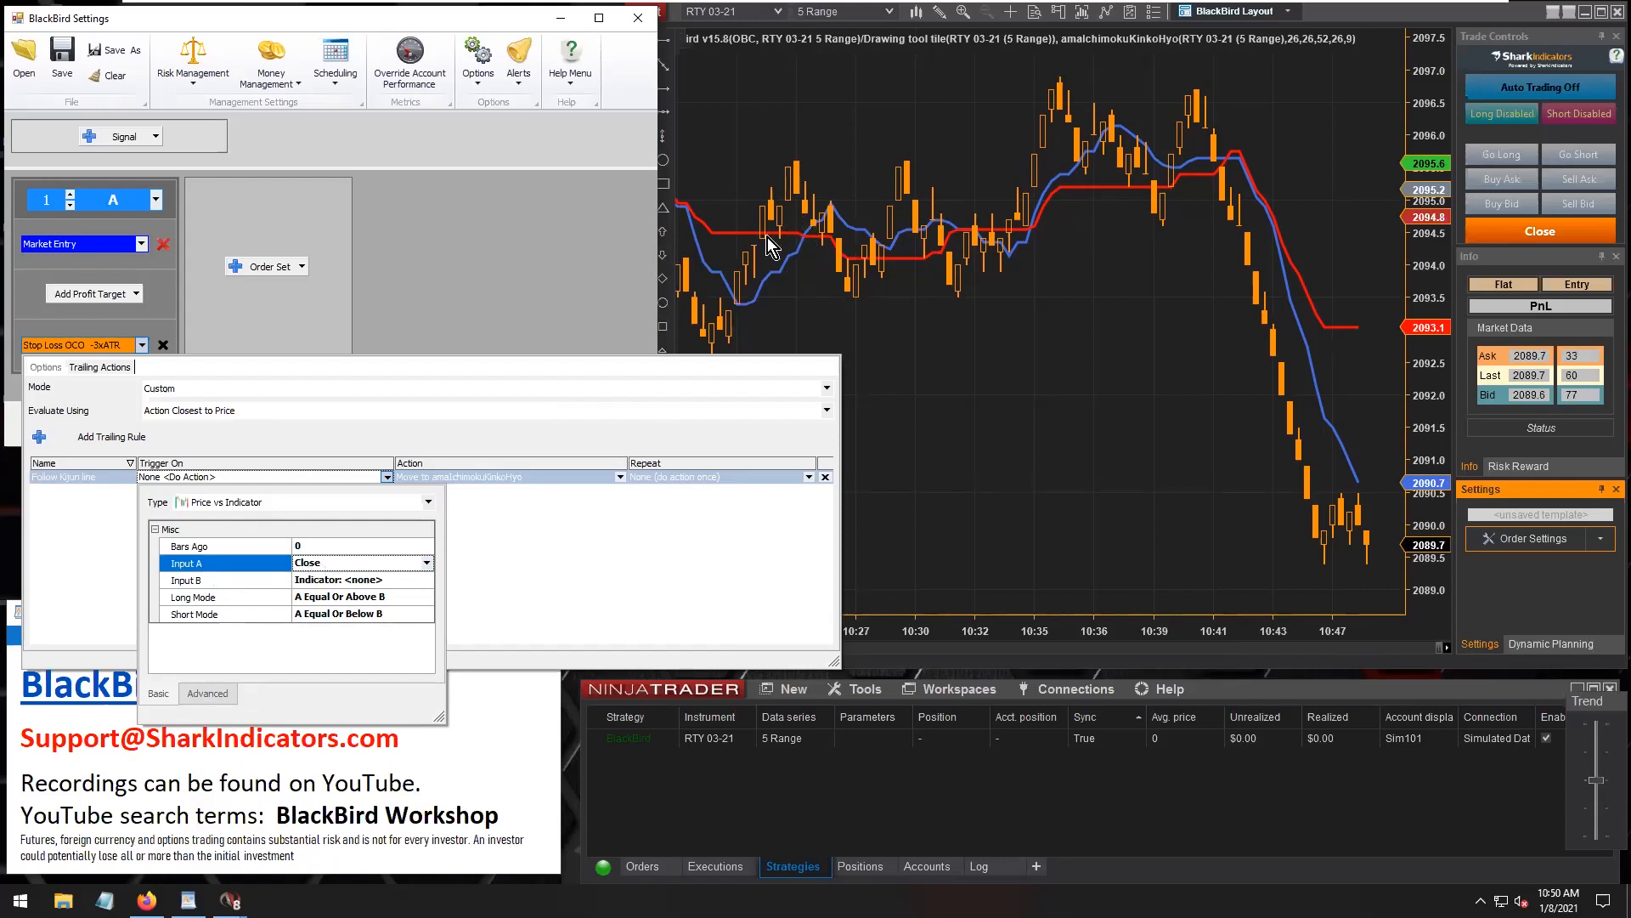
Choose amaIchimokuKinkoHyo from LizardIndicators as the indicator for the trigger's Input B.
left_click(316, 580)
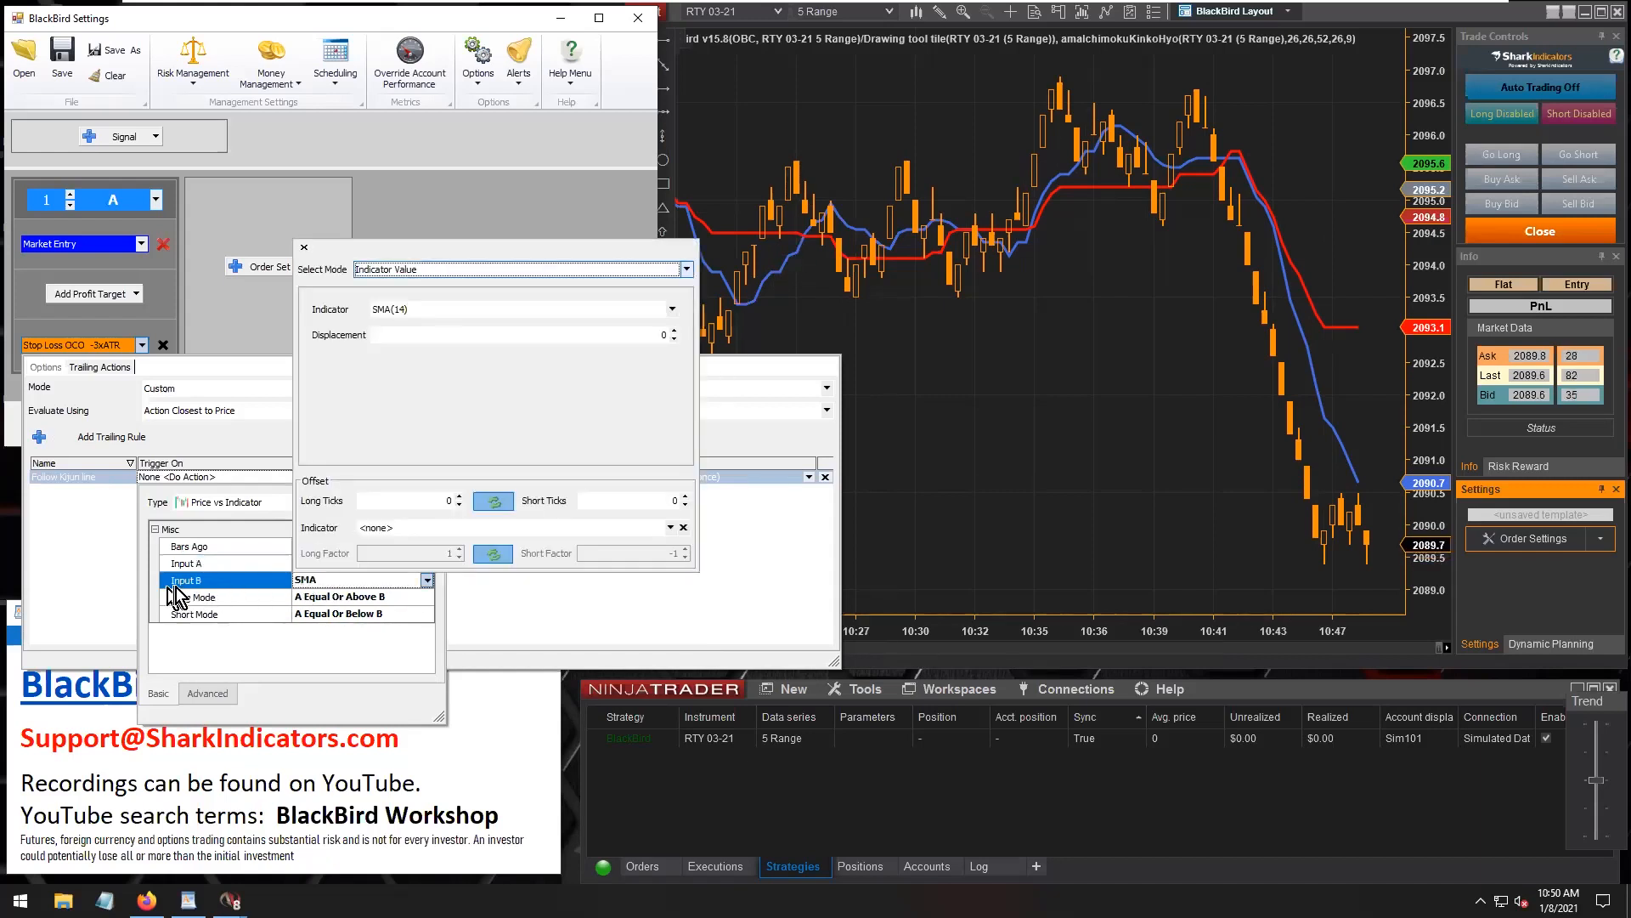
left_click(416, 310)
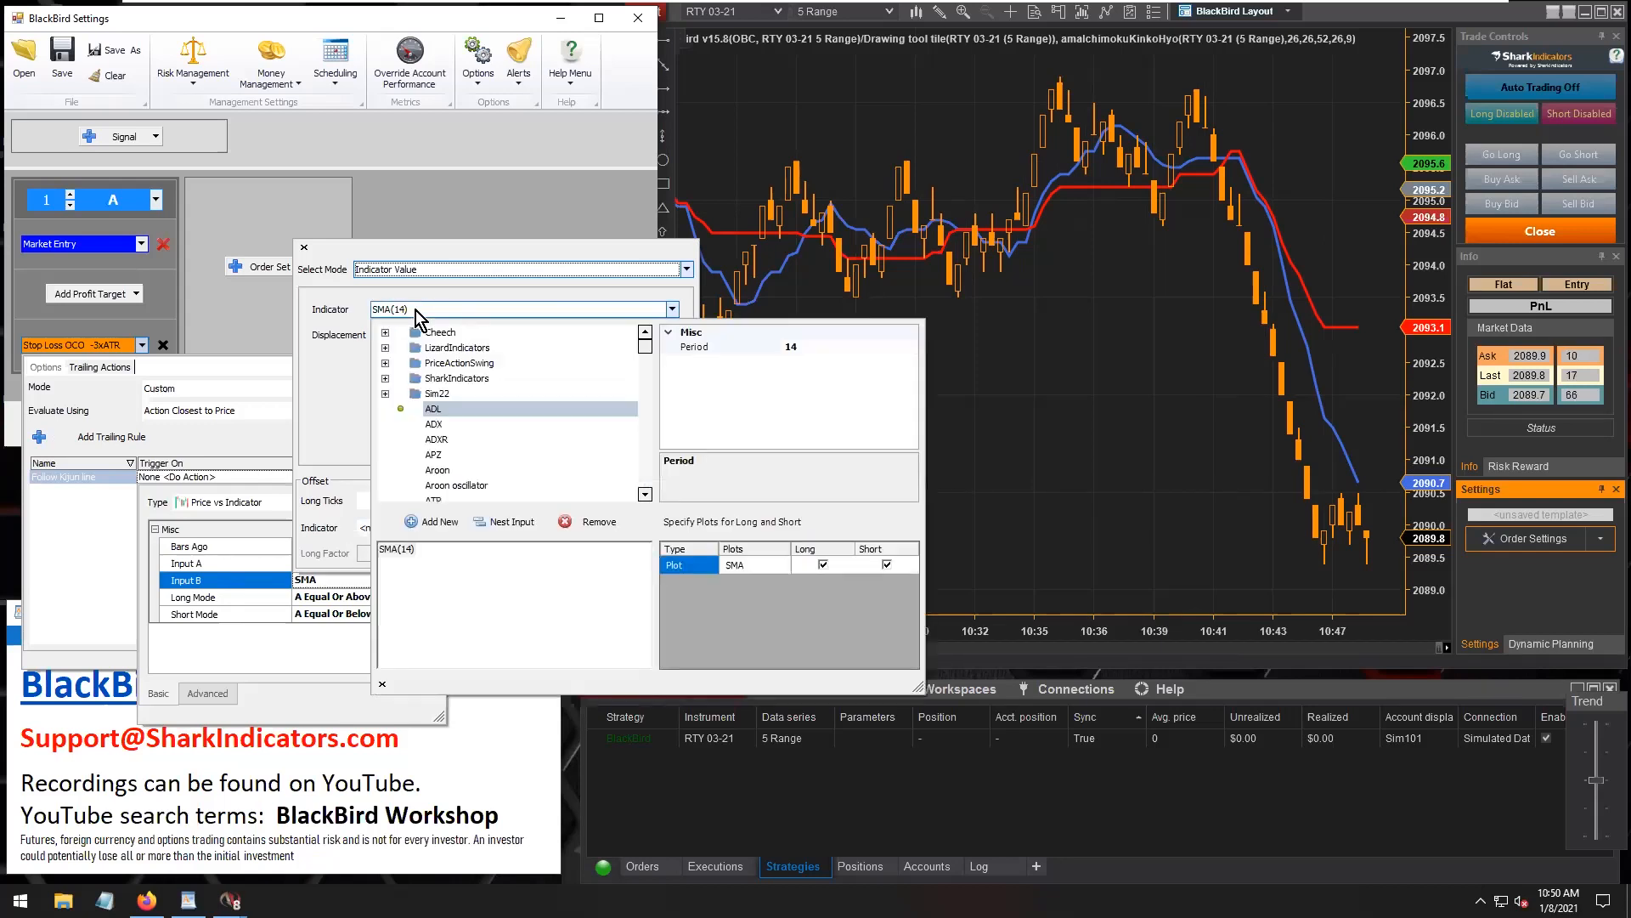
double_click(450, 349)
scroll(508, 471, "down", 5)
scroll(509, 472, "down", 4)
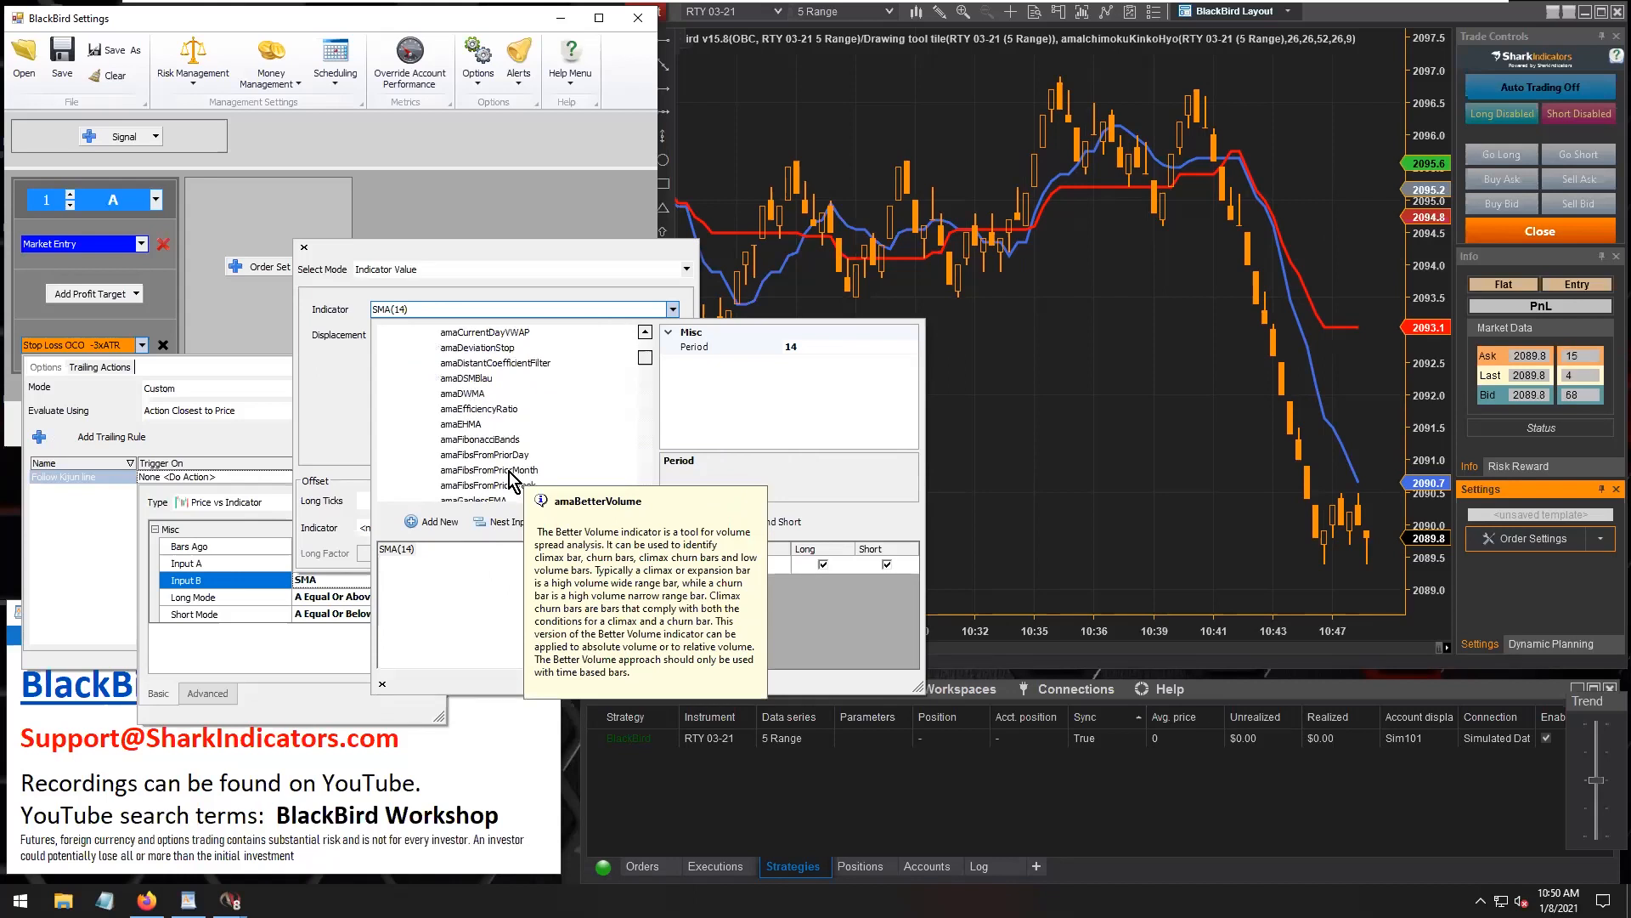
scroll(510, 472, "down", 1)
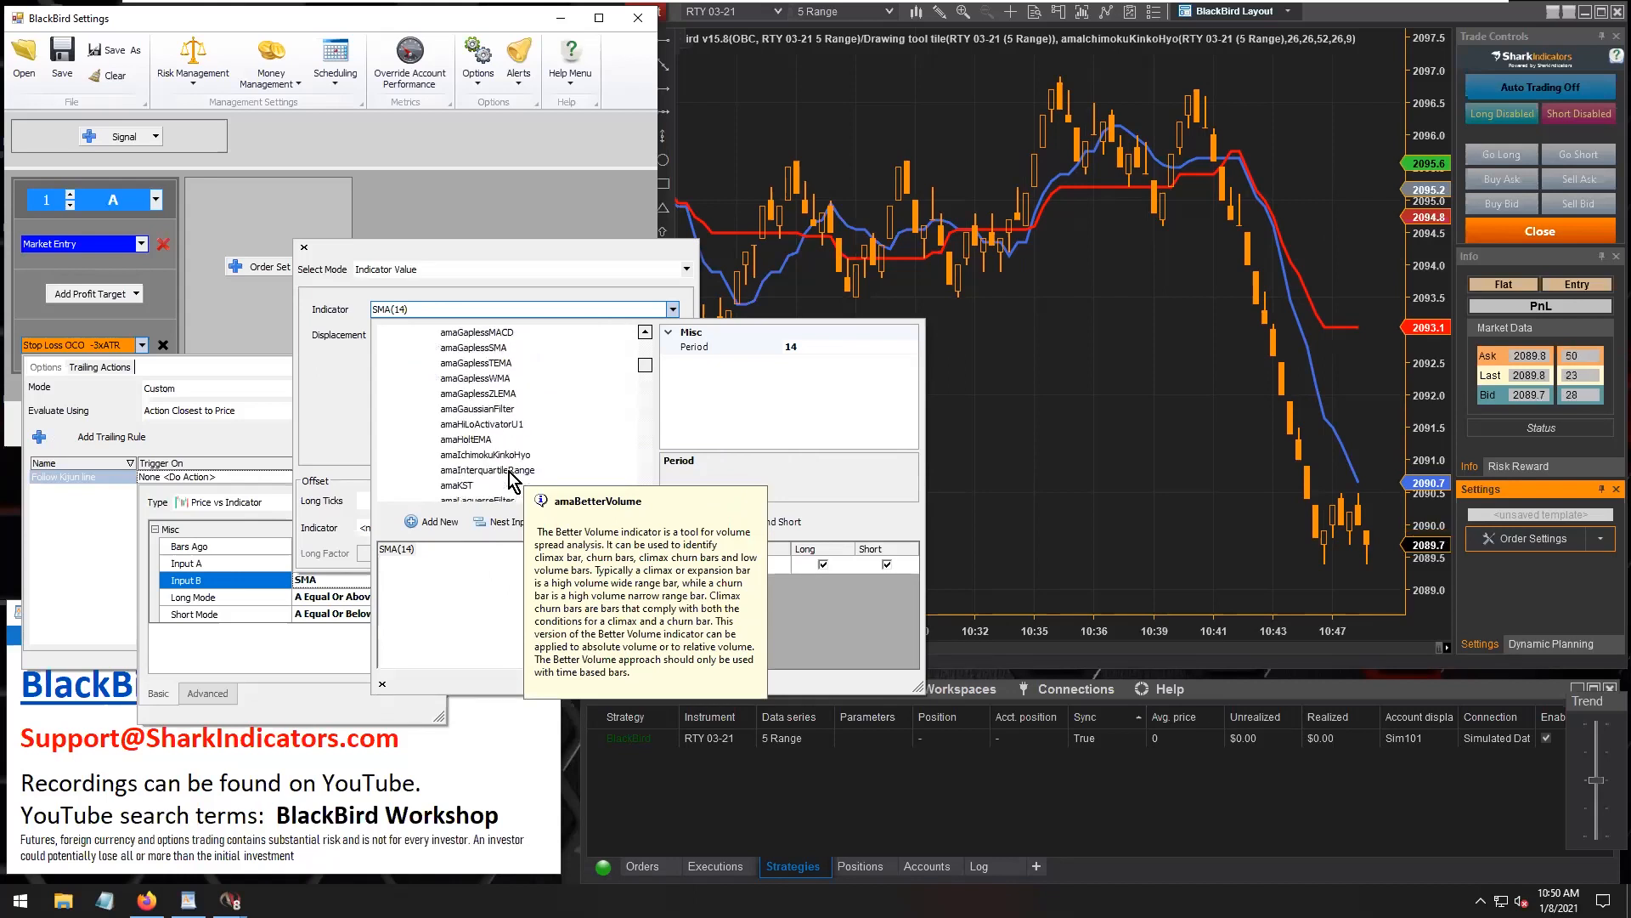
left_click(480, 456)
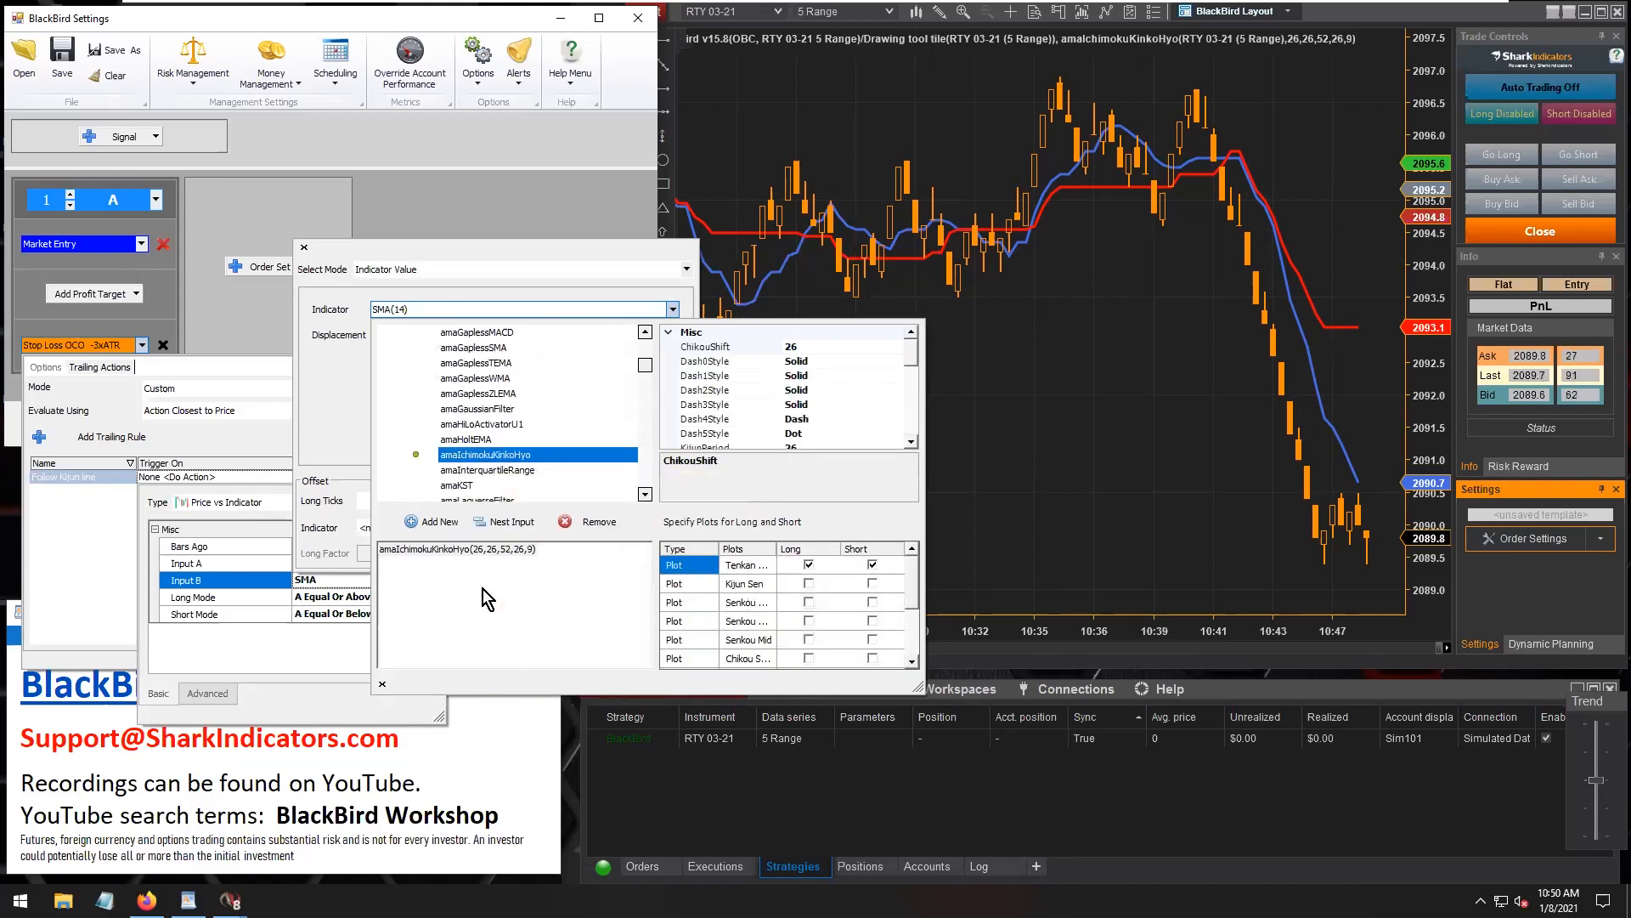
Select the Kijun Sen plot for both long and short in the trigger's Input B indicator.
left_click(808, 584)
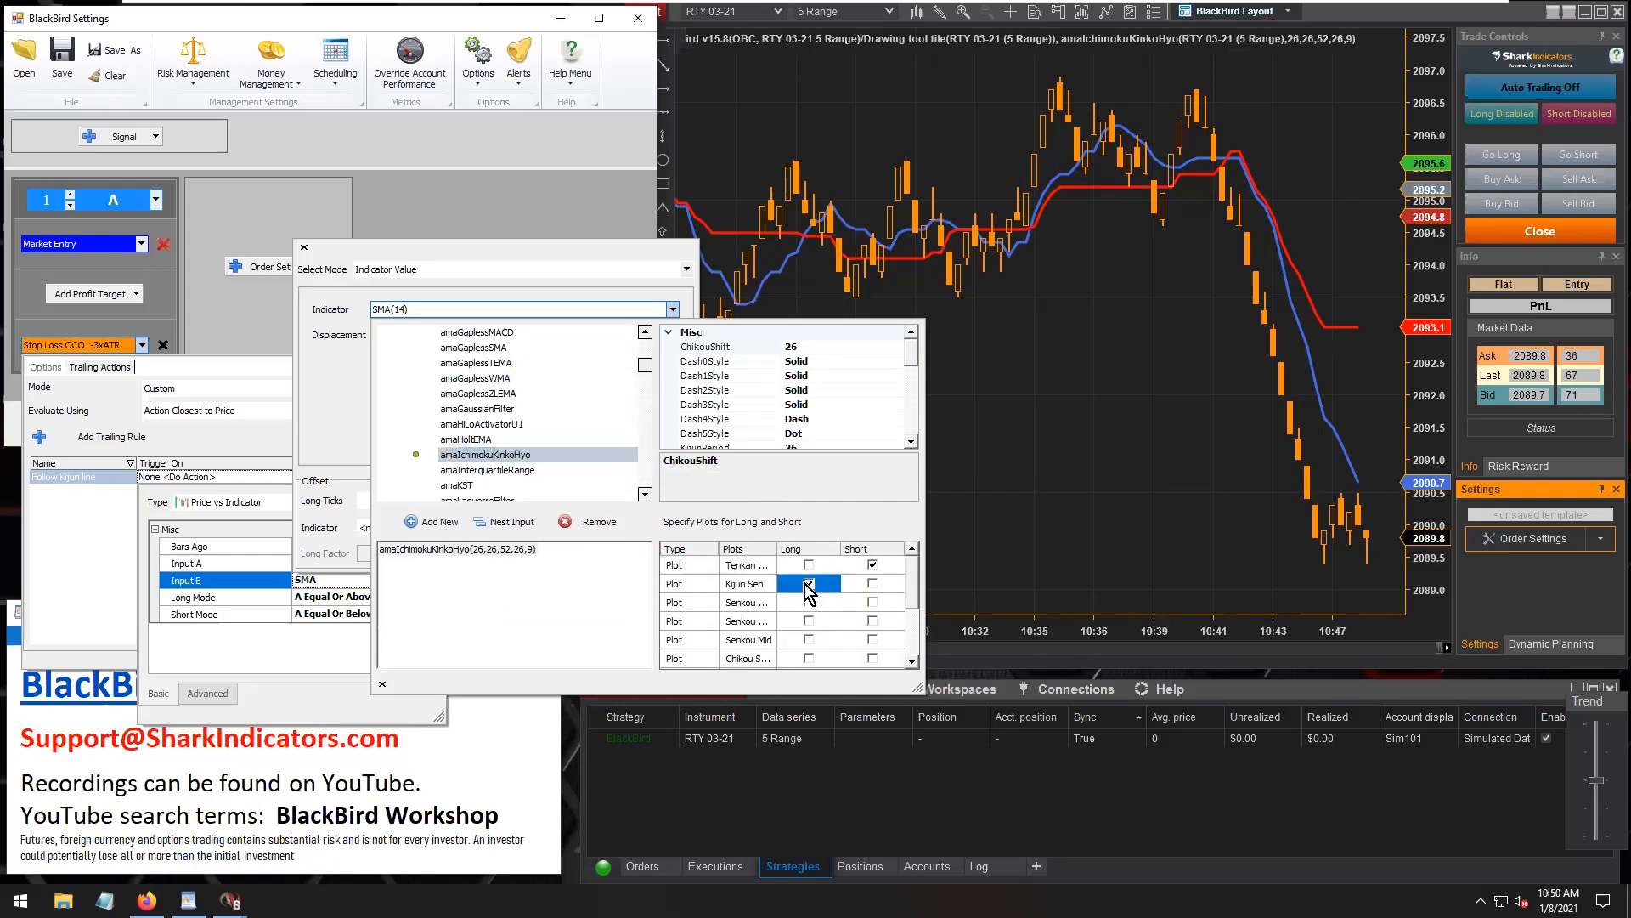
left_click(873, 583)
left_click_drag(916, 690, 1074, 695)
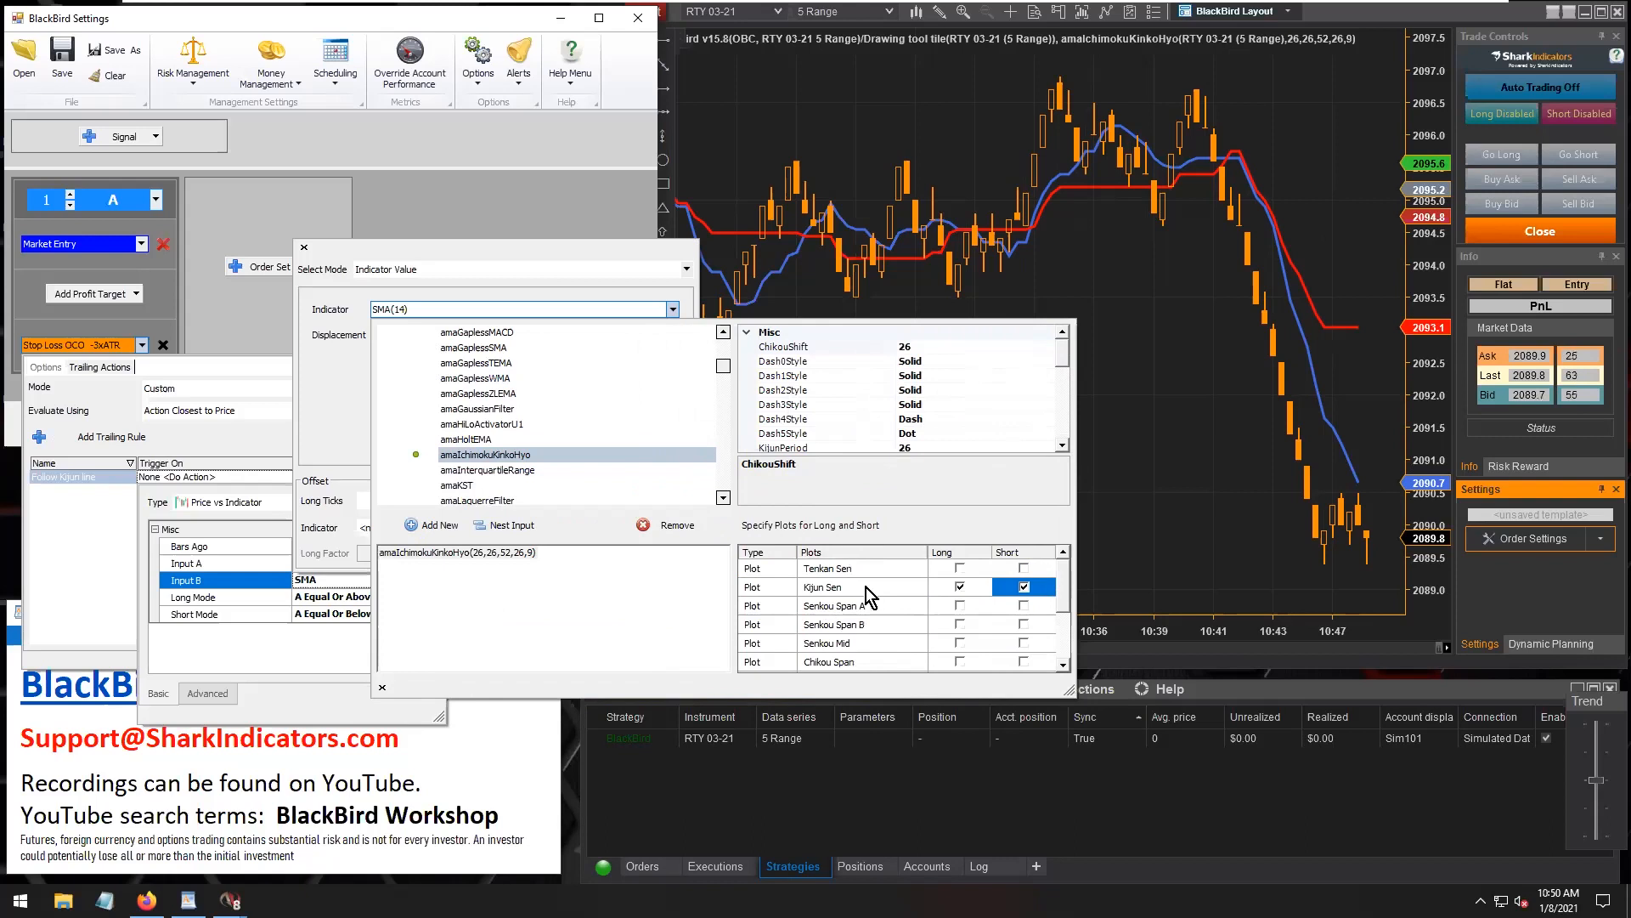
left_click(866, 587)
left_click(952, 587)
left_click(1006, 587)
left_click(423, 556)
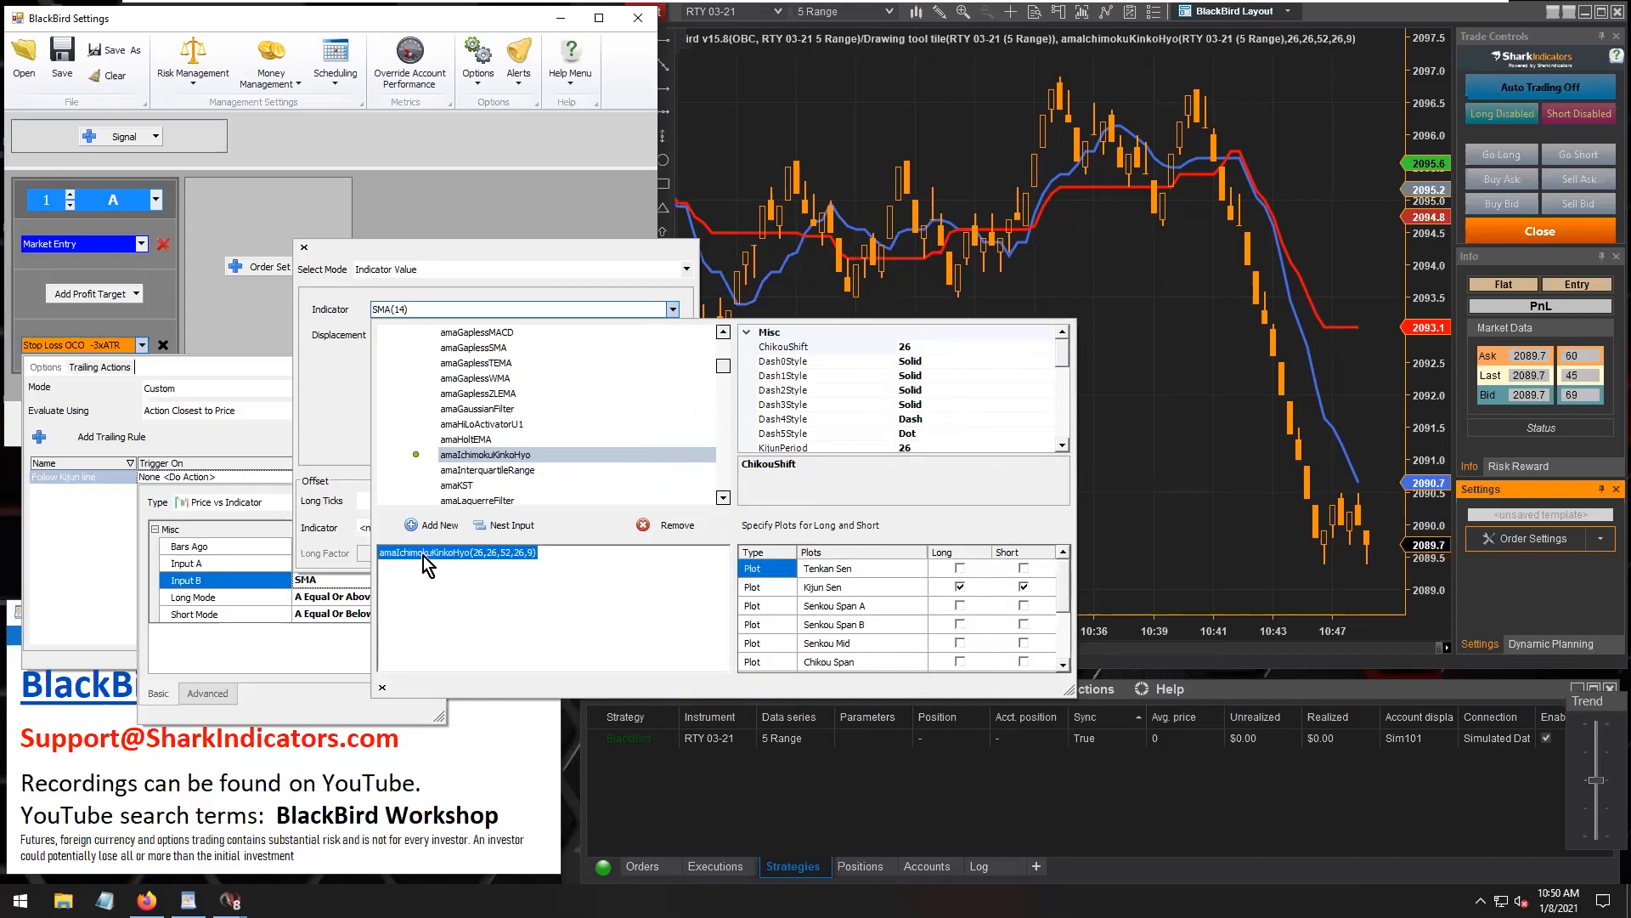
Review the Input B indicator's ChikouShift and KijunPeriod parameters, and apply the Kijun Sen selection to the trigger.
left_click(806, 348)
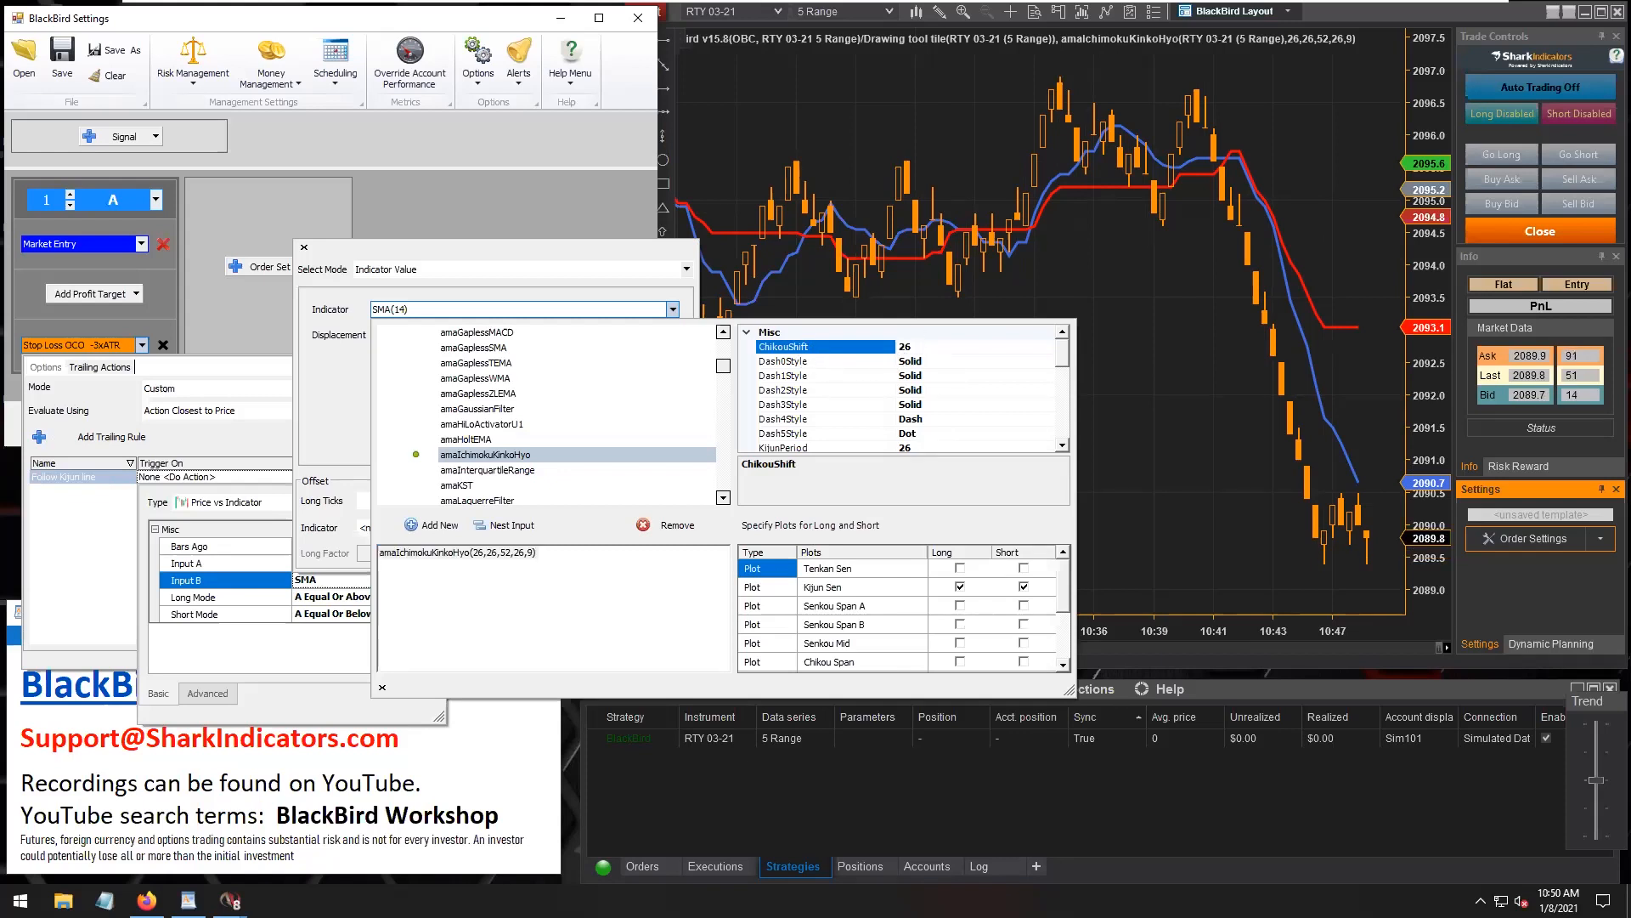
left_click(904, 347)
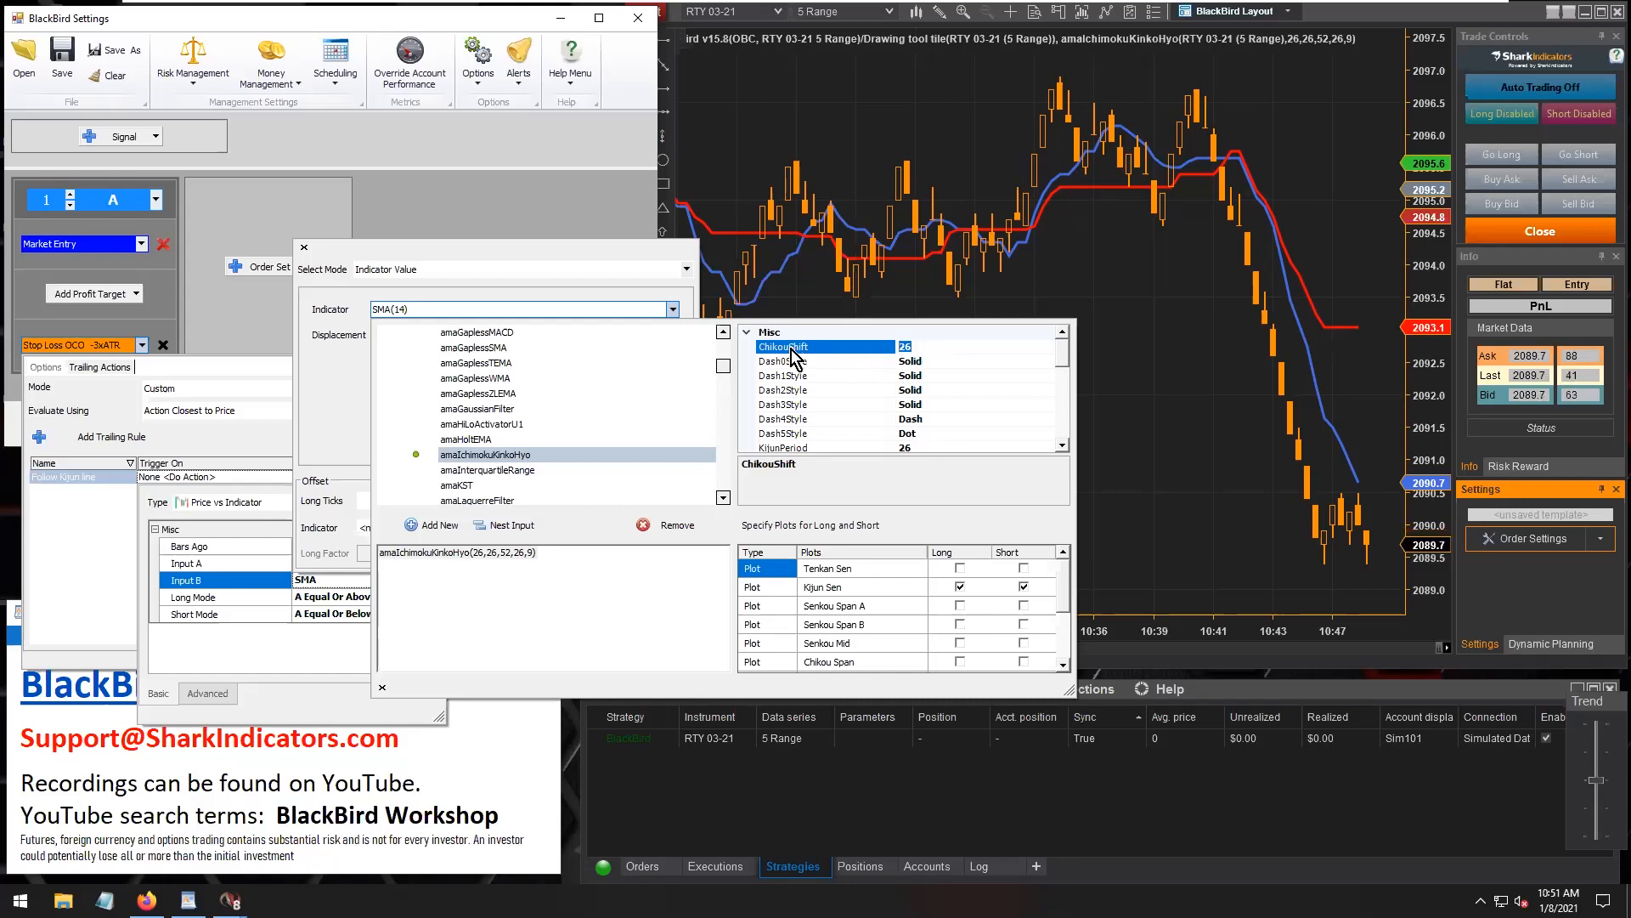
left_click_drag(1064, 359, 1066, 380)
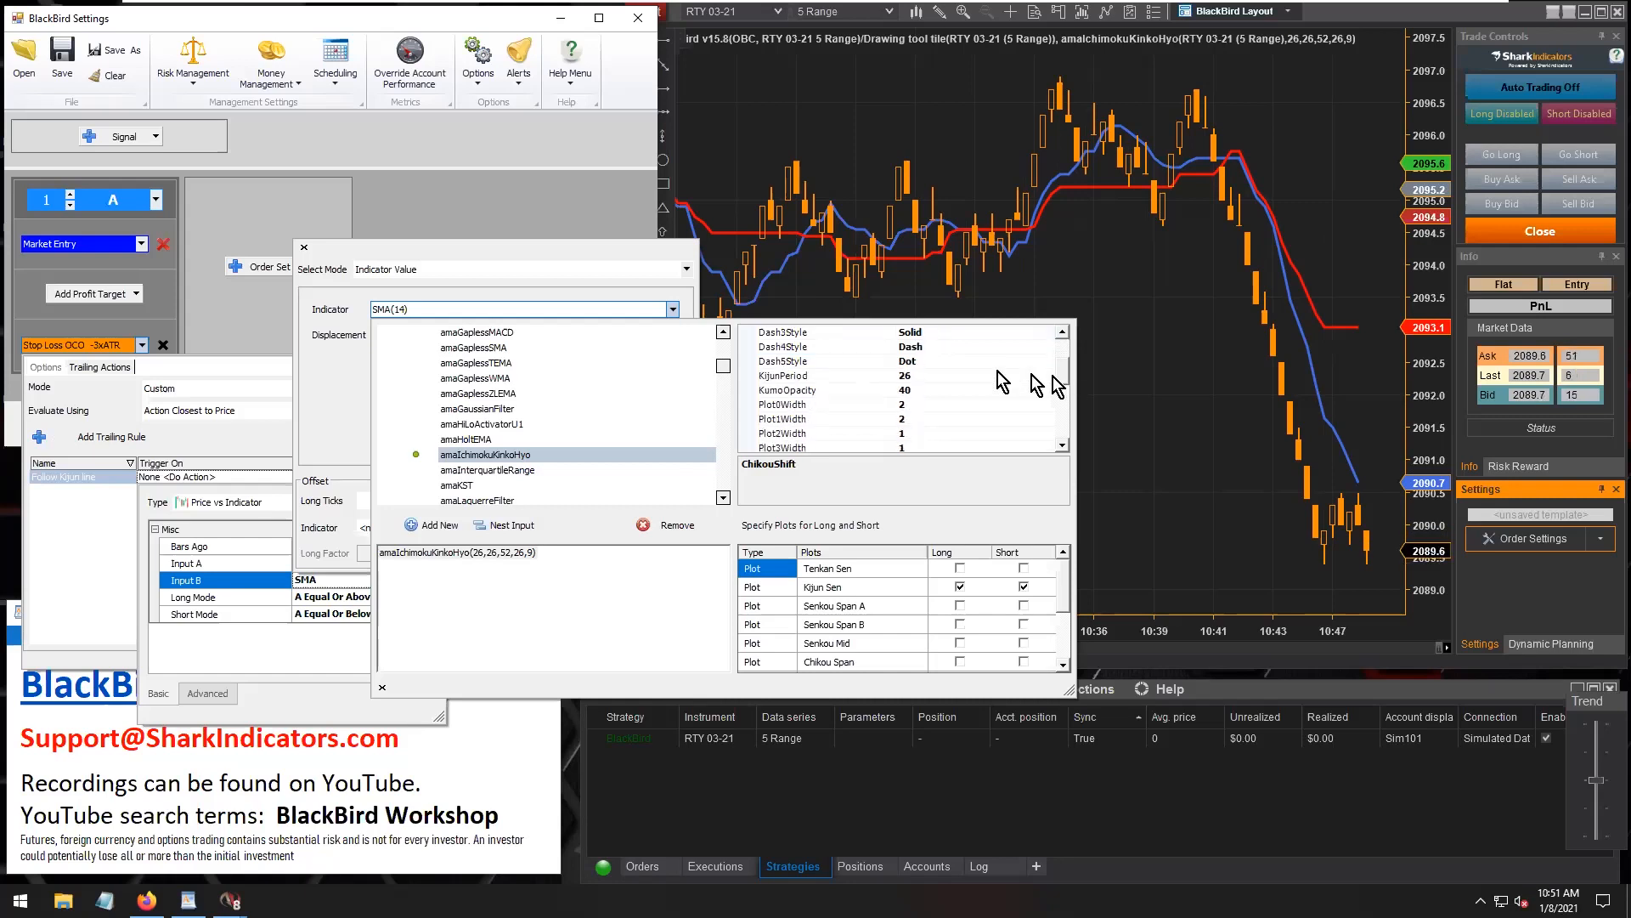
left_click(921, 374)
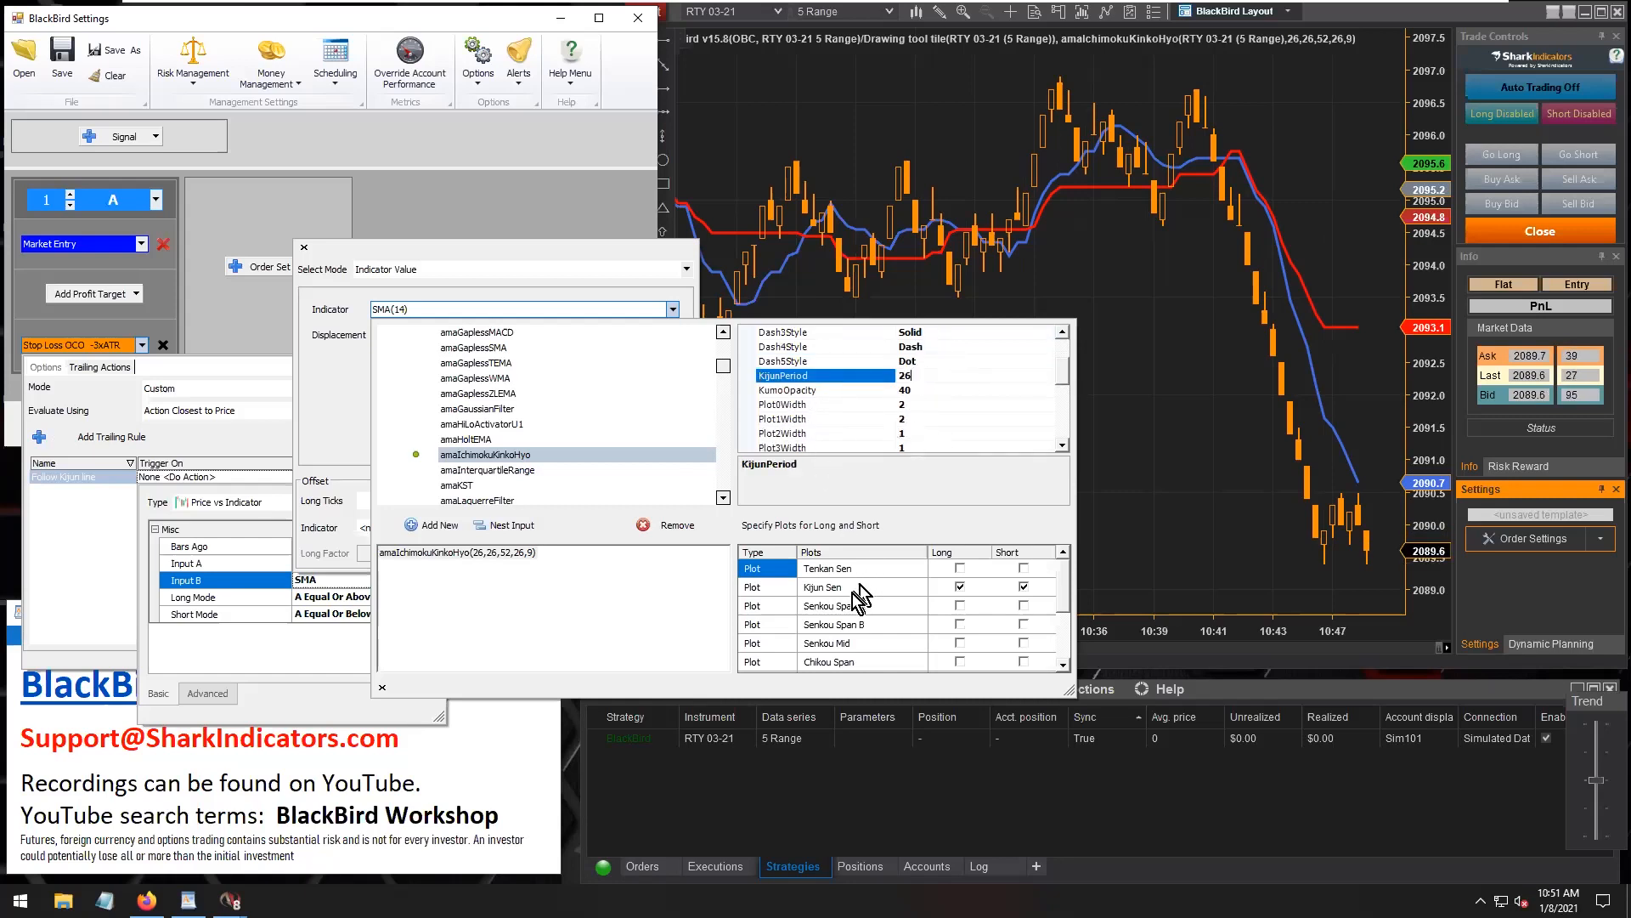
left_click(816, 588)
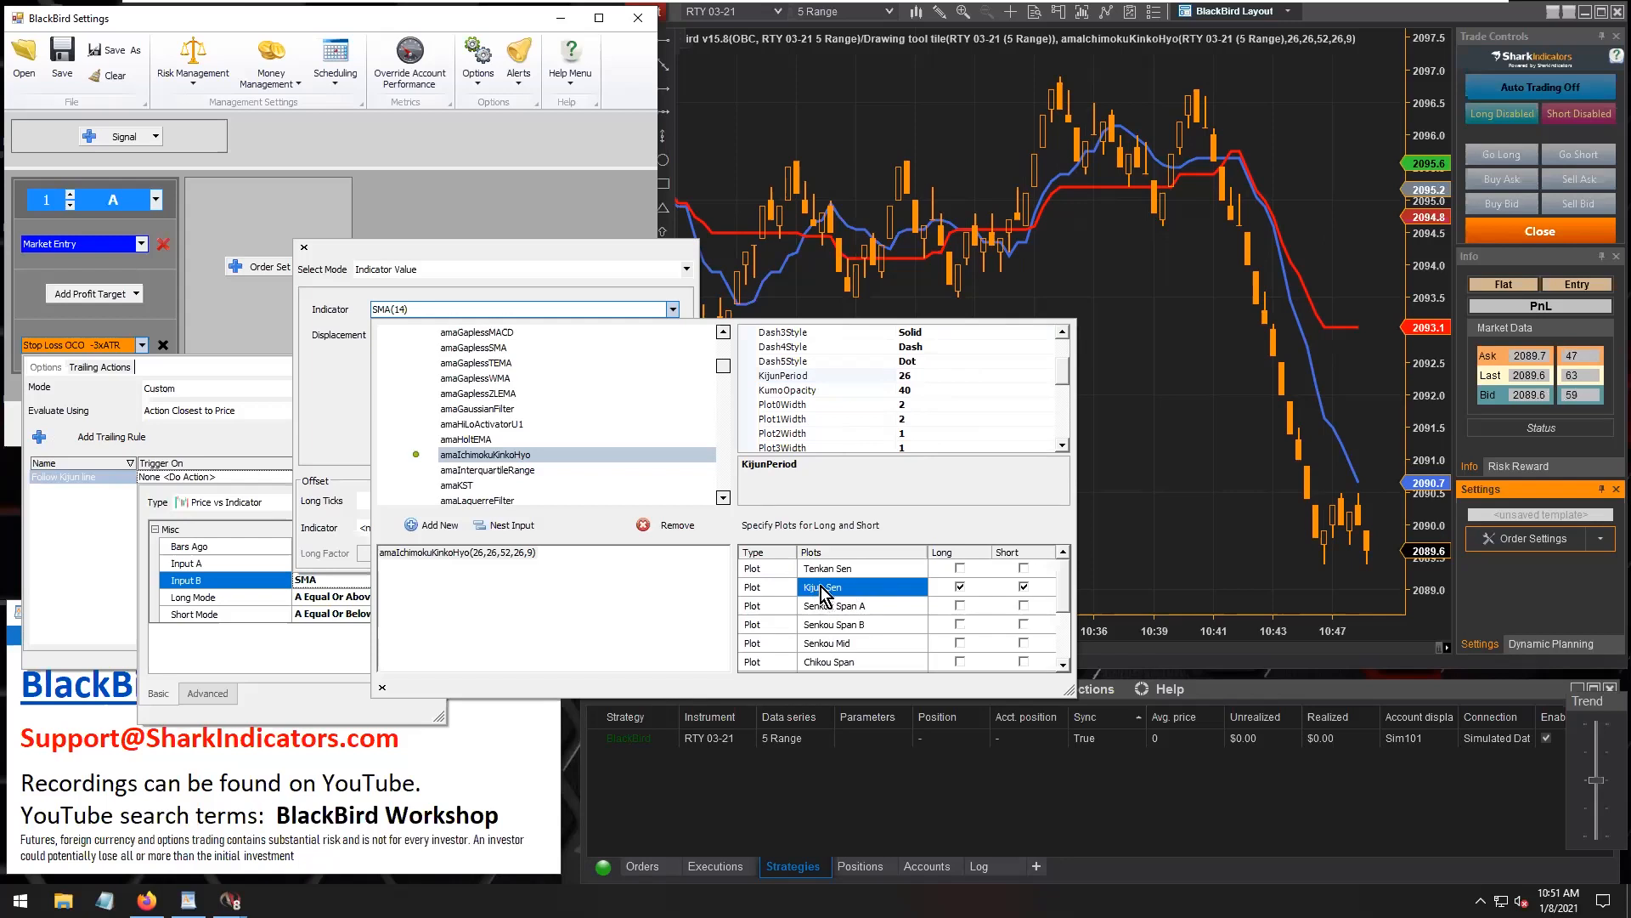
left_click(796, 377)
left_click(916, 375)
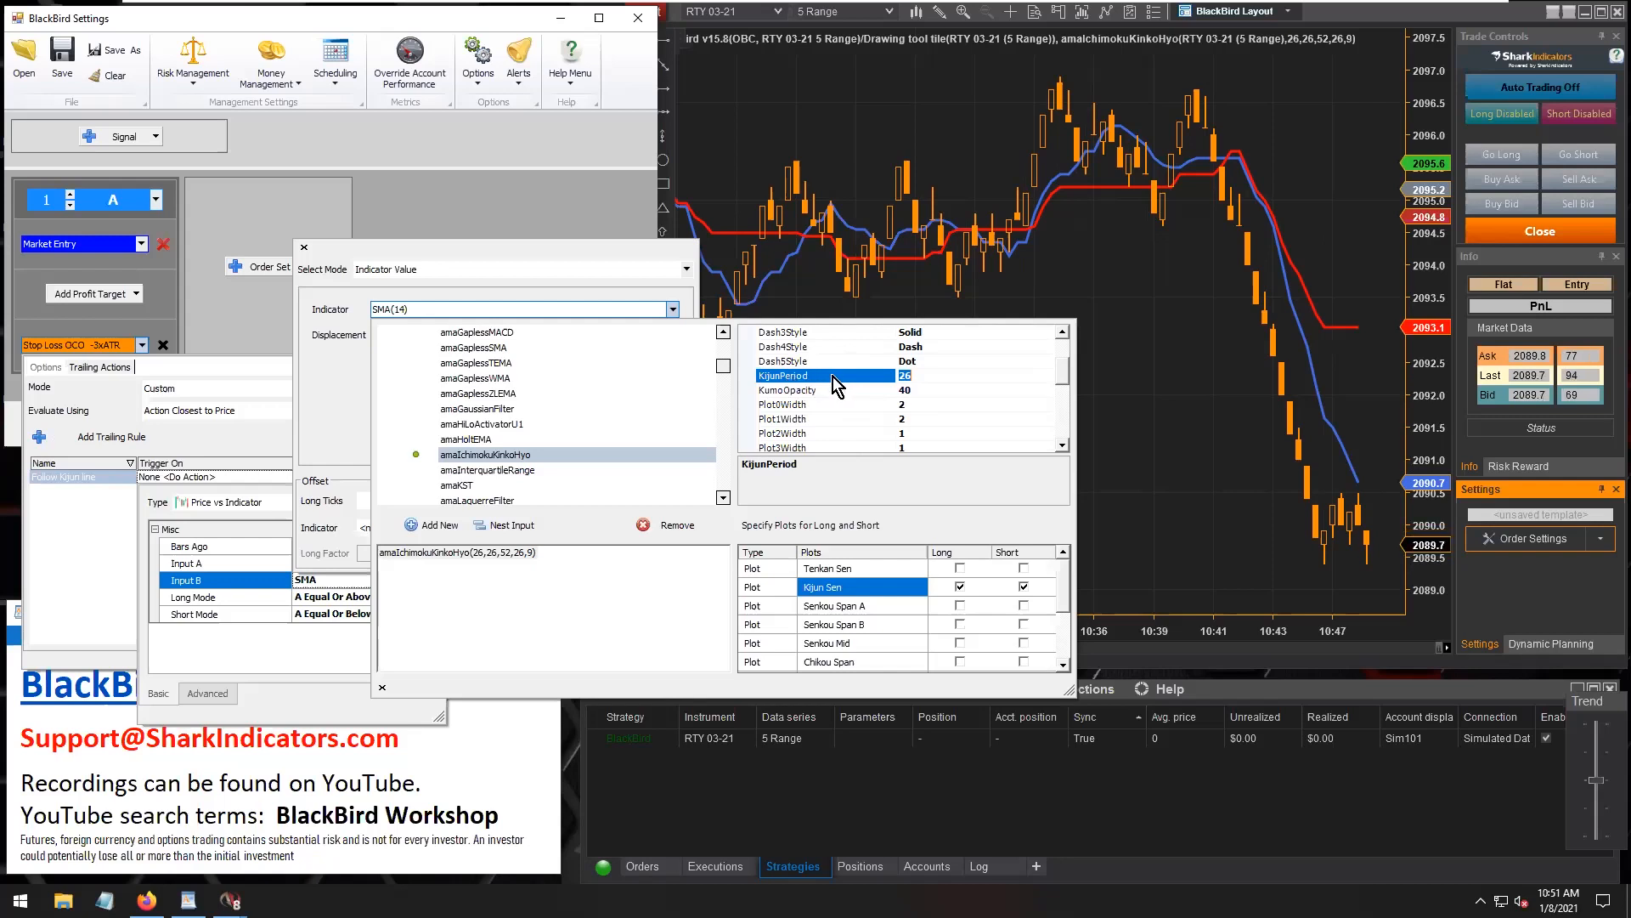
left_click(819, 595)
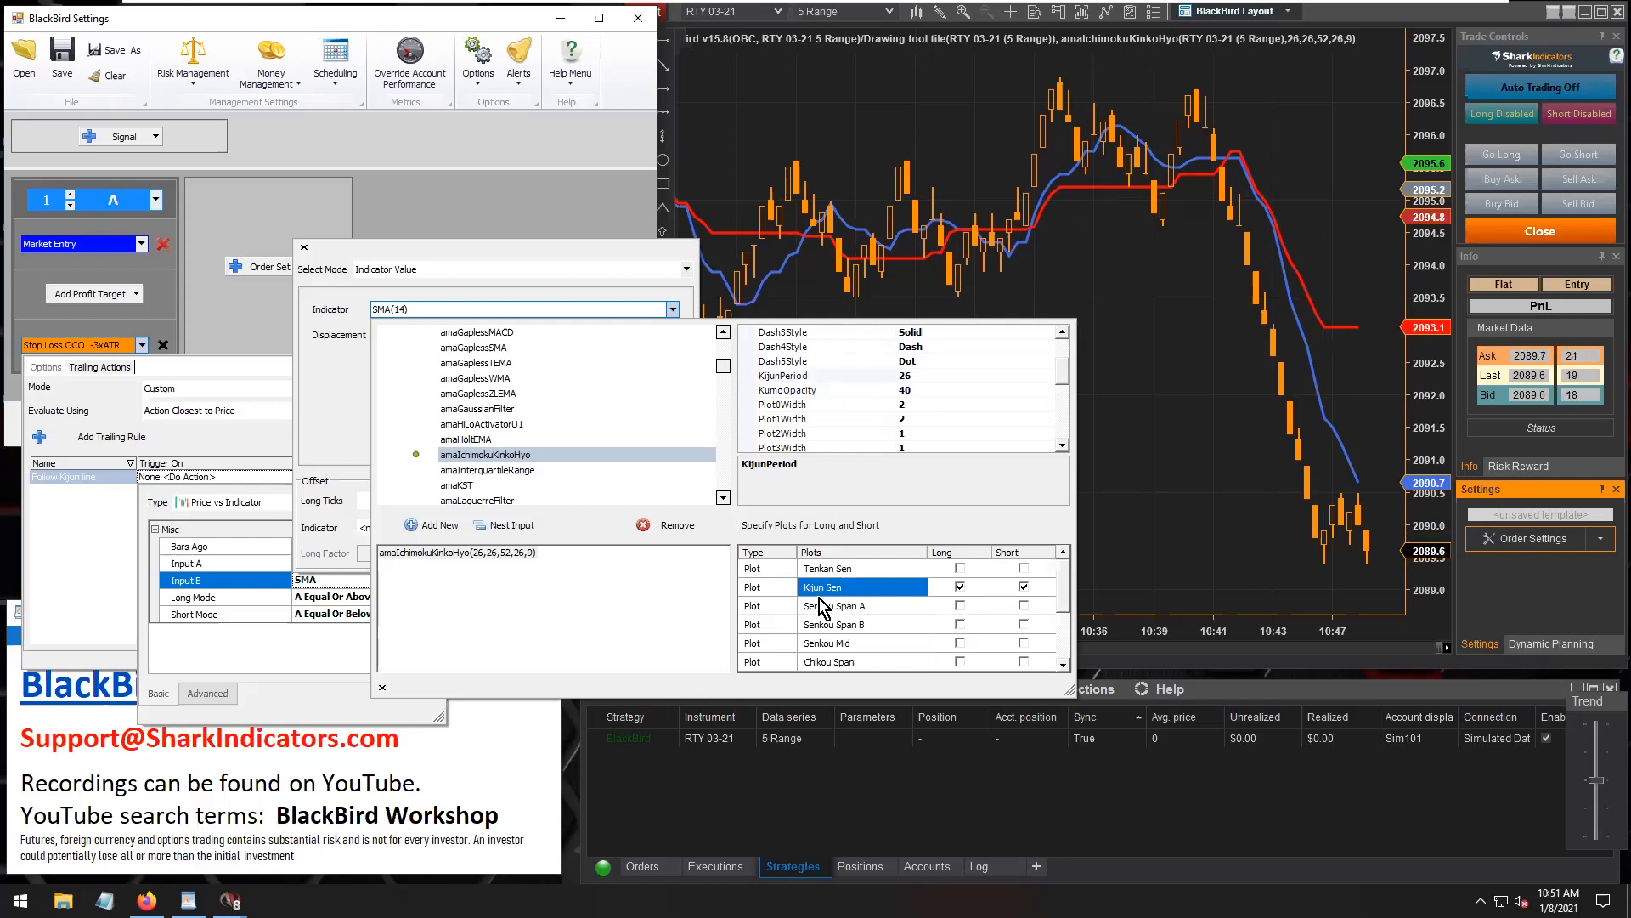
left_click(1018, 588)
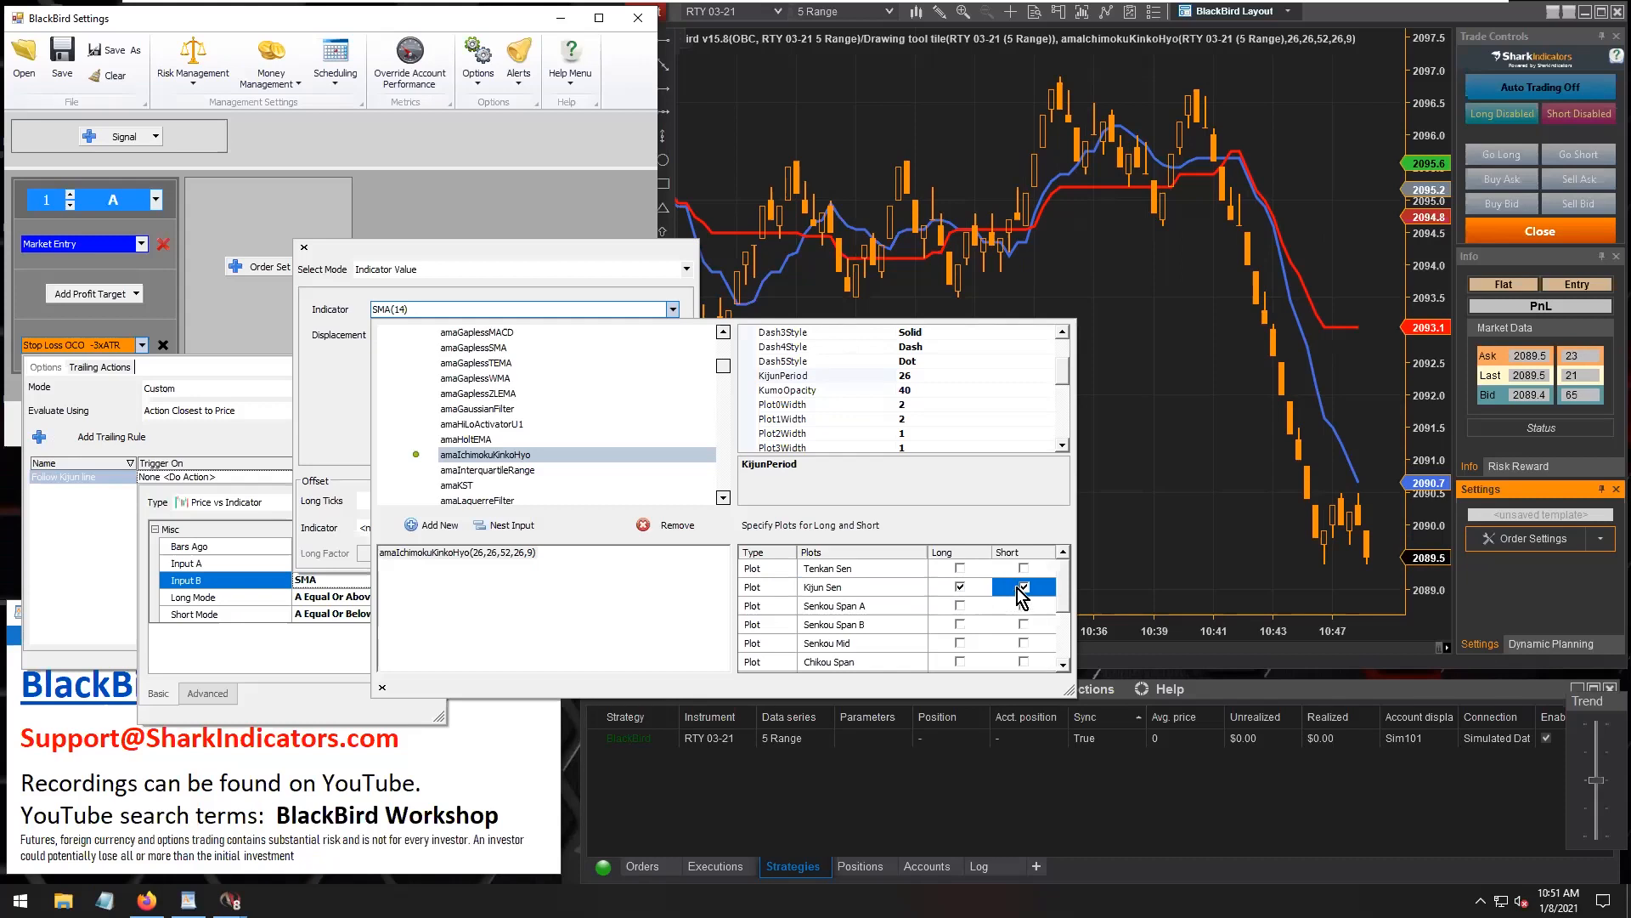
left_click(328, 427)
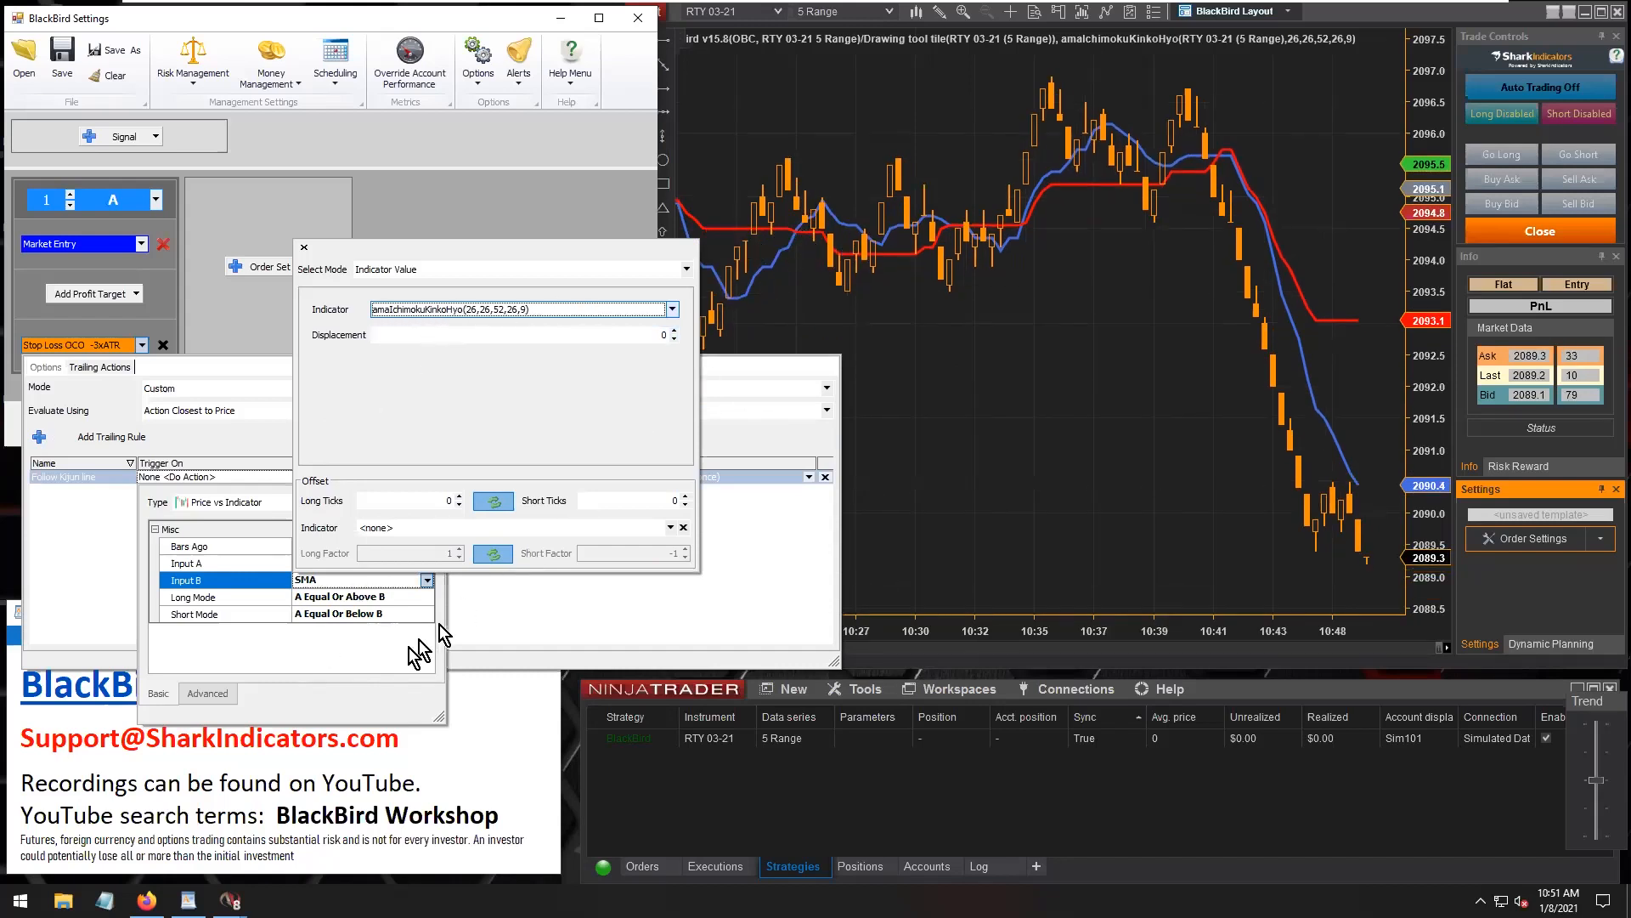
left_click(328, 661)
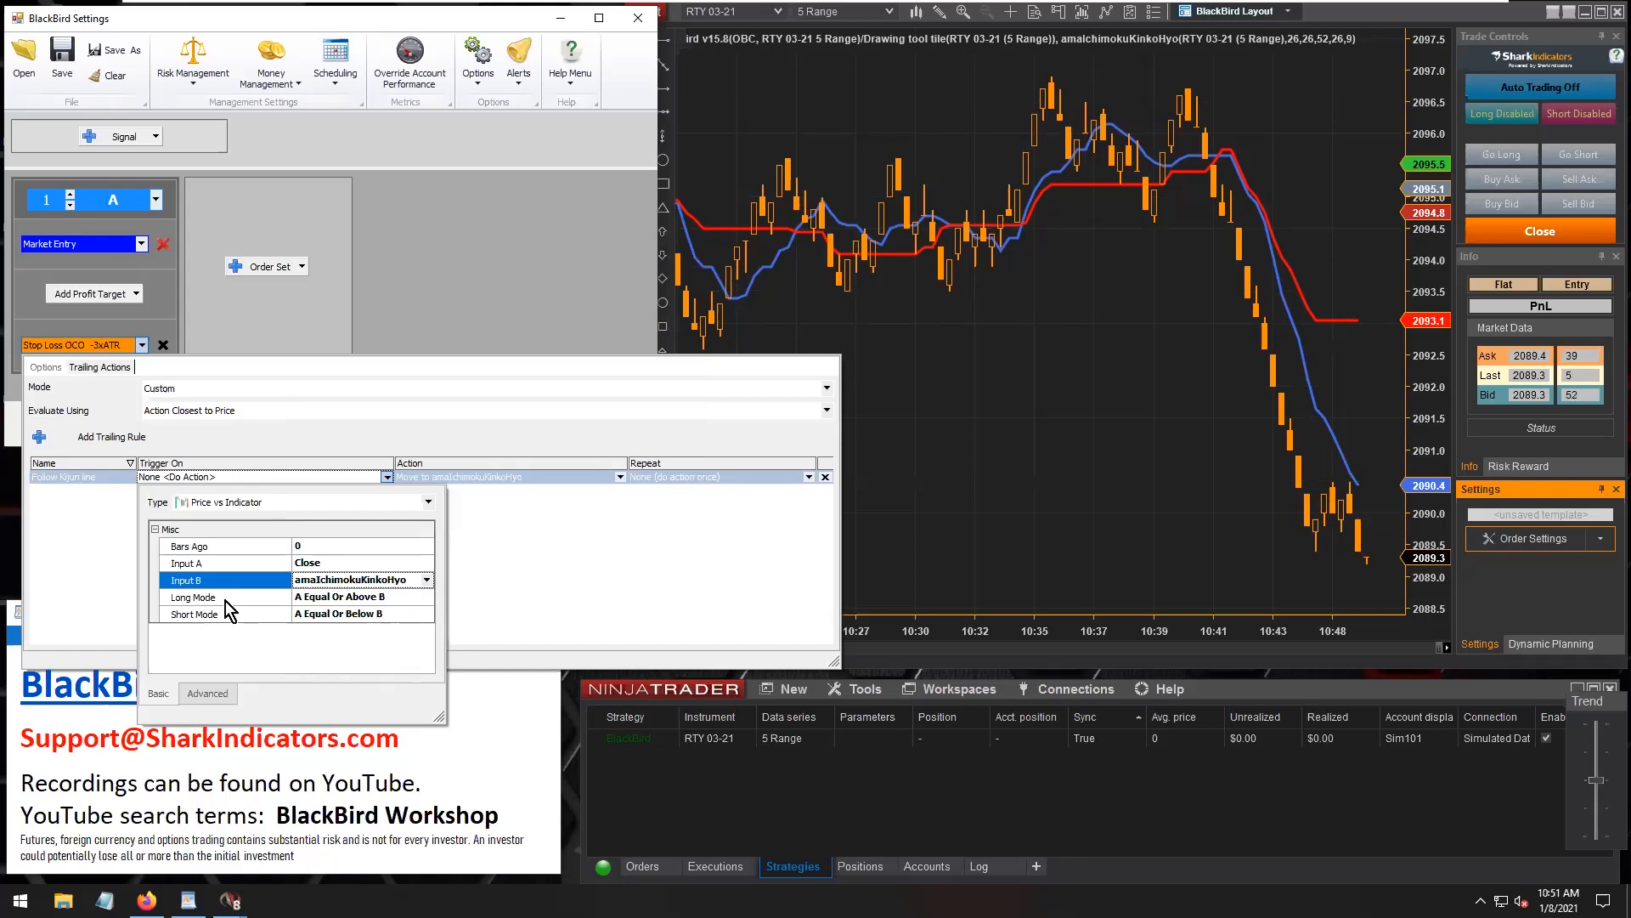
Set the trigger's Long Mode to A Above B and its Short Mode to A Below B.
left_click(201, 600)
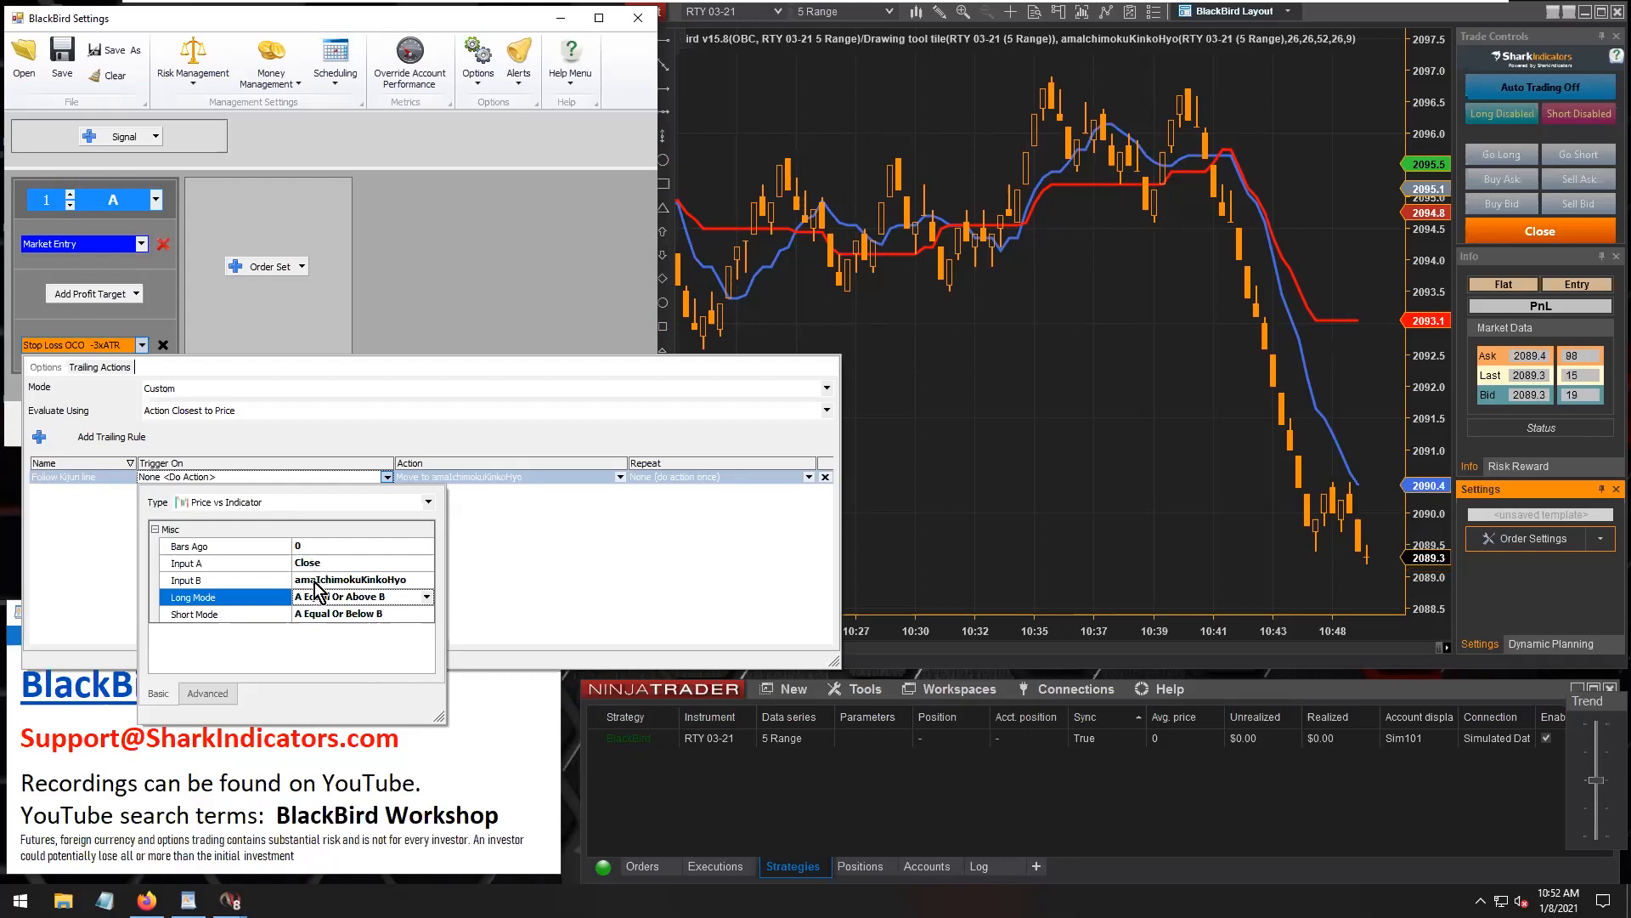
left_click(206, 581)
left_click(217, 566)
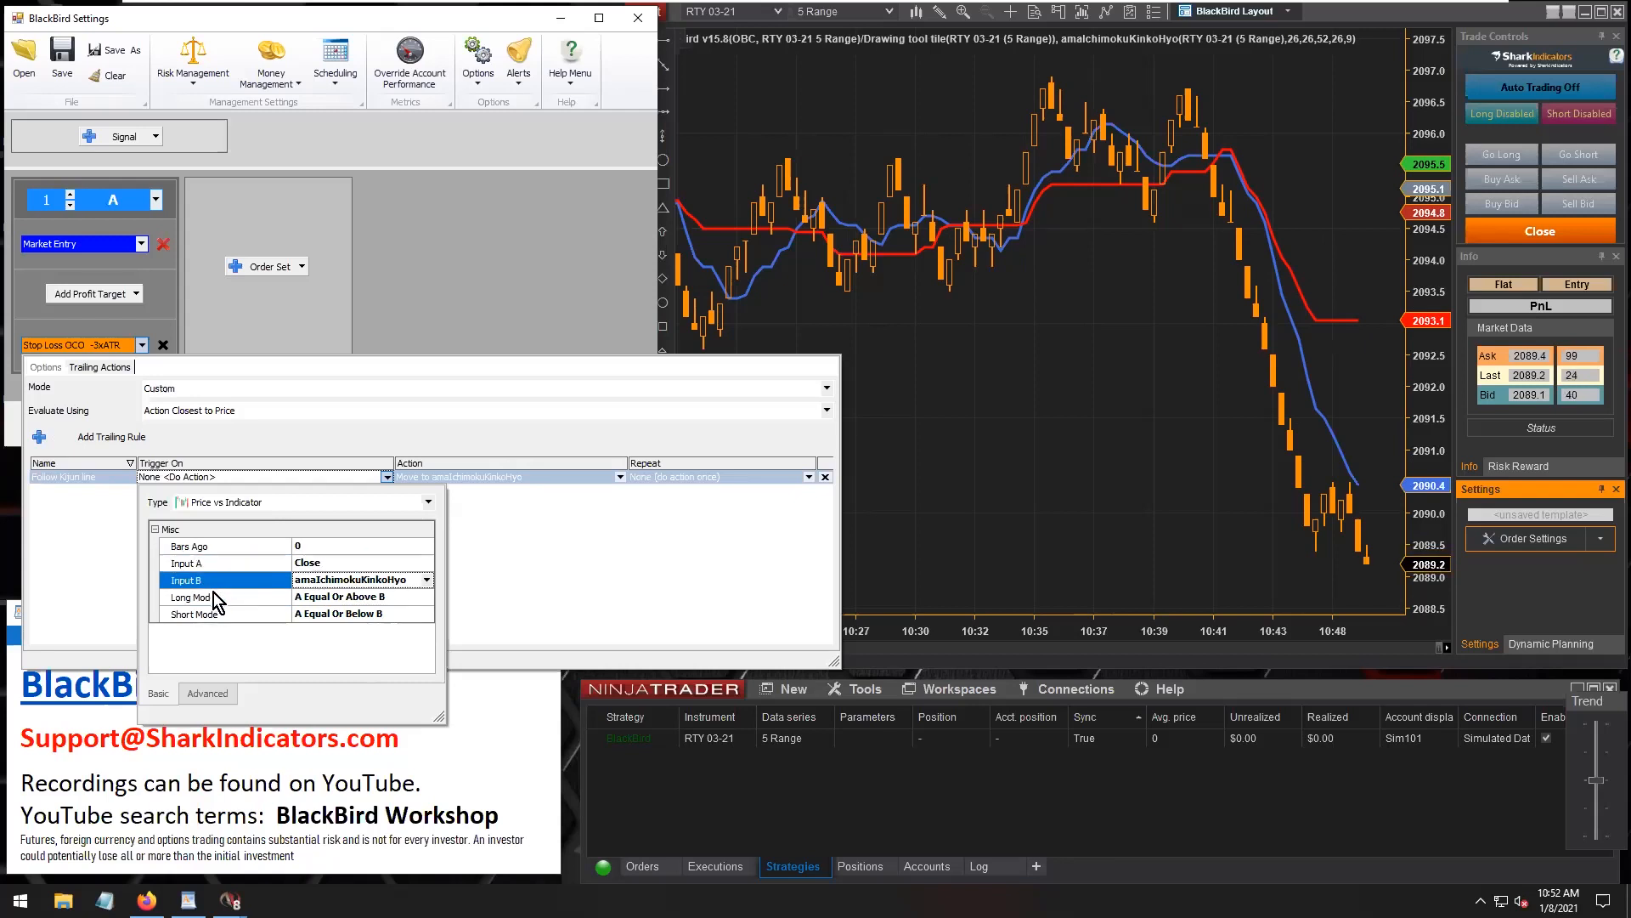
left_click(221, 597)
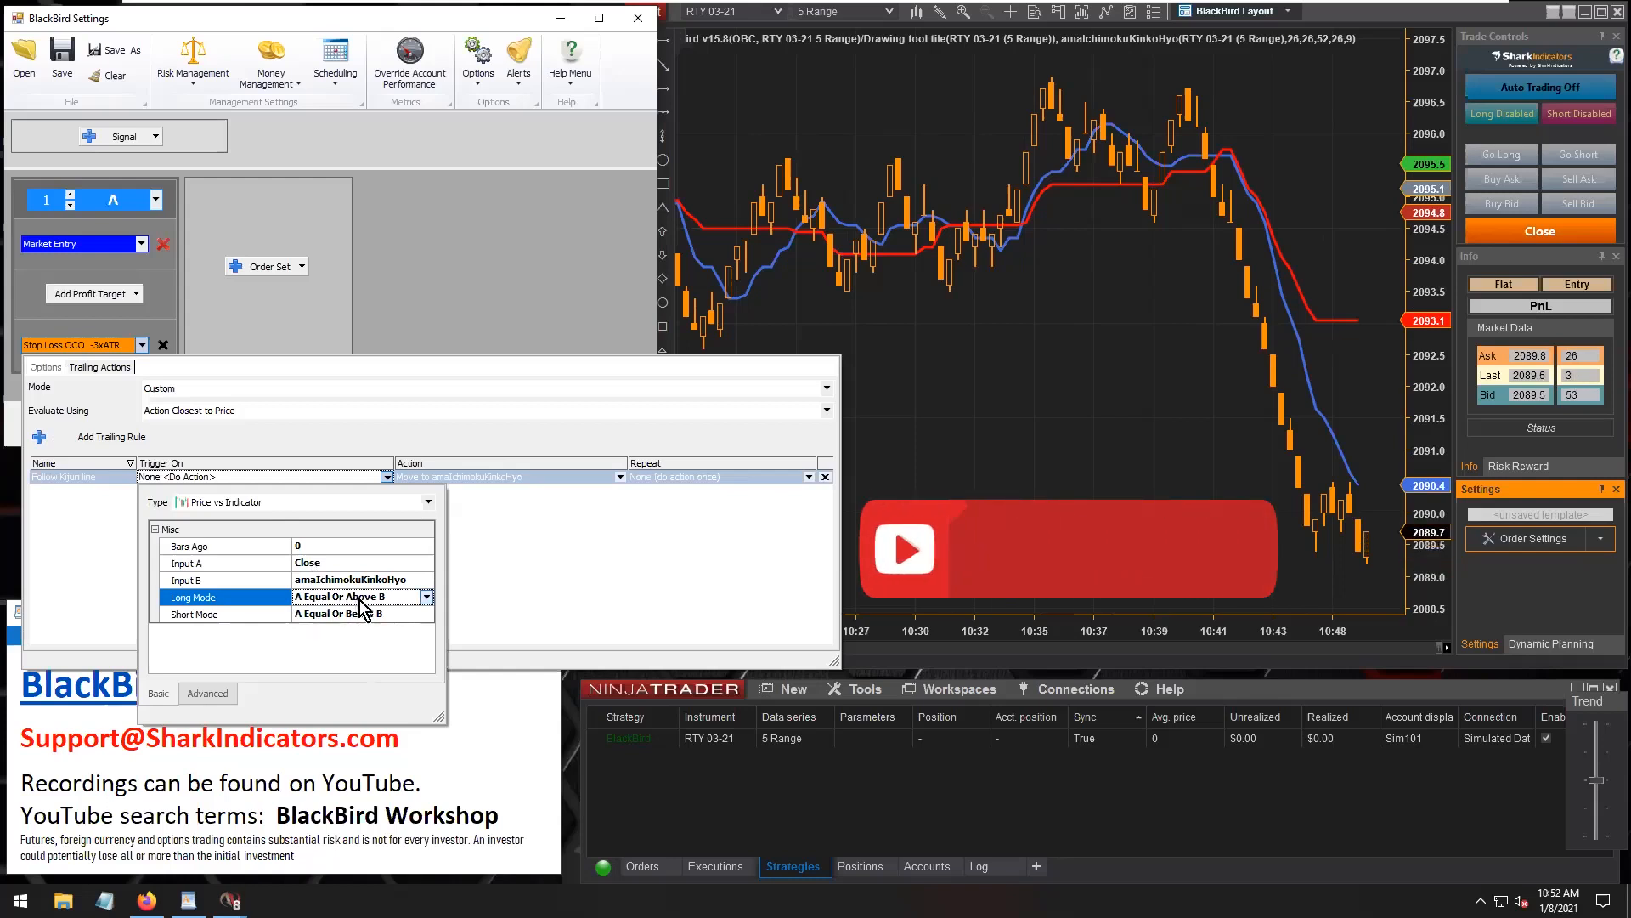
left_click(427, 597)
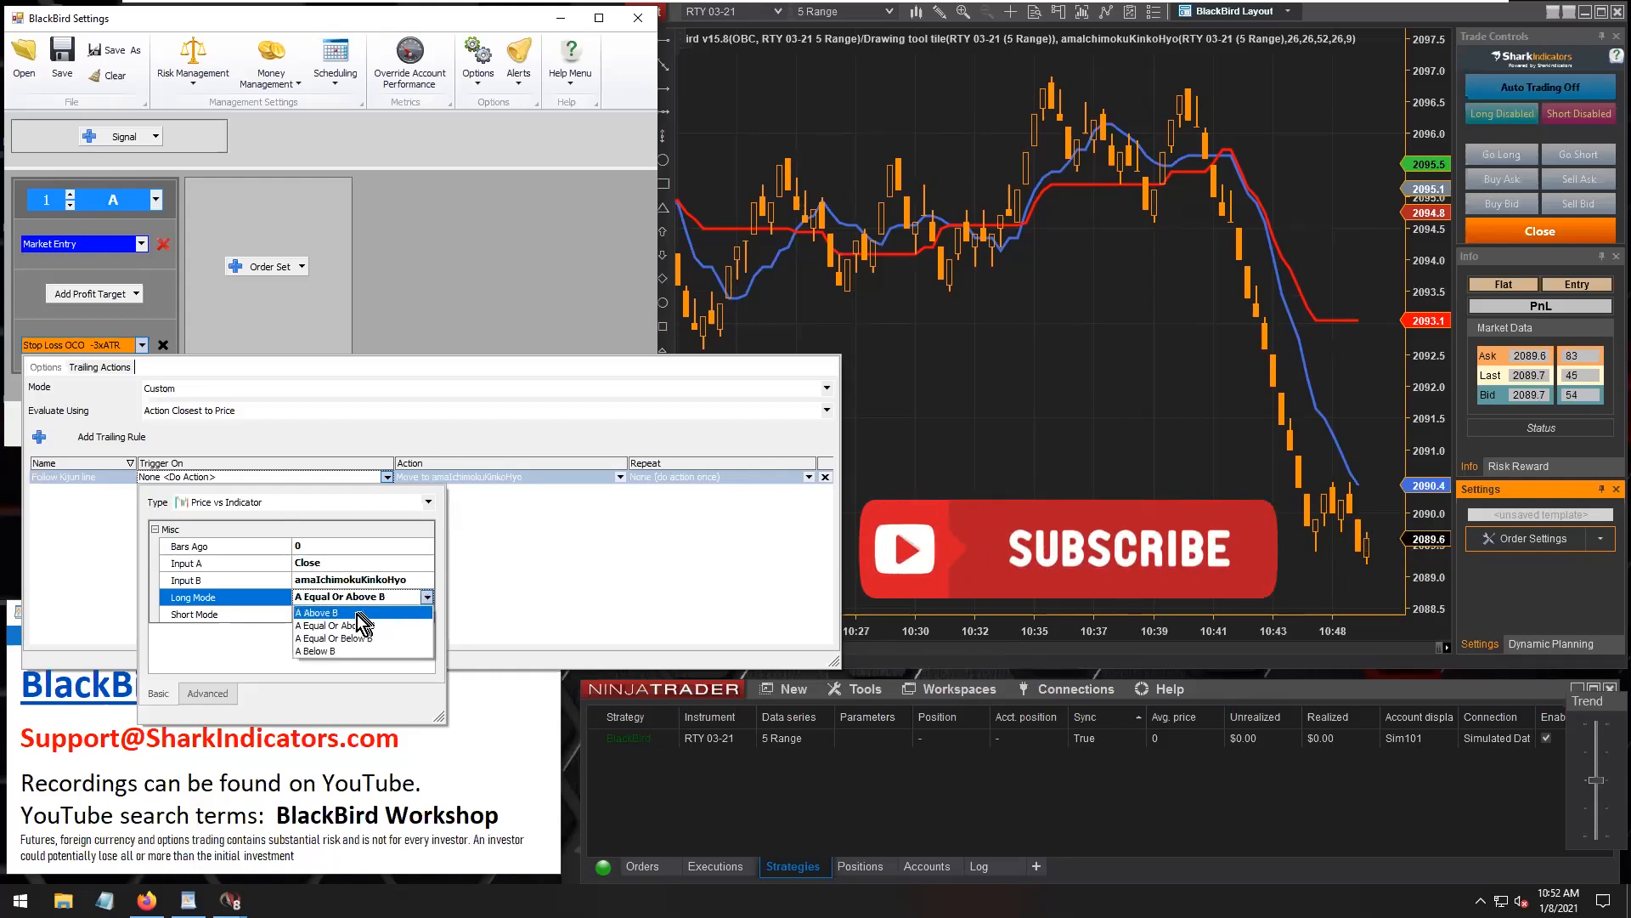
left_click(323, 612)
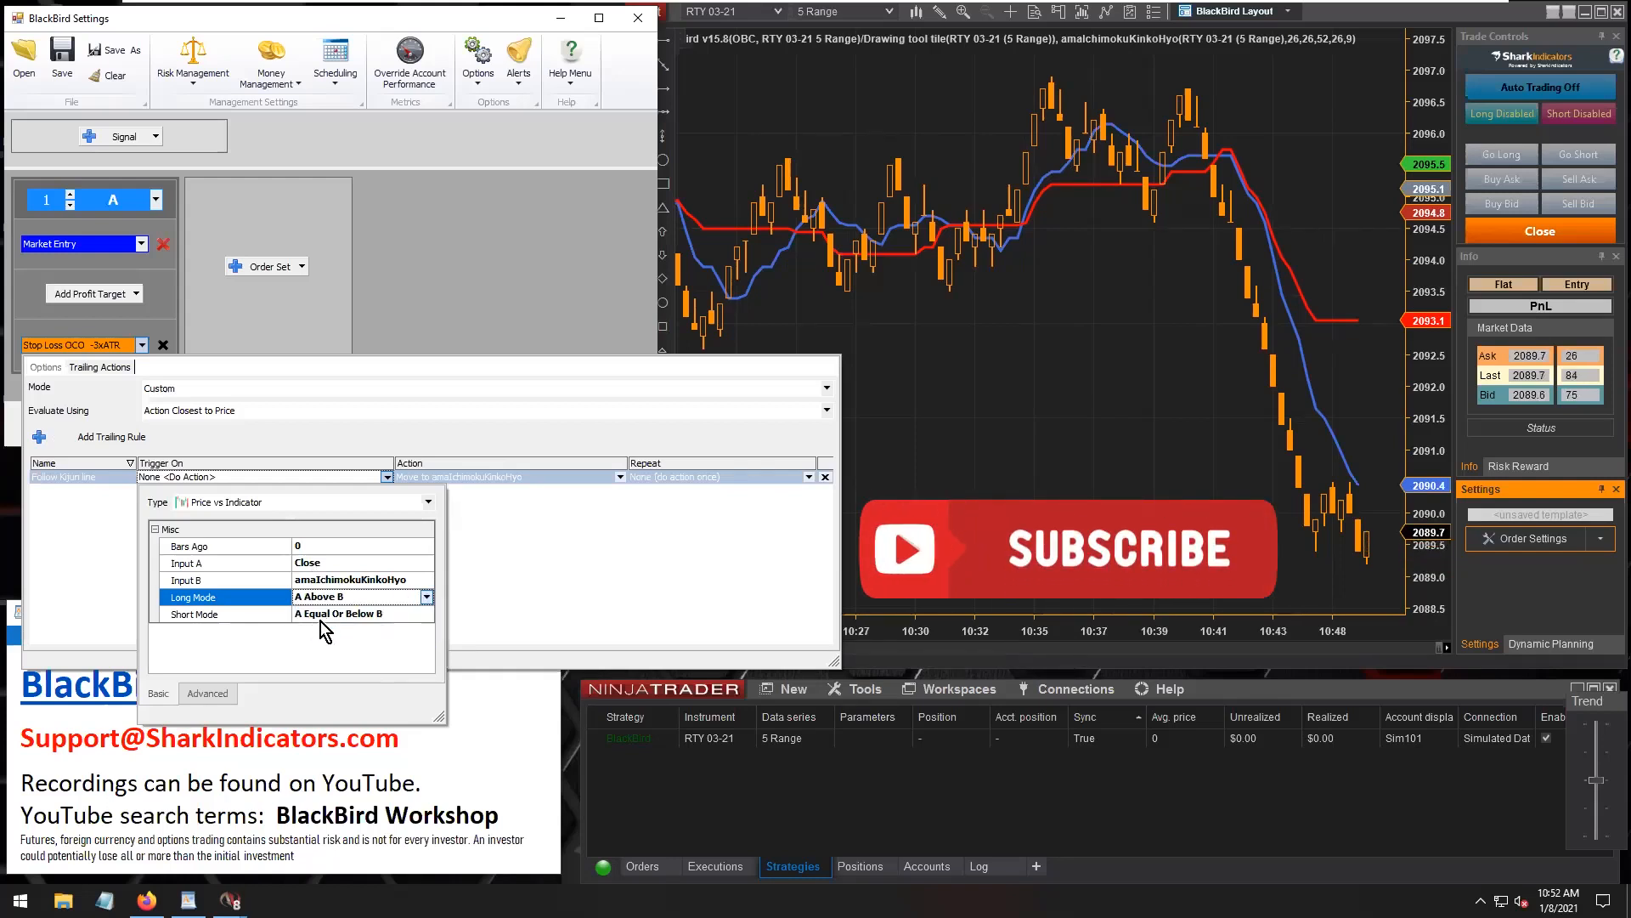
left_click(337, 617)
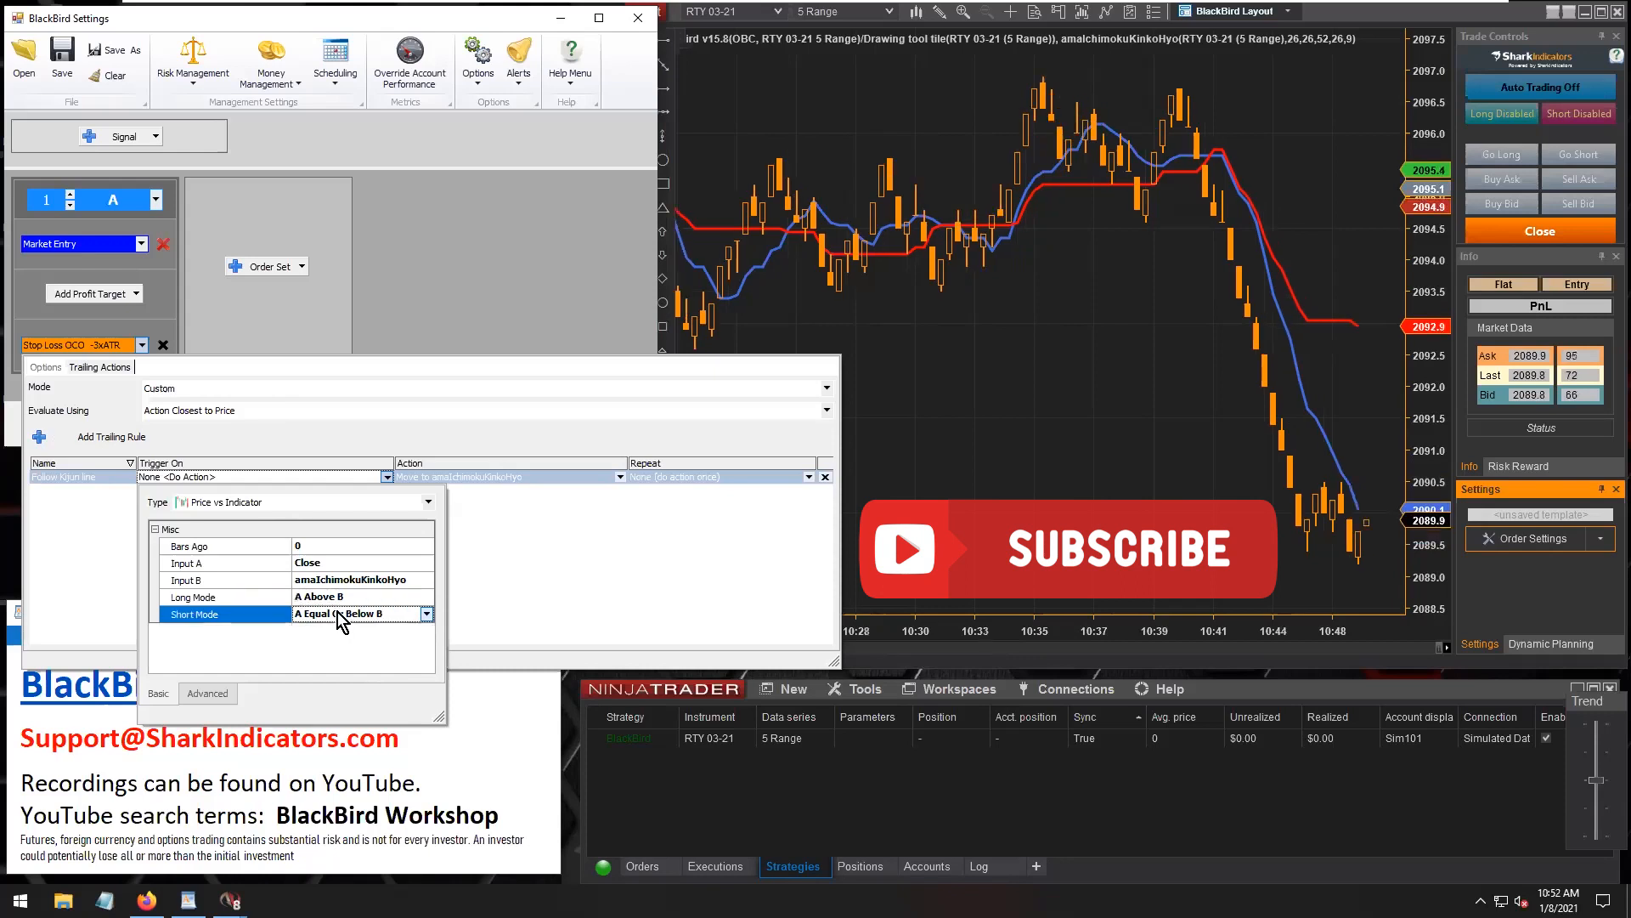
left_click(427, 613)
left_click(340, 666)
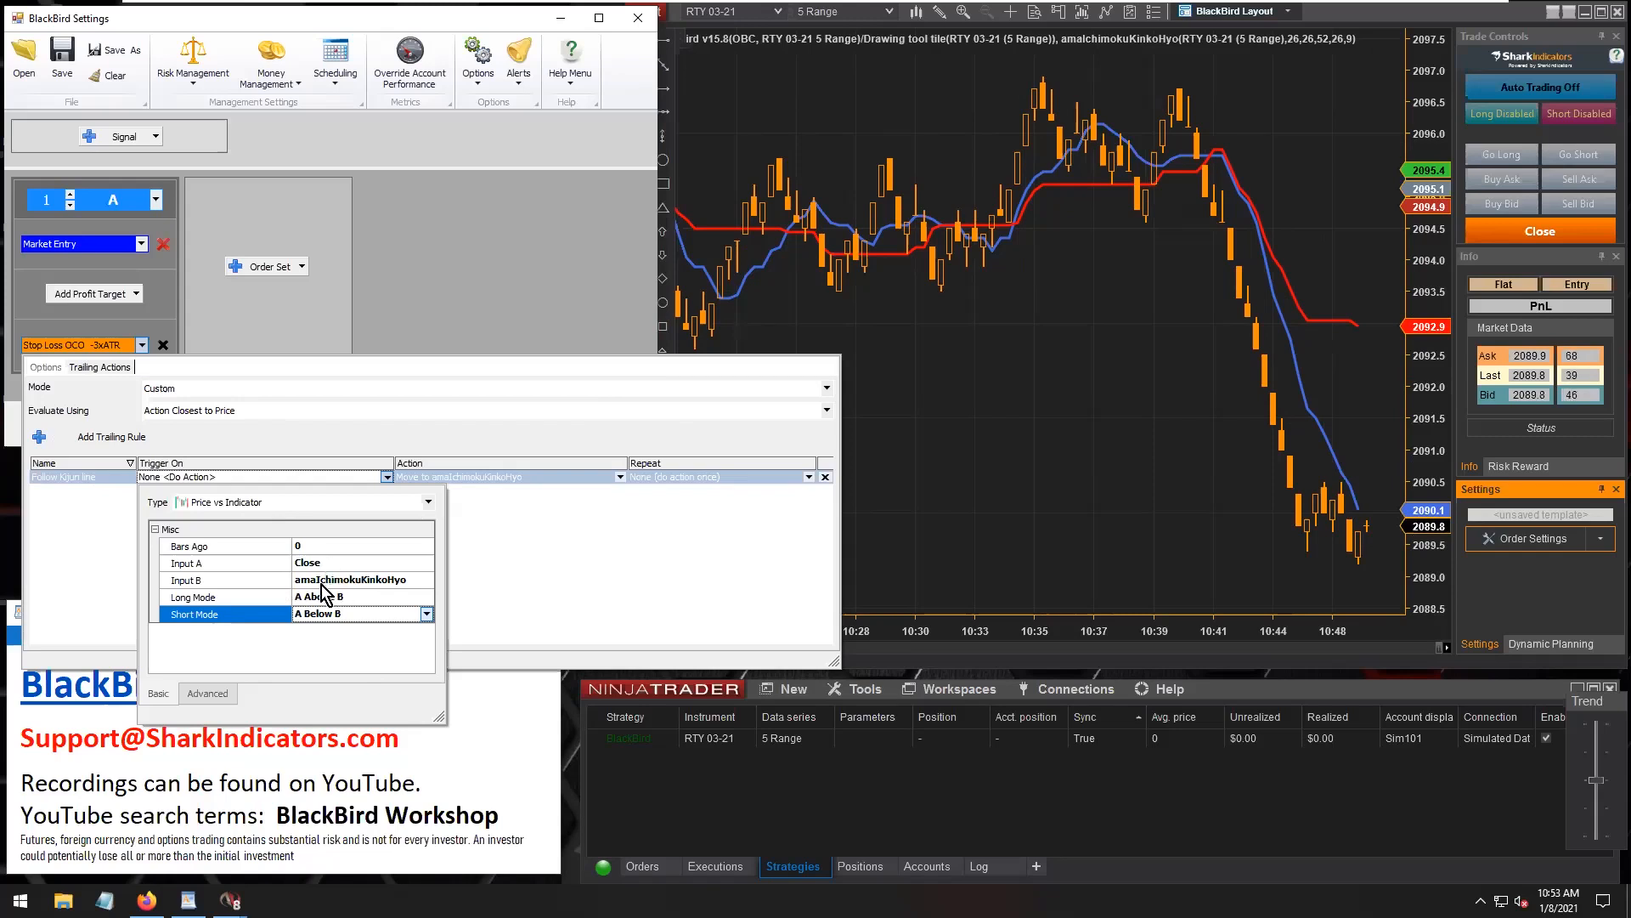
Try offsetting the Close price in Input A by -10 ticks for longs and 10 ticks for shorts.
left_click(324, 562)
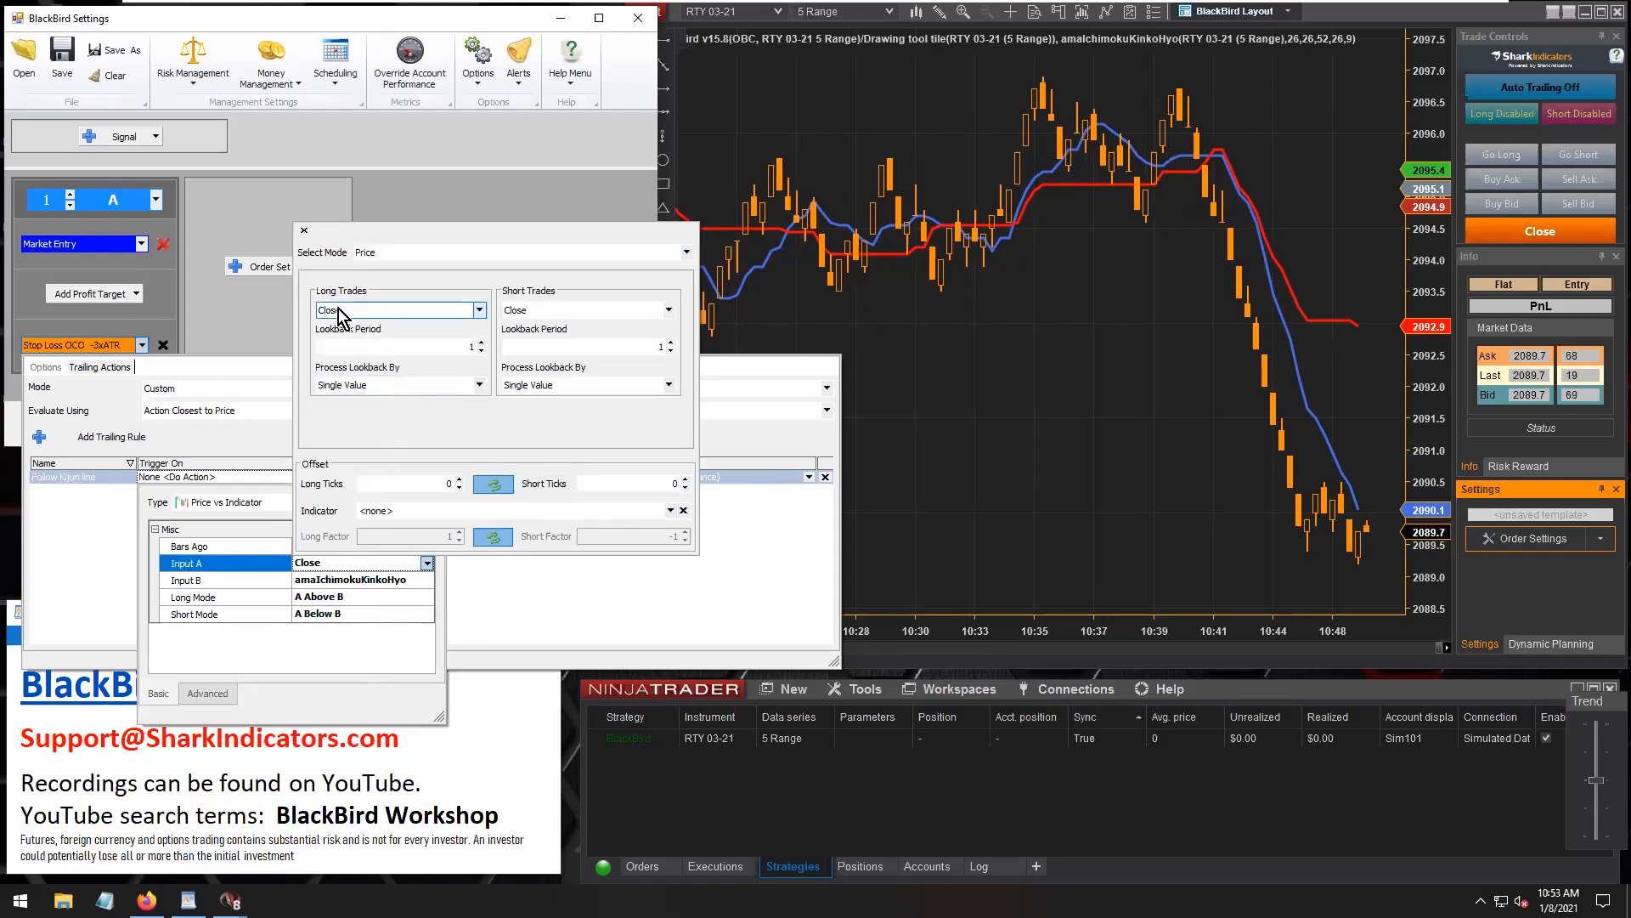
left_click(413, 483)
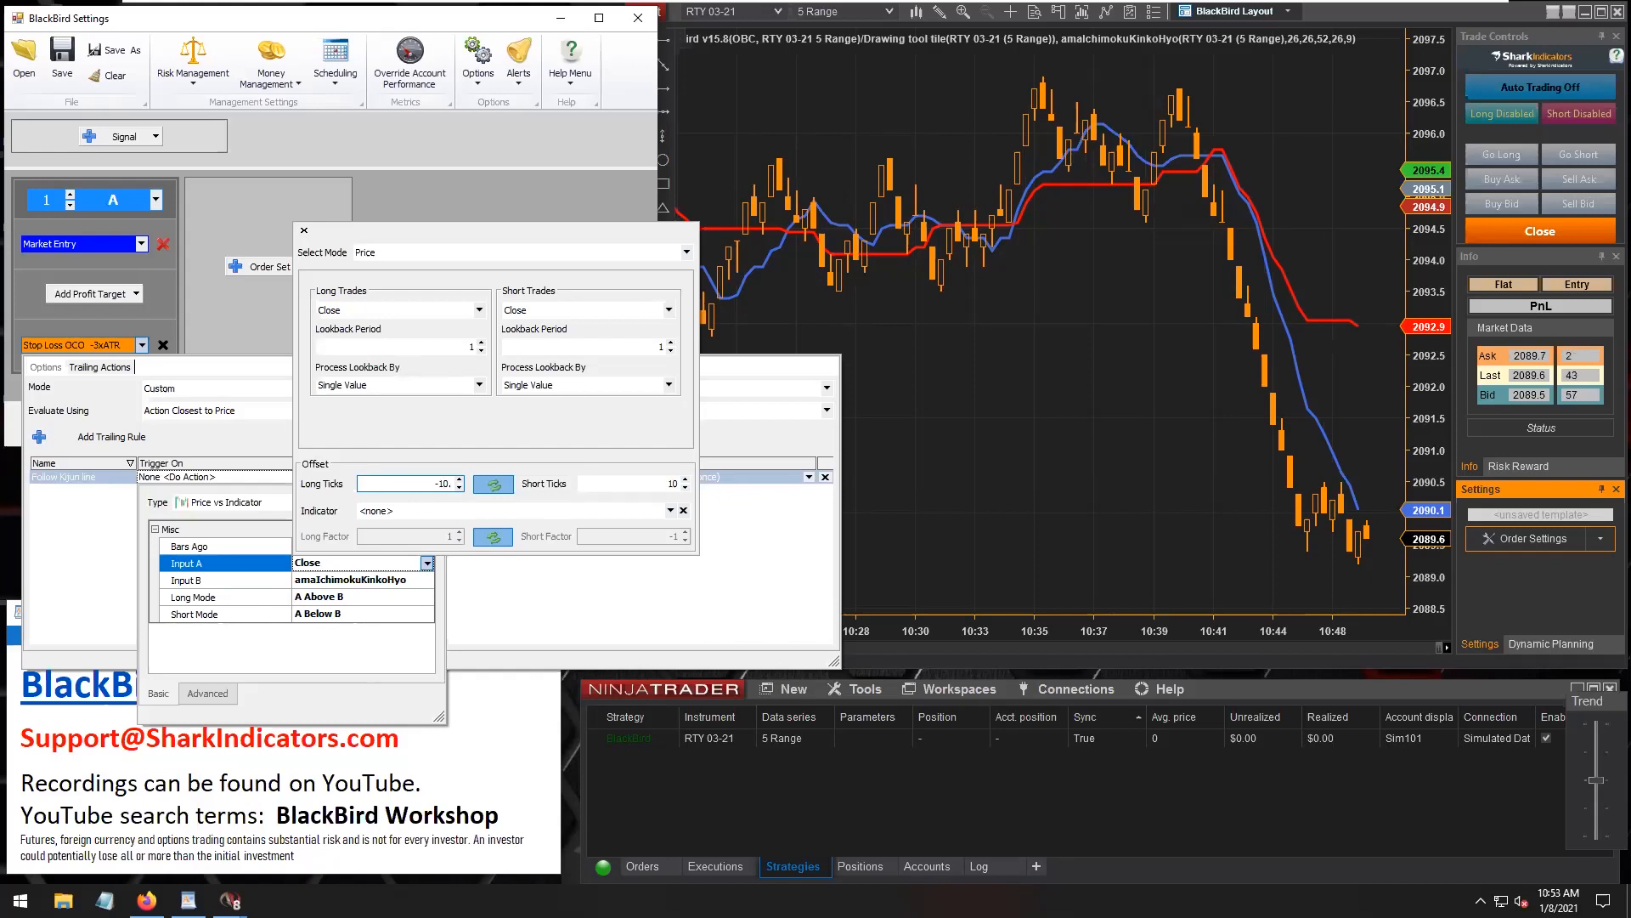
double_click(444, 483)
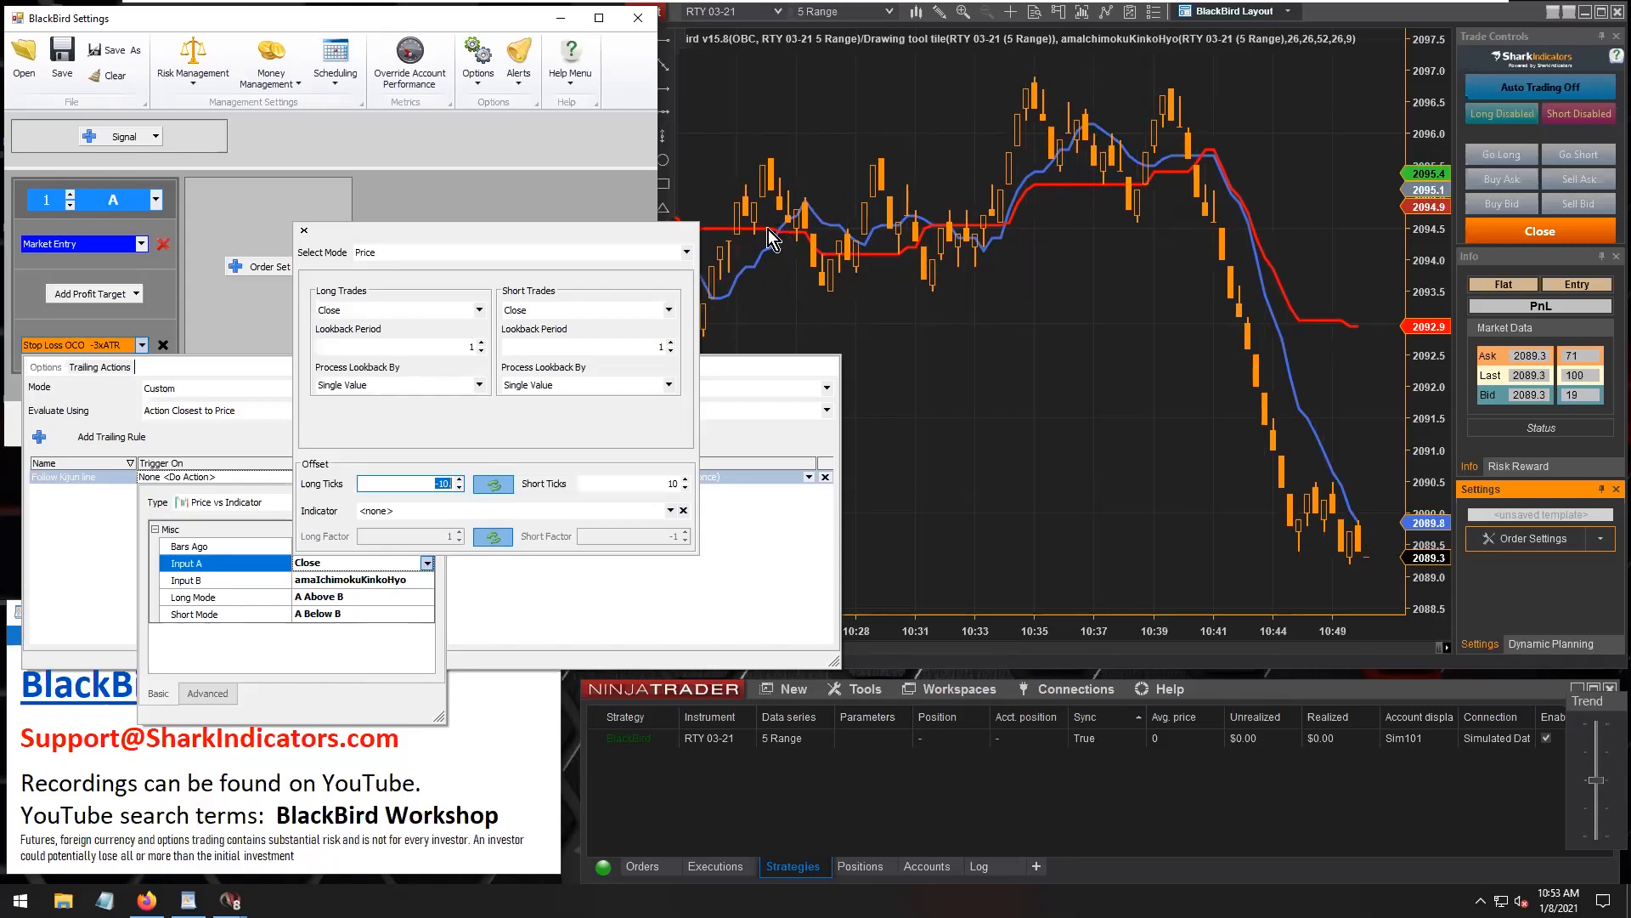
left_click(210, 582)
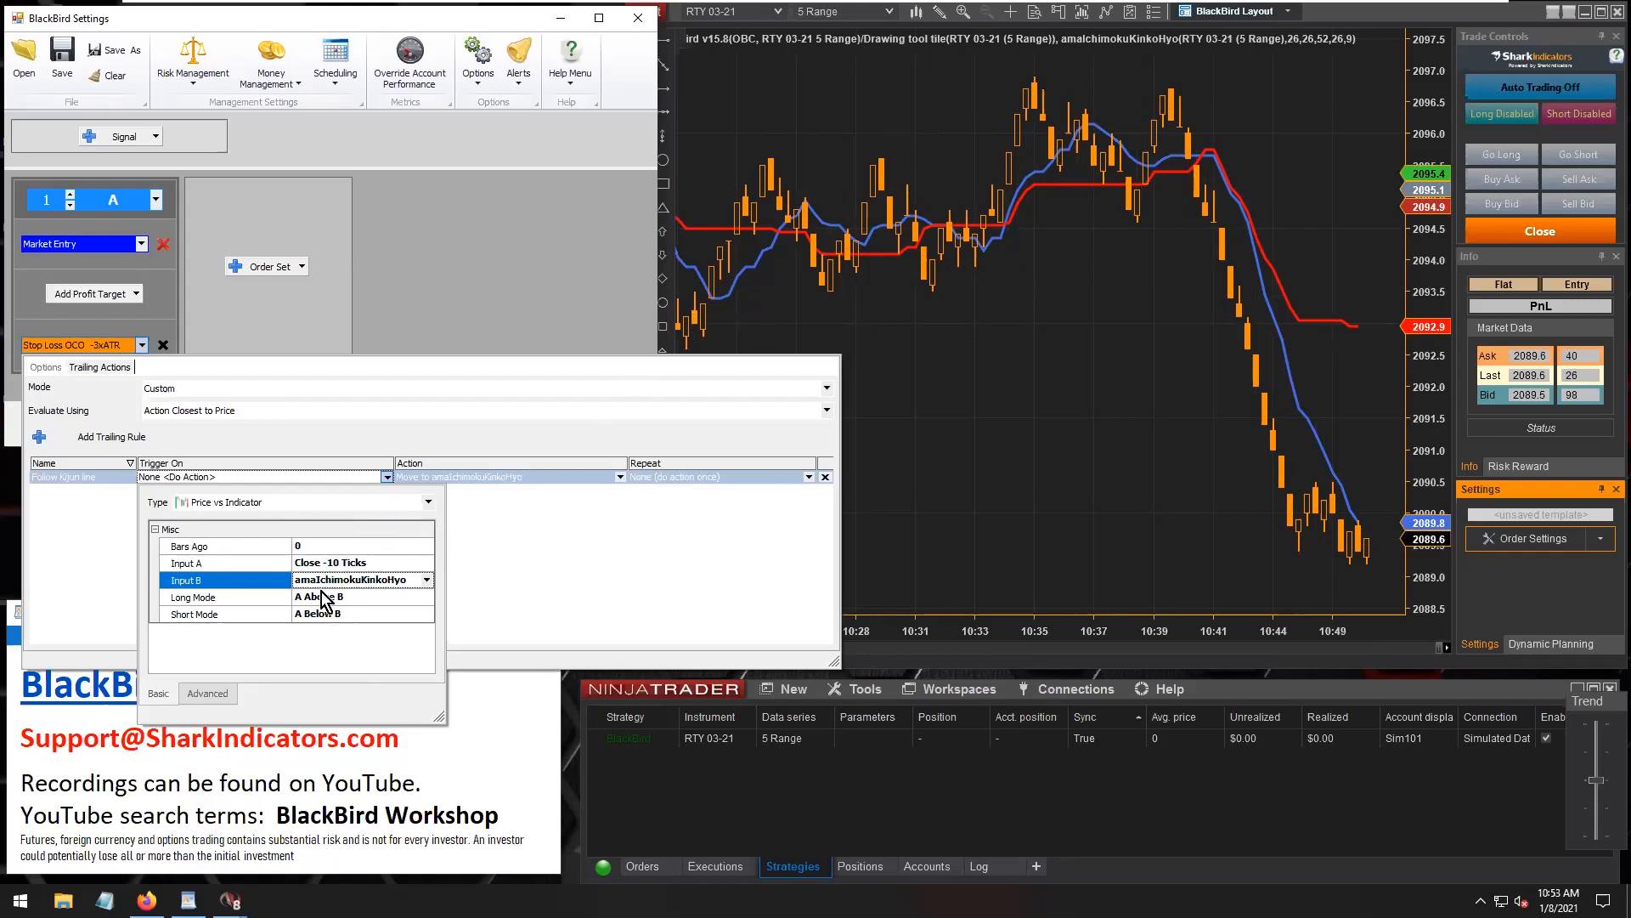
left_click(316, 563)
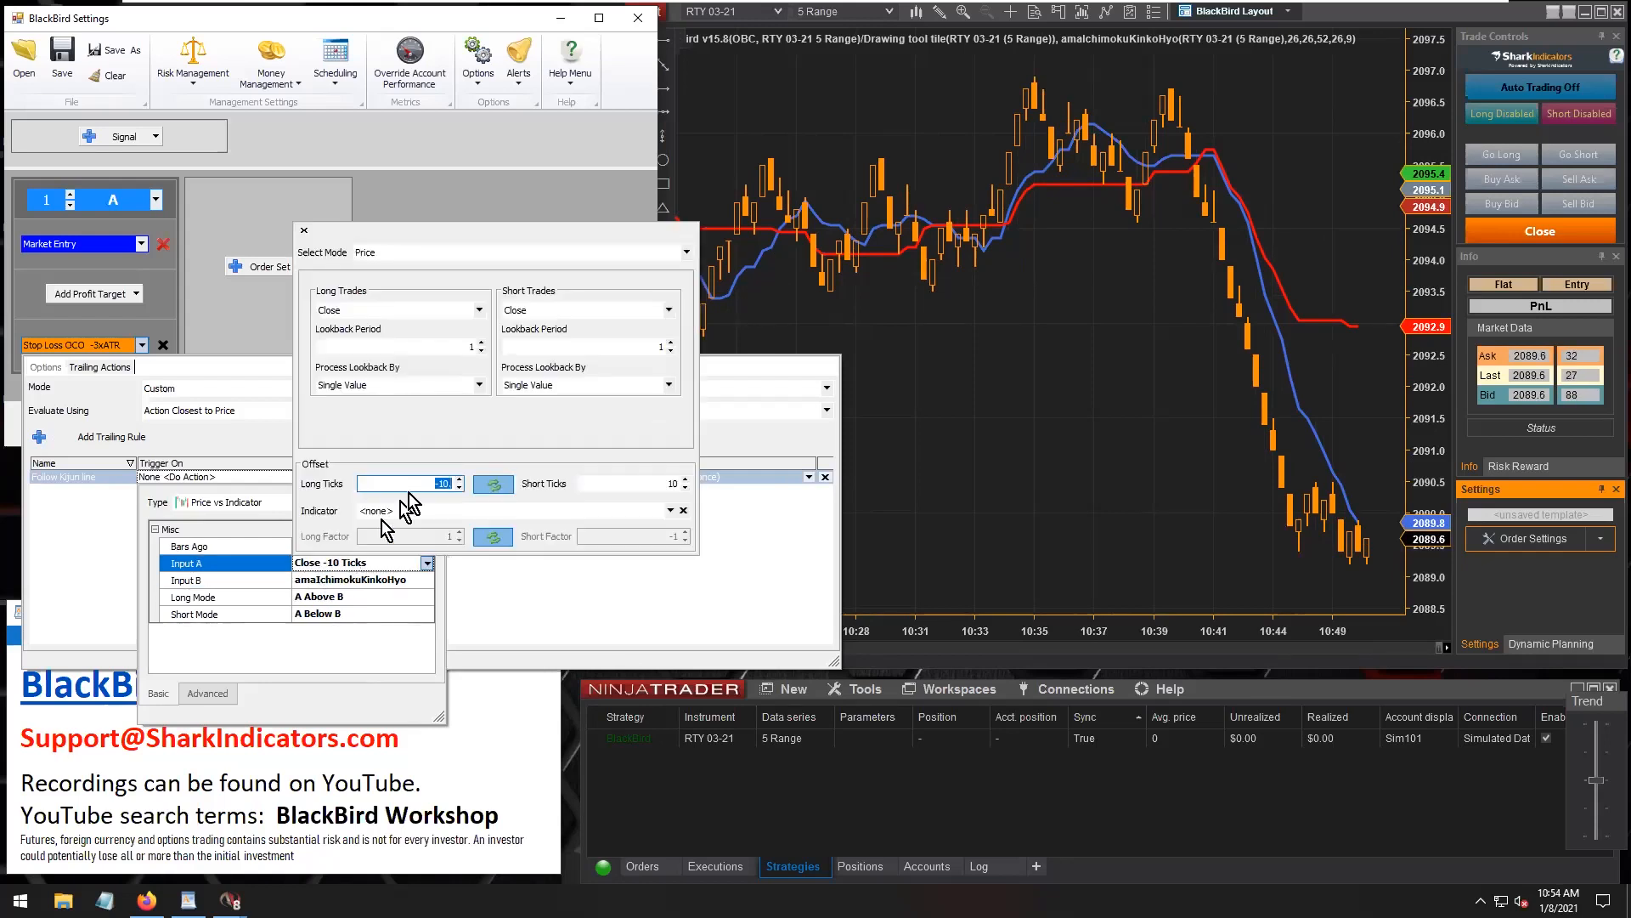
Offset the Ichimoku indicator in Input B by 10 ticks for longs and -10 ticks for shorts.
left_click(335, 585)
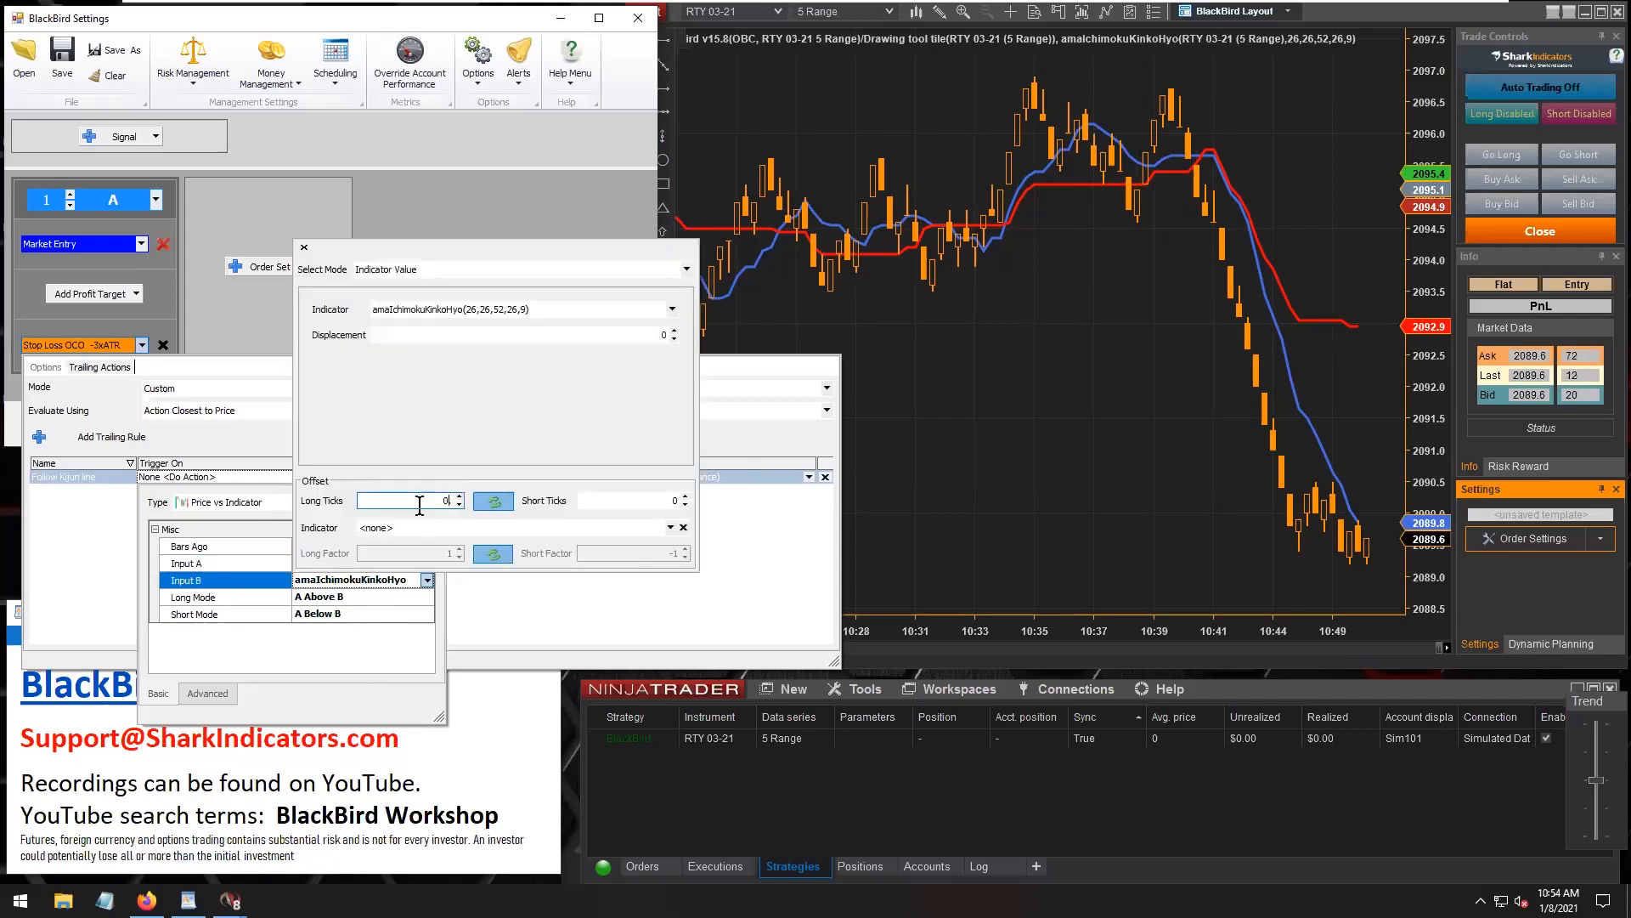
left_click(443, 500)
type("10.")
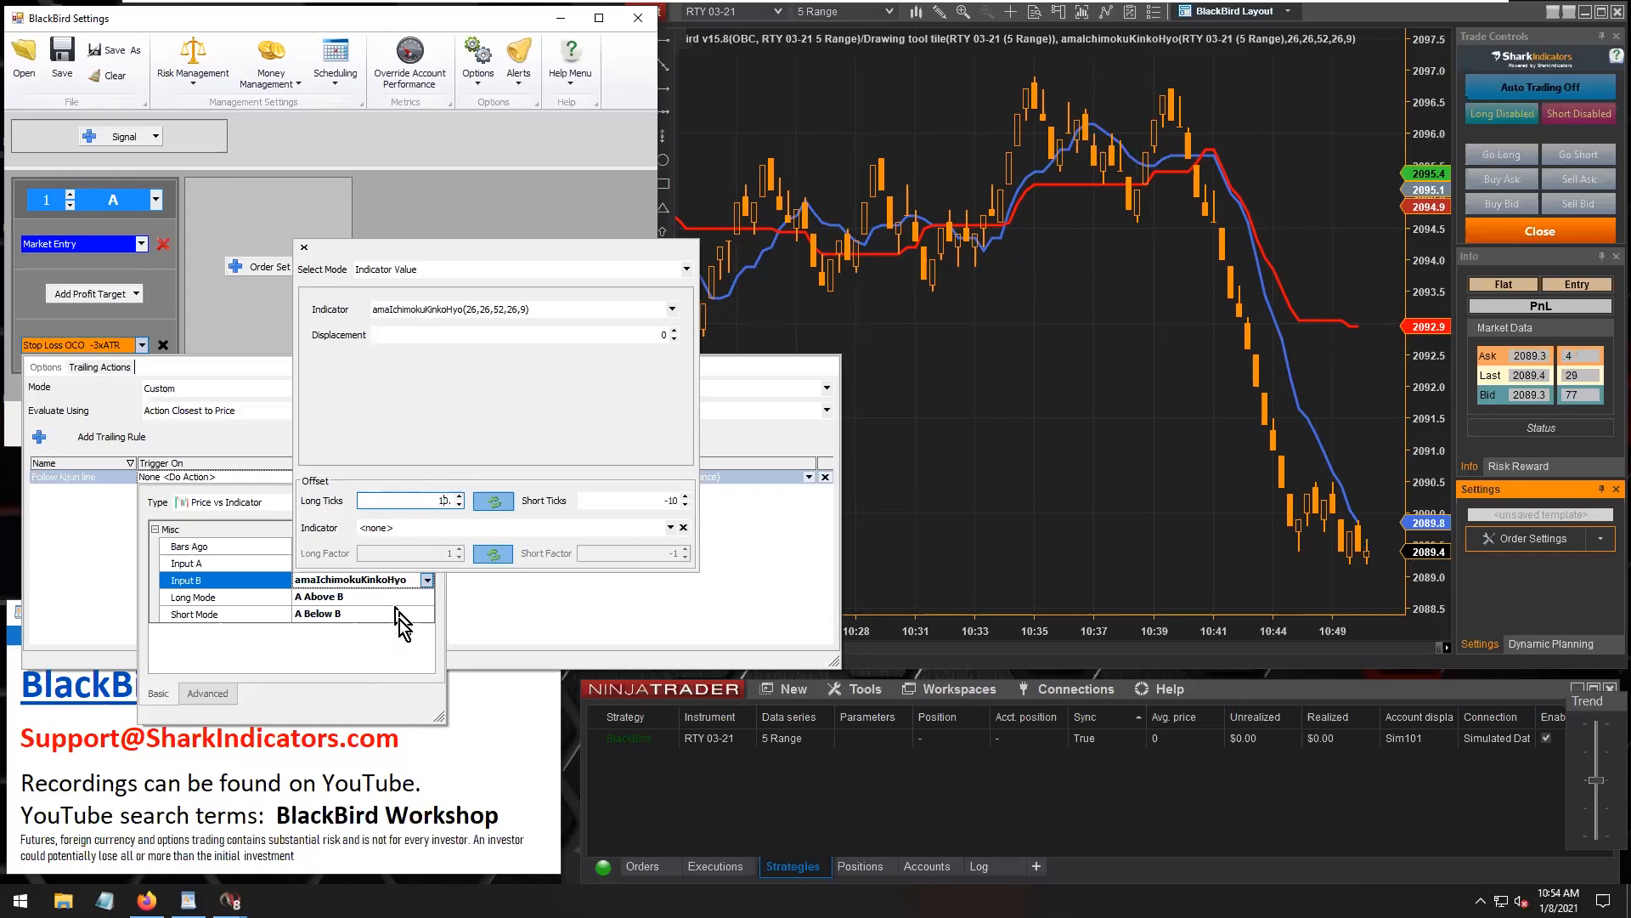
left_click(355, 666)
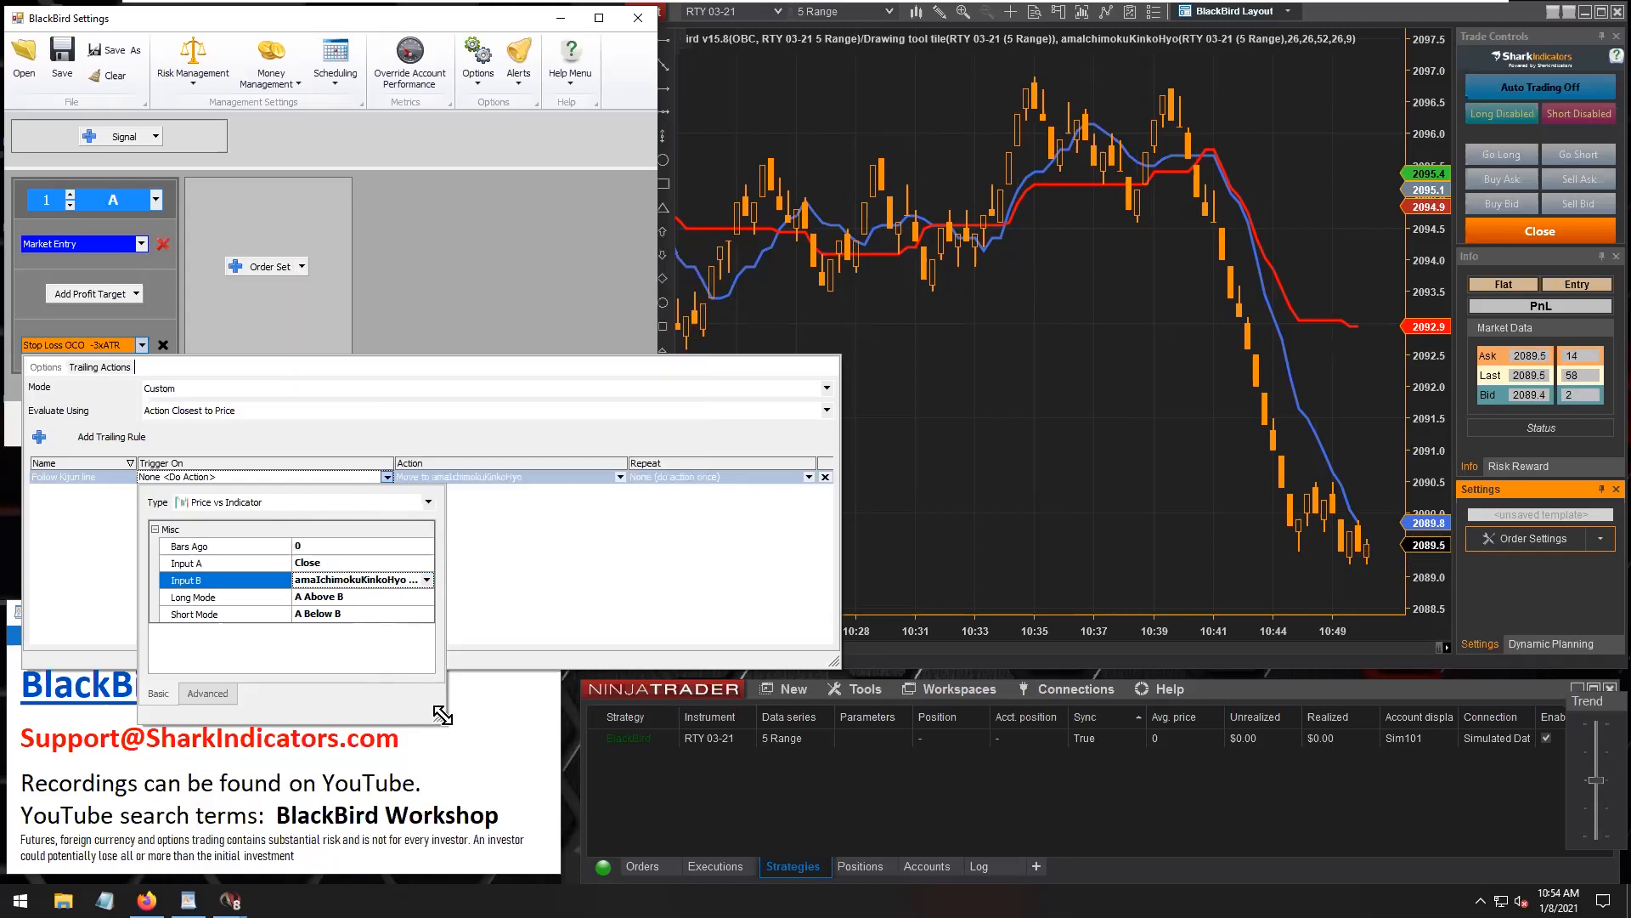
Widen the trigger editor, reduce Input B's offset to 5 long ticks and -5 short ticks, and apply the trigger.
left_click_drag(440, 717, 705, 729)
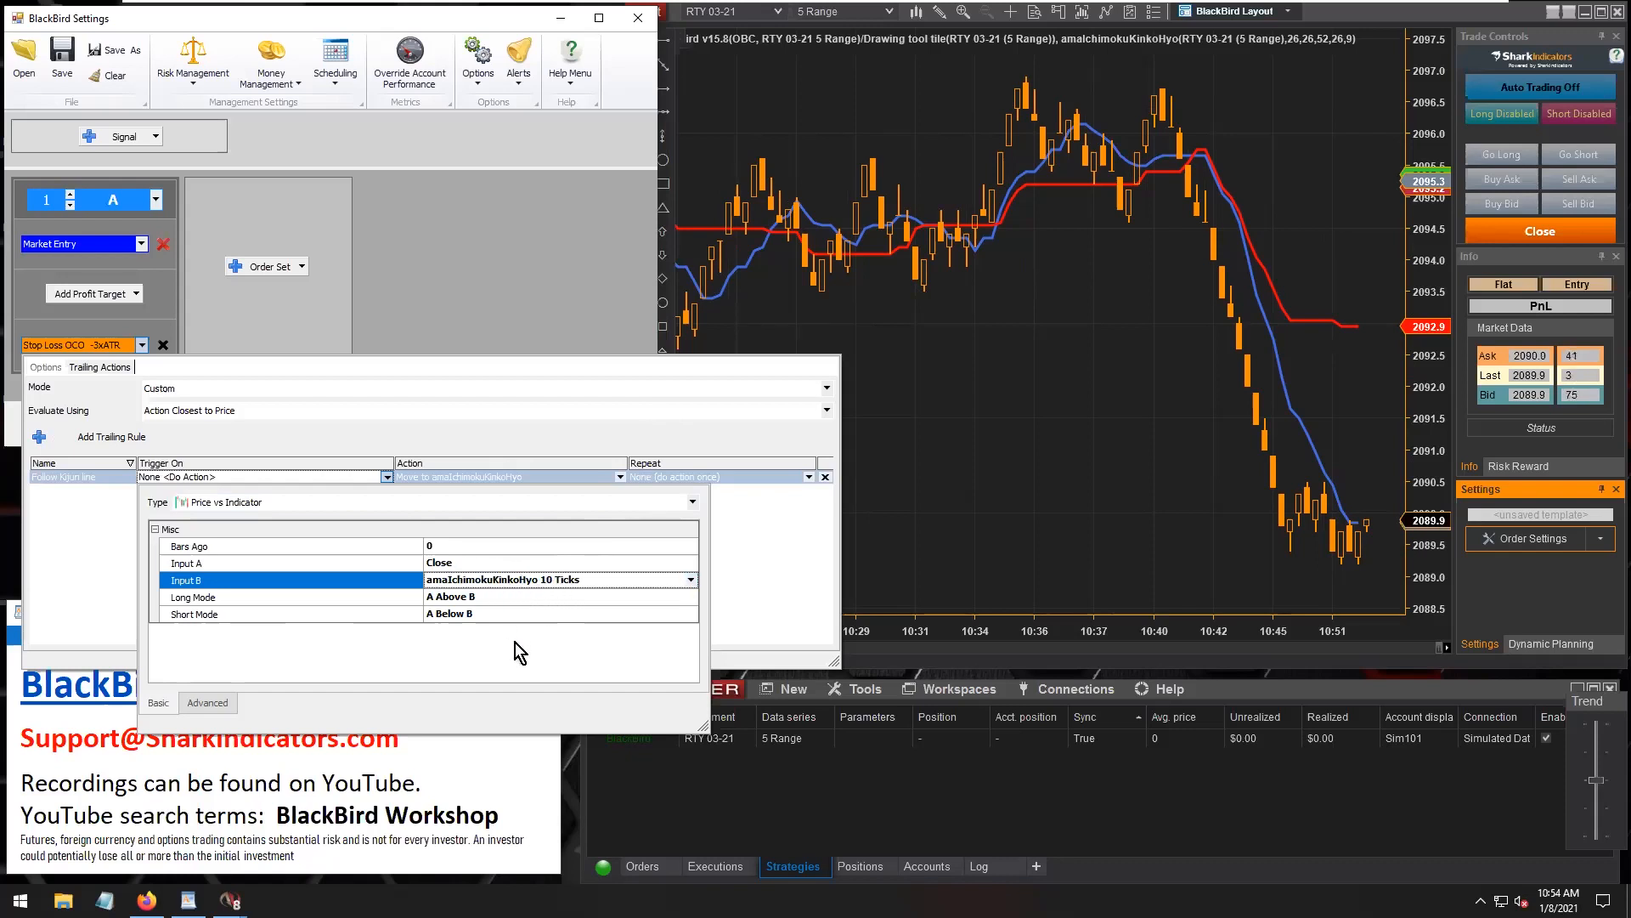
left_click(691, 579)
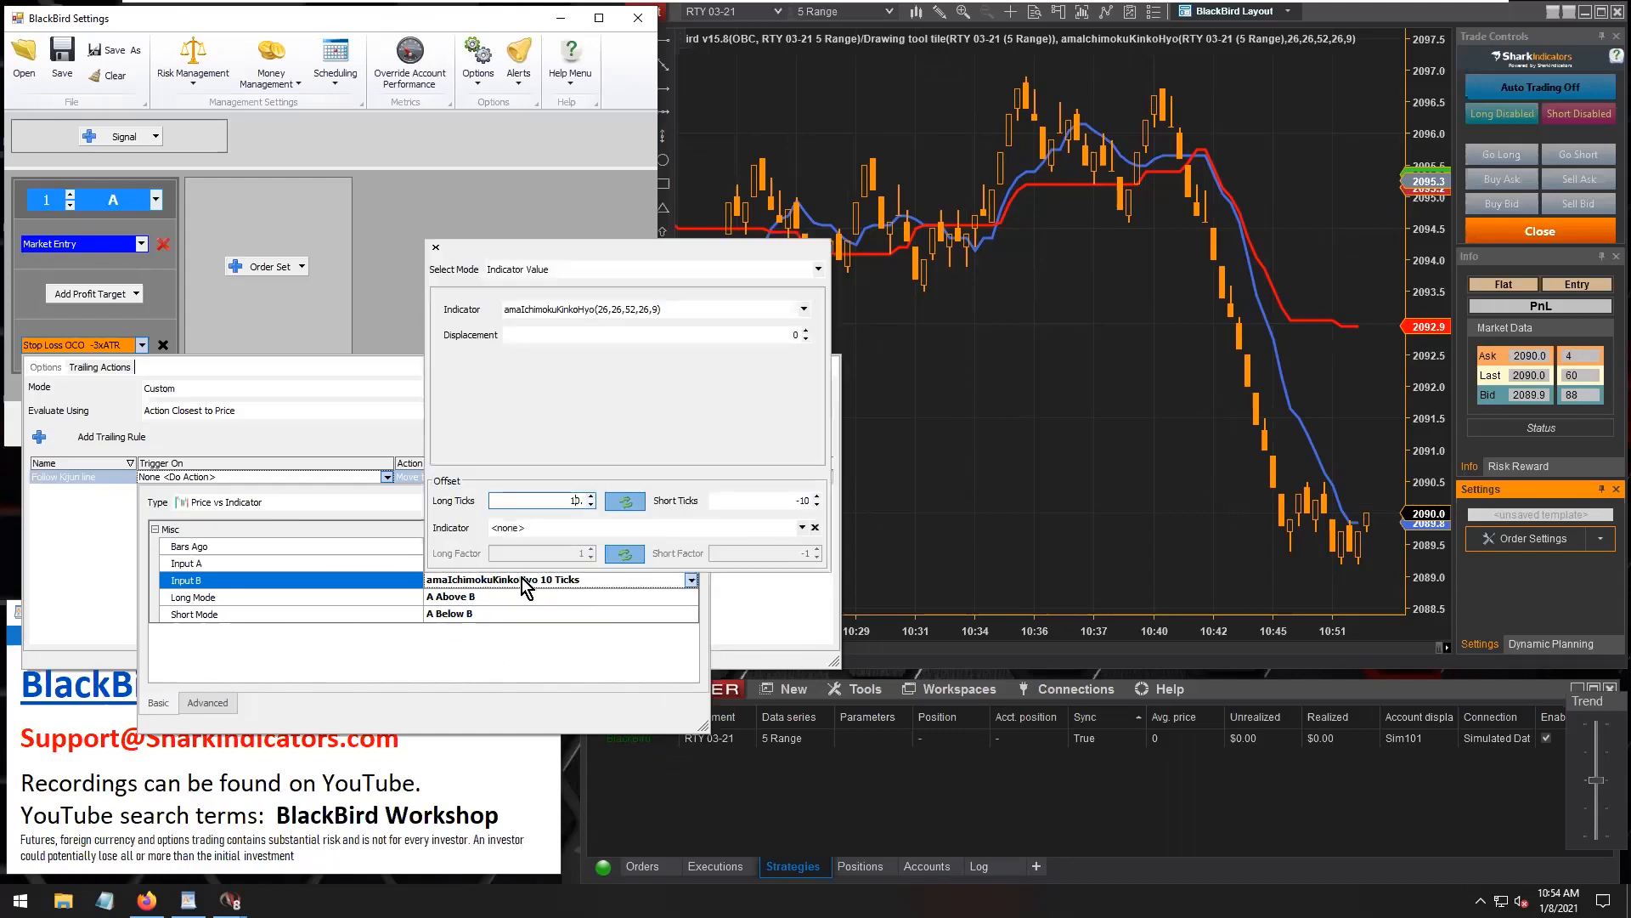
left_click(594, 507)
left_click(594, 506)
left_click(594, 506)
left_click(594, 506)
left_click(594, 507)
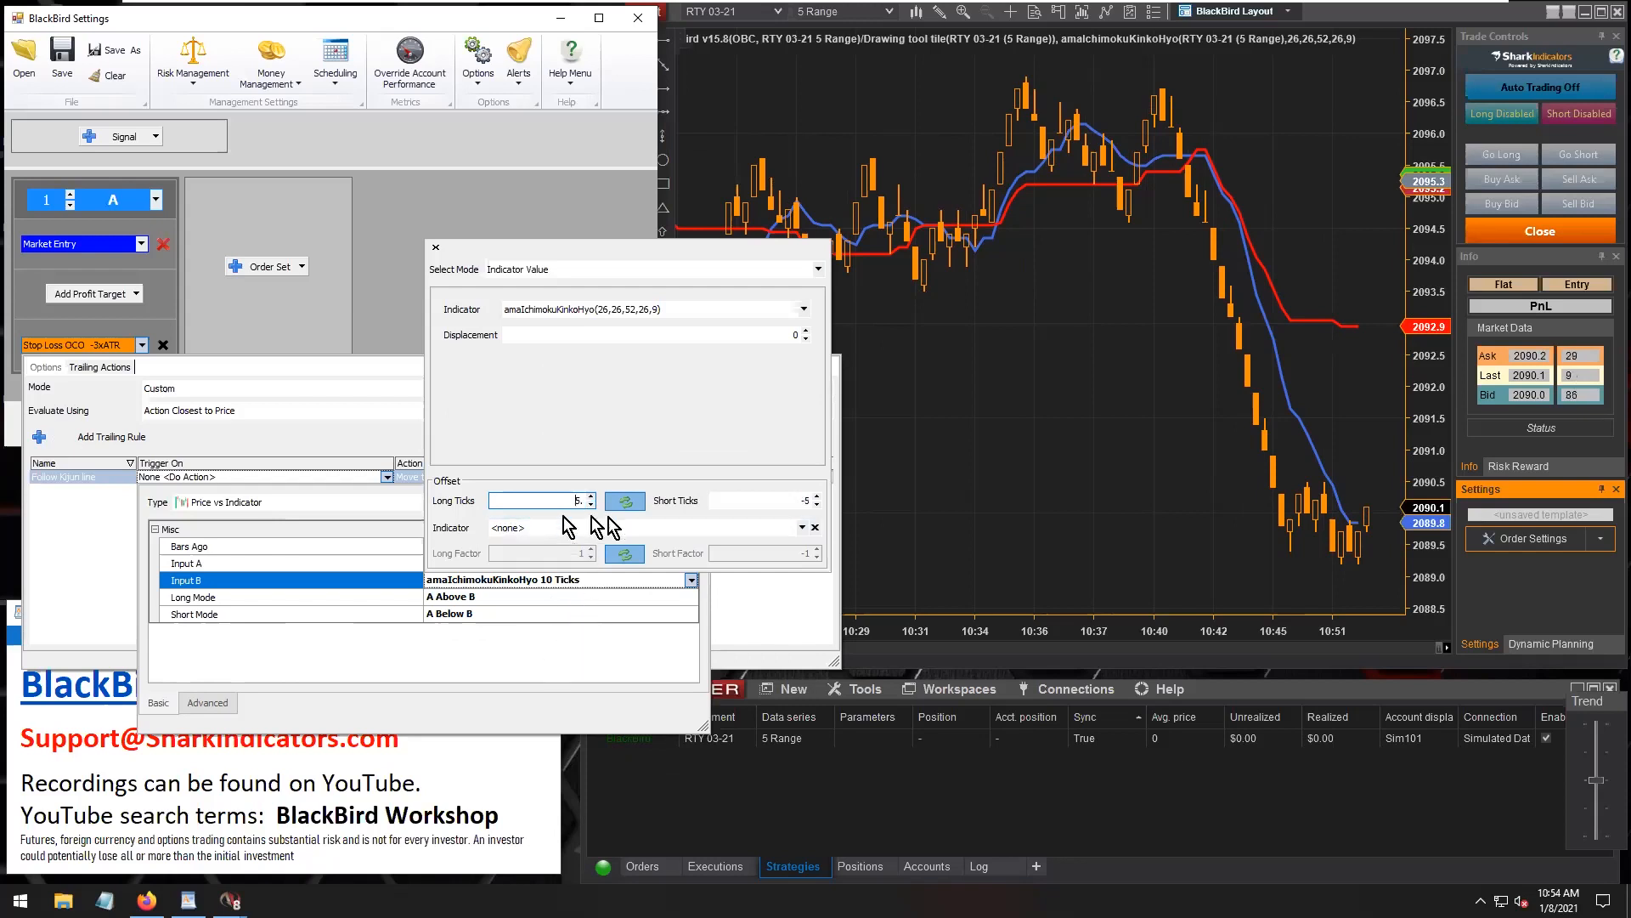
left_click(422, 665)
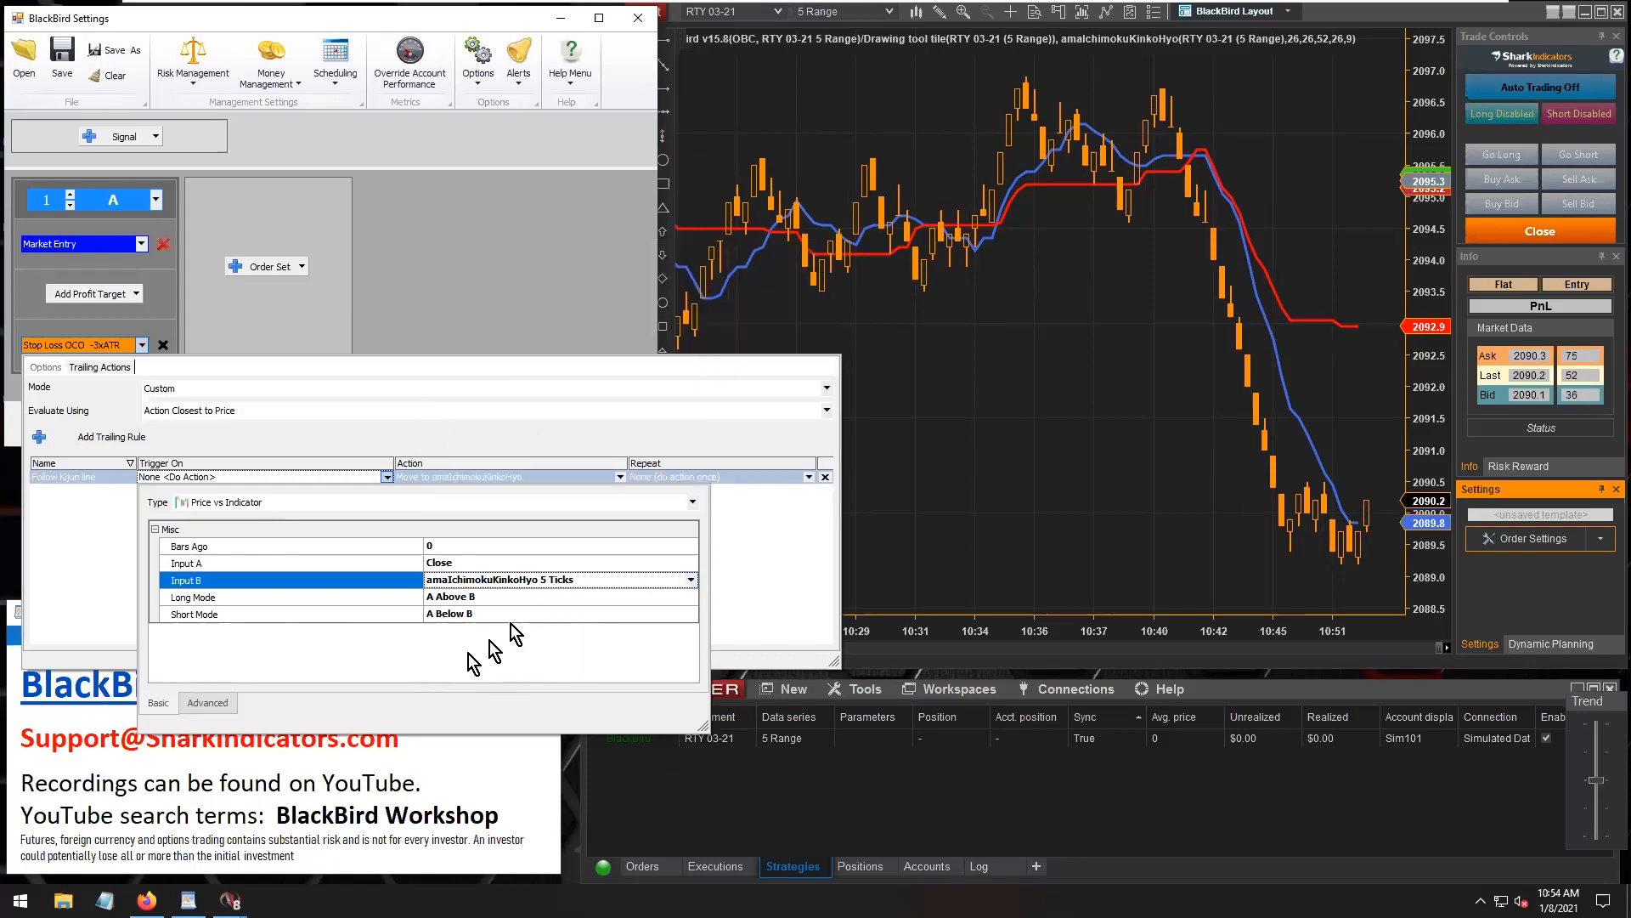
left_click(109, 591)
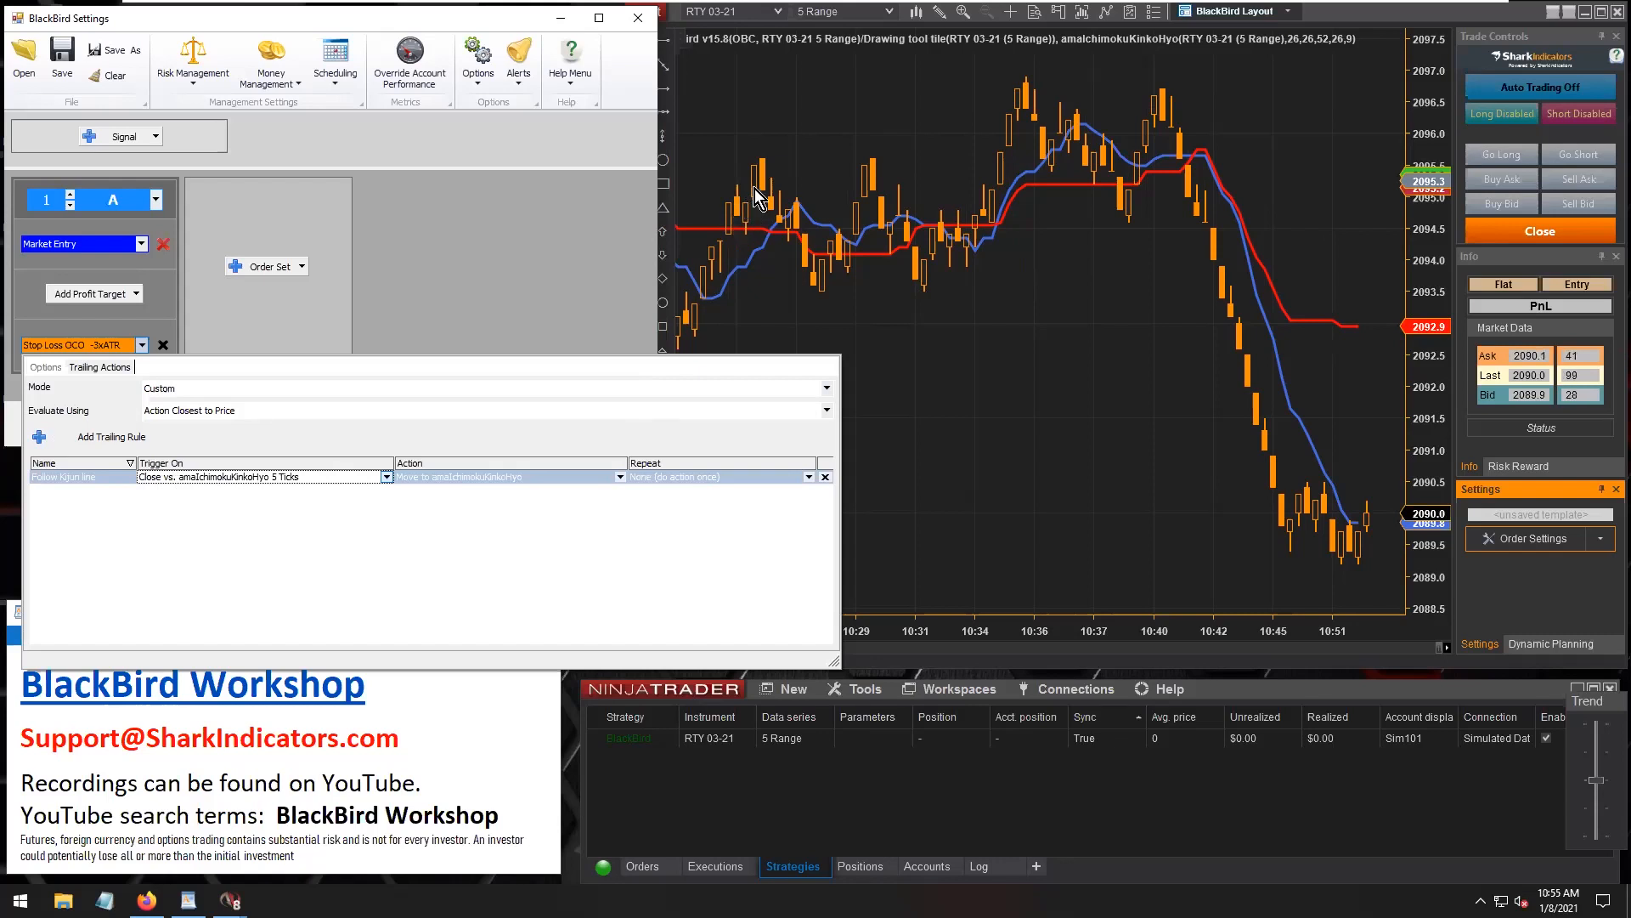
Set the Follow Kijun line rule's action to Repeat Indefinitely.
left_click(57, 475)
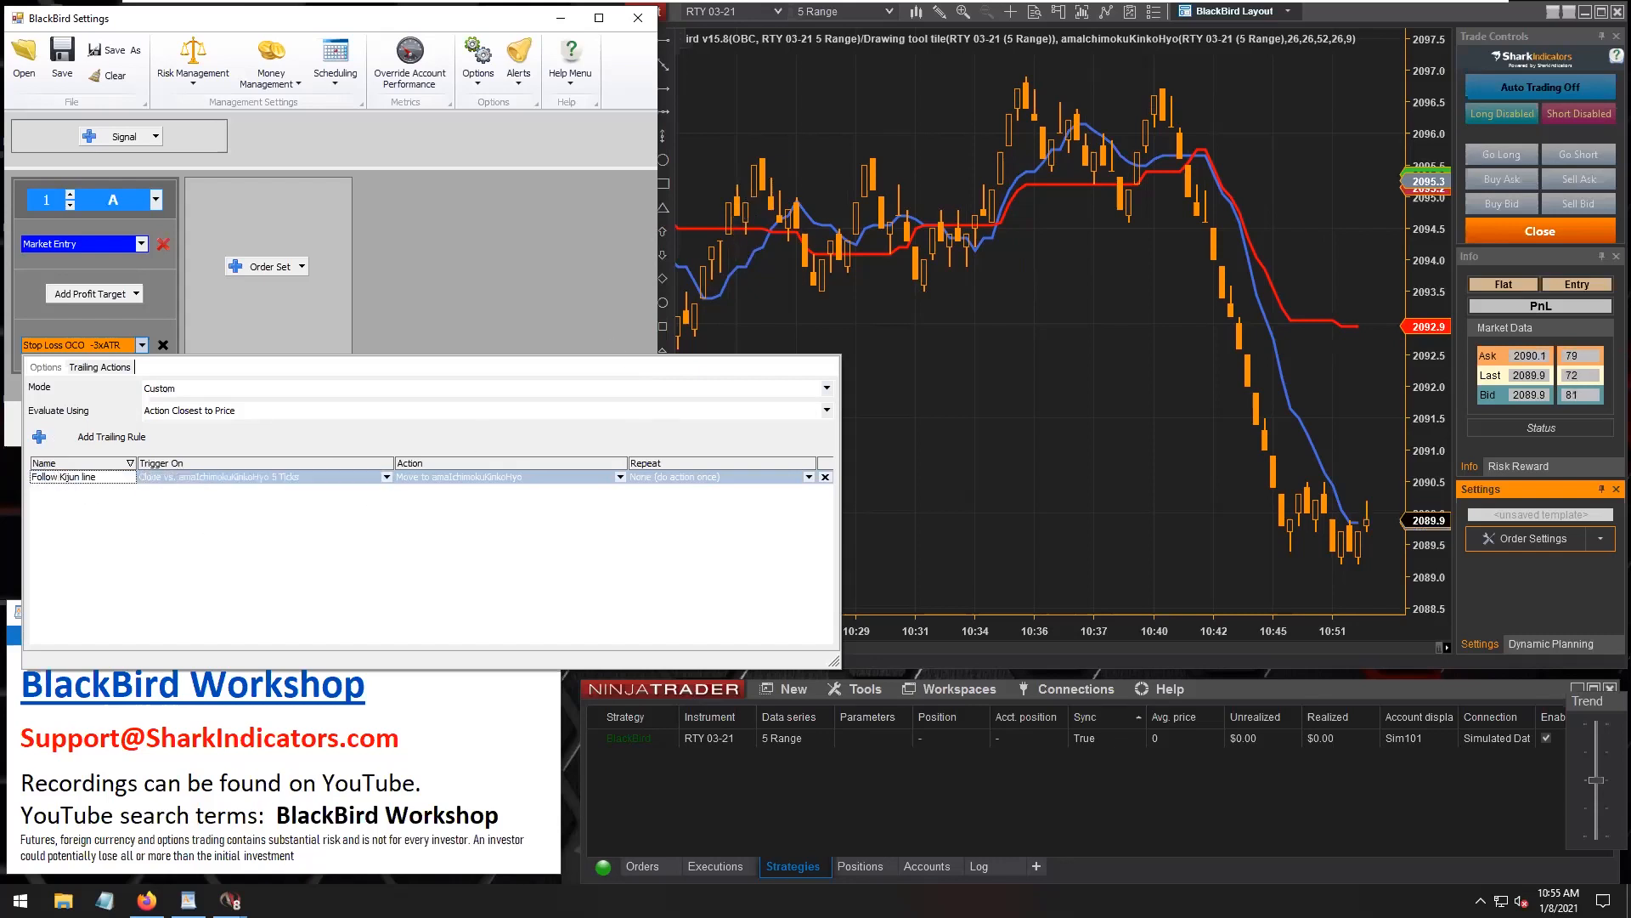
left_click_drag(34, 475, 100, 477)
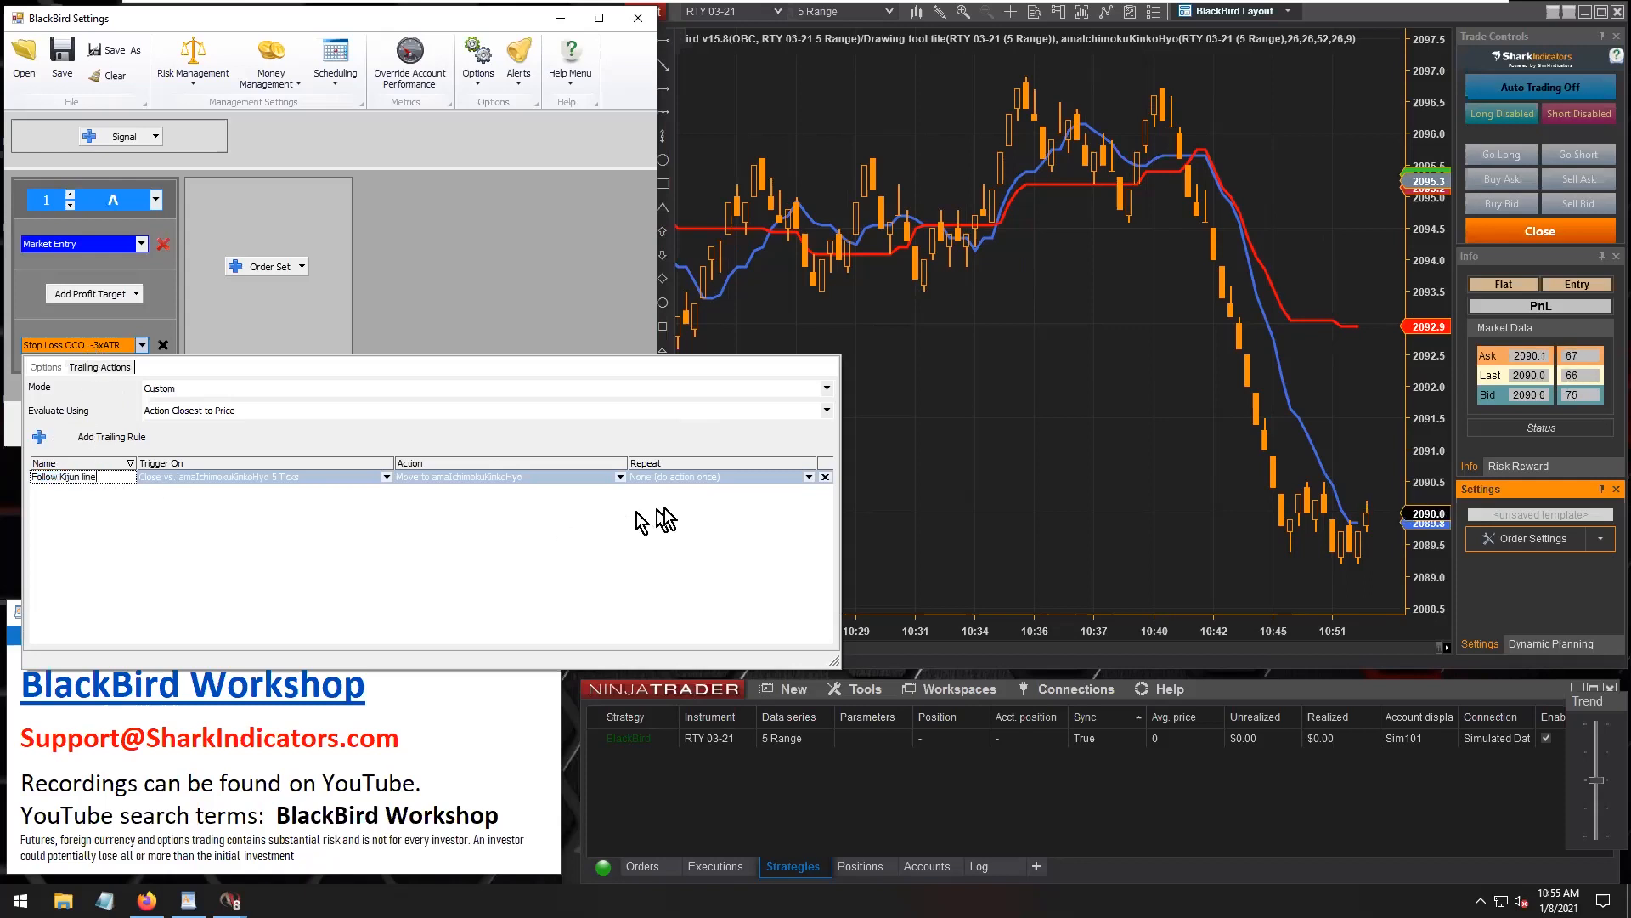
left_click(689, 479)
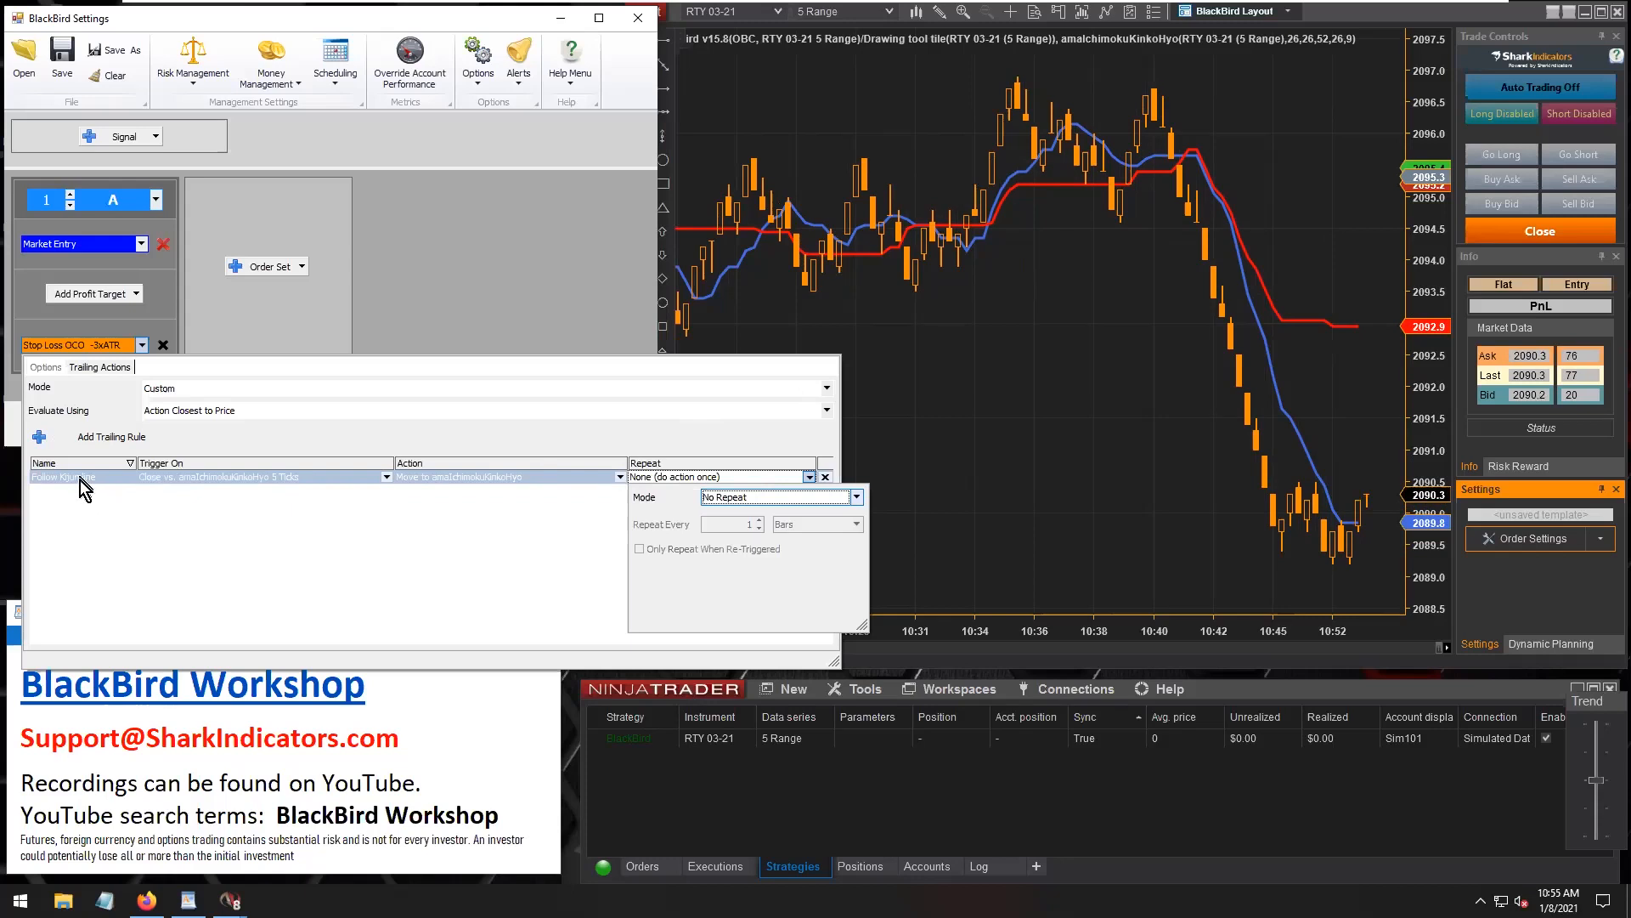
left_click(756, 500)
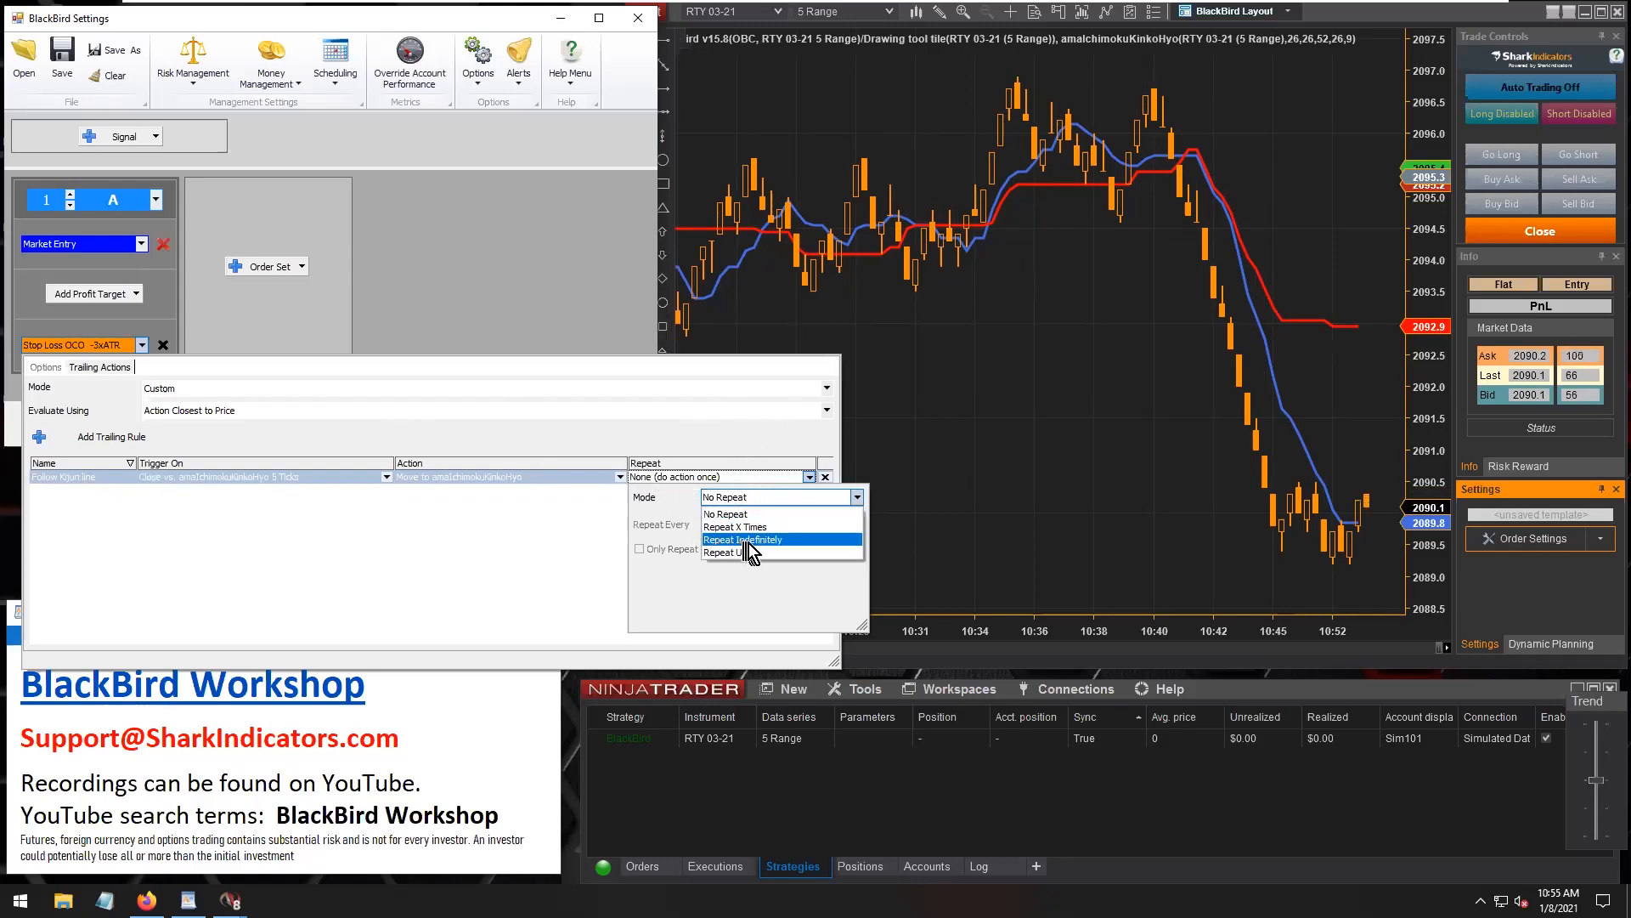
left_click(748, 540)
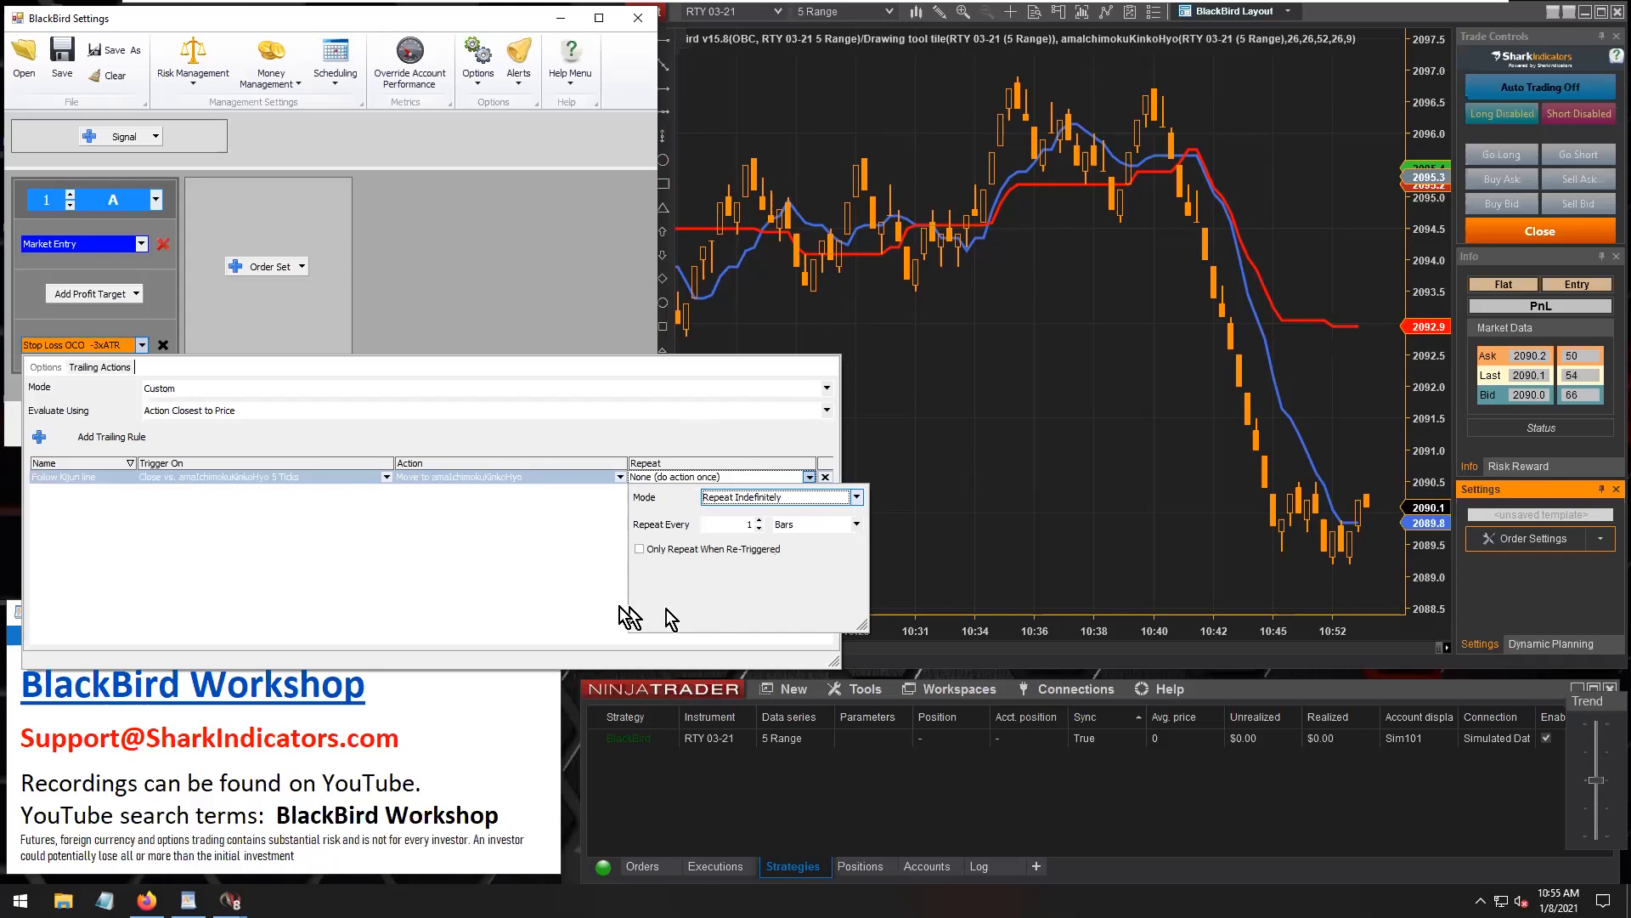
left_click(574, 605)
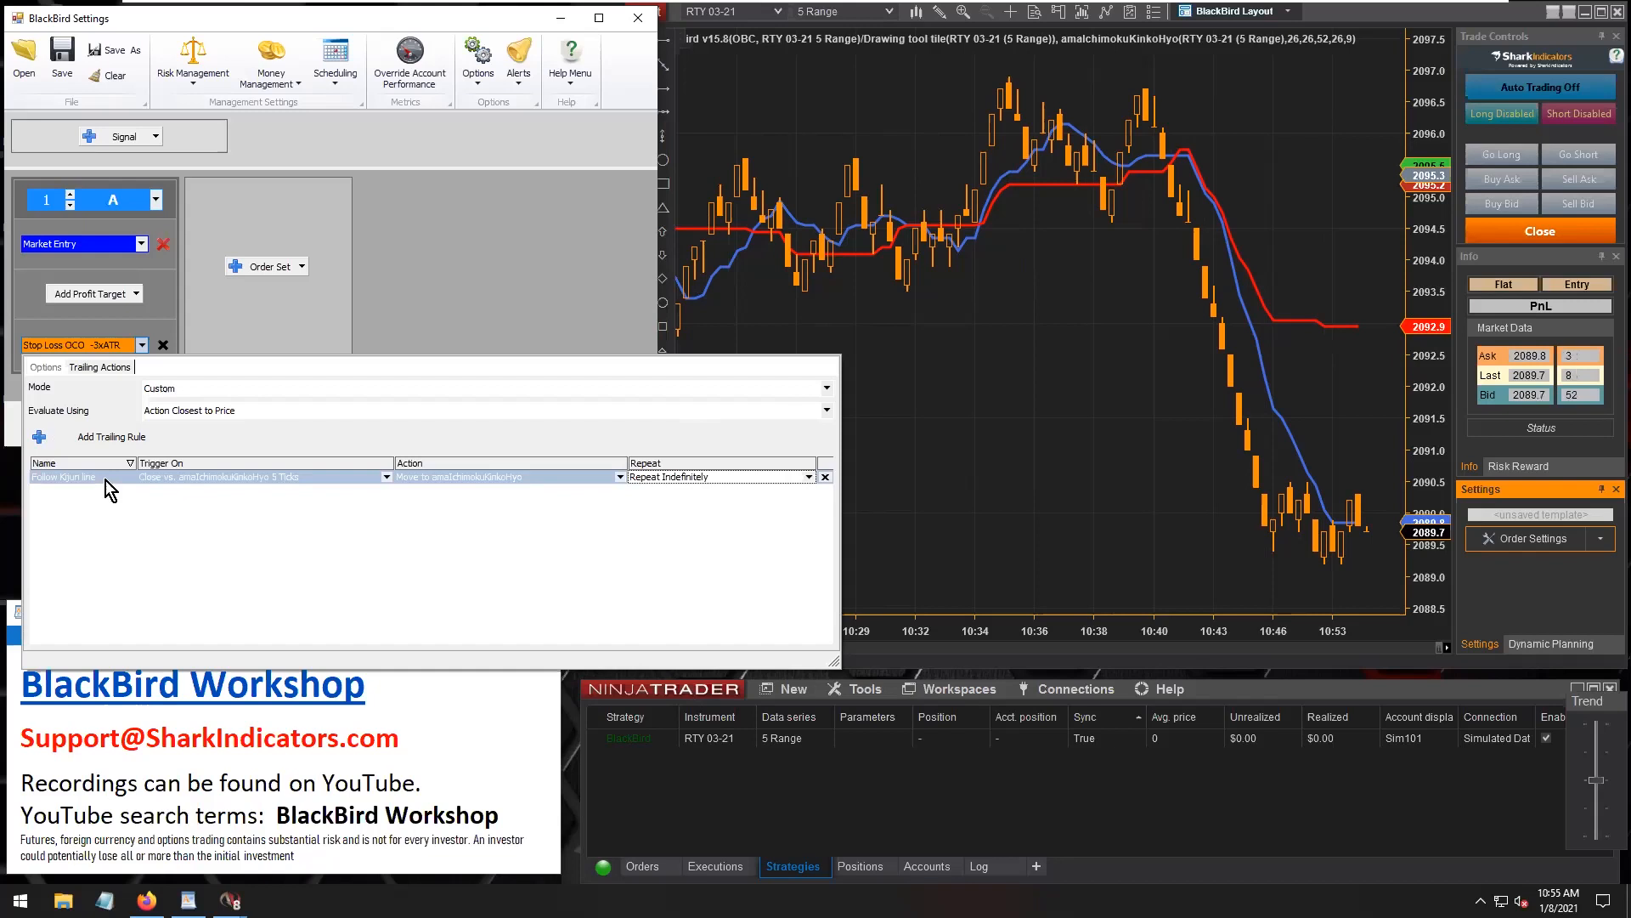
Add a second trailing rule named "Trail Tenken @ 2xATR profit" and widen the Name column to fit it.
left_click(114, 436)
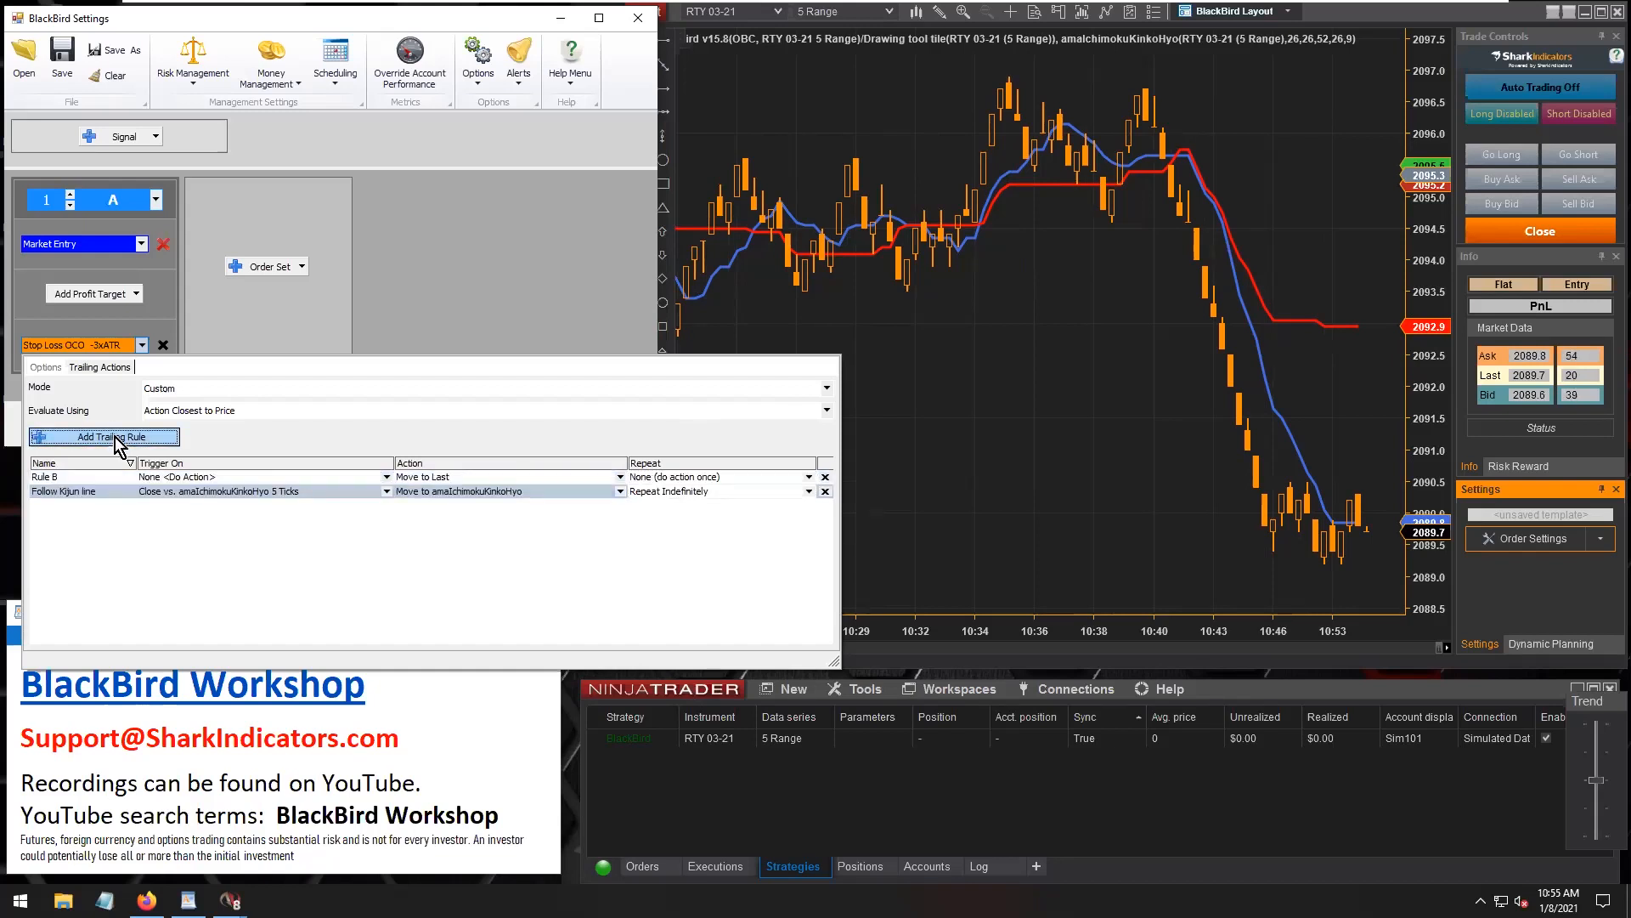
left_click(98, 491)
left_click_drag(96, 492, 59, 495)
left_click(51, 477)
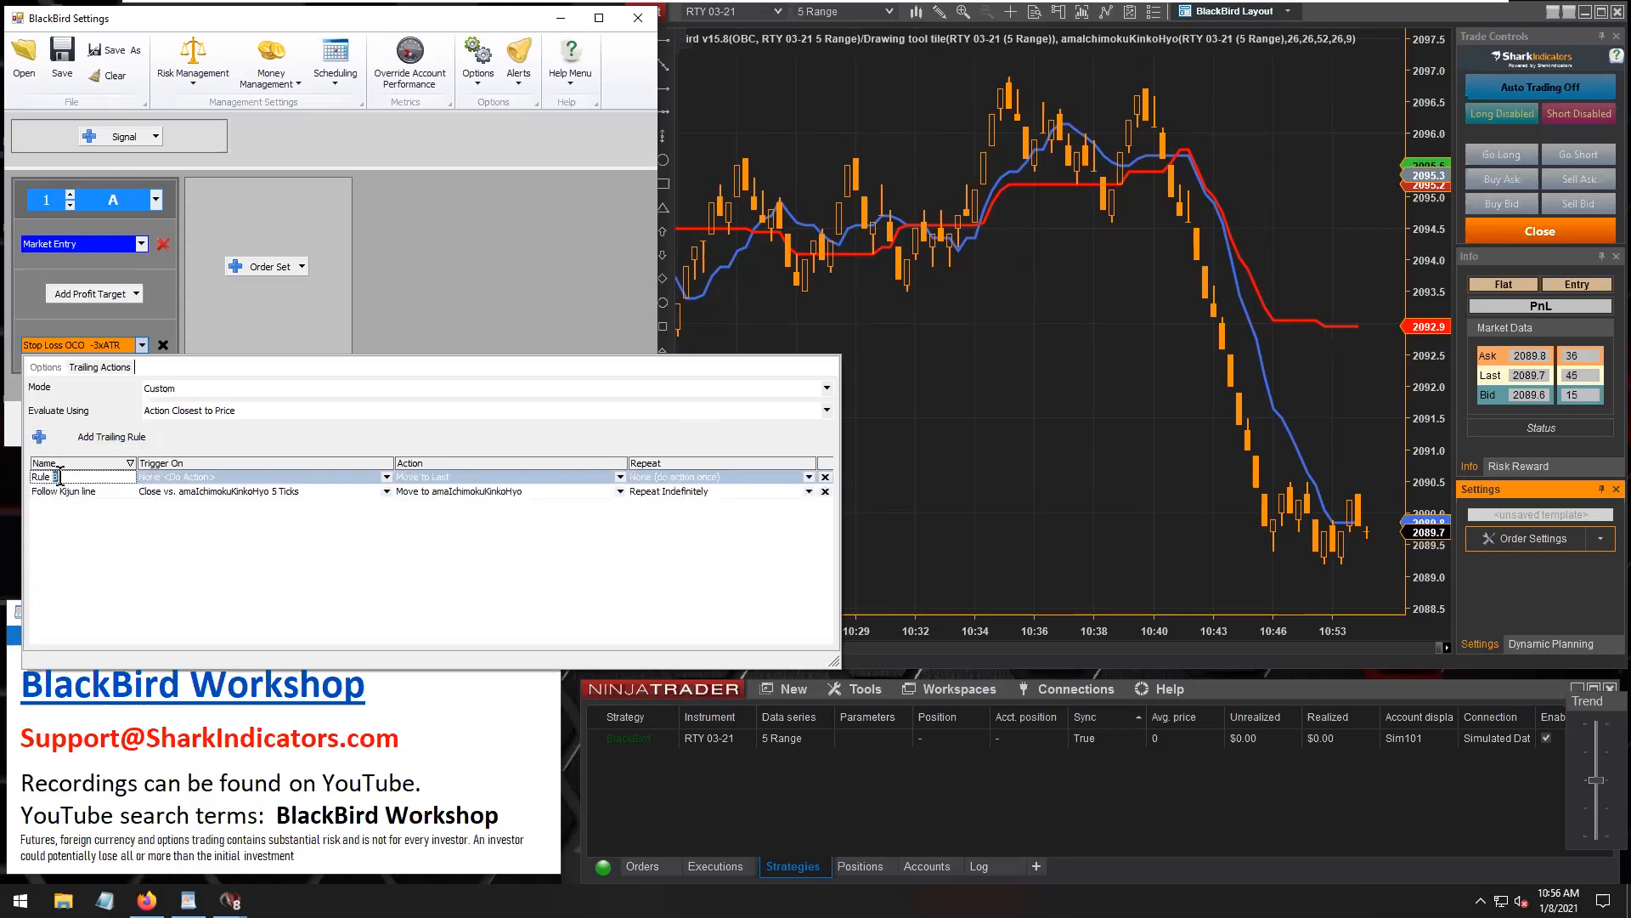
type("Trail Tenken @")
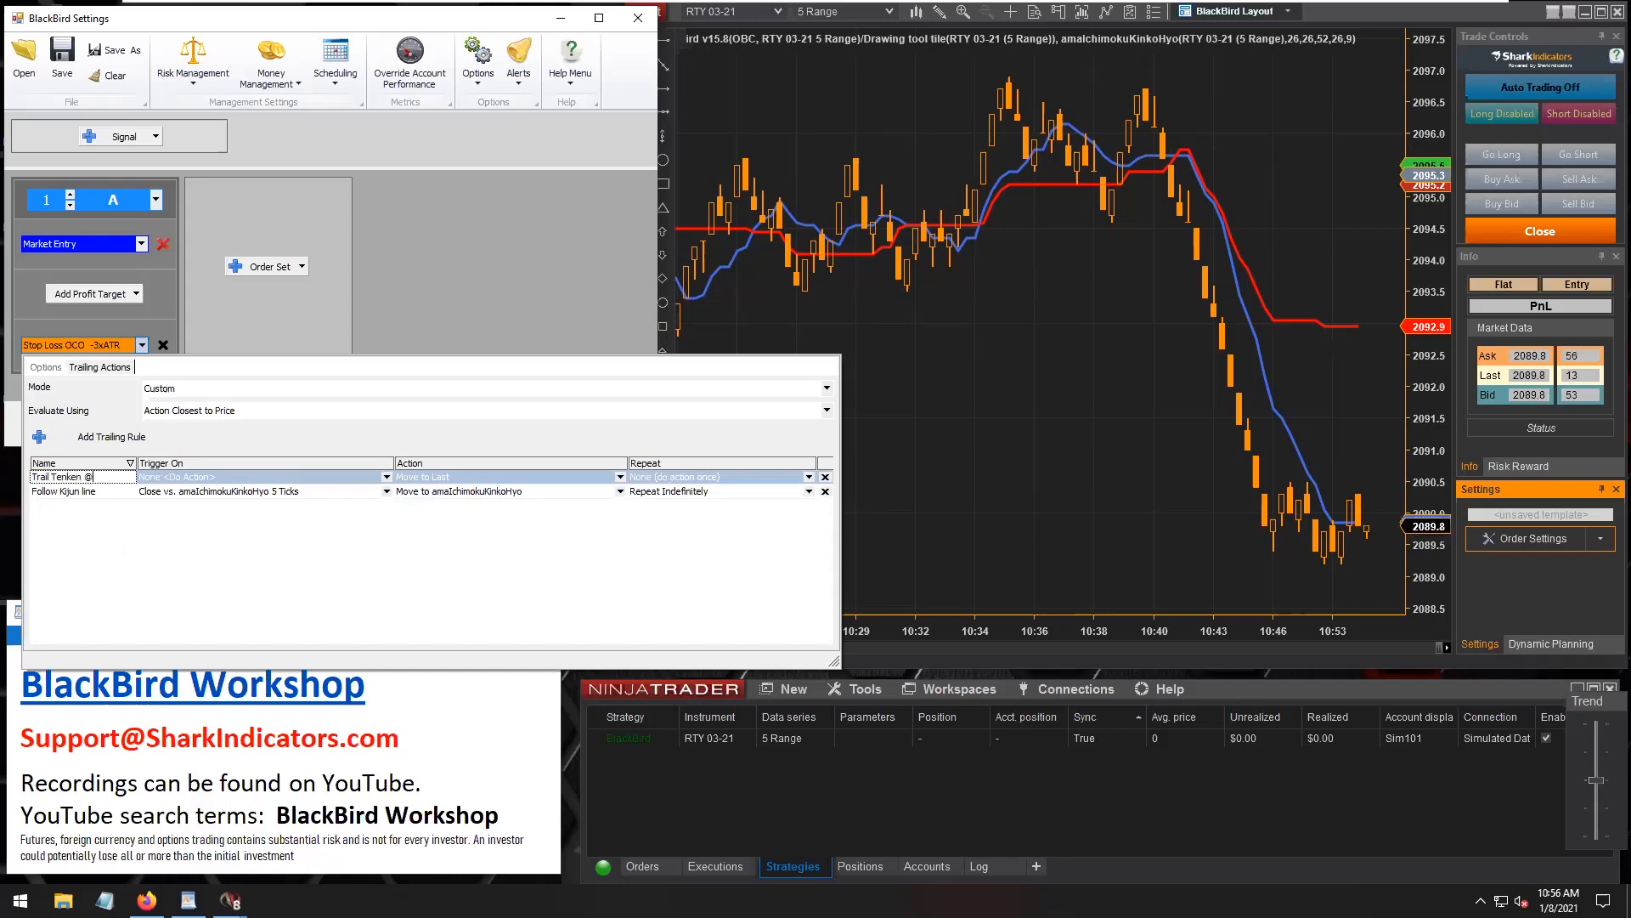
type(" 2xATR profit")
left_click(143, 465)
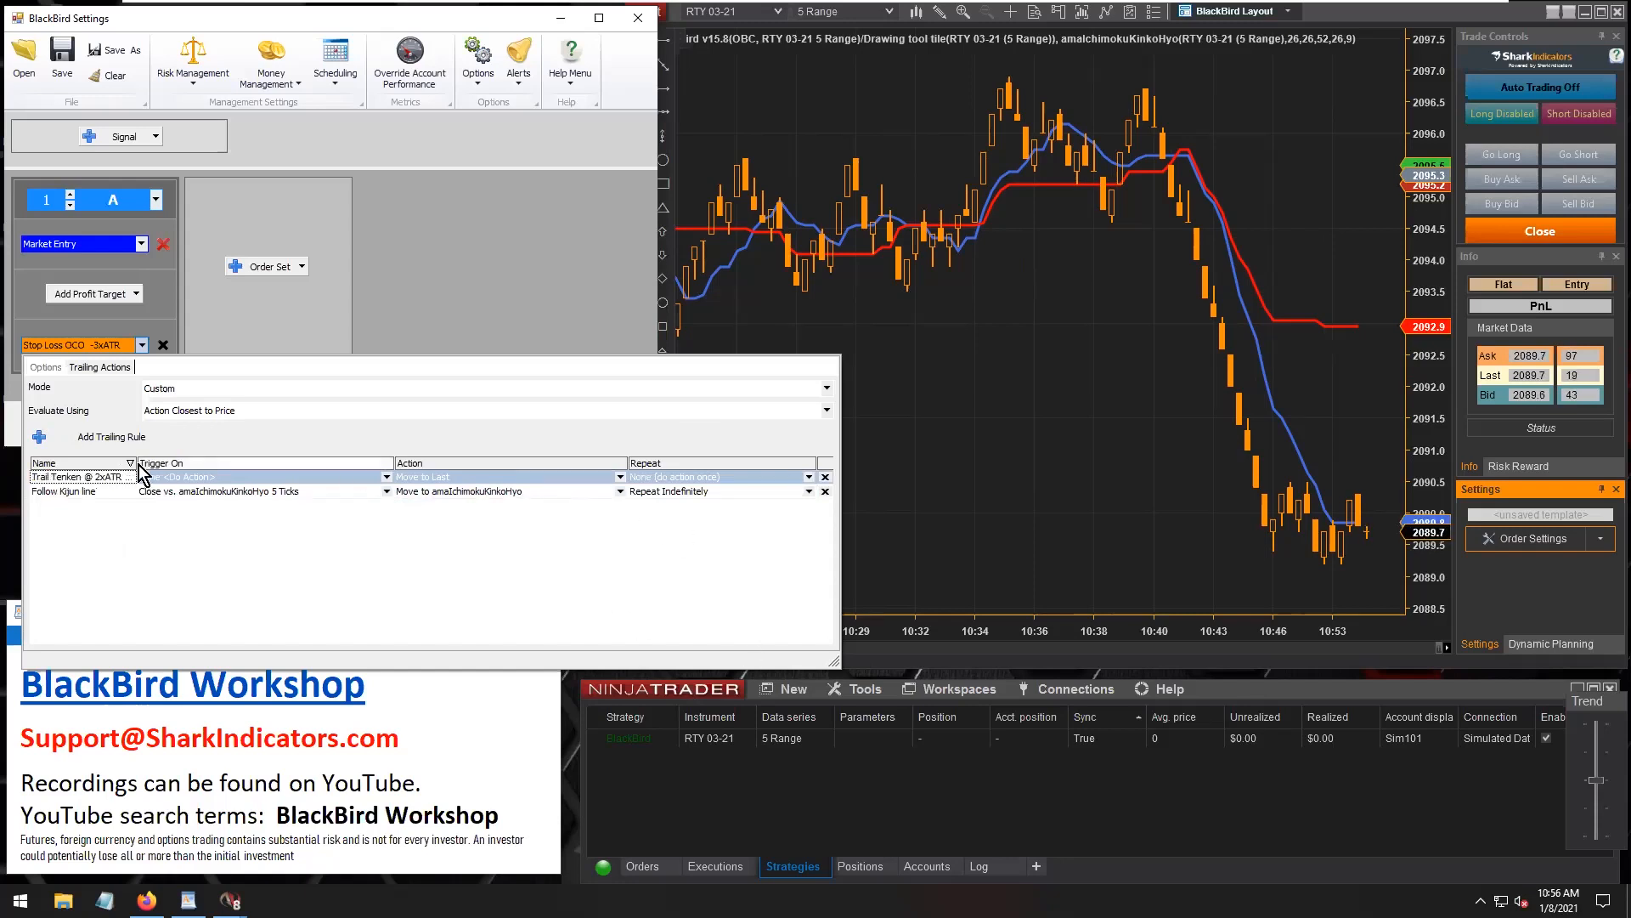
left_click_drag(137, 464, 179, 464)
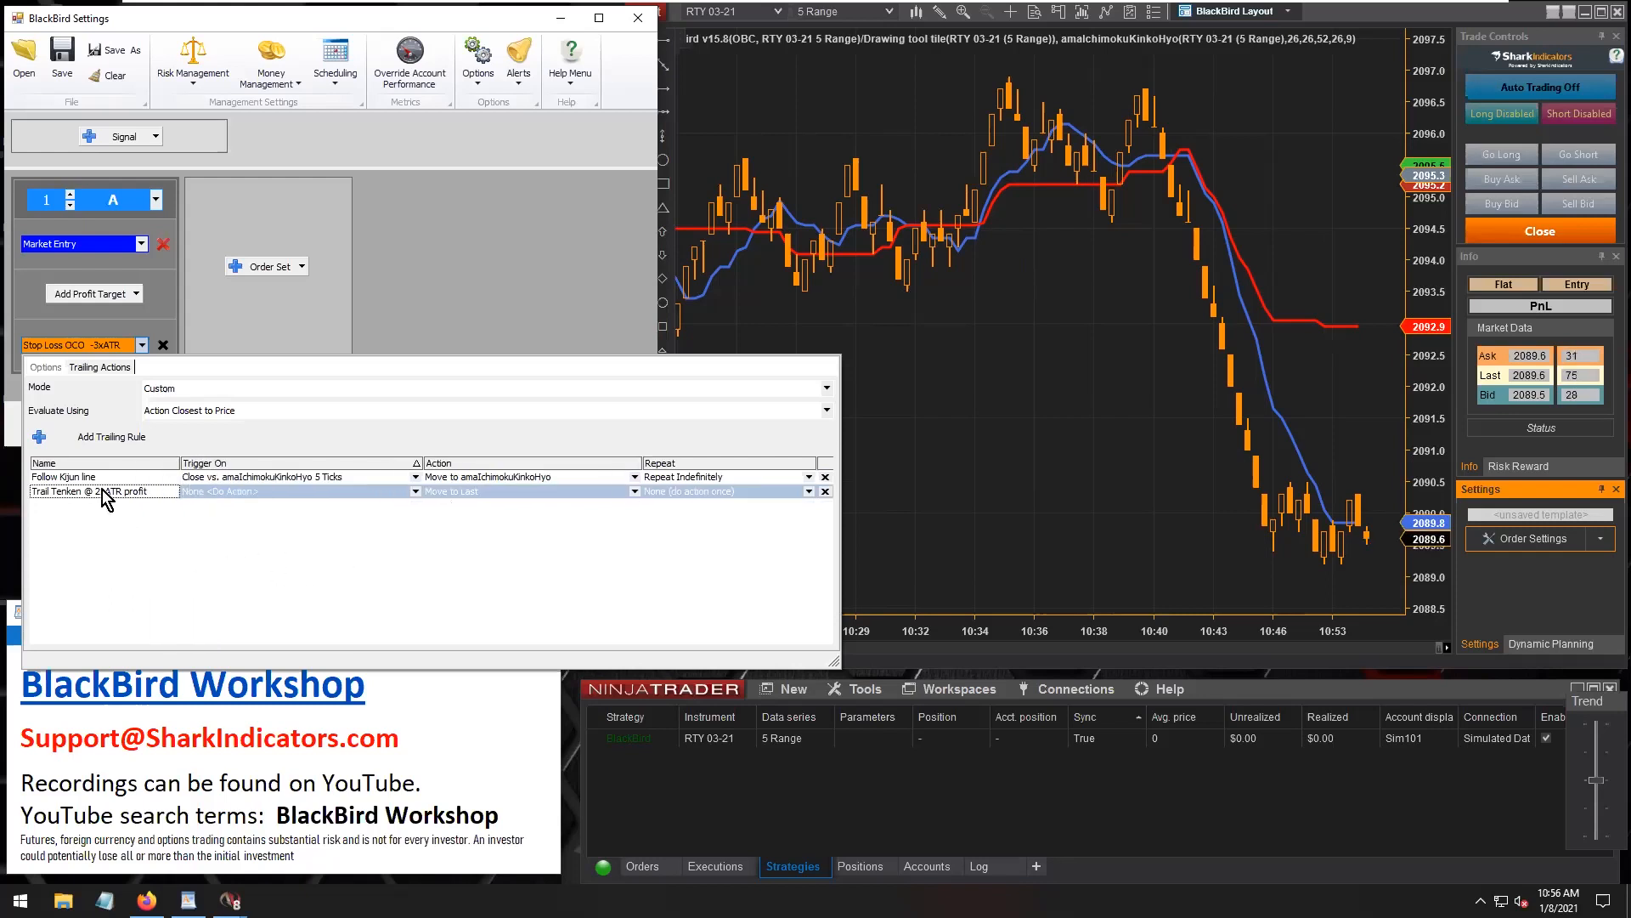
left_click_drag(39, 493, 92, 498)
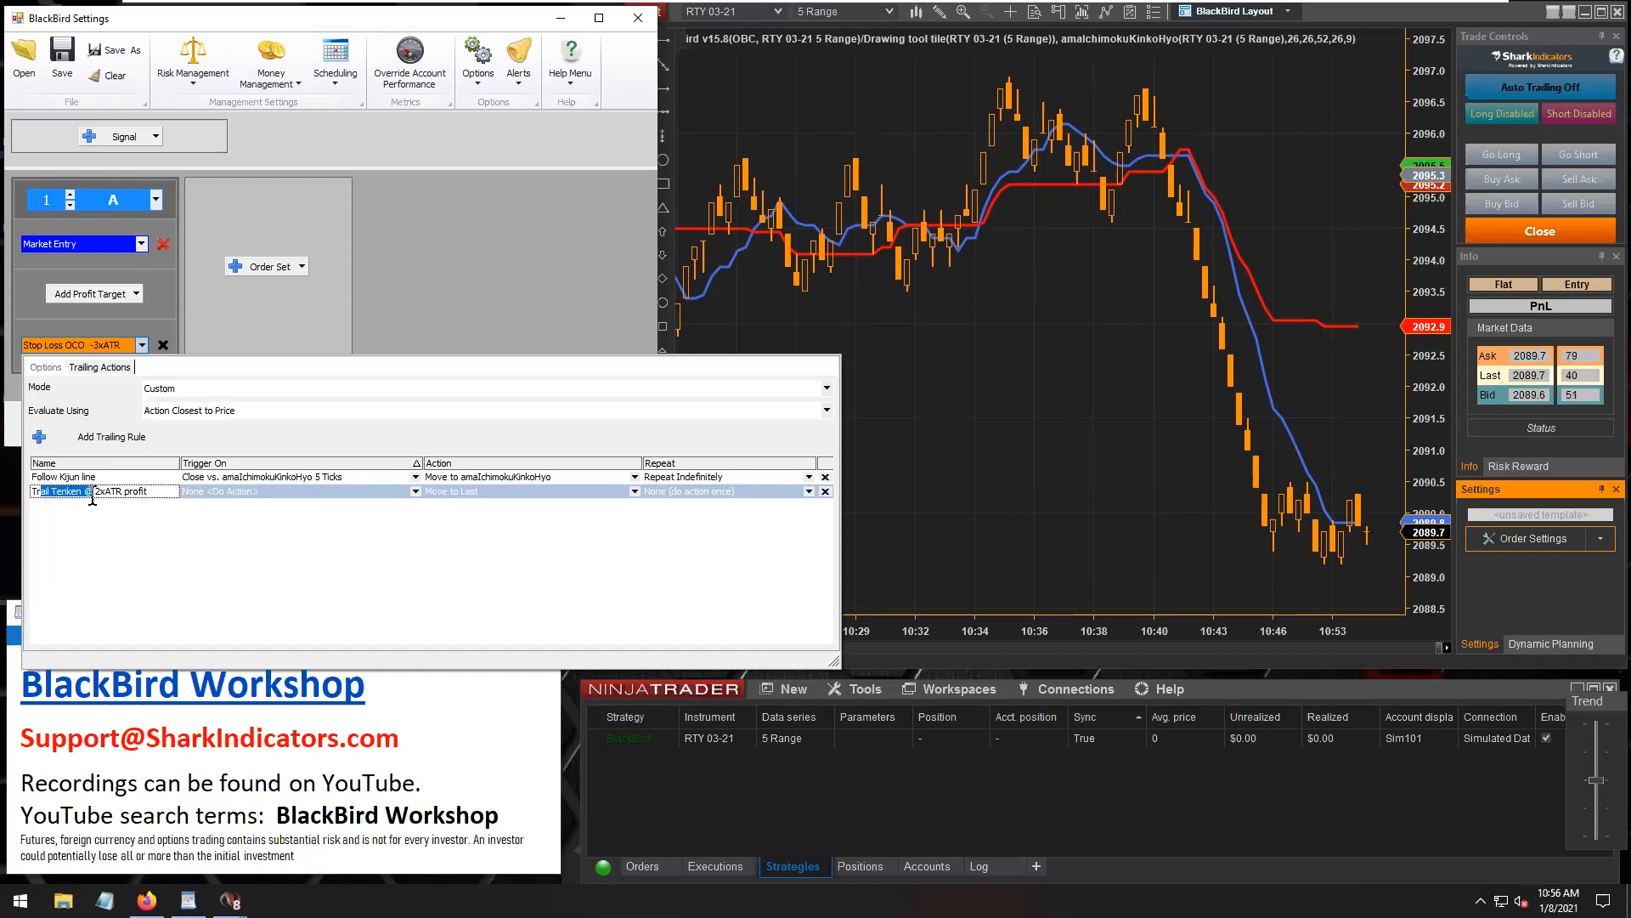
left_click(93, 493)
left_click_drag(85, 493, 148, 496)
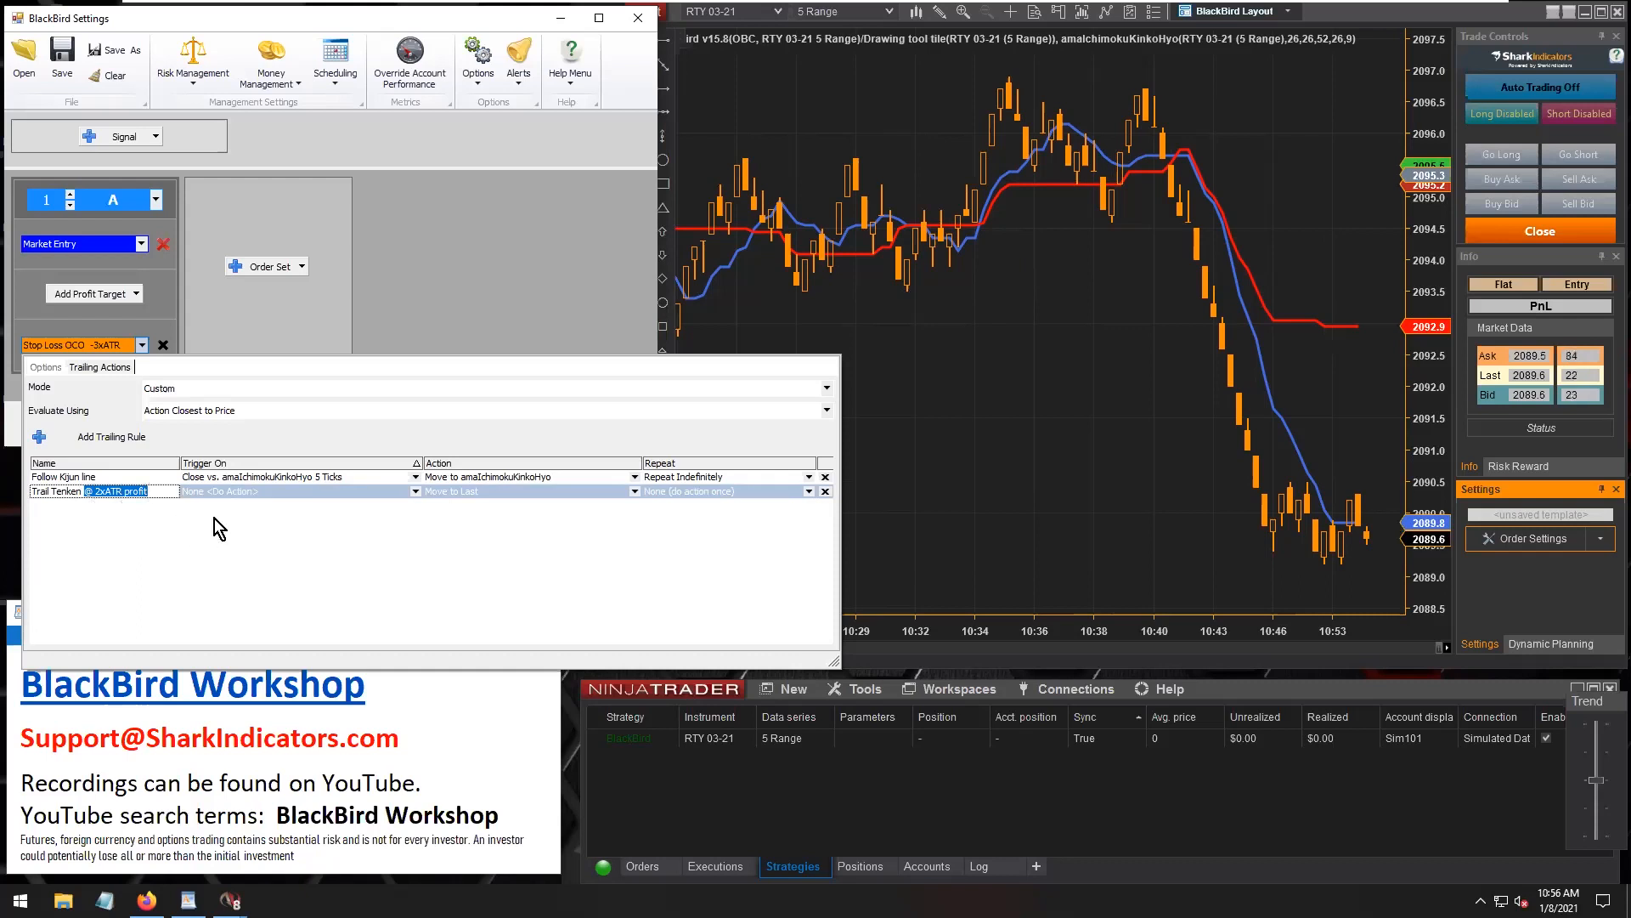
Set the Trail Tenken rule's trigger type to Profit or Loss, with Profit mode and ATR as the unit.
left_click(226, 491)
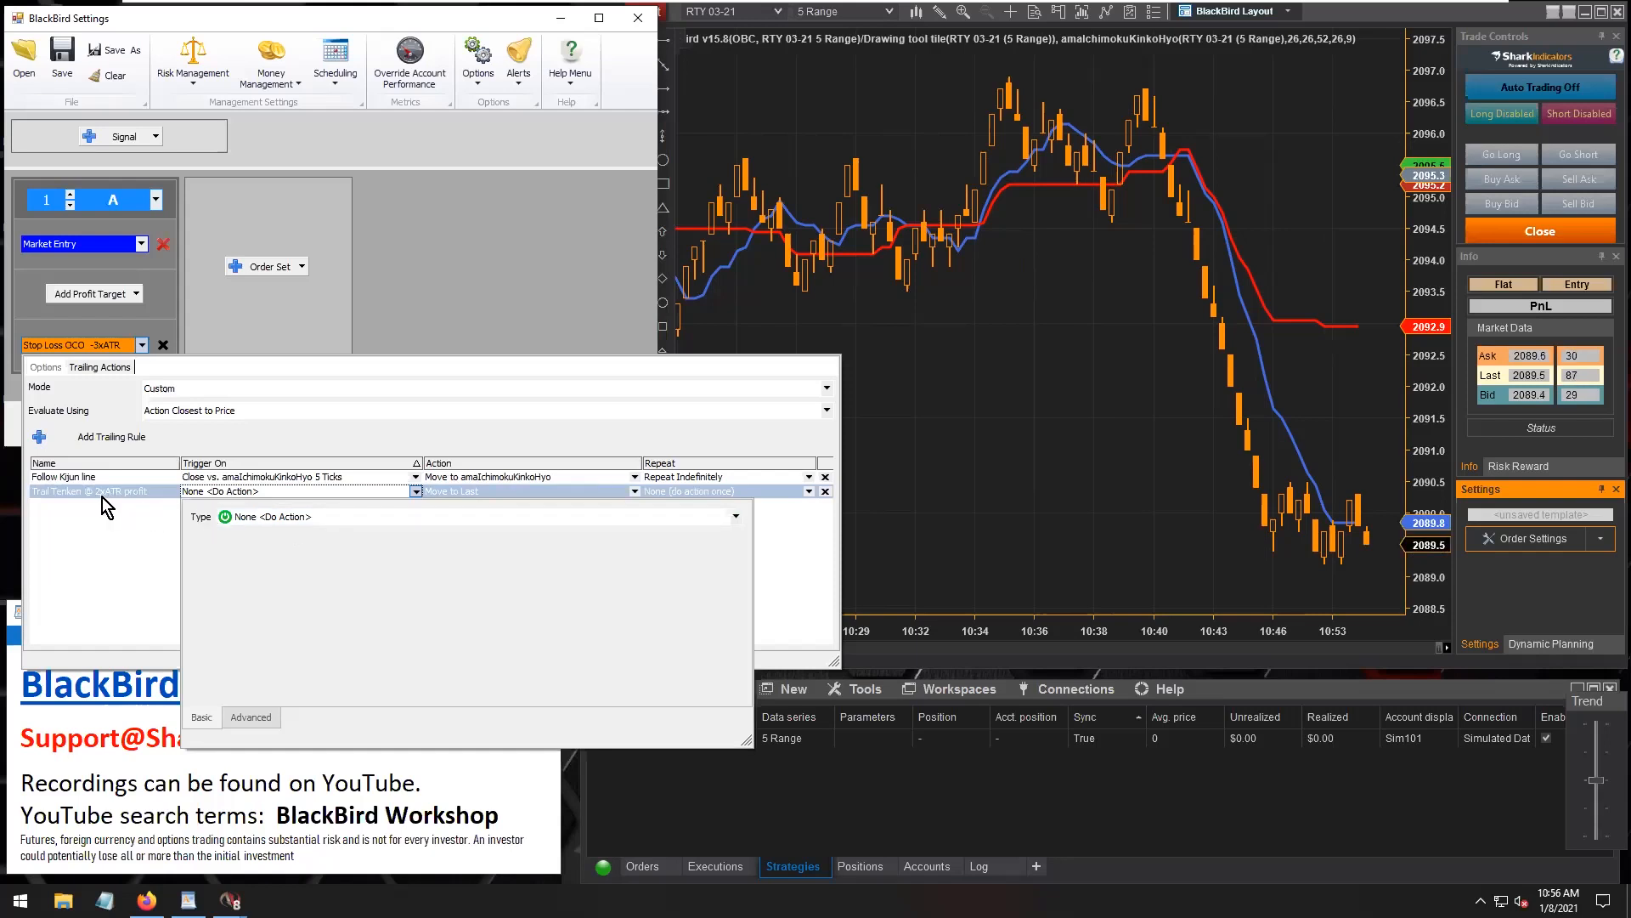
left_click(315, 516)
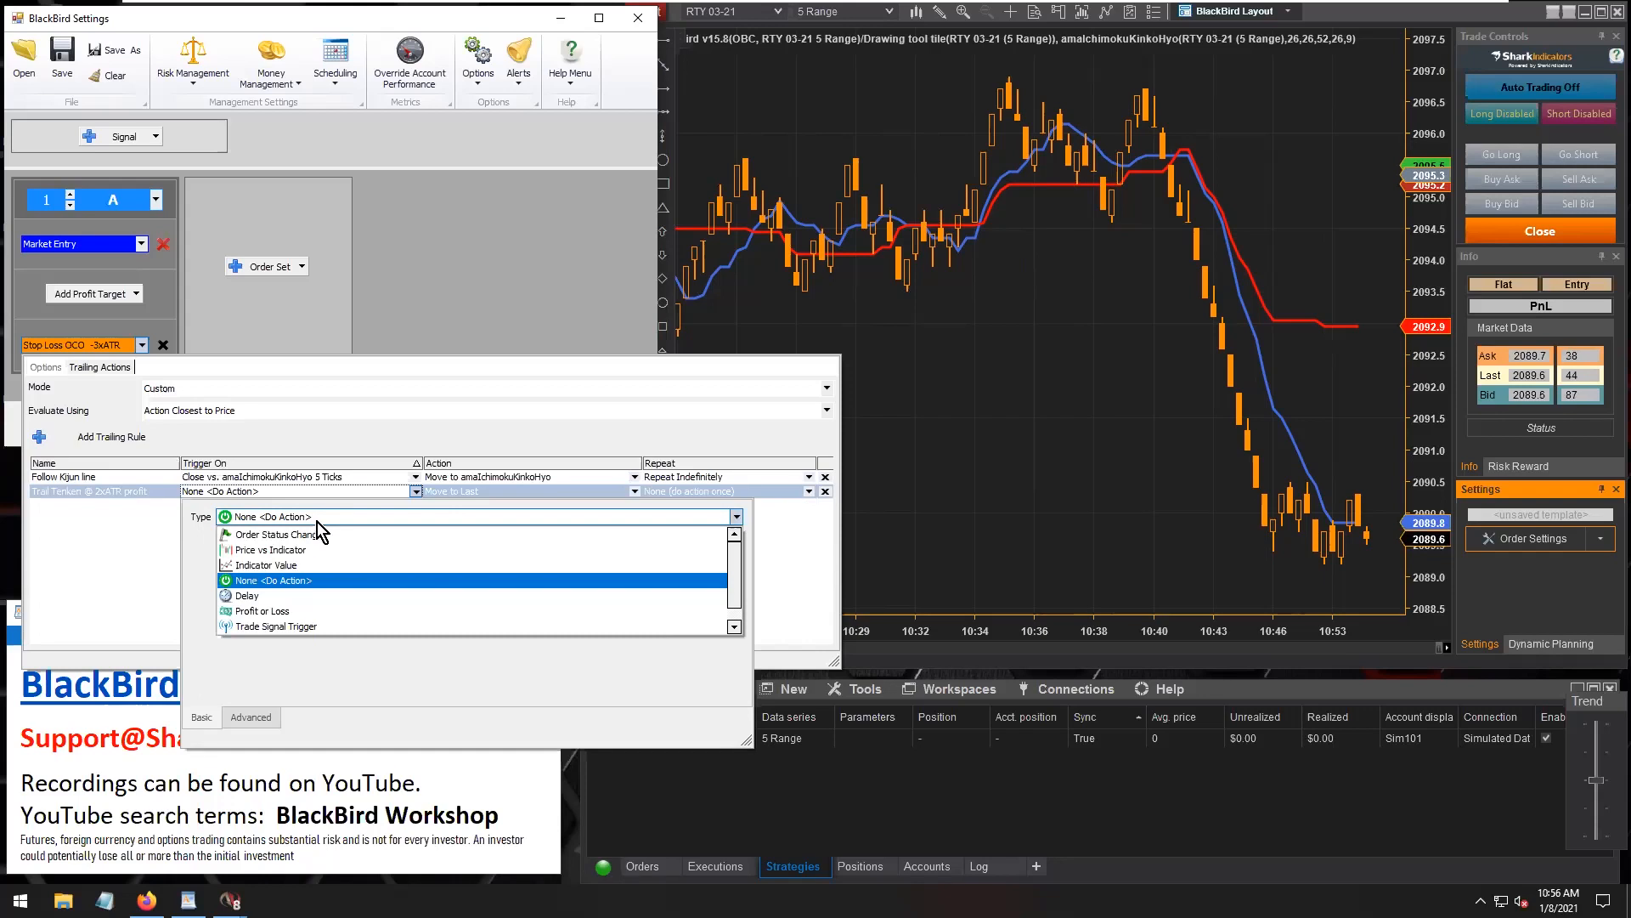
left_click(279, 612)
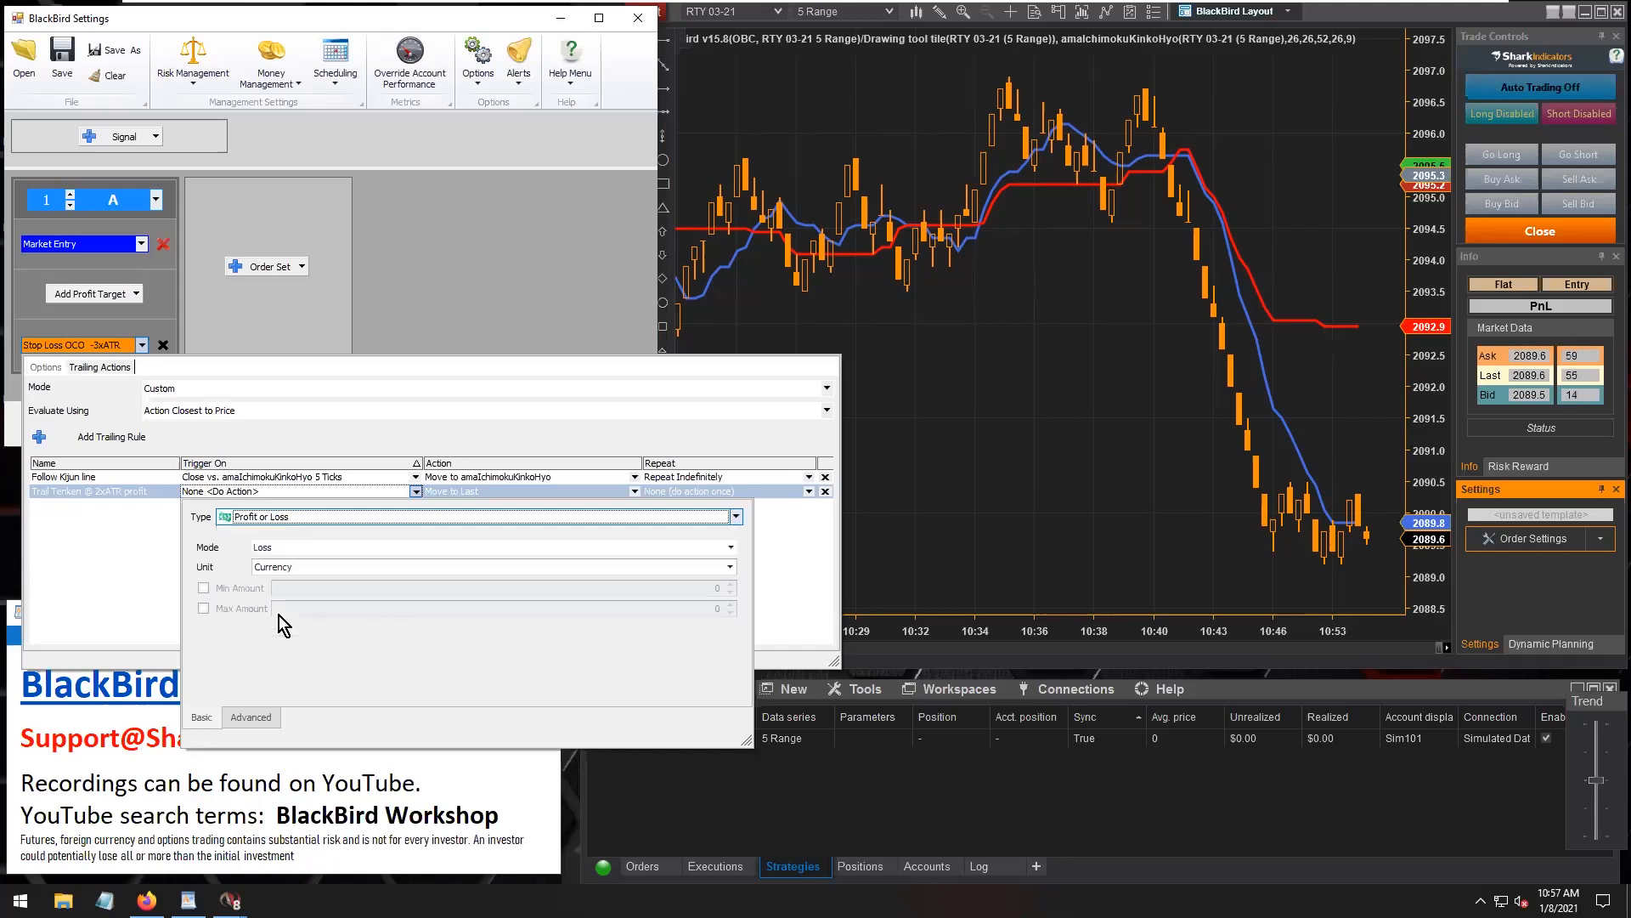
left_click(289, 547)
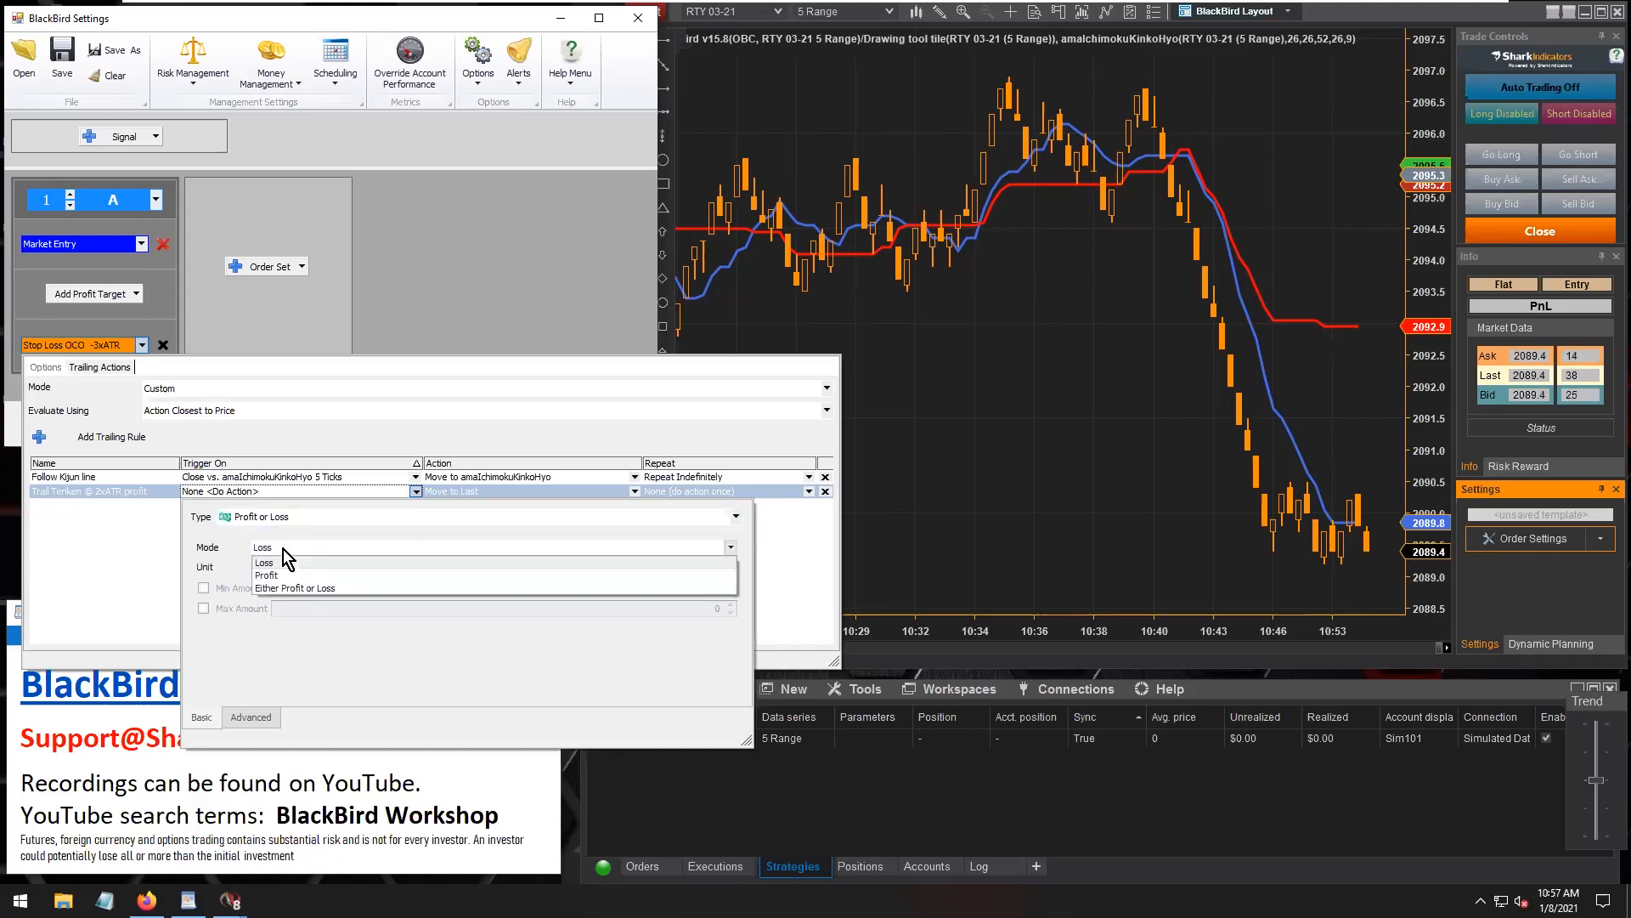
left_click(292, 576)
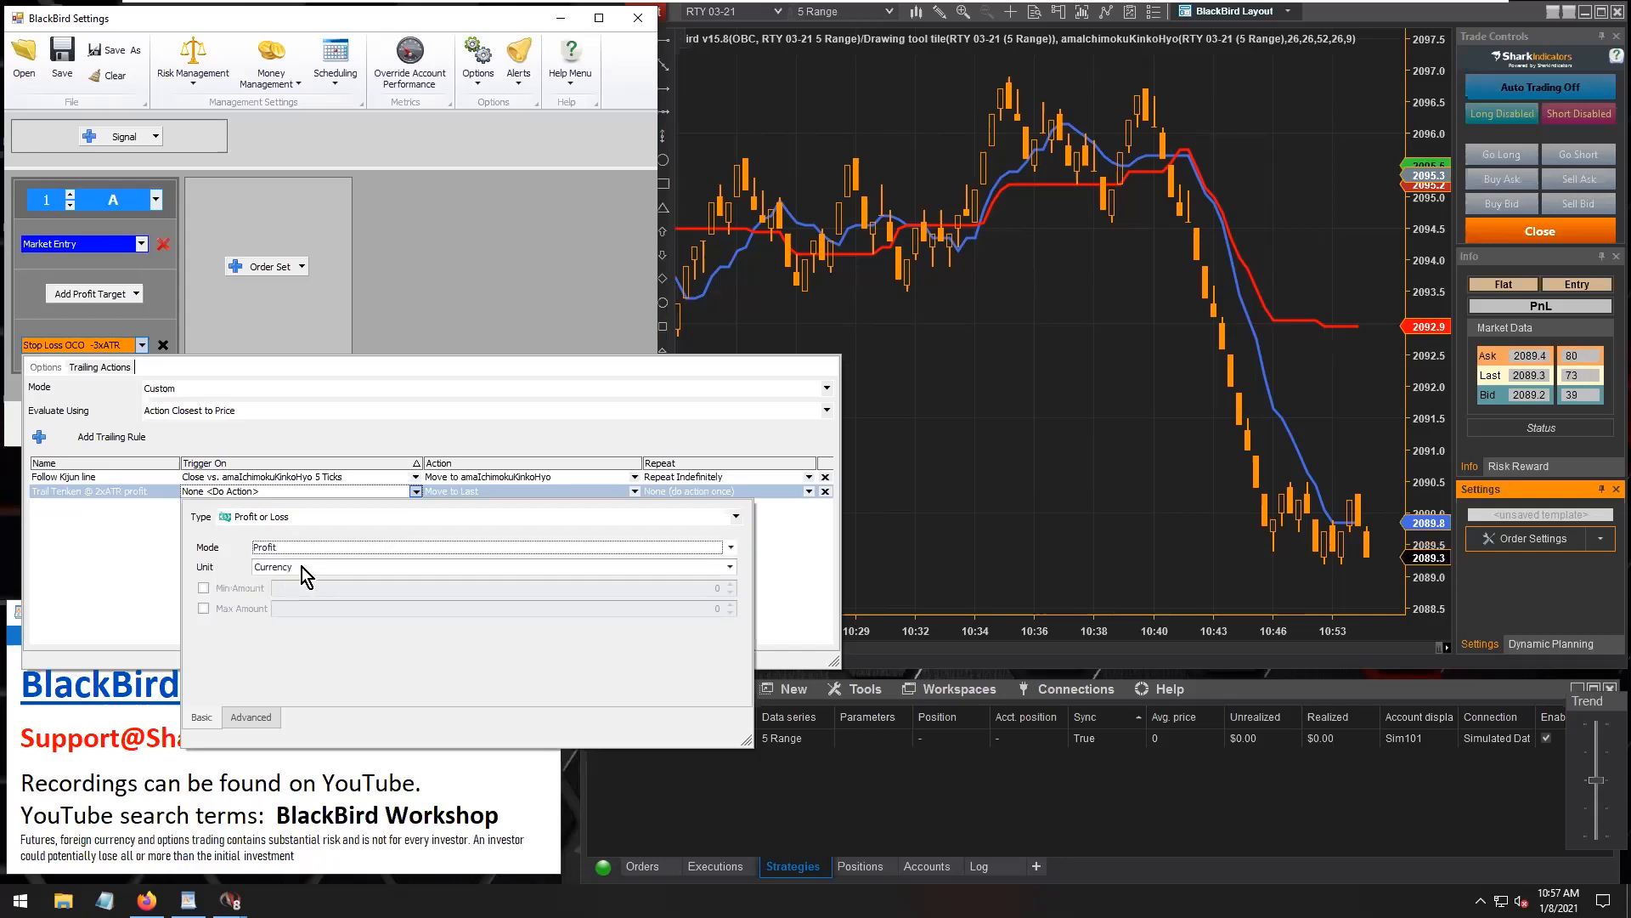
left_click(303, 566)
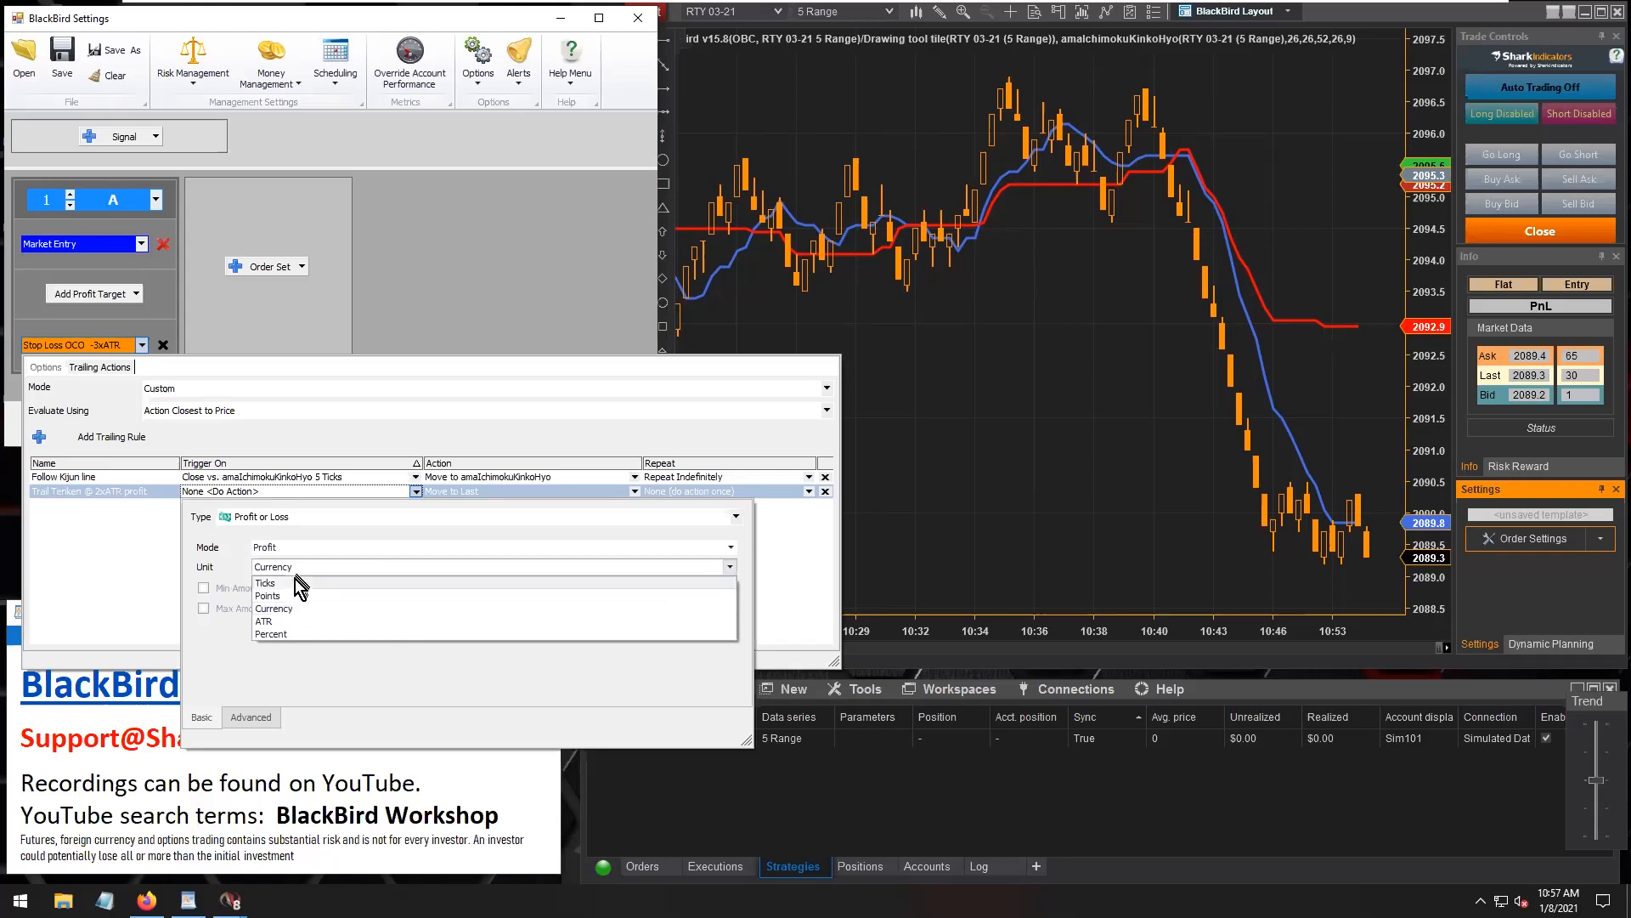
left_click(282, 624)
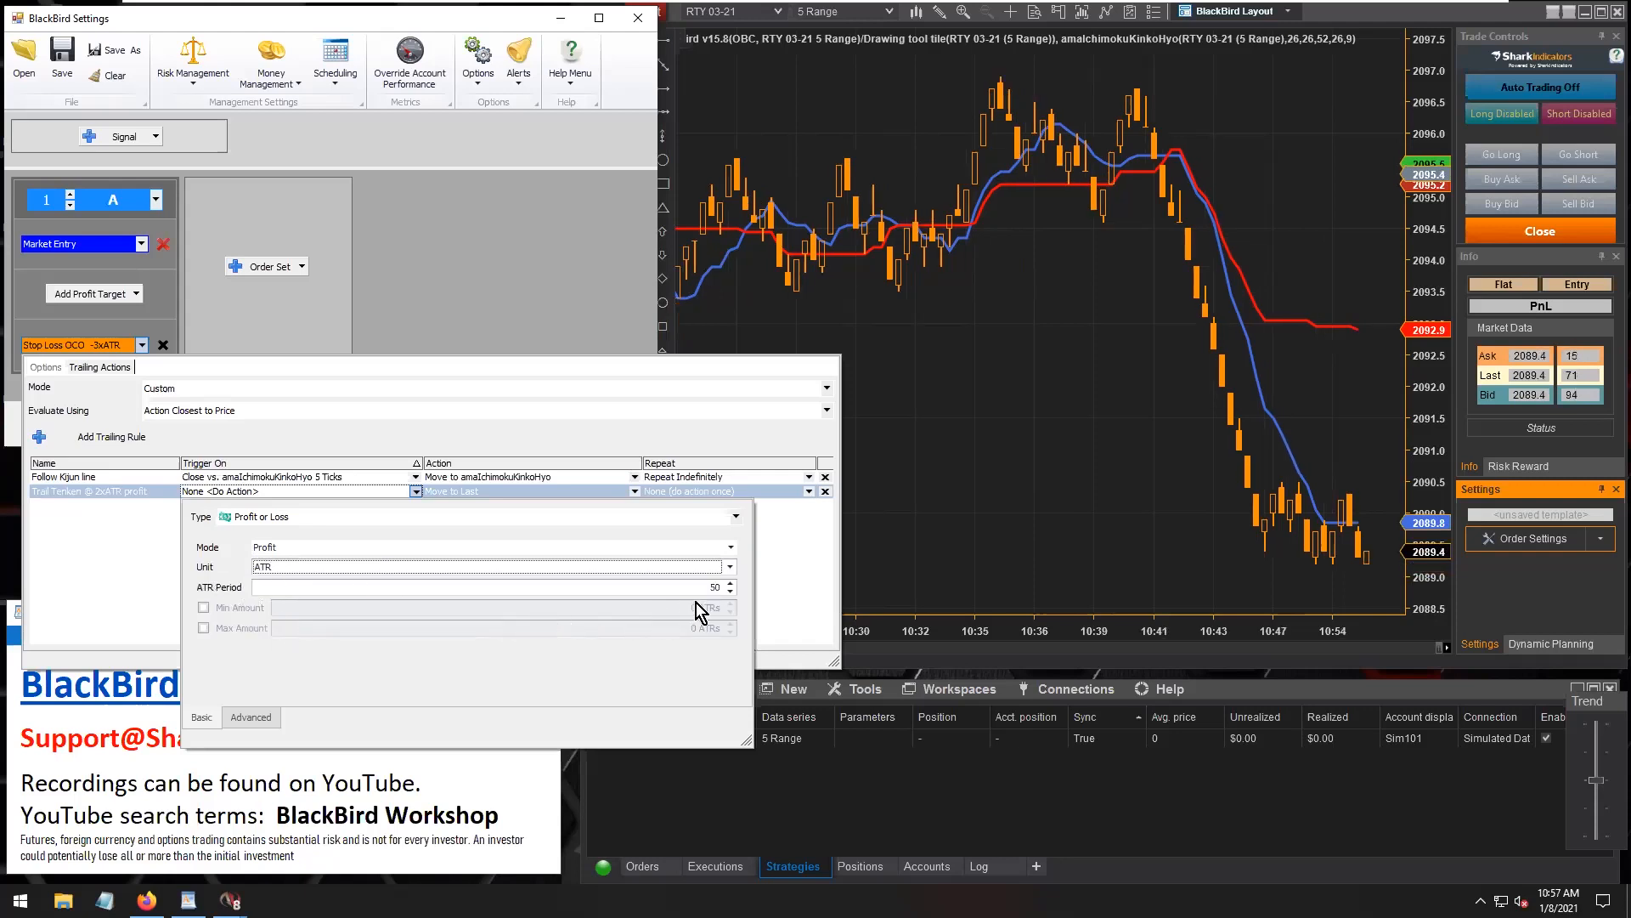
Enable the trigger's minimum amount at 2 ATRs, keep the ATR period at 50, and apply the trigger.
left_click(284, 585)
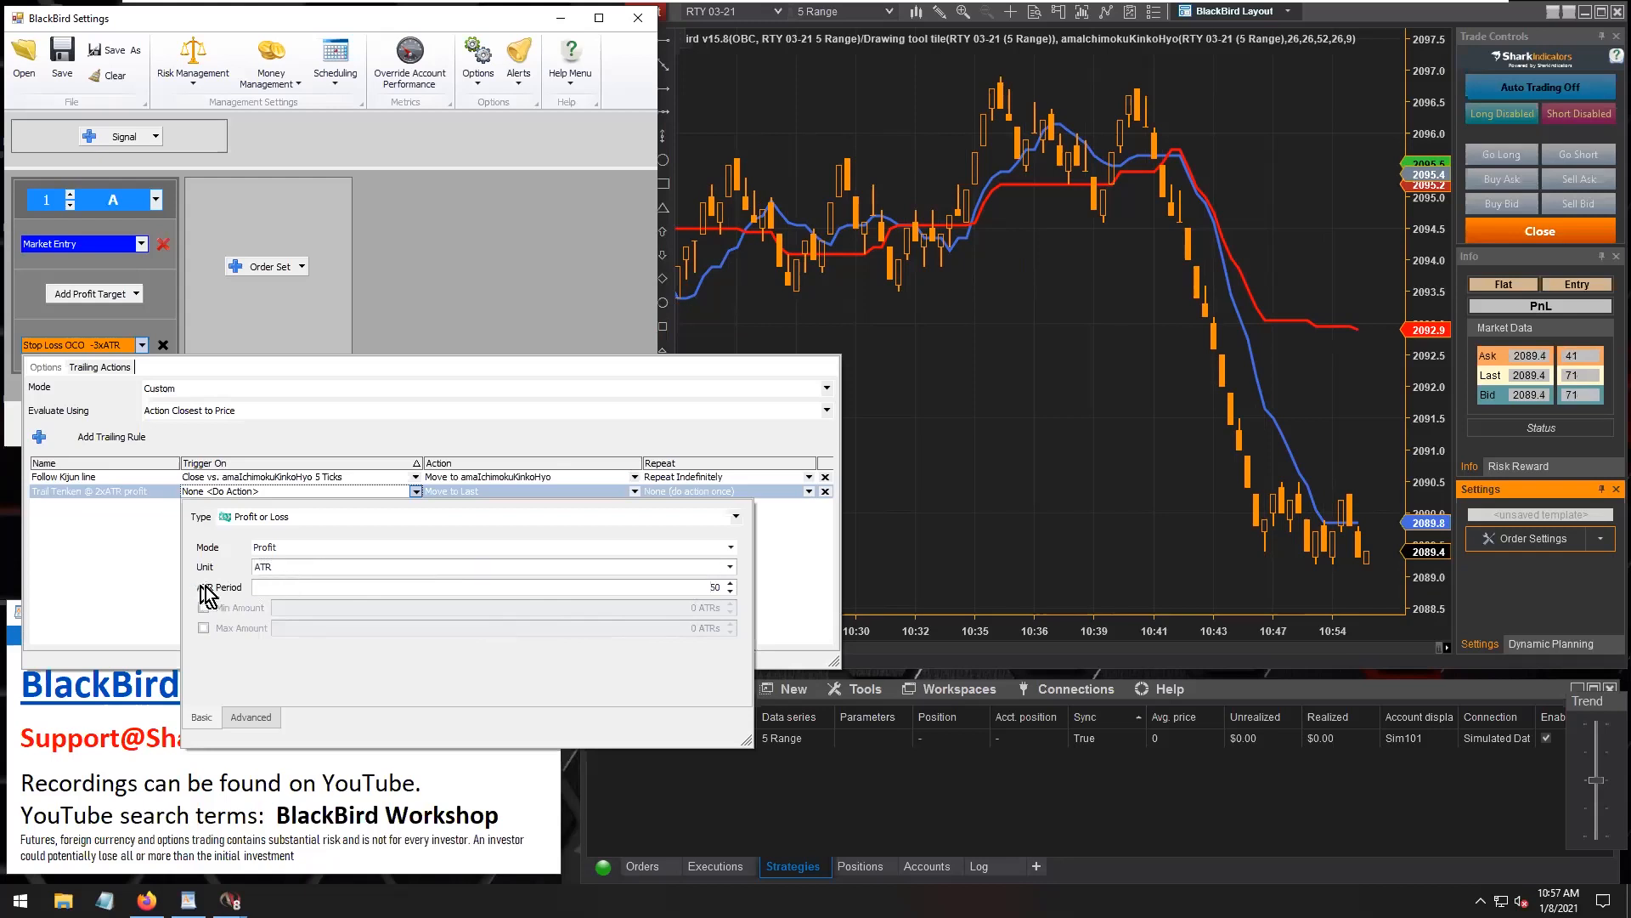
double_click(714, 586)
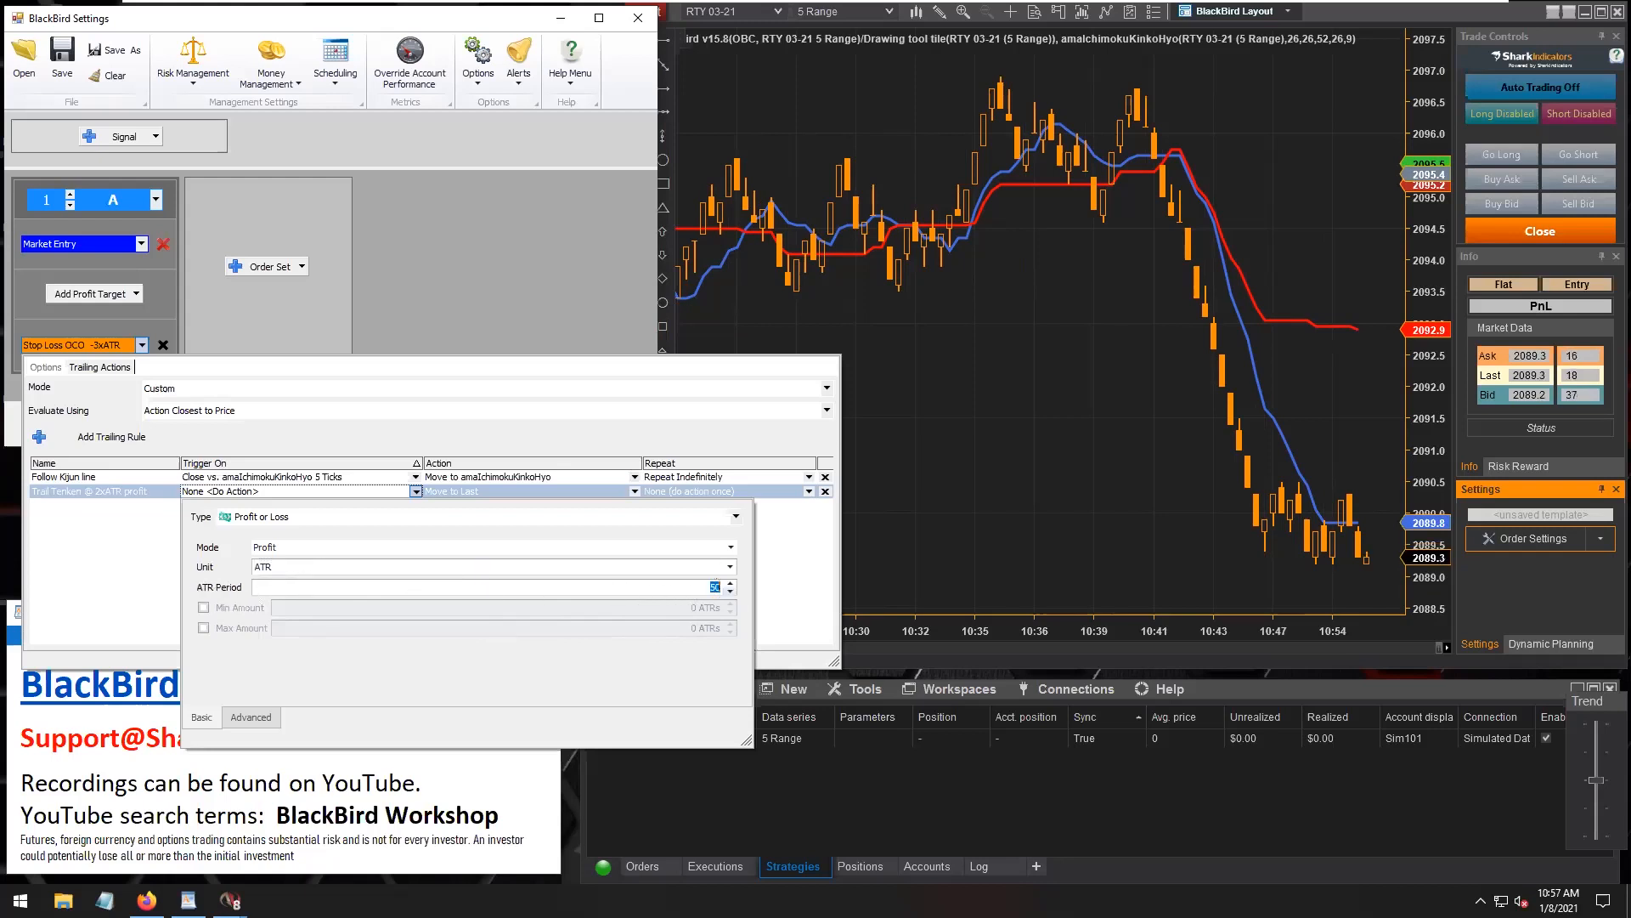
left_click(211, 609)
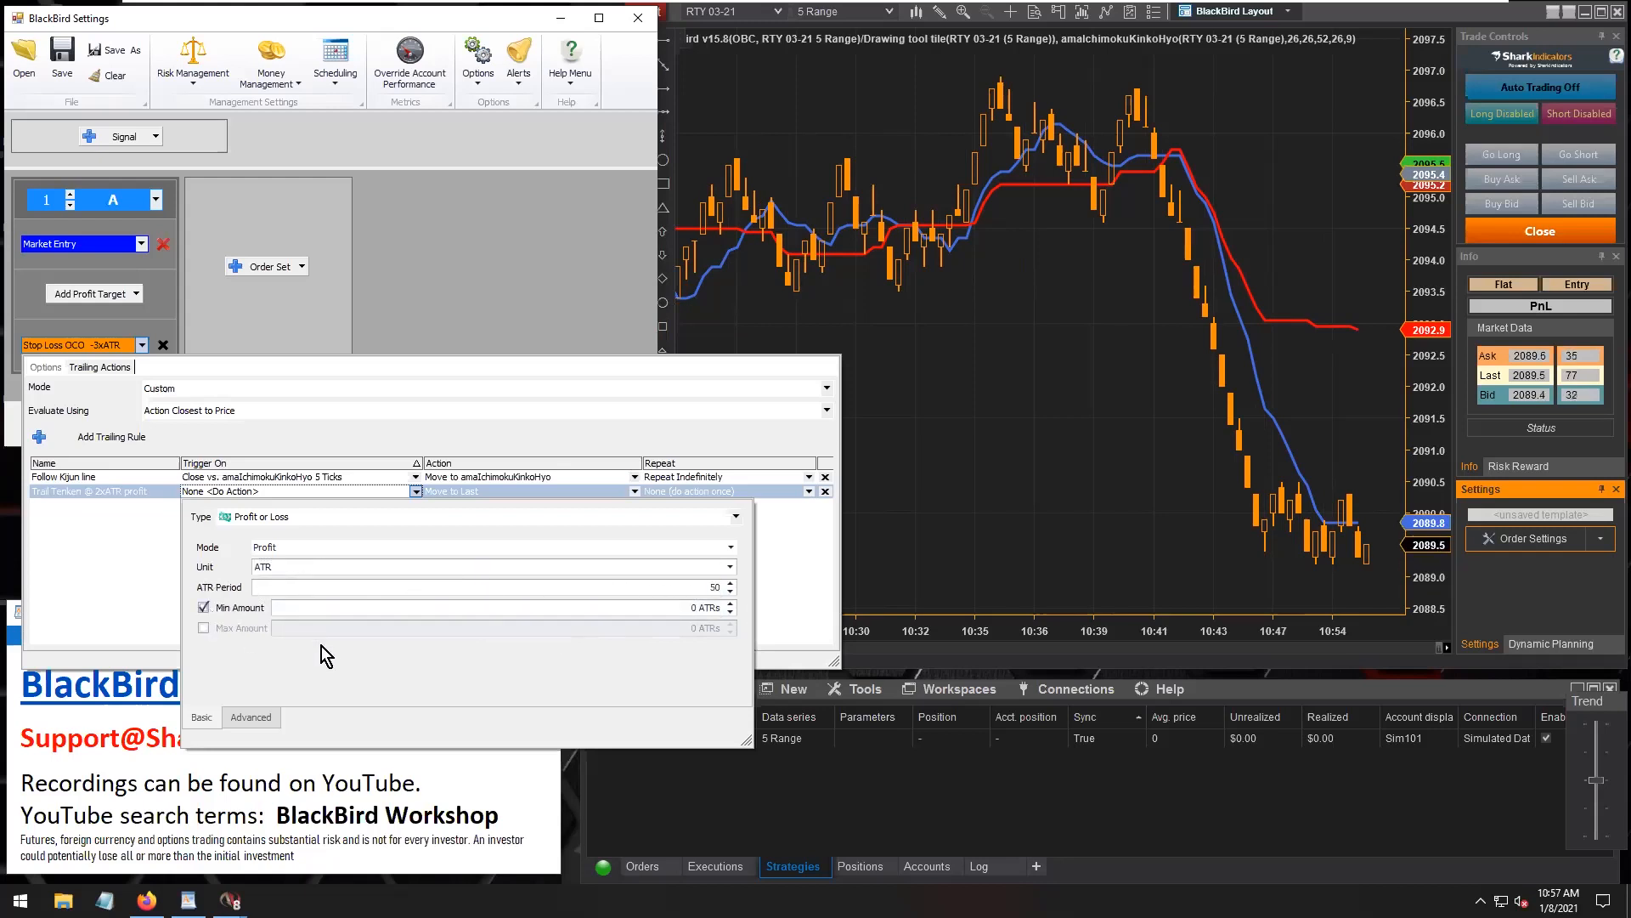
left_click(678, 607)
type(".")
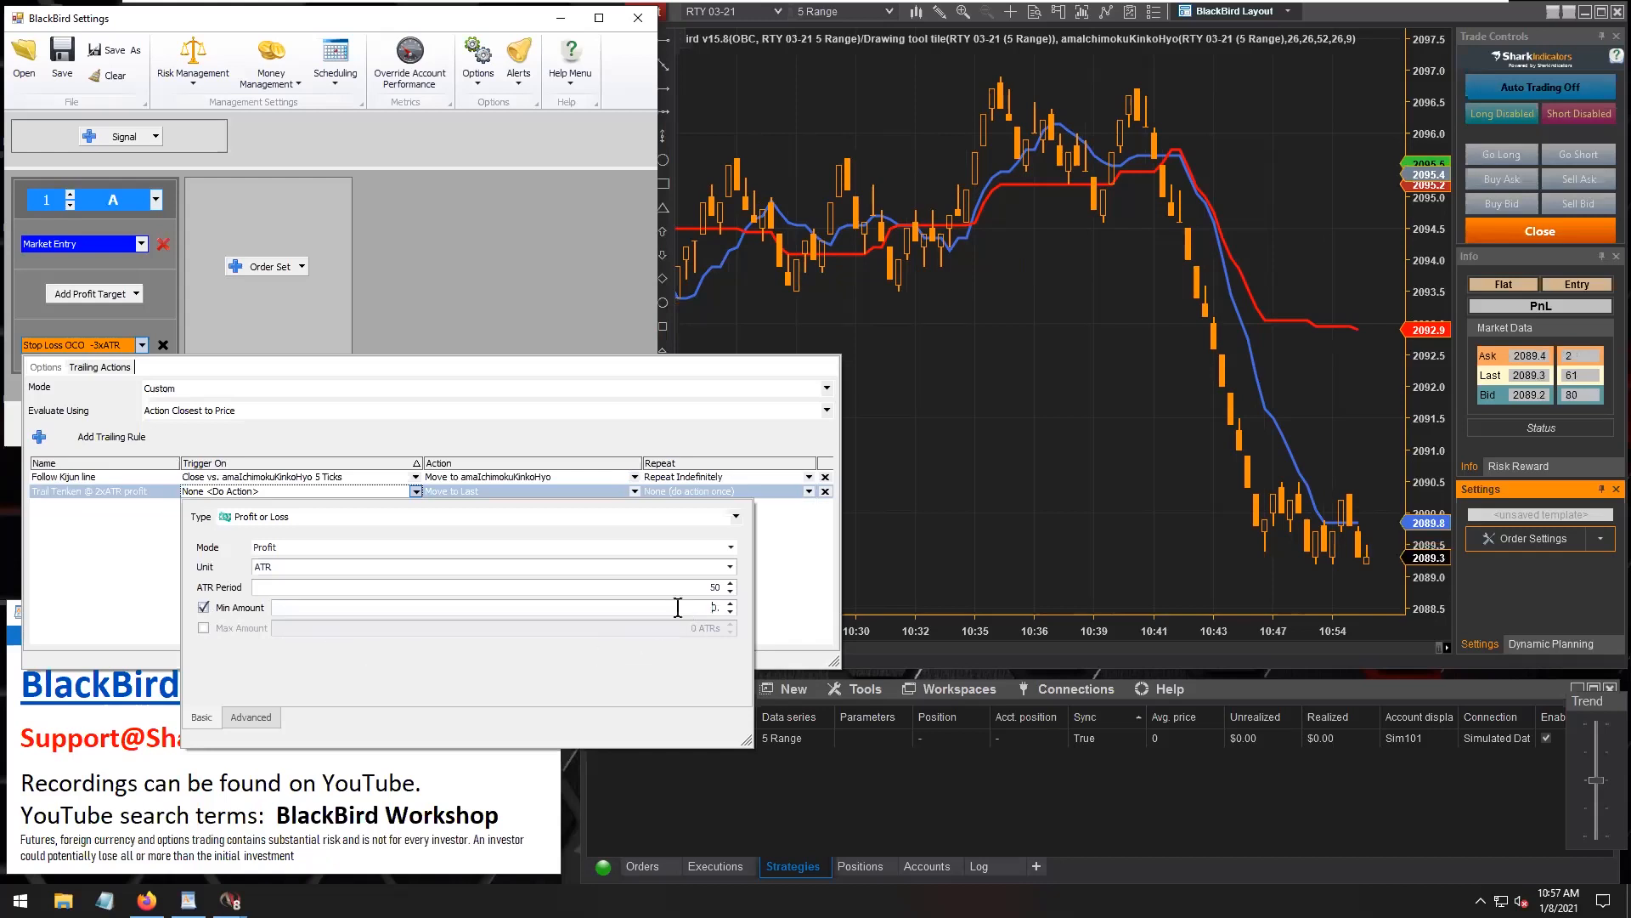
key("BackSpace")
type("2.")
key("BackSpace")
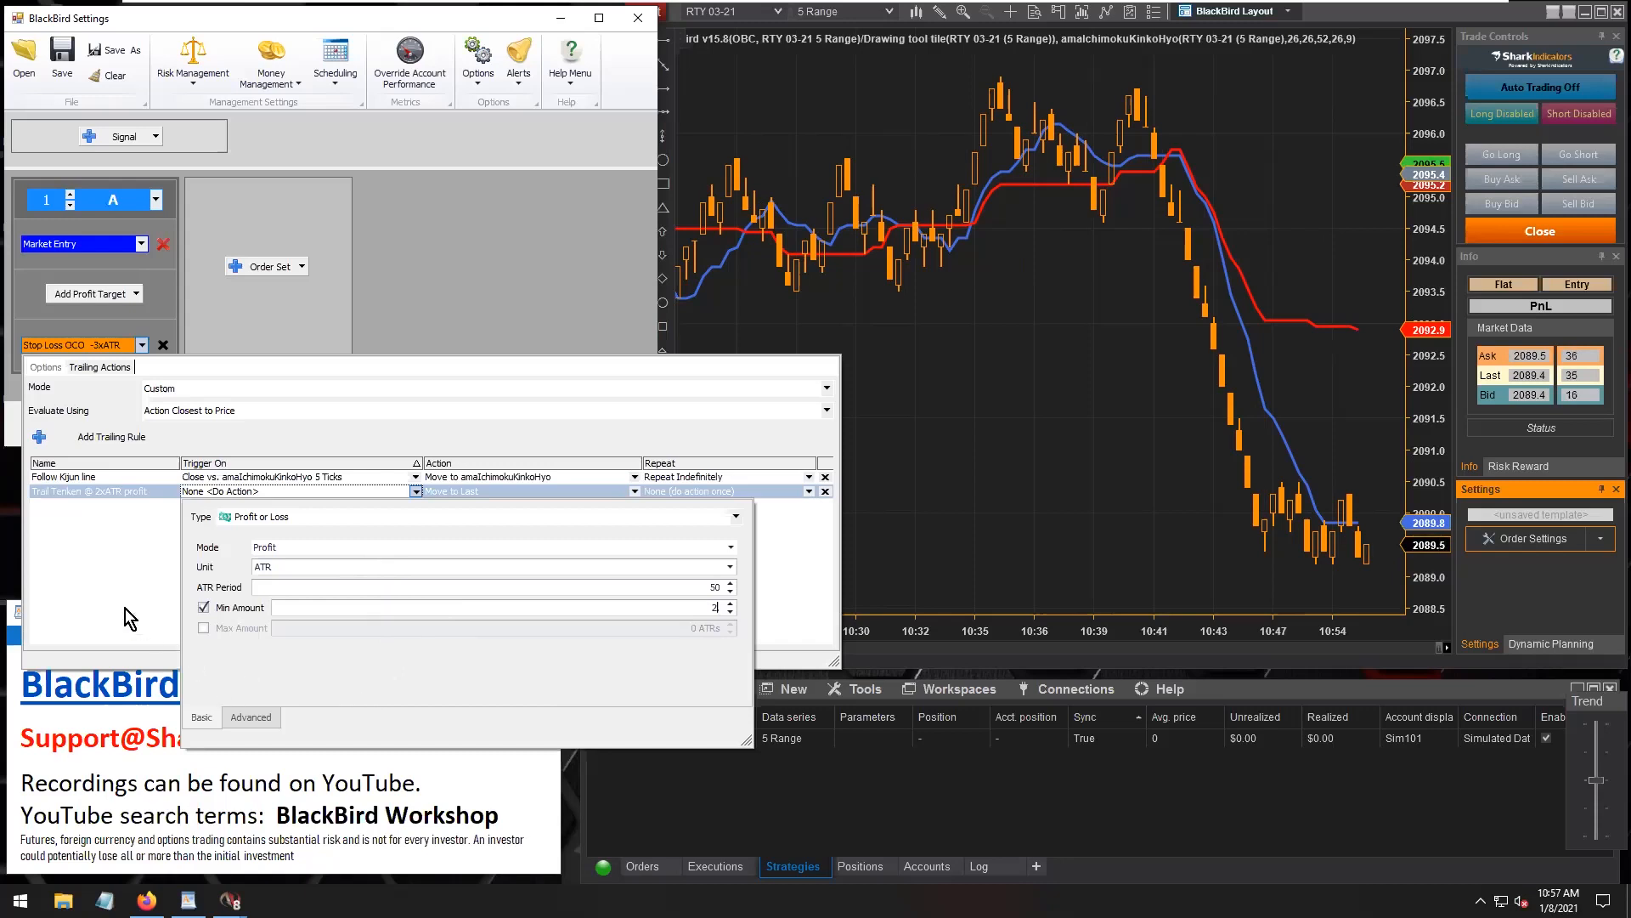
left_click(158, 583)
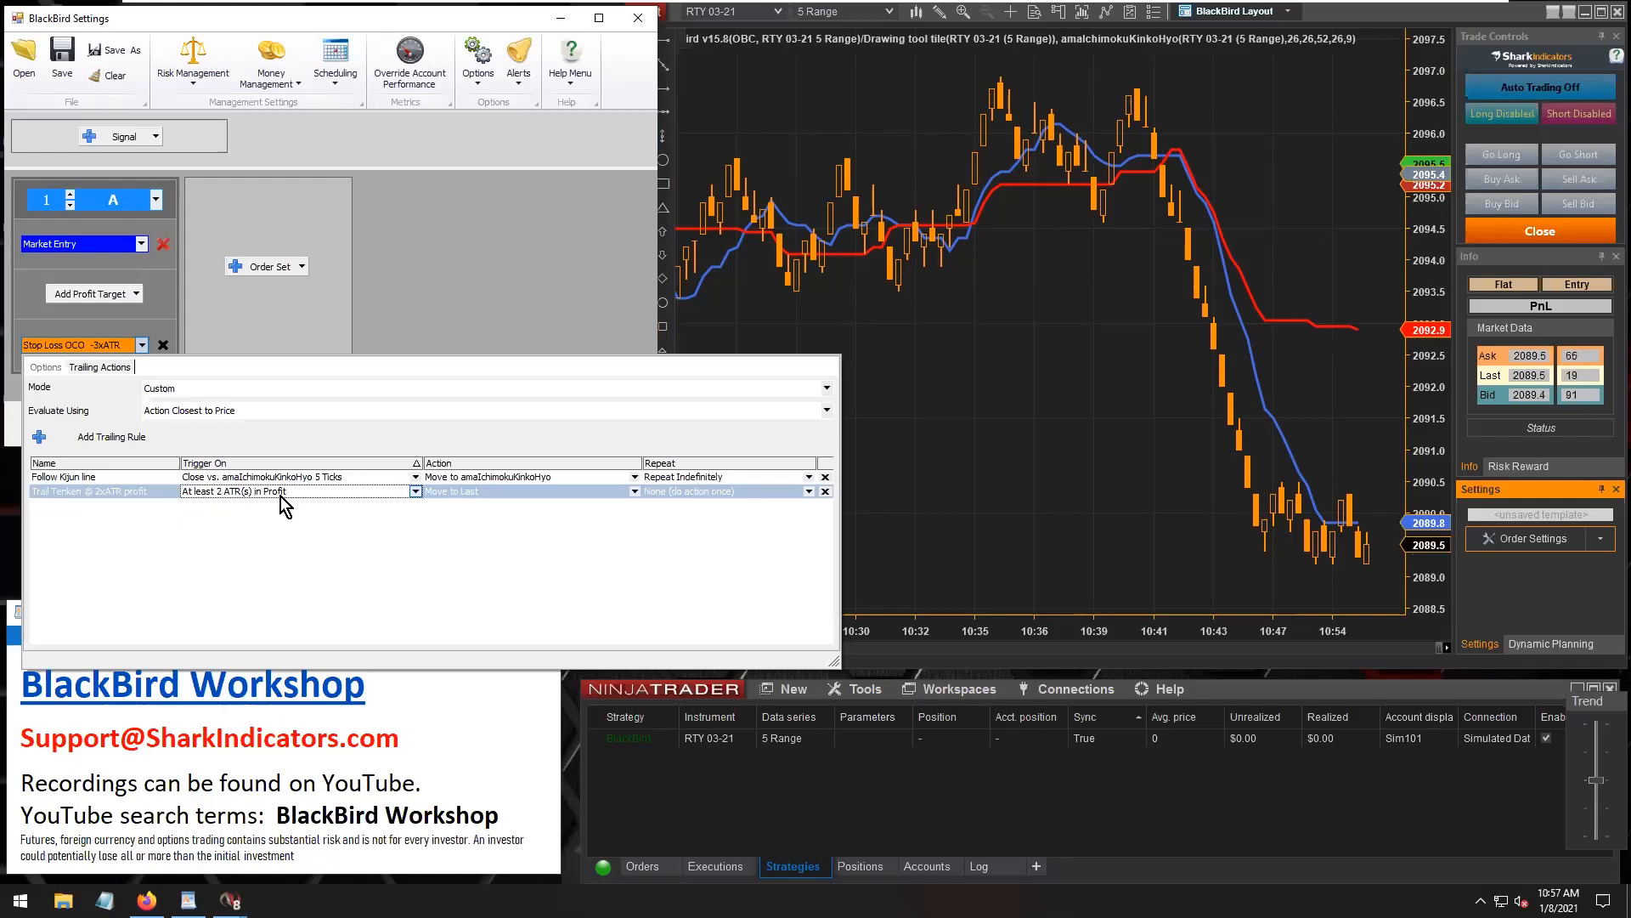
Set the Trail Tenken rule's action to move the order to the amaIchimokuKinkoHyo indicator value, using the Tenkan Sen plot for longs and shorts.
left_click(492, 494)
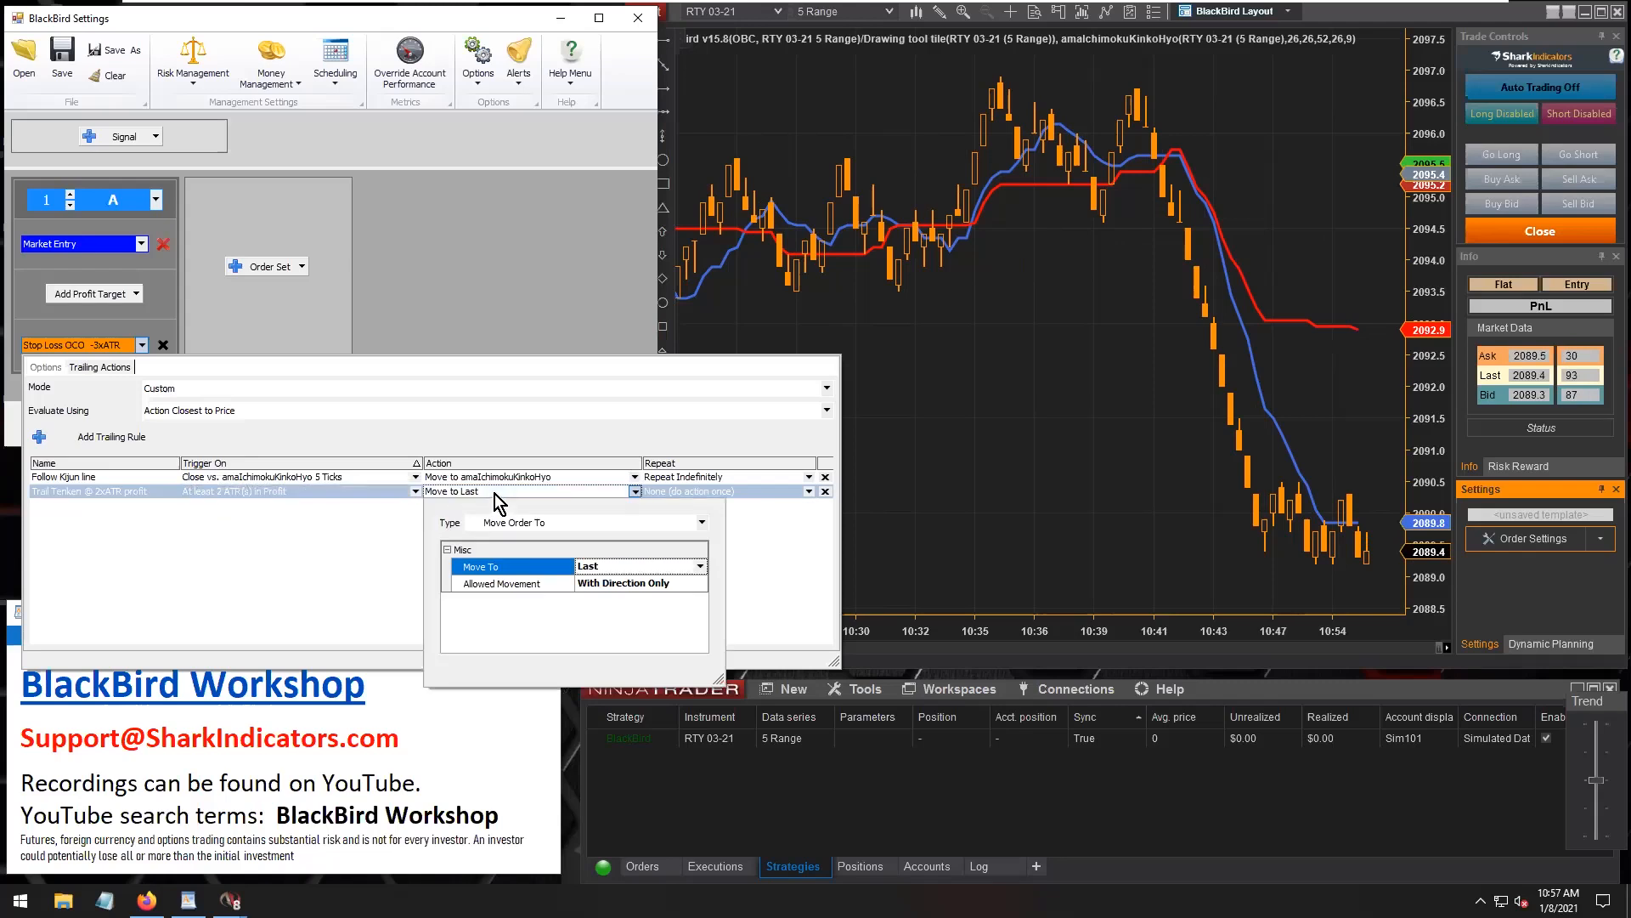
left_click(612, 568)
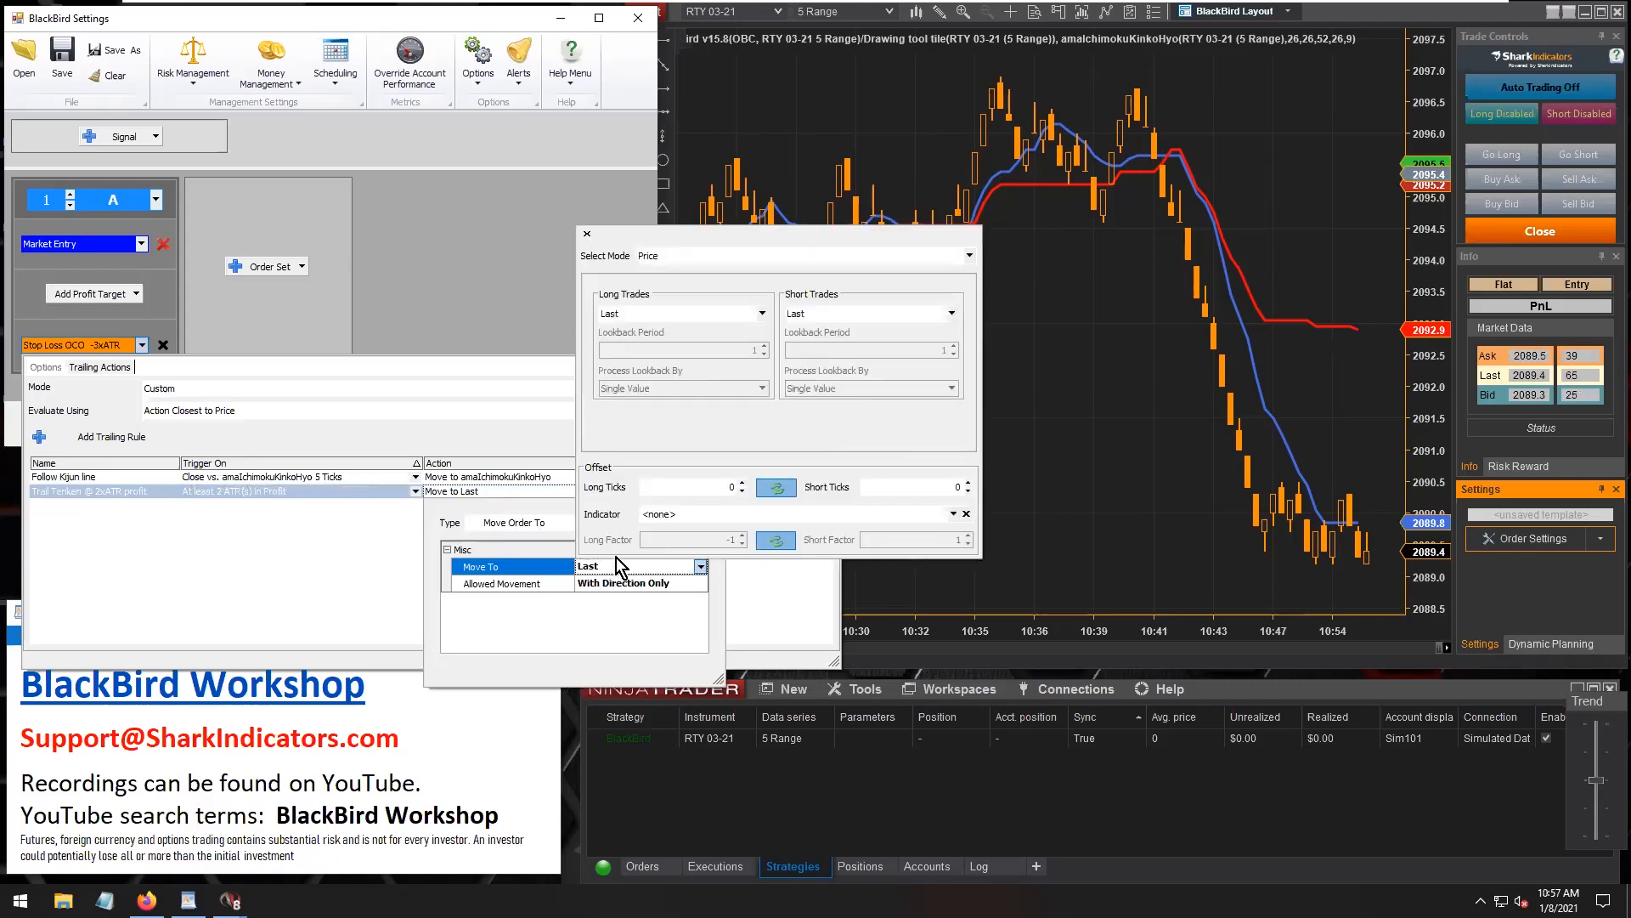
left_click(679, 258)
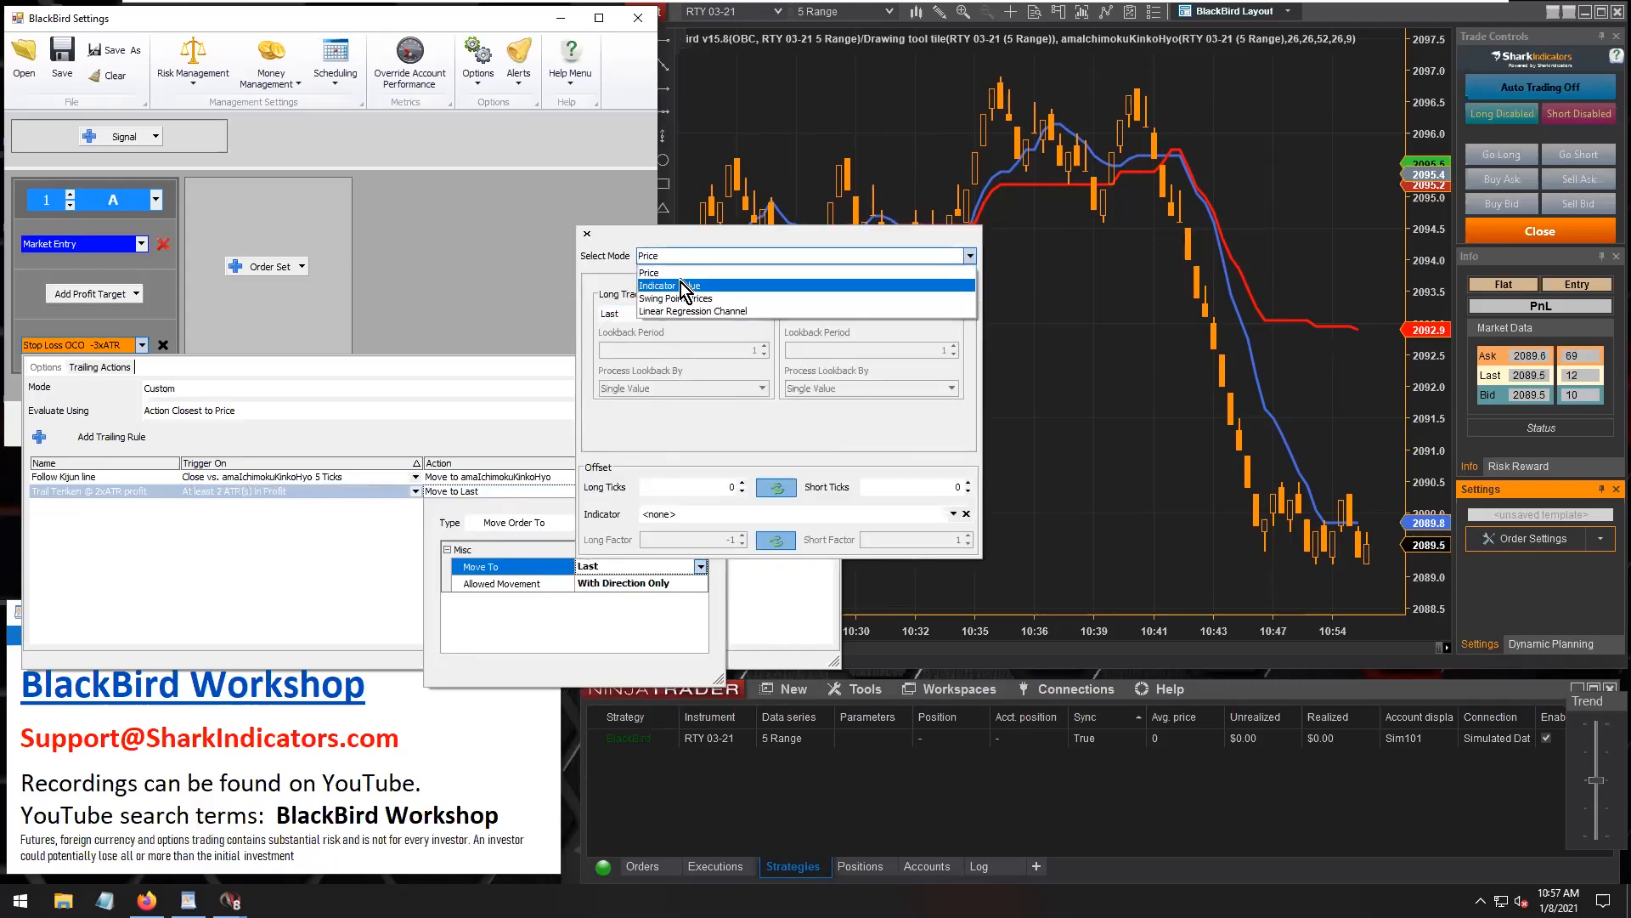
left_click(681, 284)
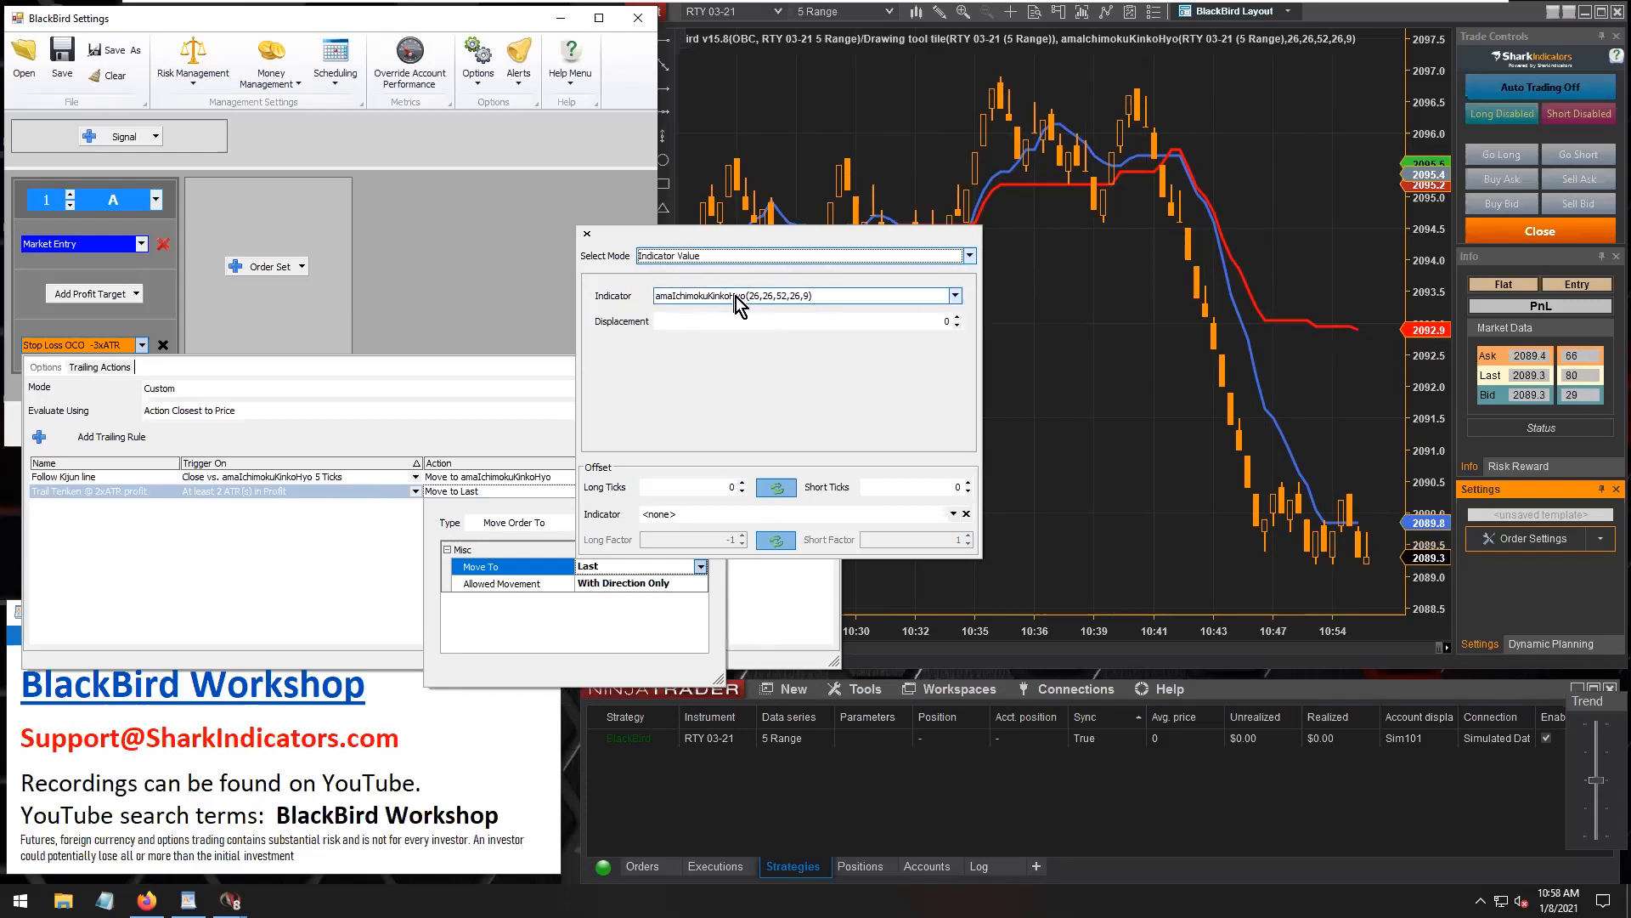
left_click(833, 302)
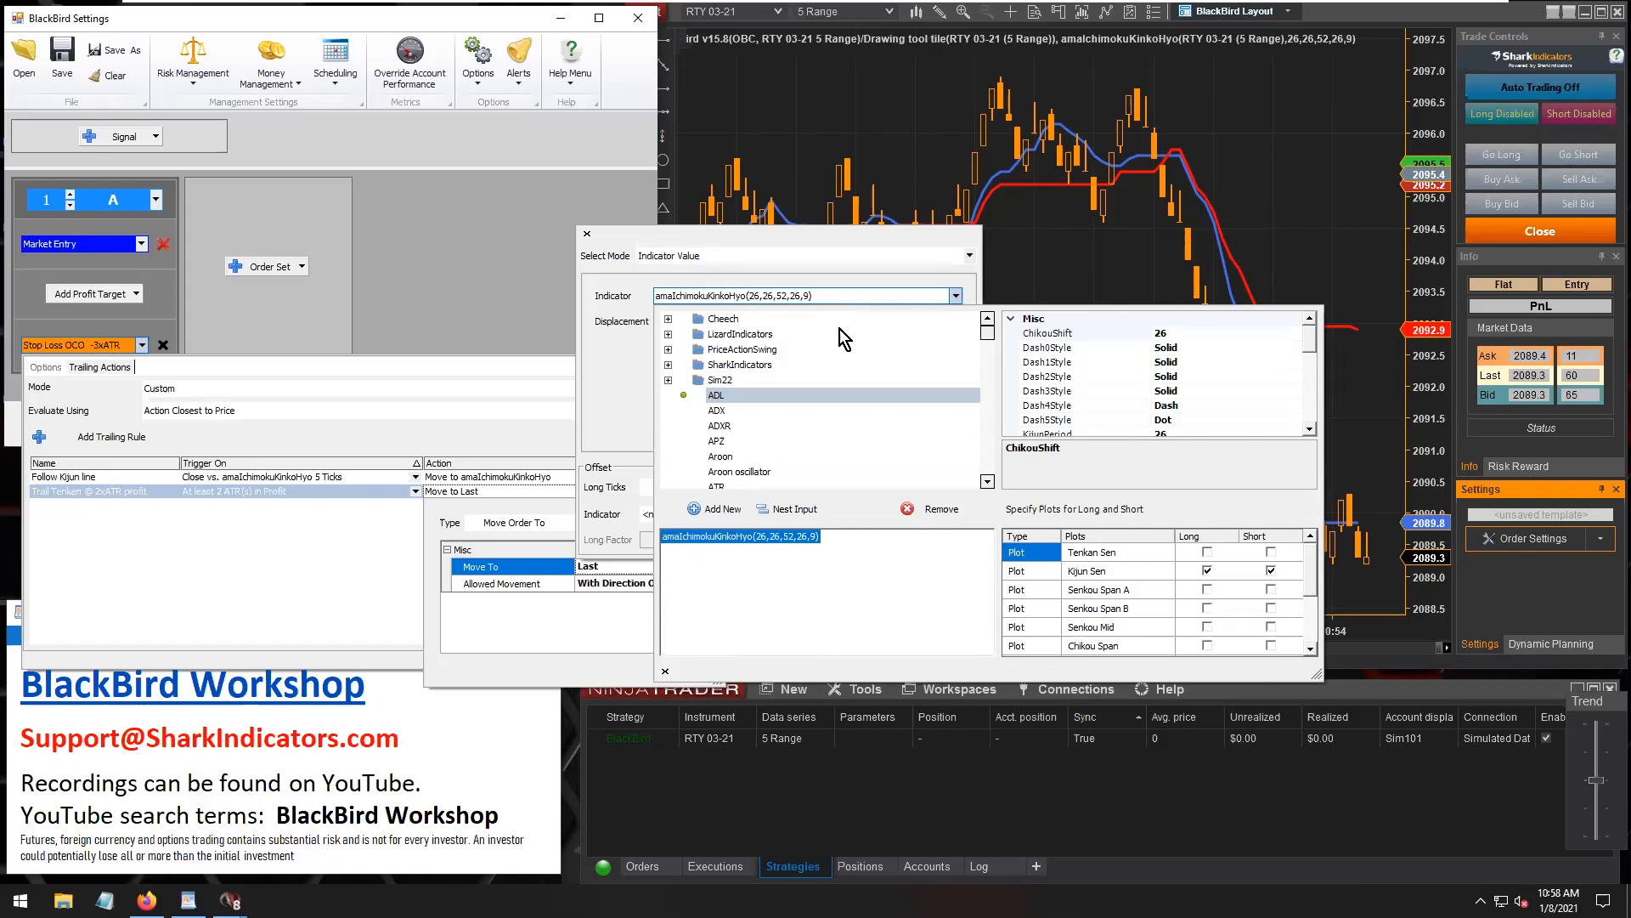
left_click(1207, 552)
left_click(1271, 552)
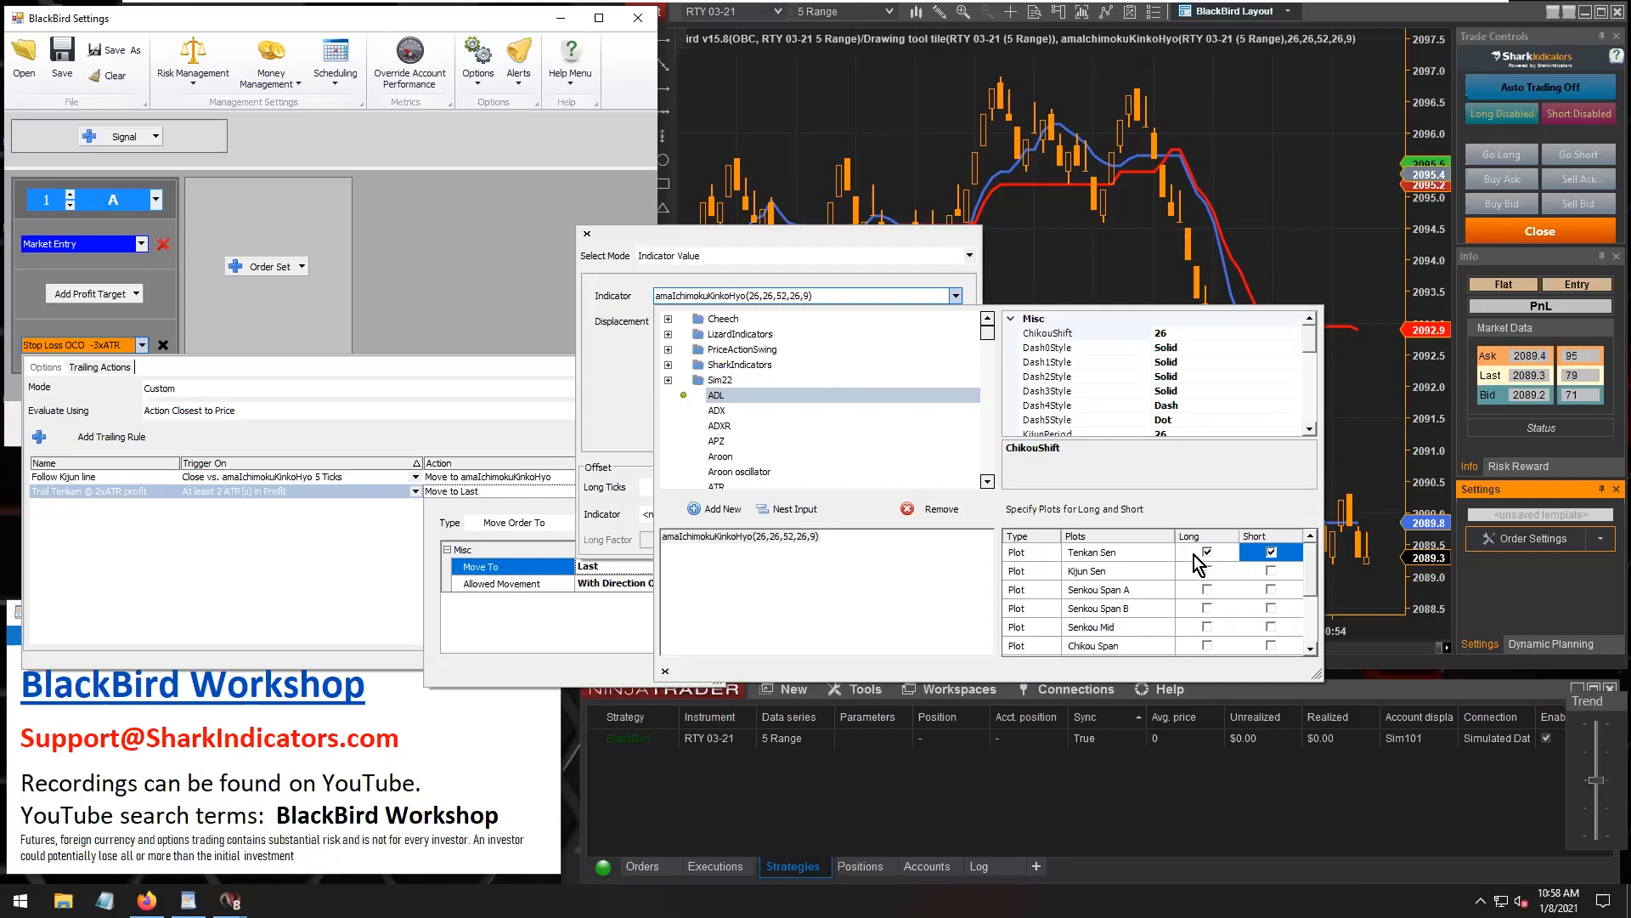
left_click(759, 595)
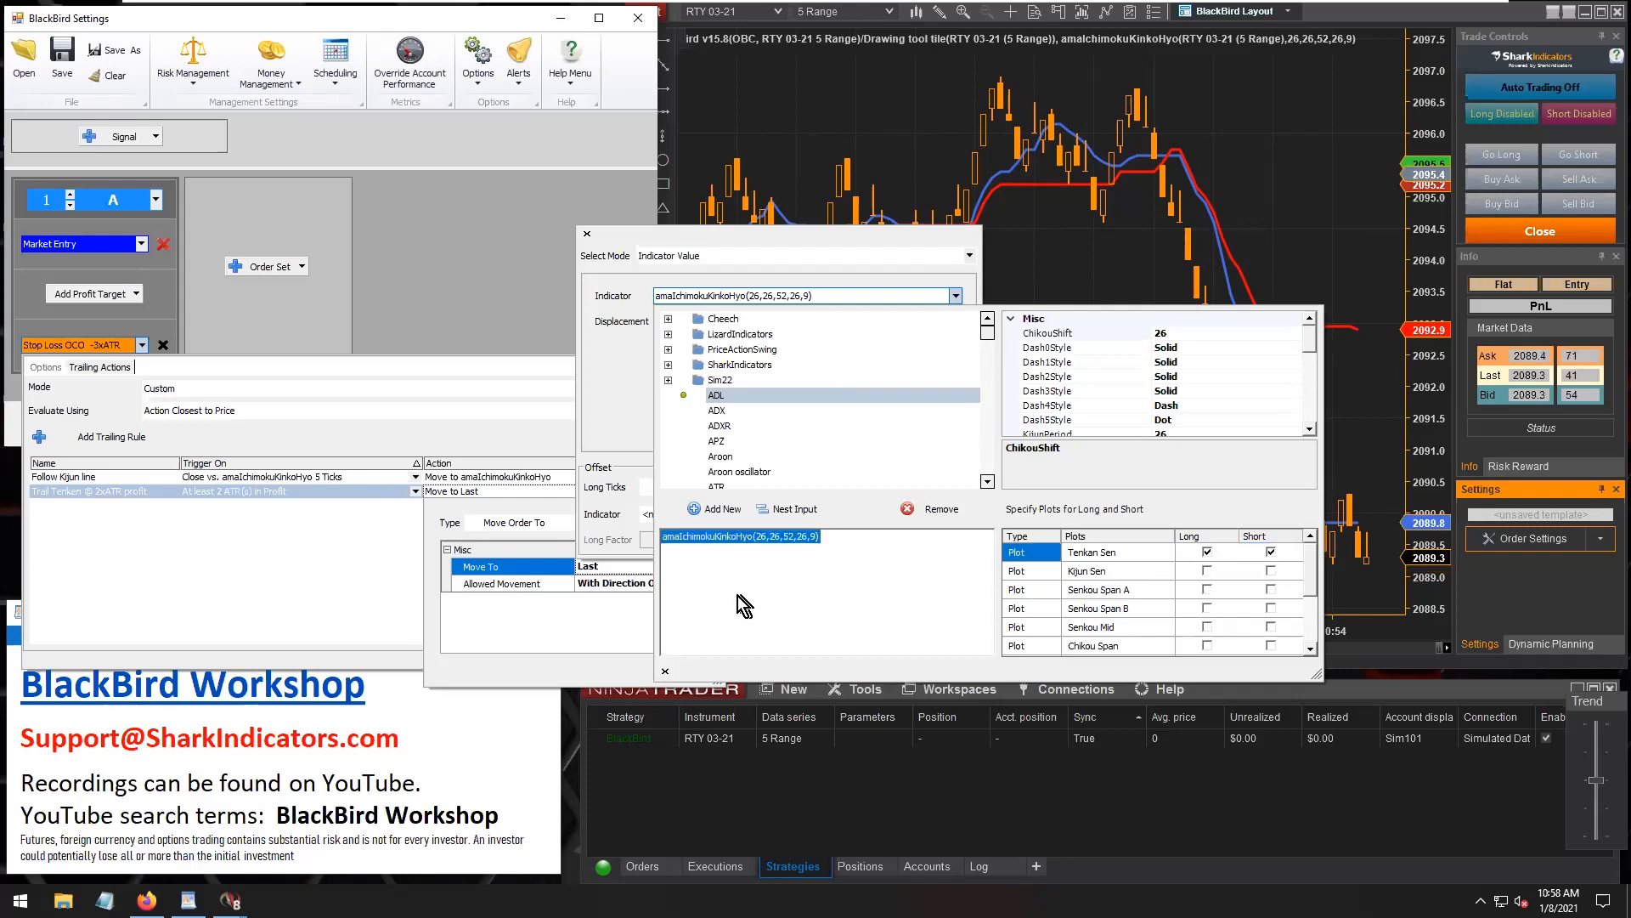
left_click(610, 476)
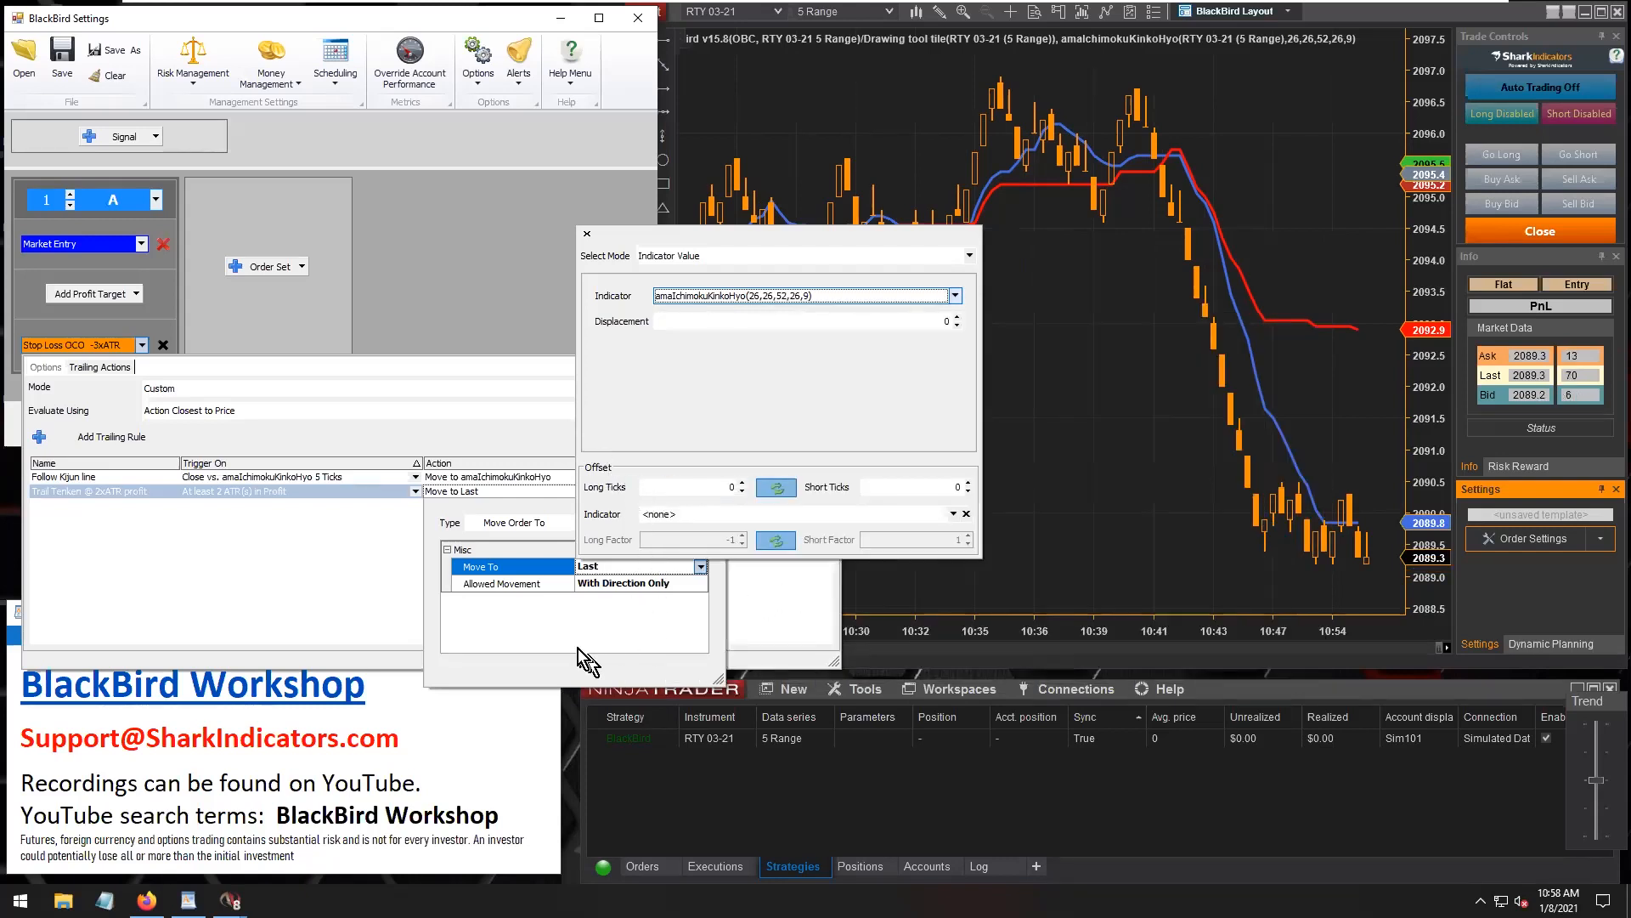
left_click(543, 633)
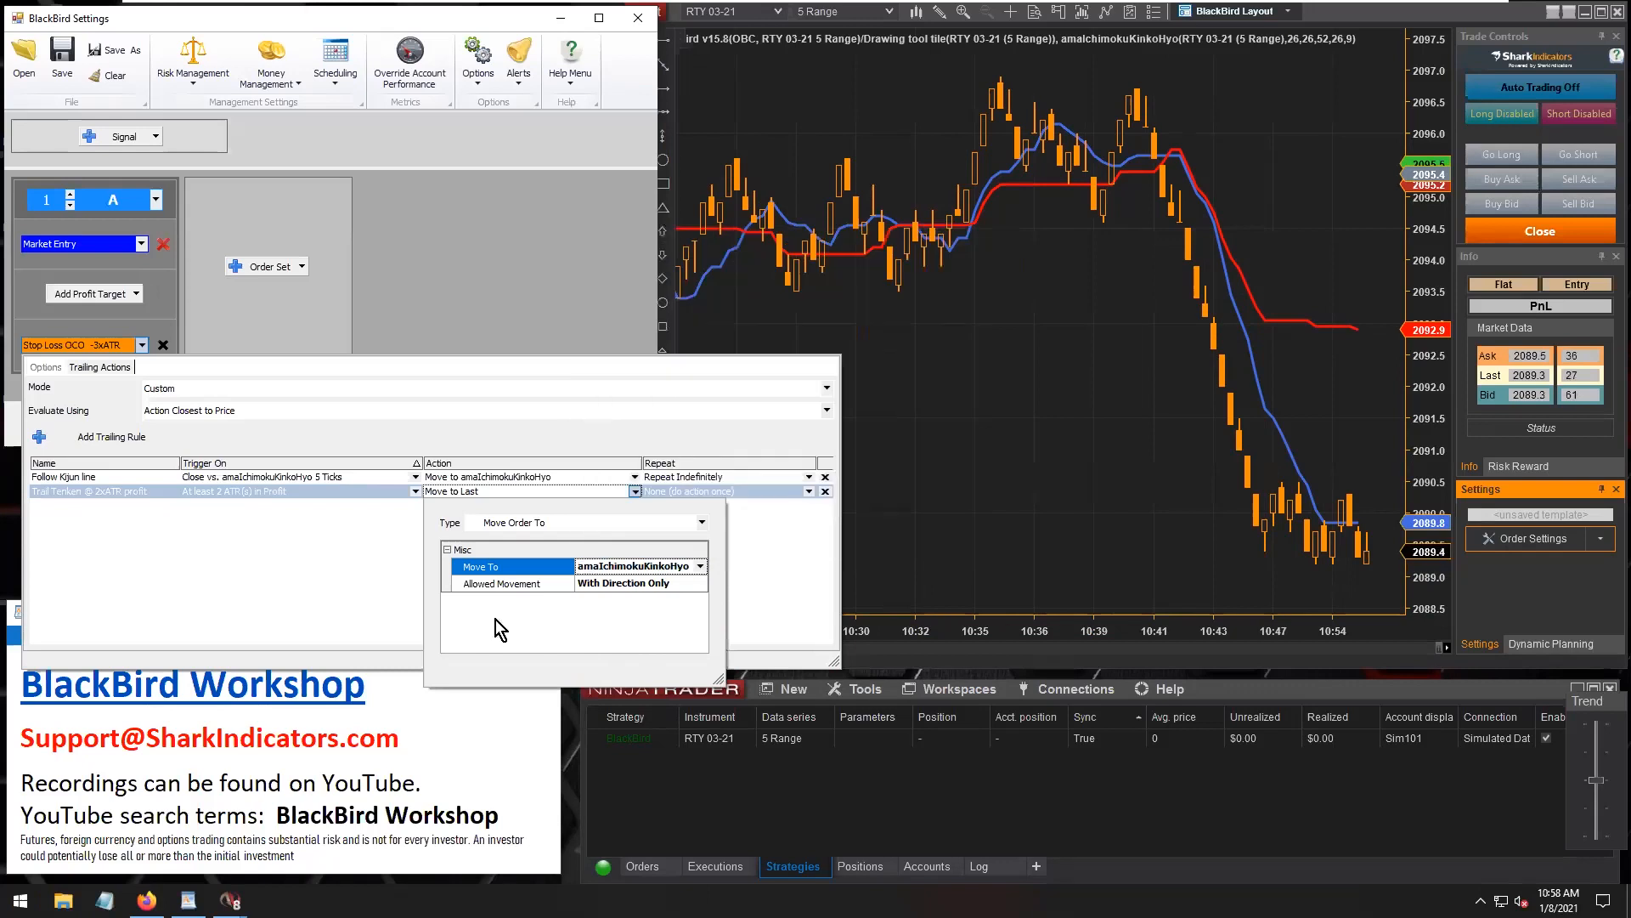
Set the Trail Tenken rule to Repeat Indefinitely every 1 bar and apply the repeat setting.
left_click(672, 490)
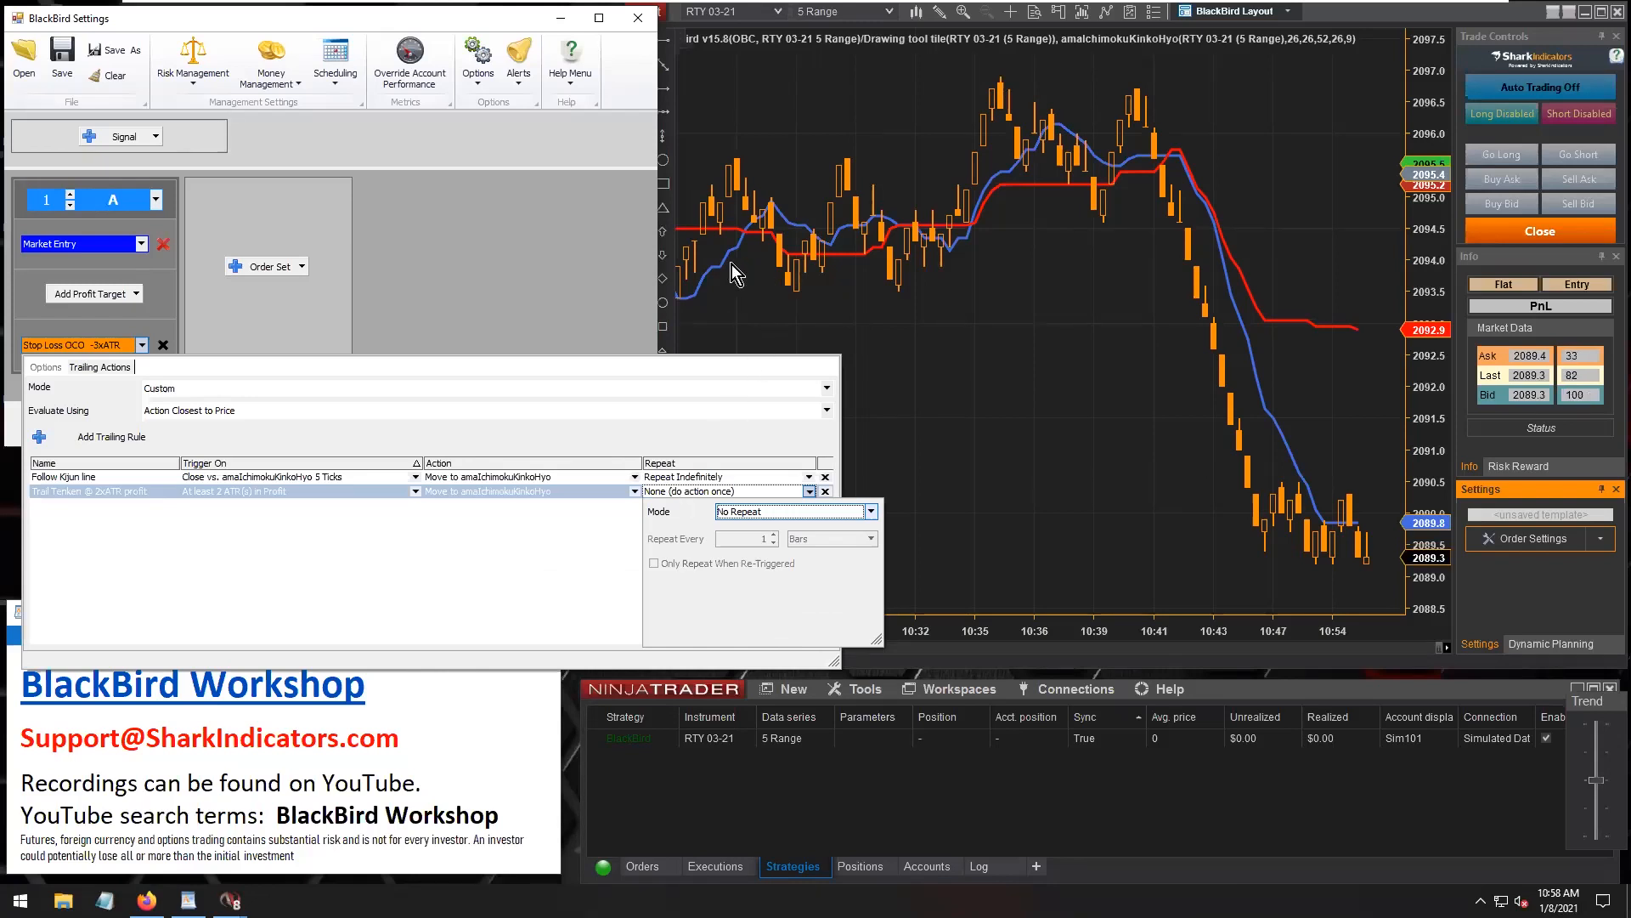
left_click(766, 514)
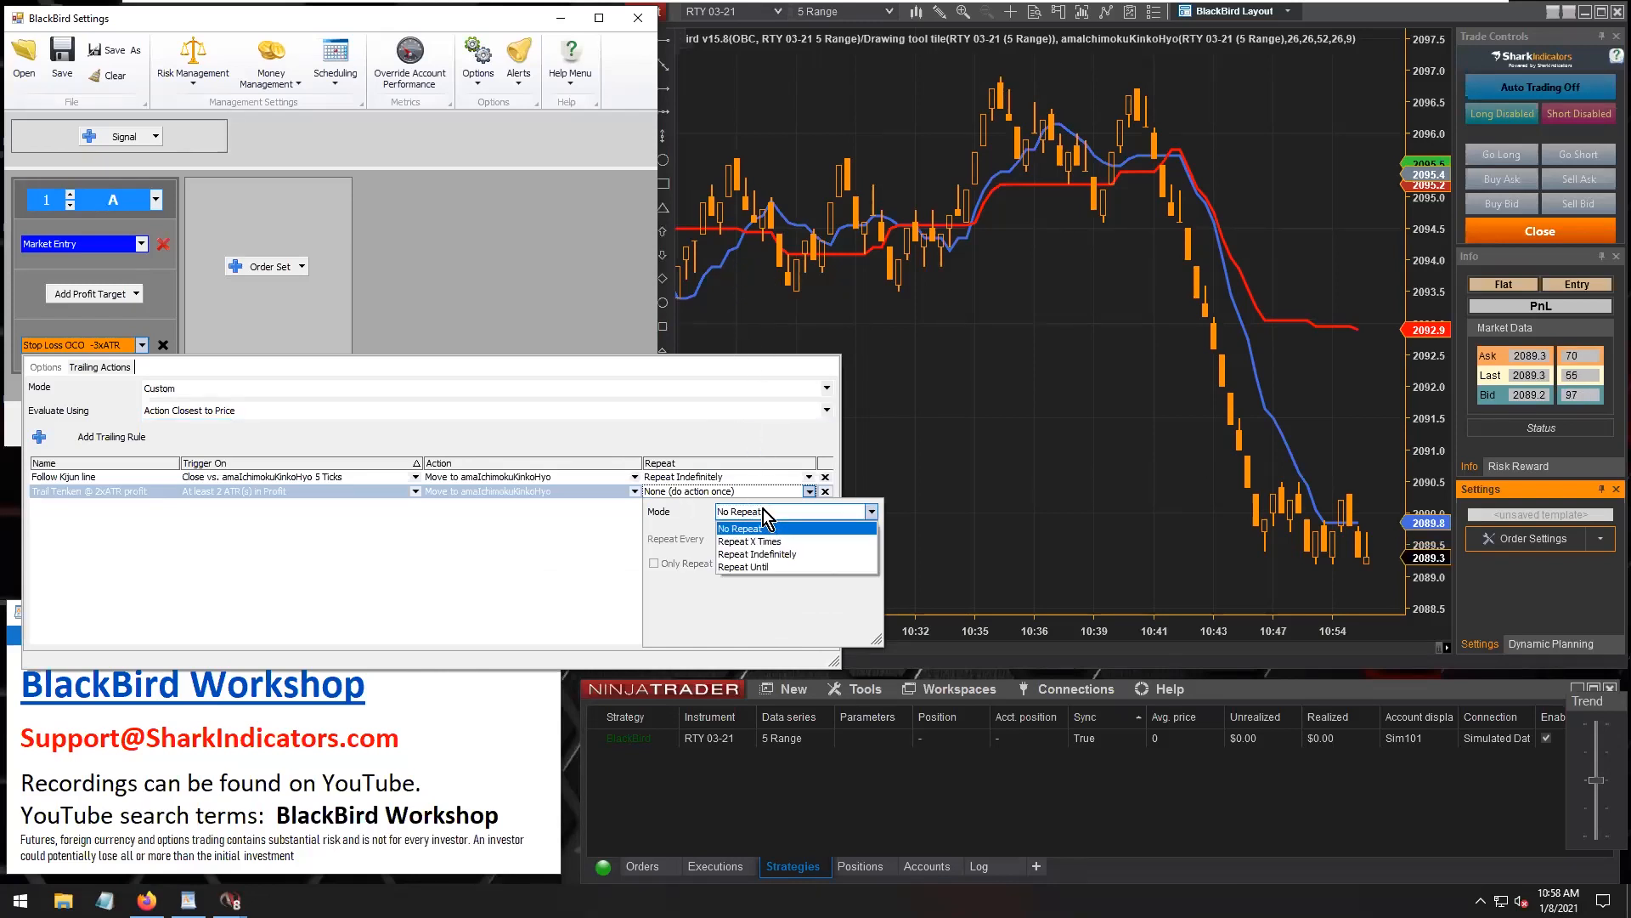
left_click(775, 553)
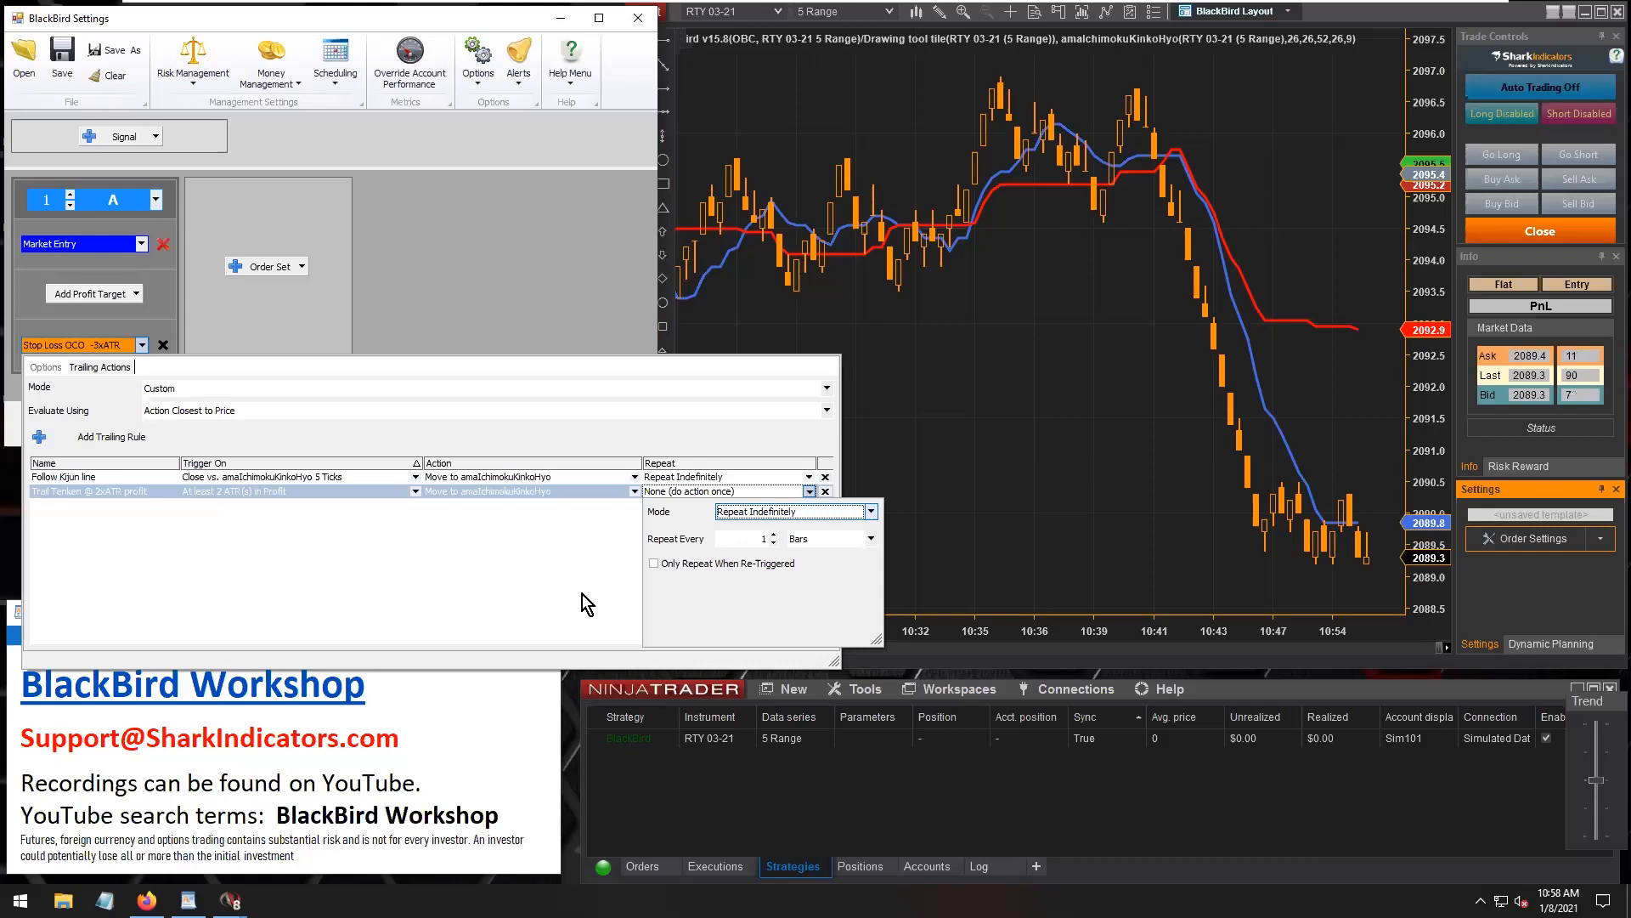
left_click(361, 584)
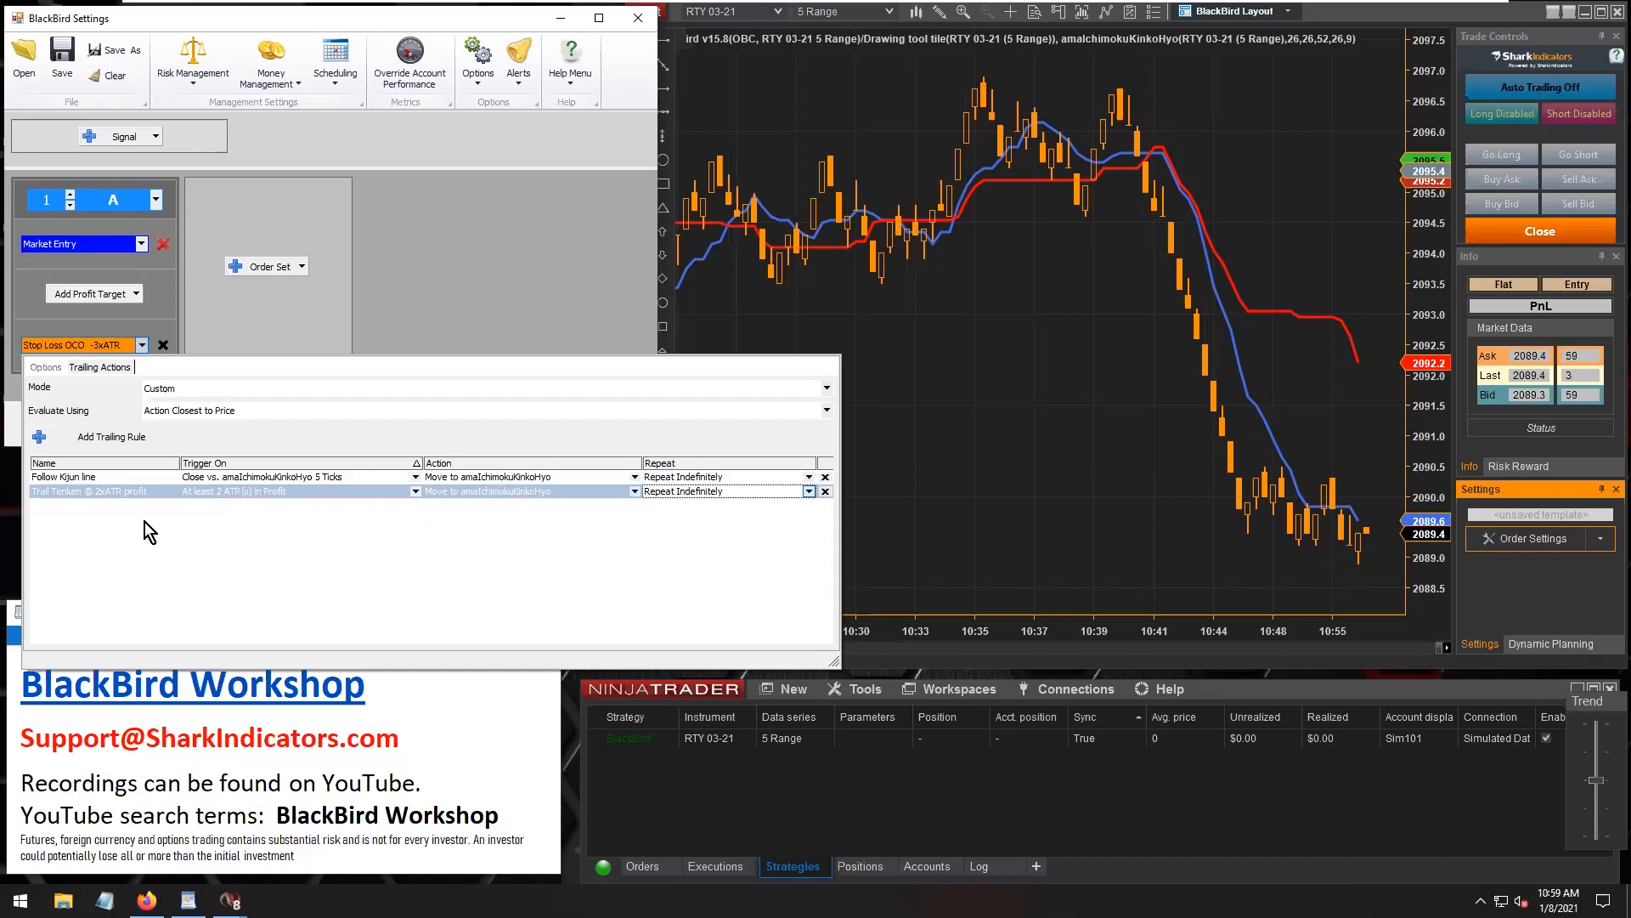
left_click(101, 478)
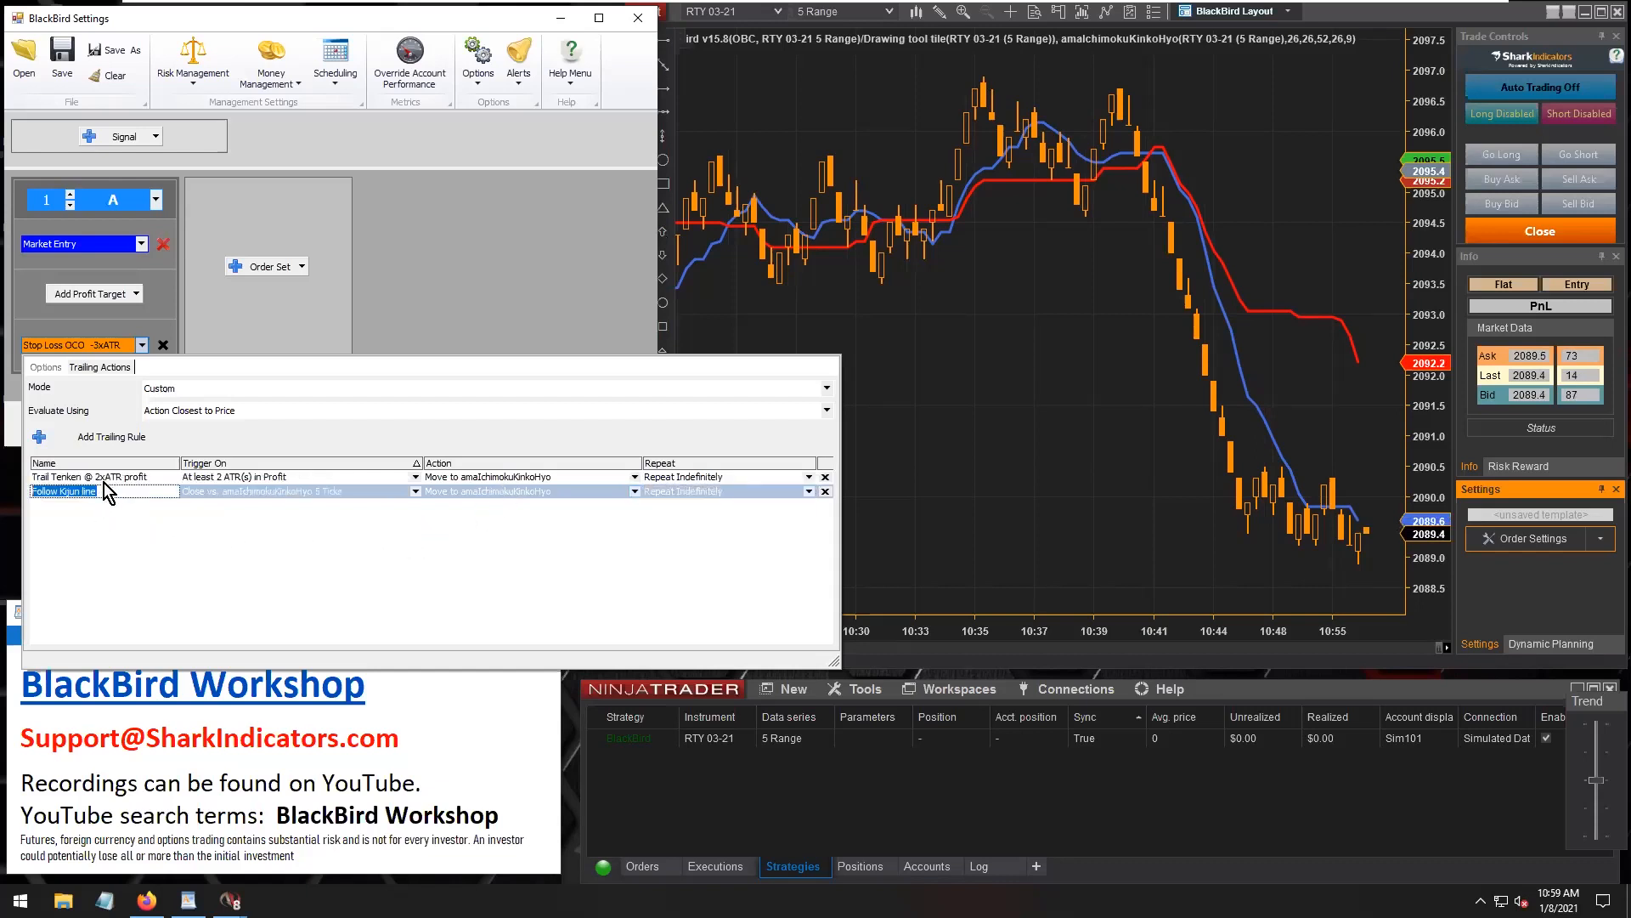
left_click(103, 491)
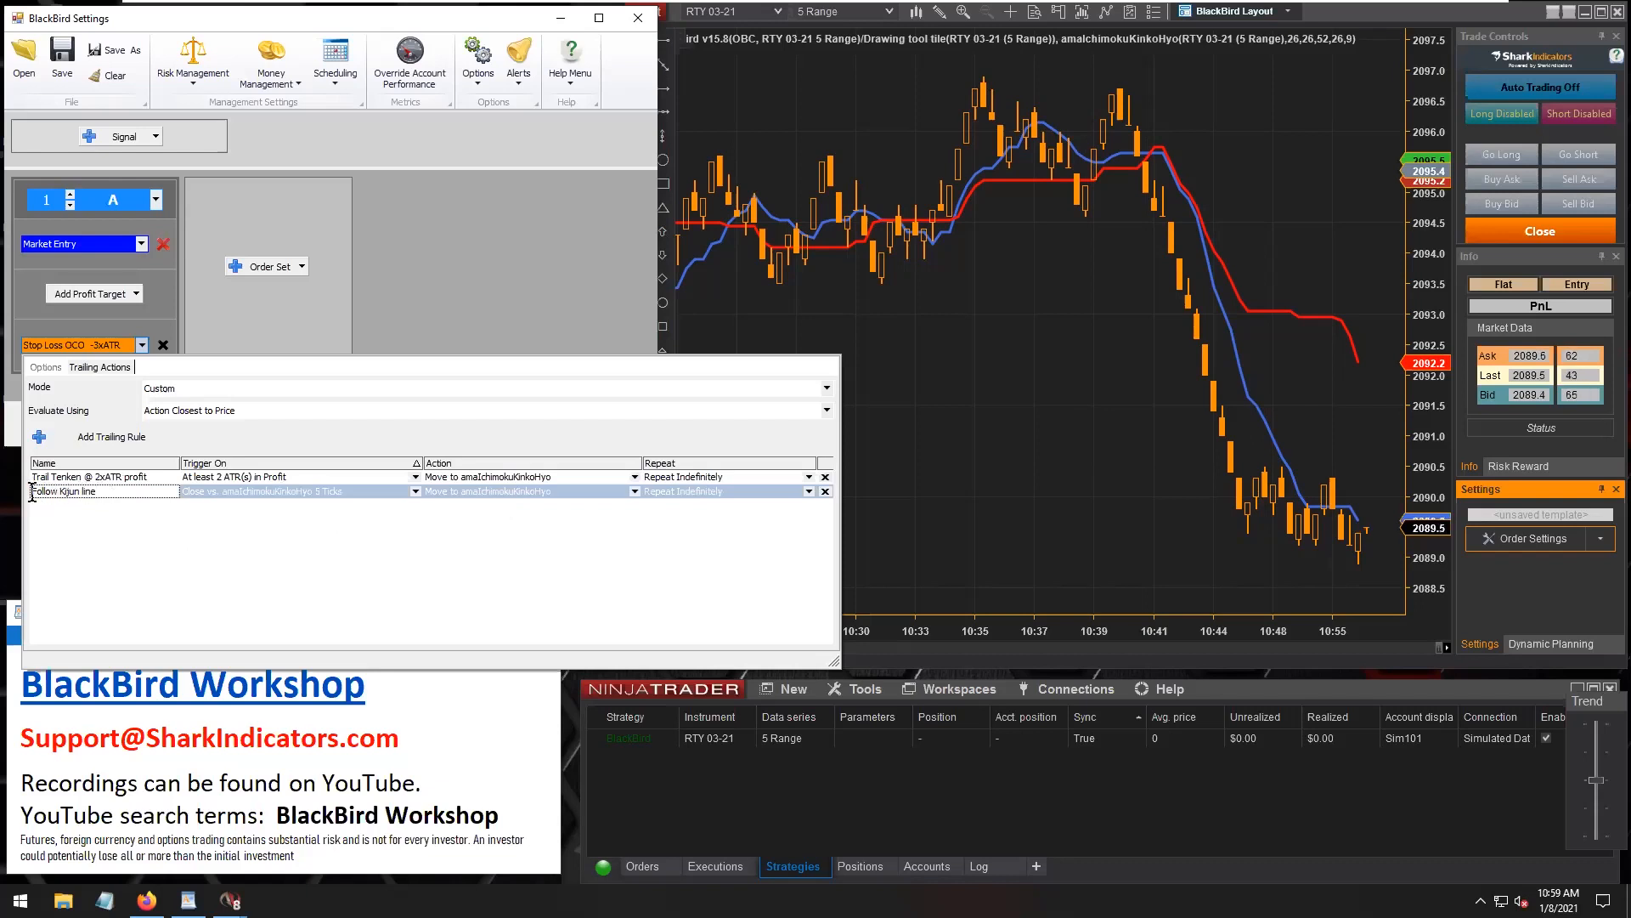
left_click_drag(31, 493, 97, 499)
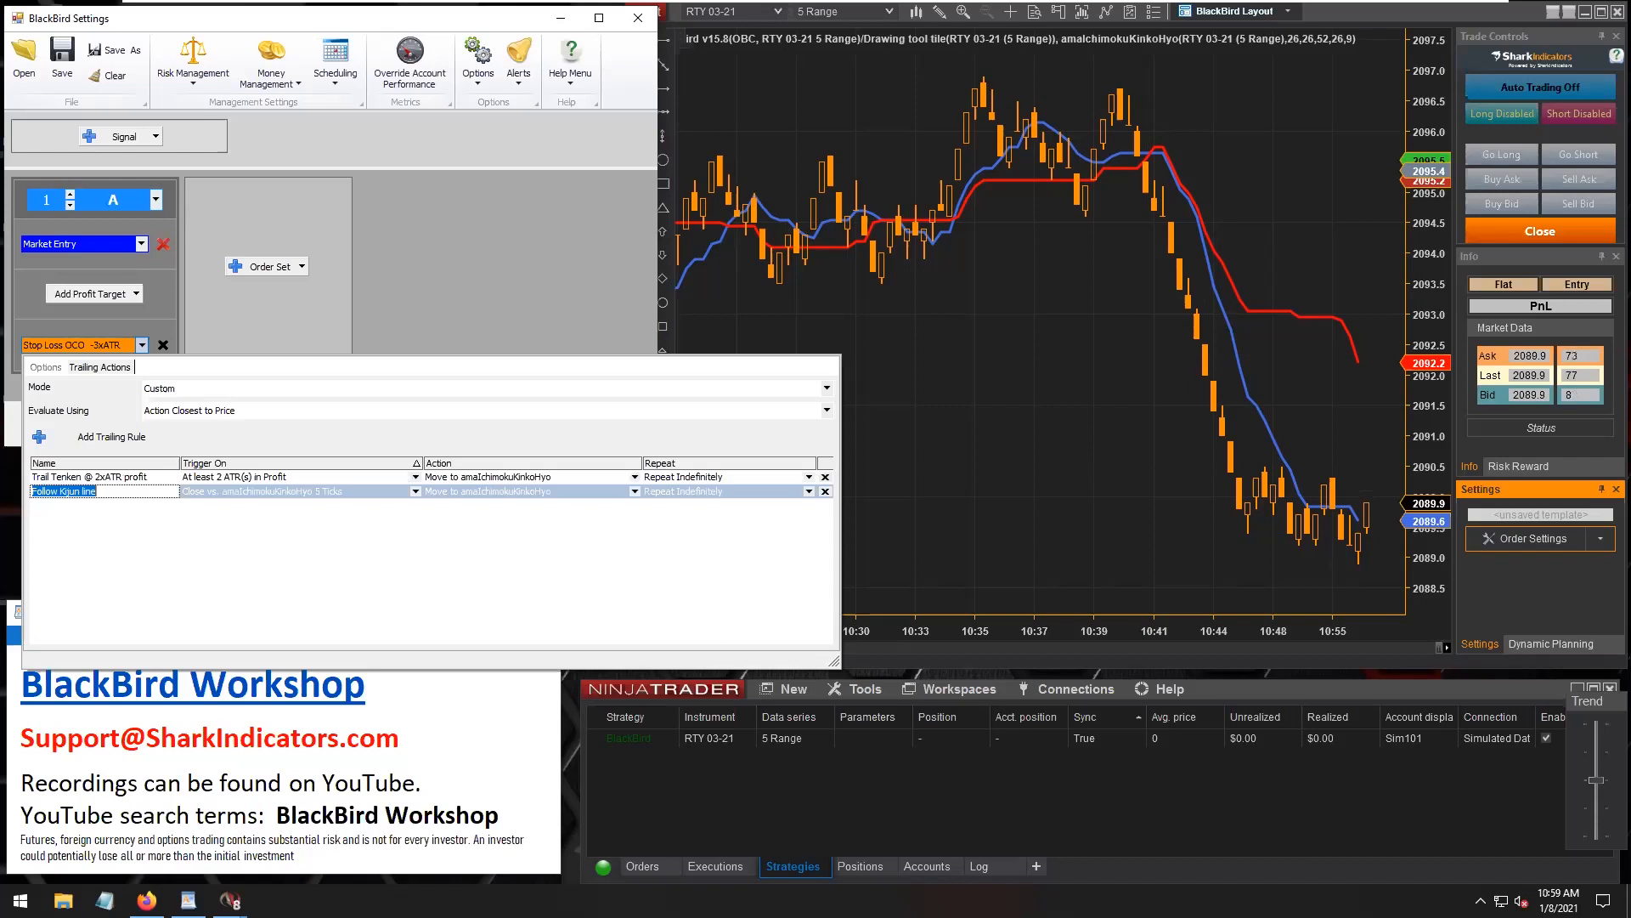
left_click(102, 491)
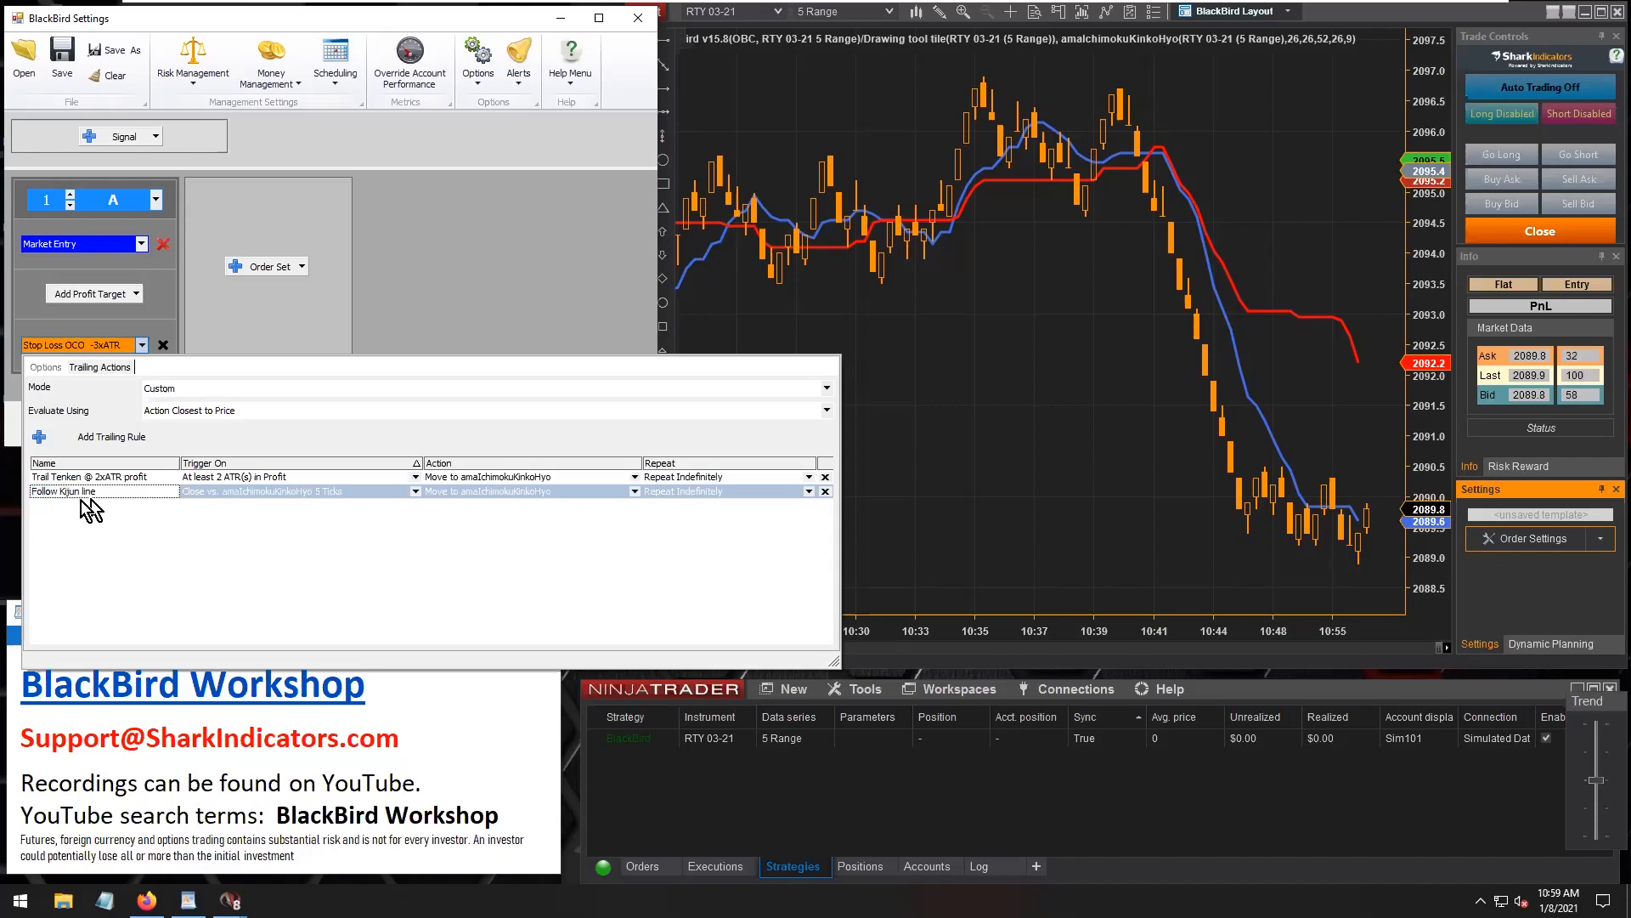
Add a third trailing rule and name it "Trail 2xATR".
left_click(113, 444)
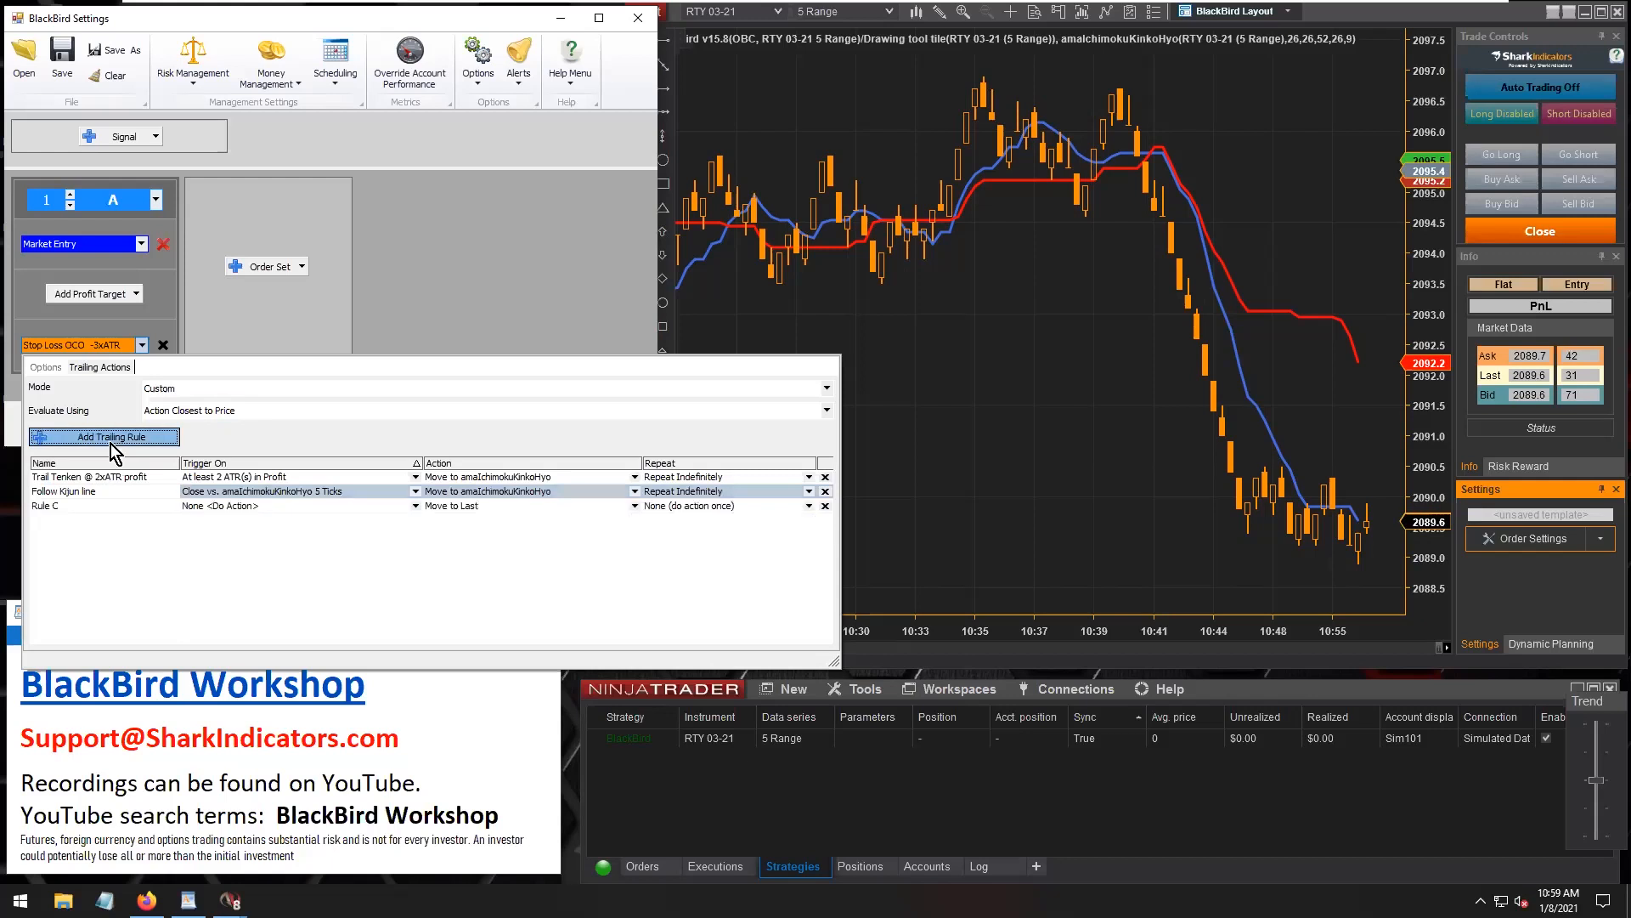
left_click(61, 506)
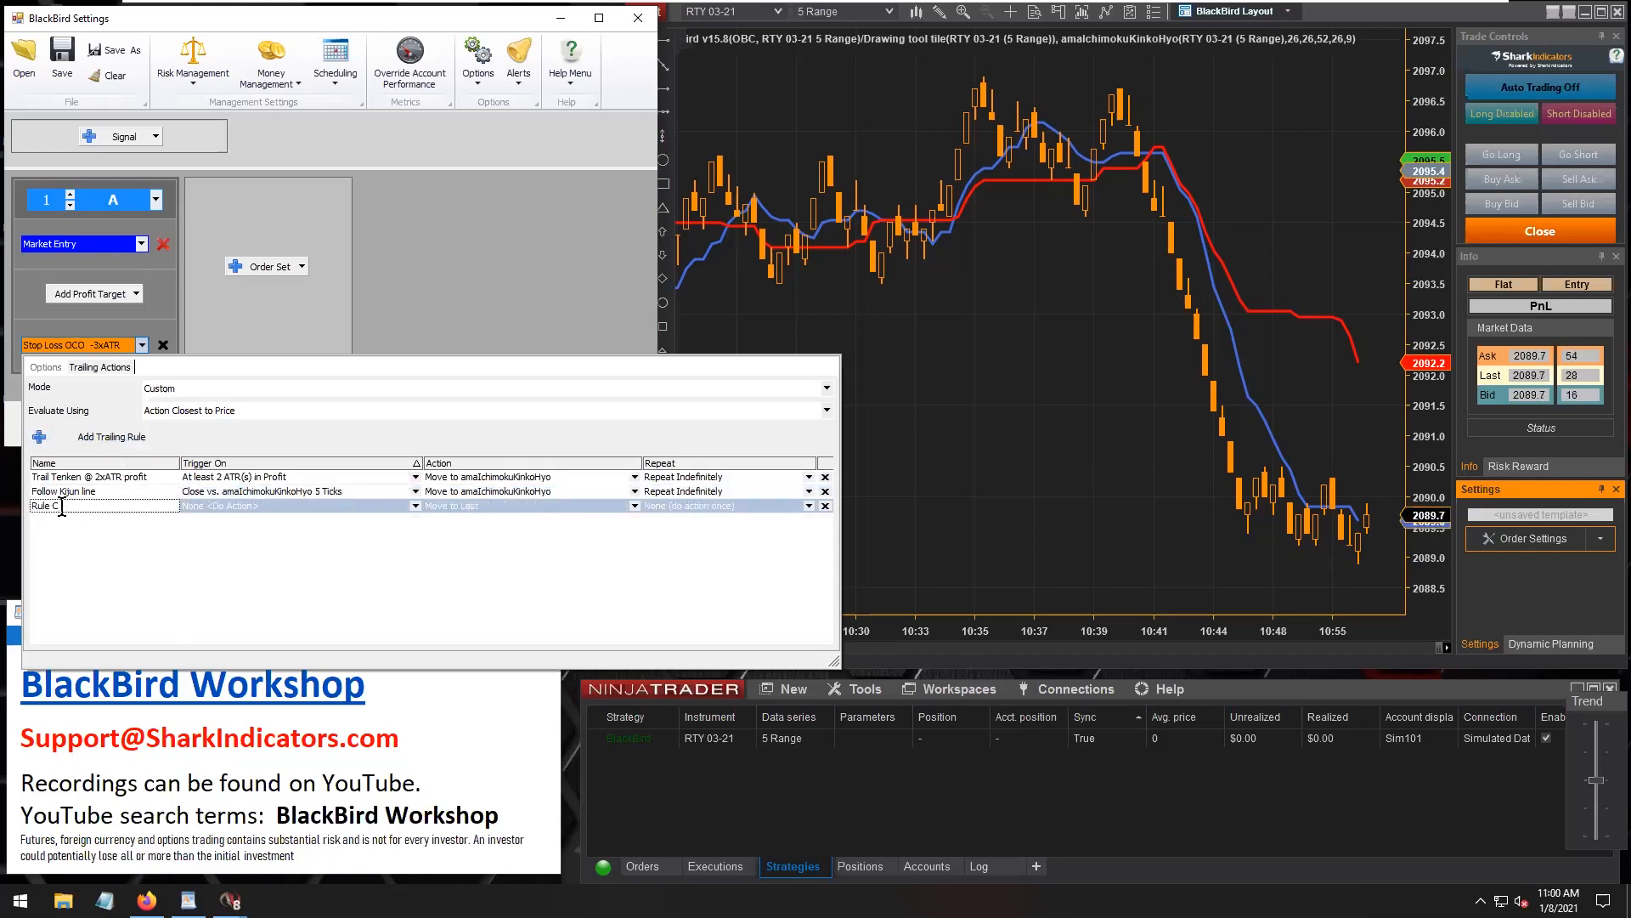
key("BackSpace")
key("BackSpace")
key("BackSpace")
key("BackSpace")
key("BackSpace")
key("BackSpace")
type("Trail 2xATR")
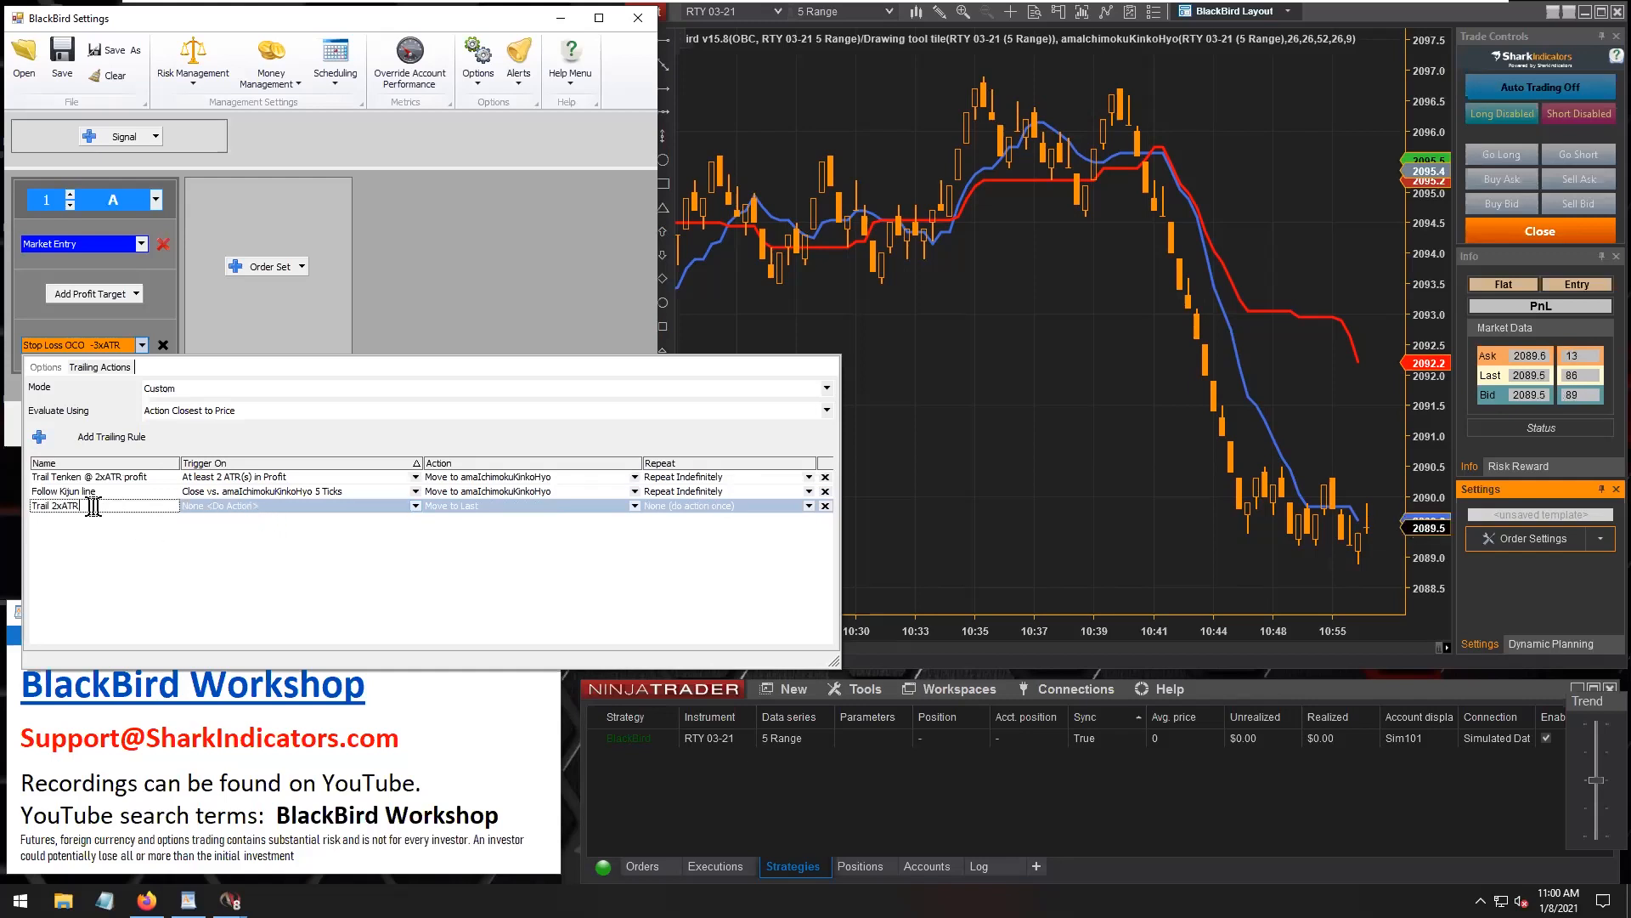
In the Trail 2xATR rule's Move Order To action, keep the Last price and choose the ATR indicator for its offset.
left_click(243, 505)
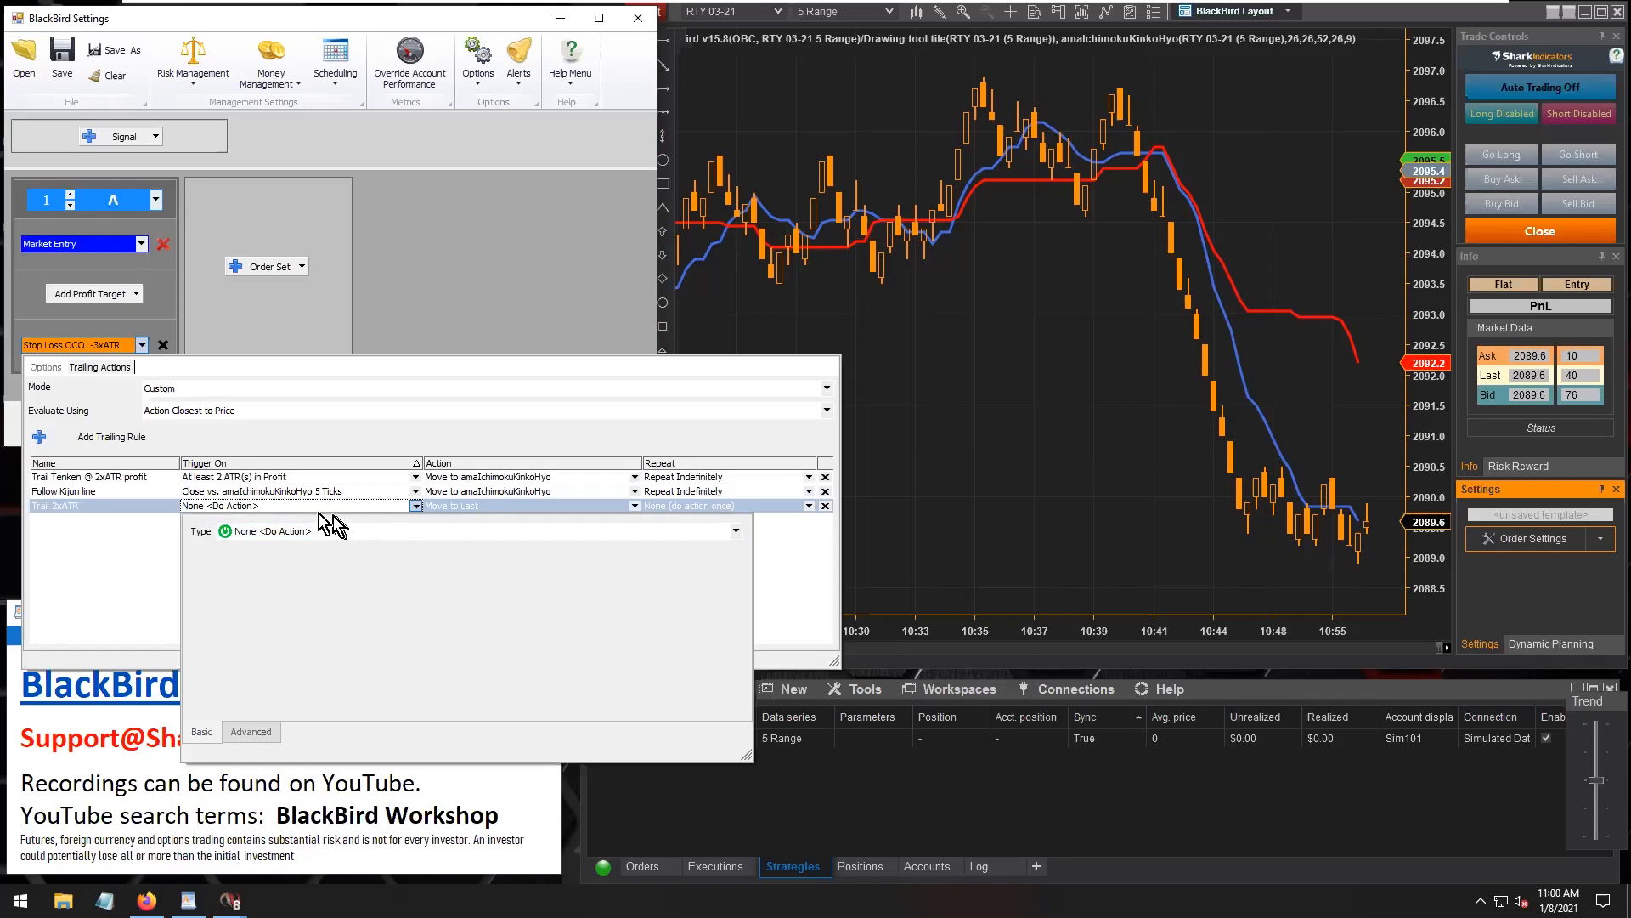
left_click(506, 507)
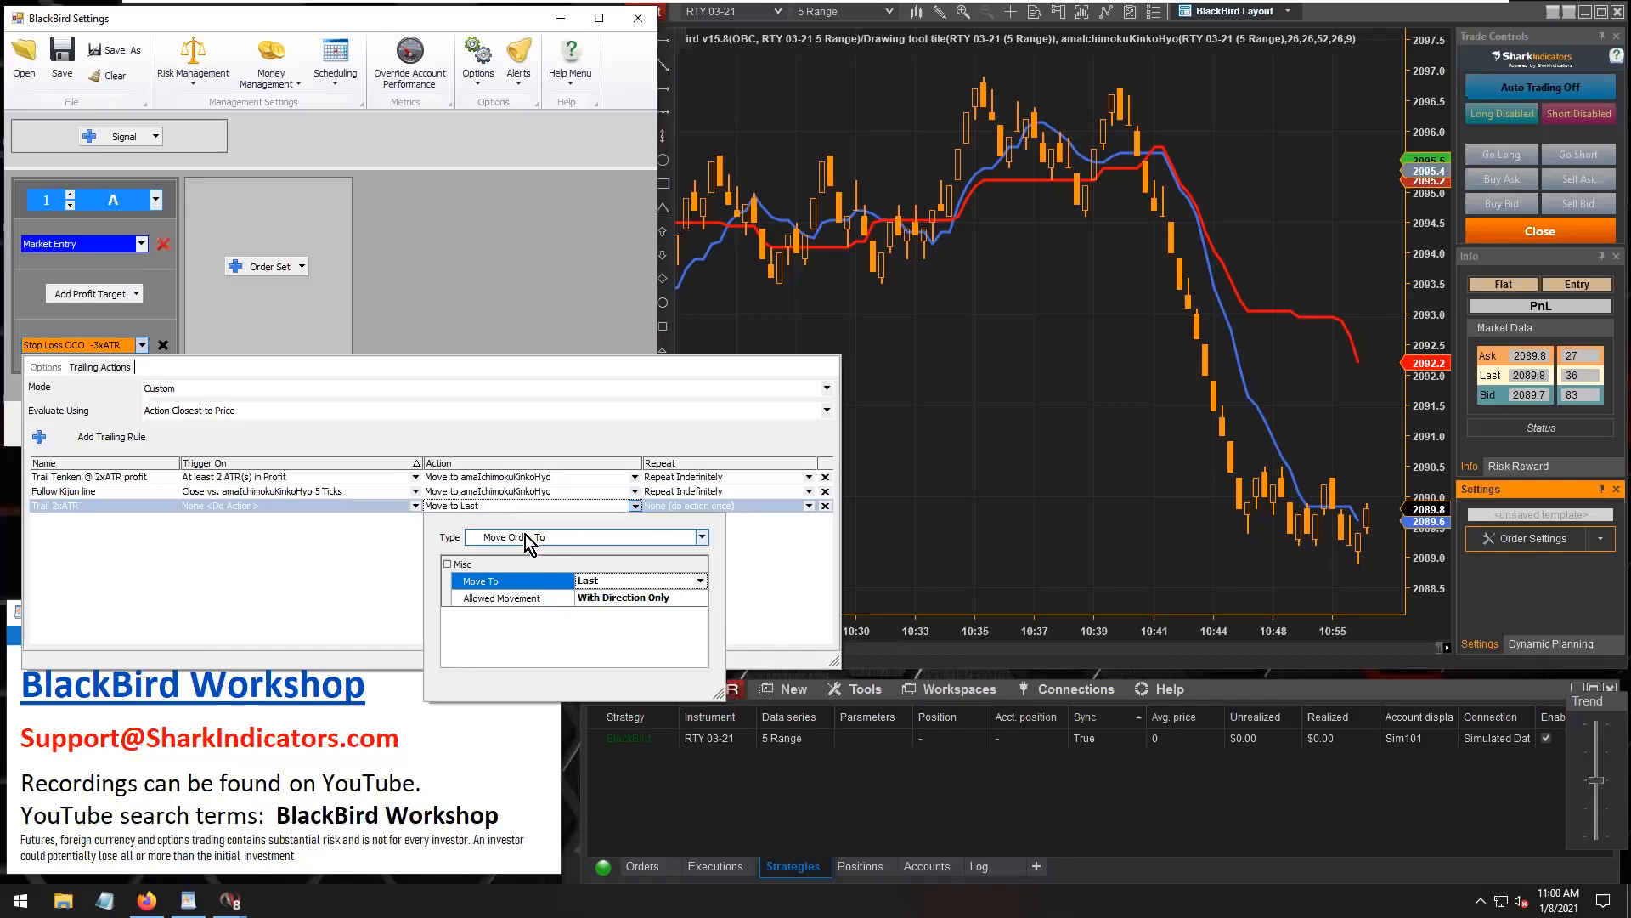
left_click(609, 586)
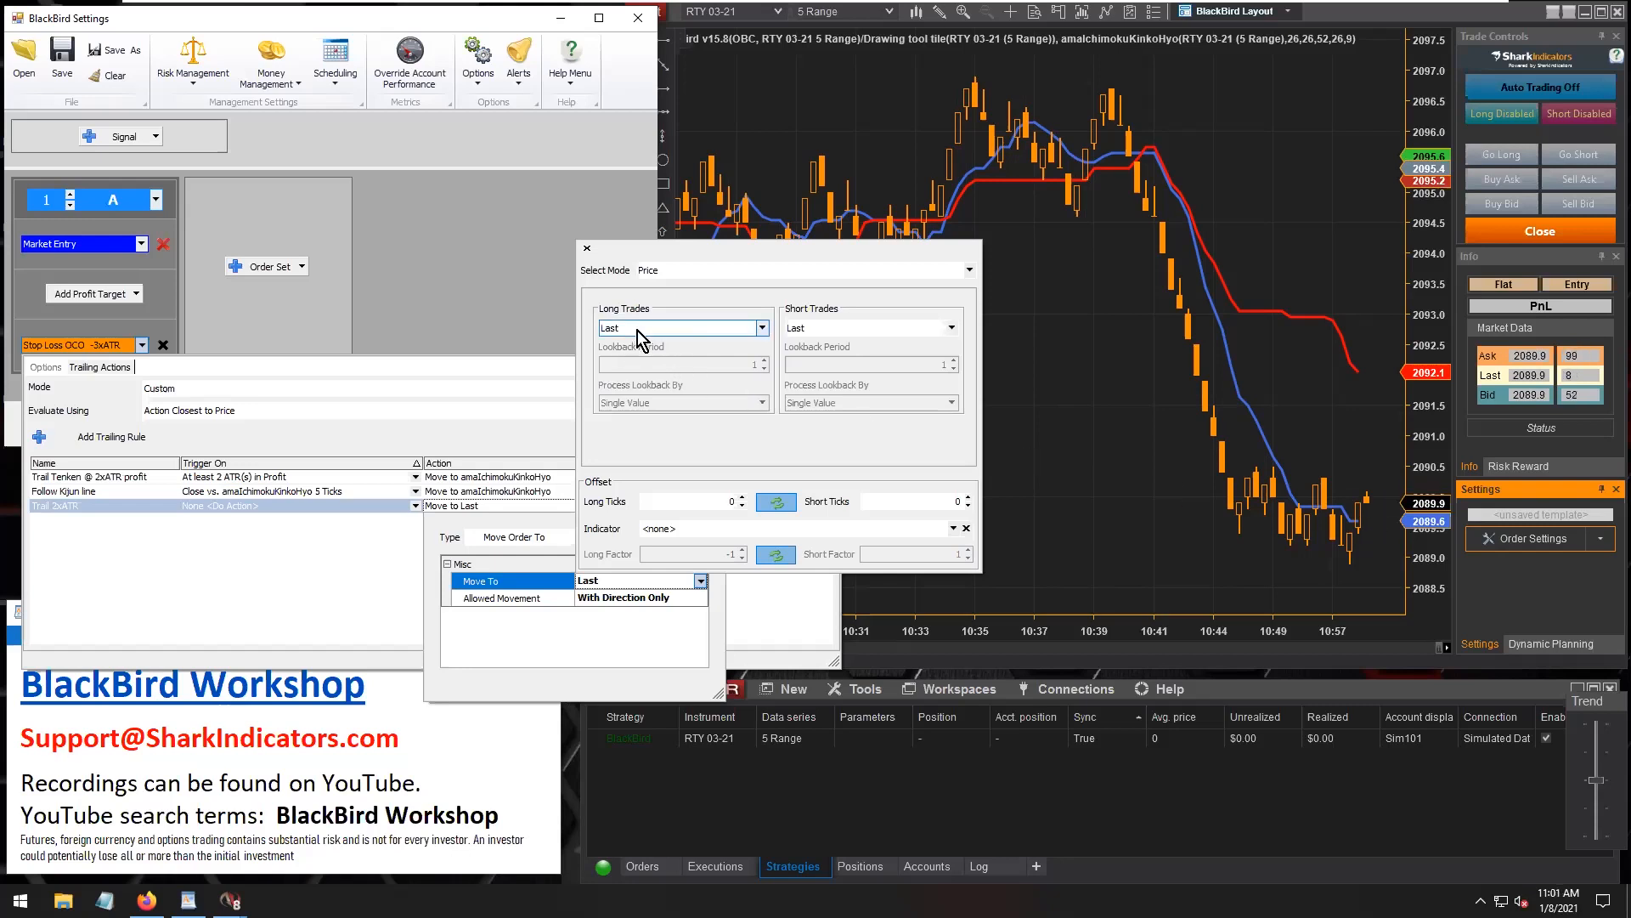
left_click(685, 530)
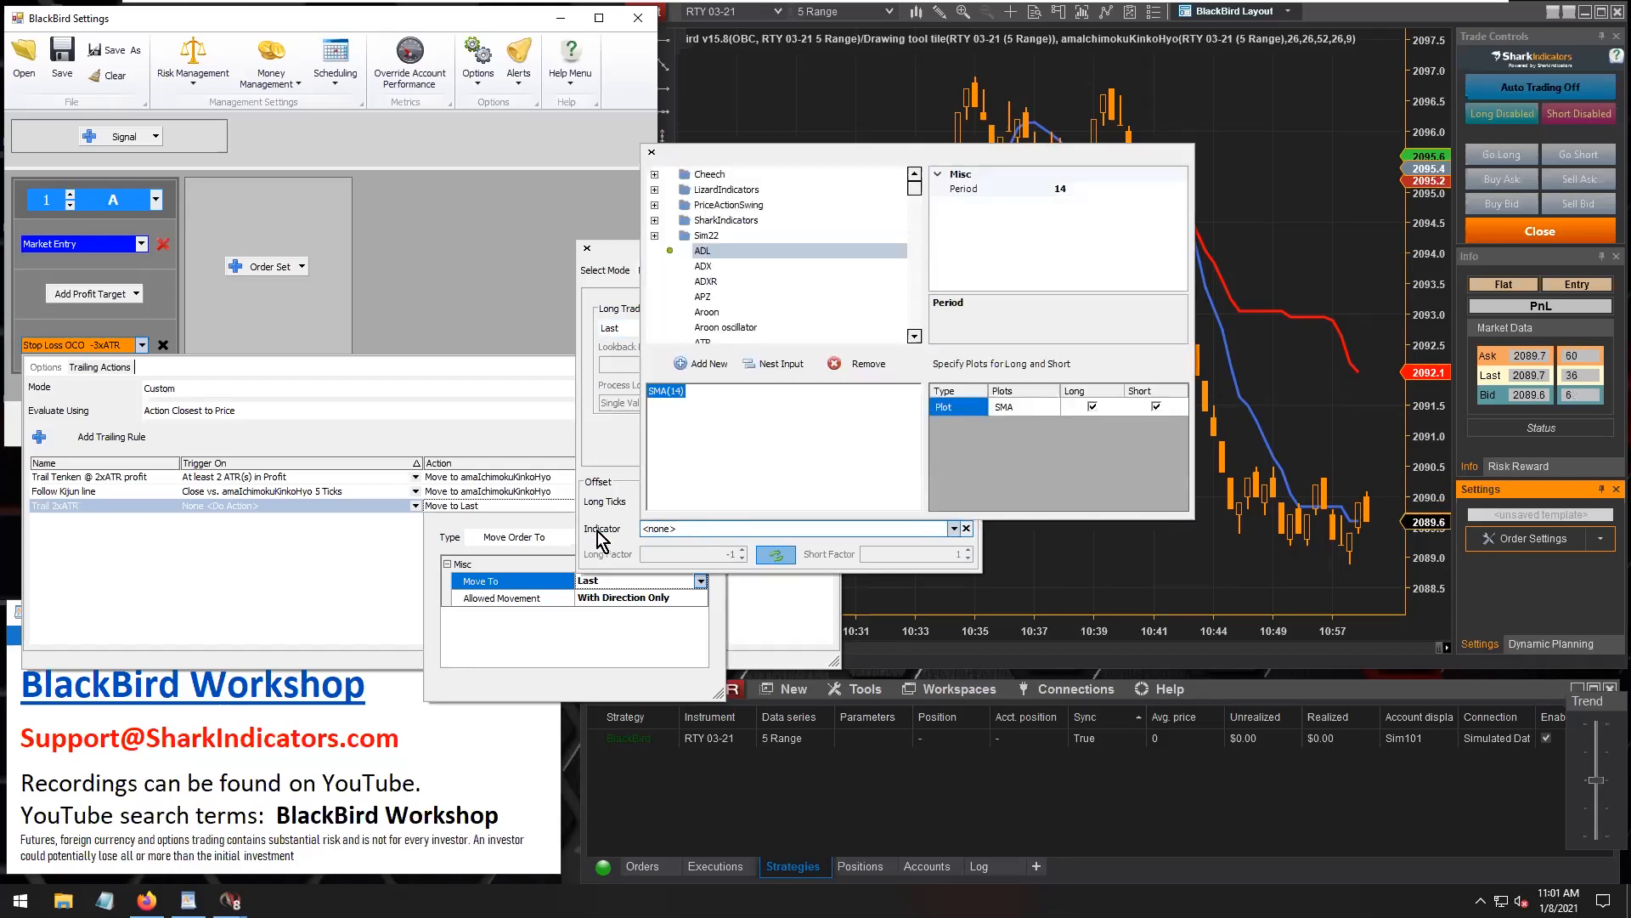
left_click(595, 529)
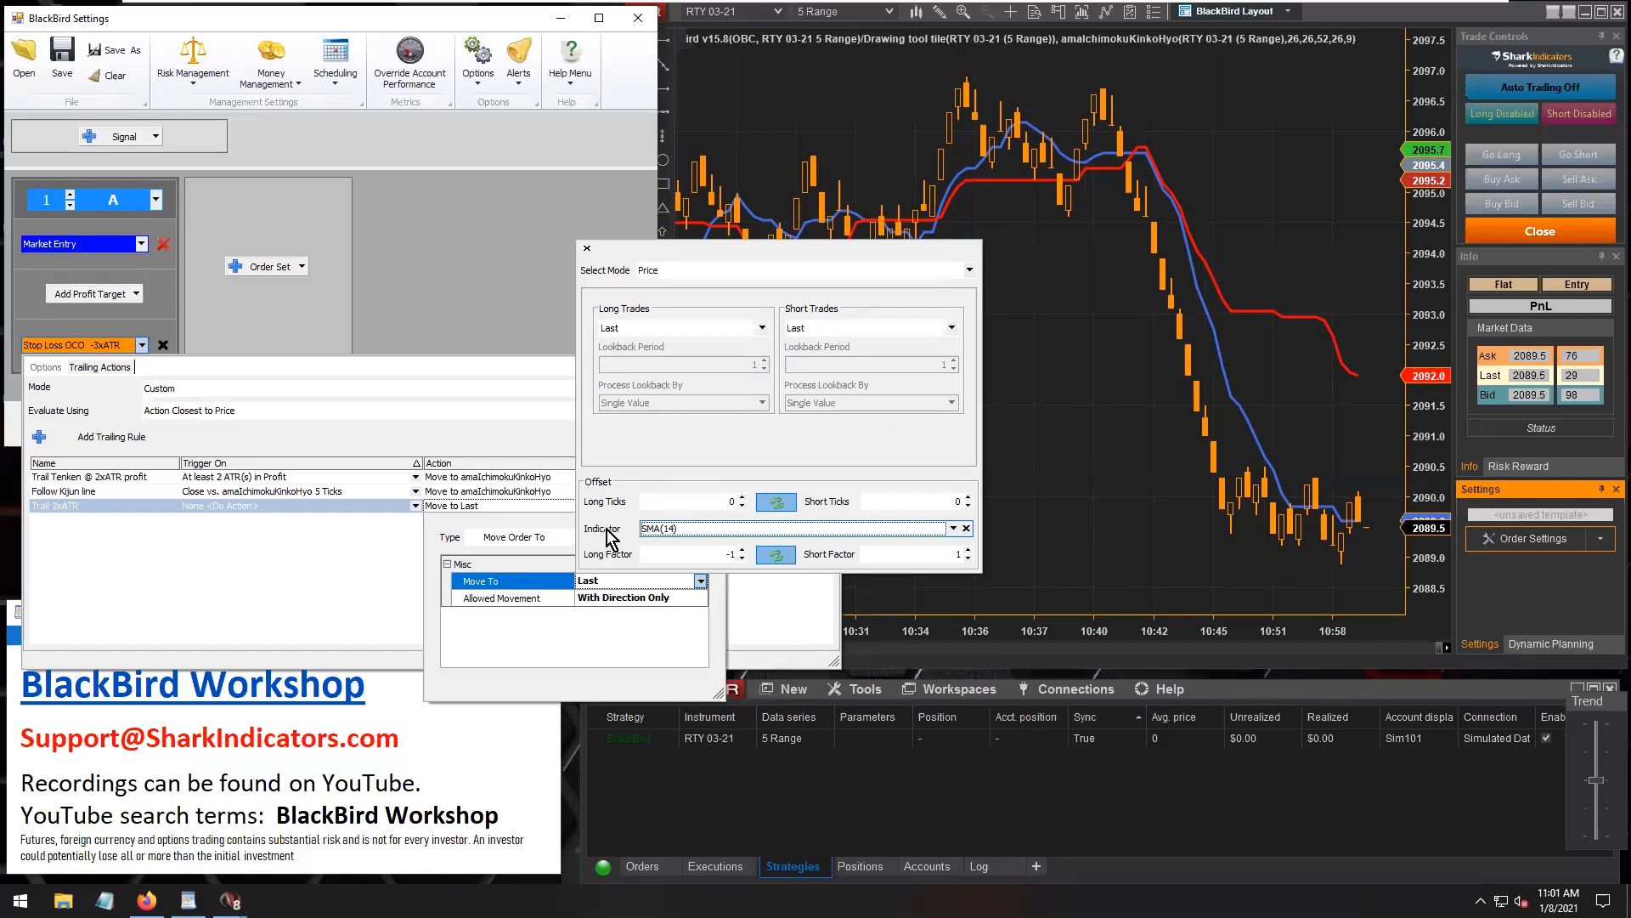
left_click(686, 533)
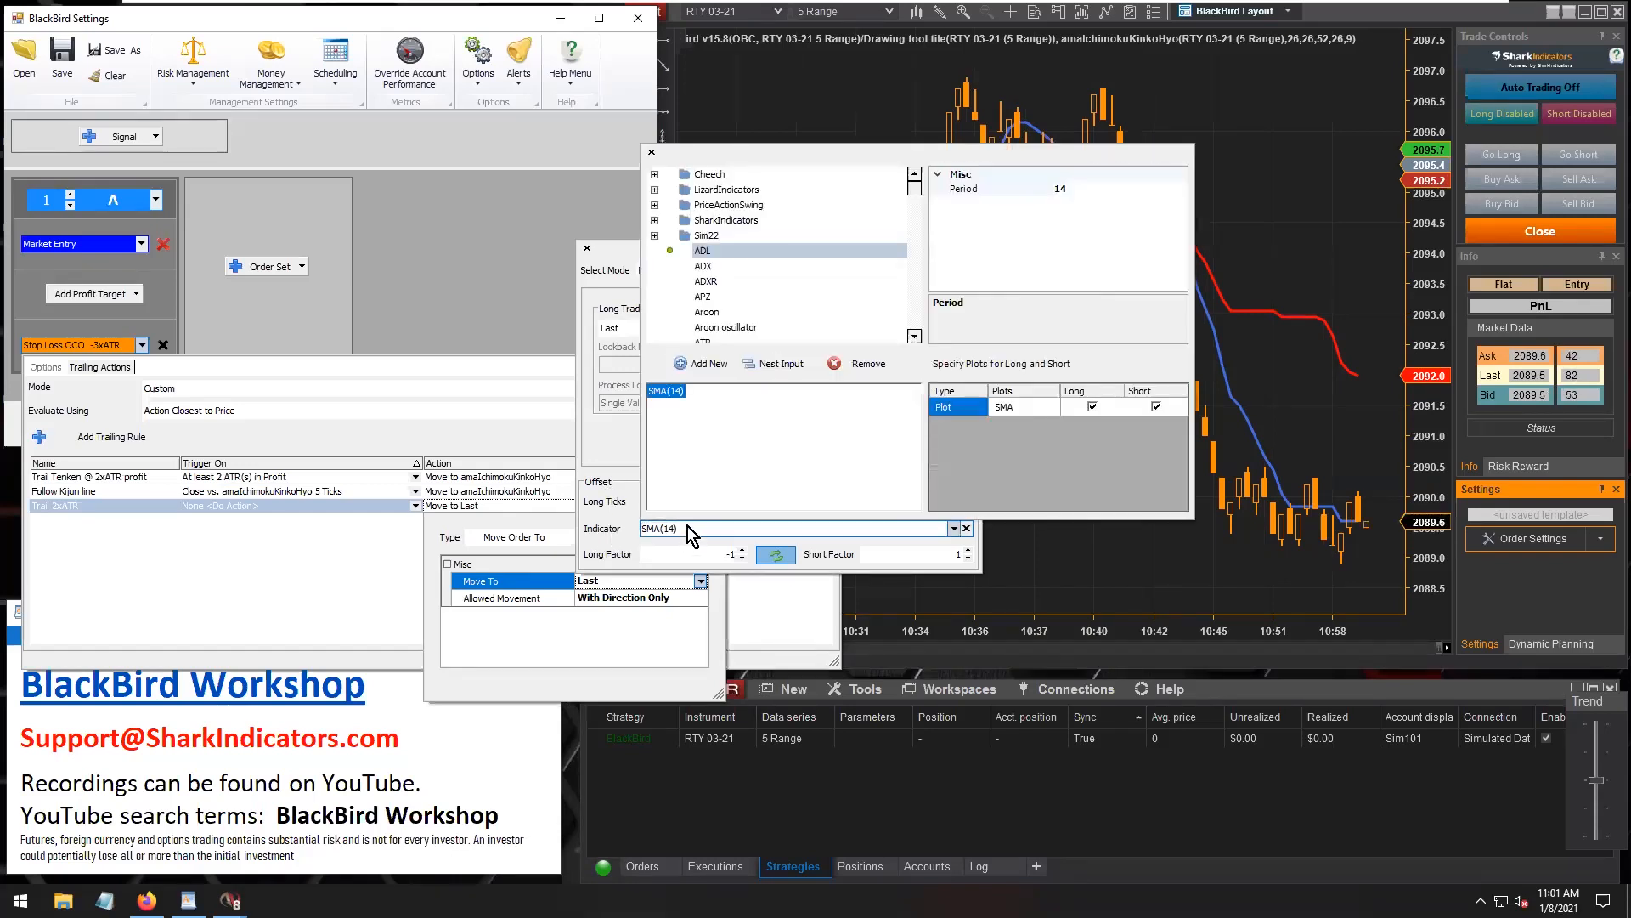
left_click(913, 338)
left_click(913, 339)
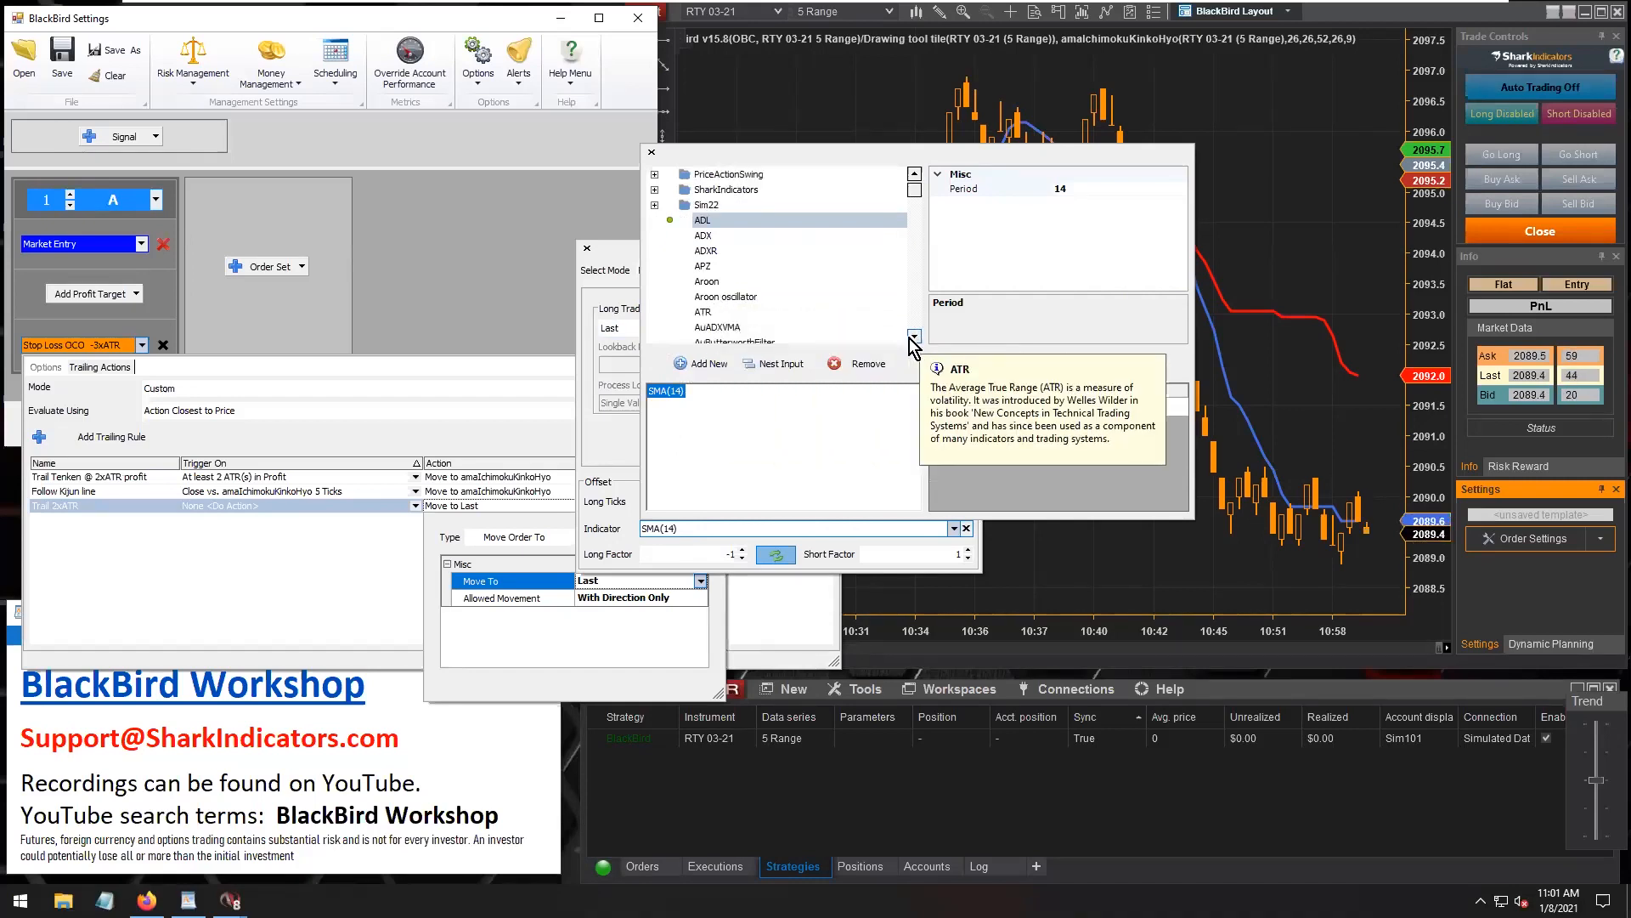
left_click(703, 312)
Keep the offset ATR's period at 14 with the ATR plot for long and short, and apply the indicator.
left_click(666, 393)
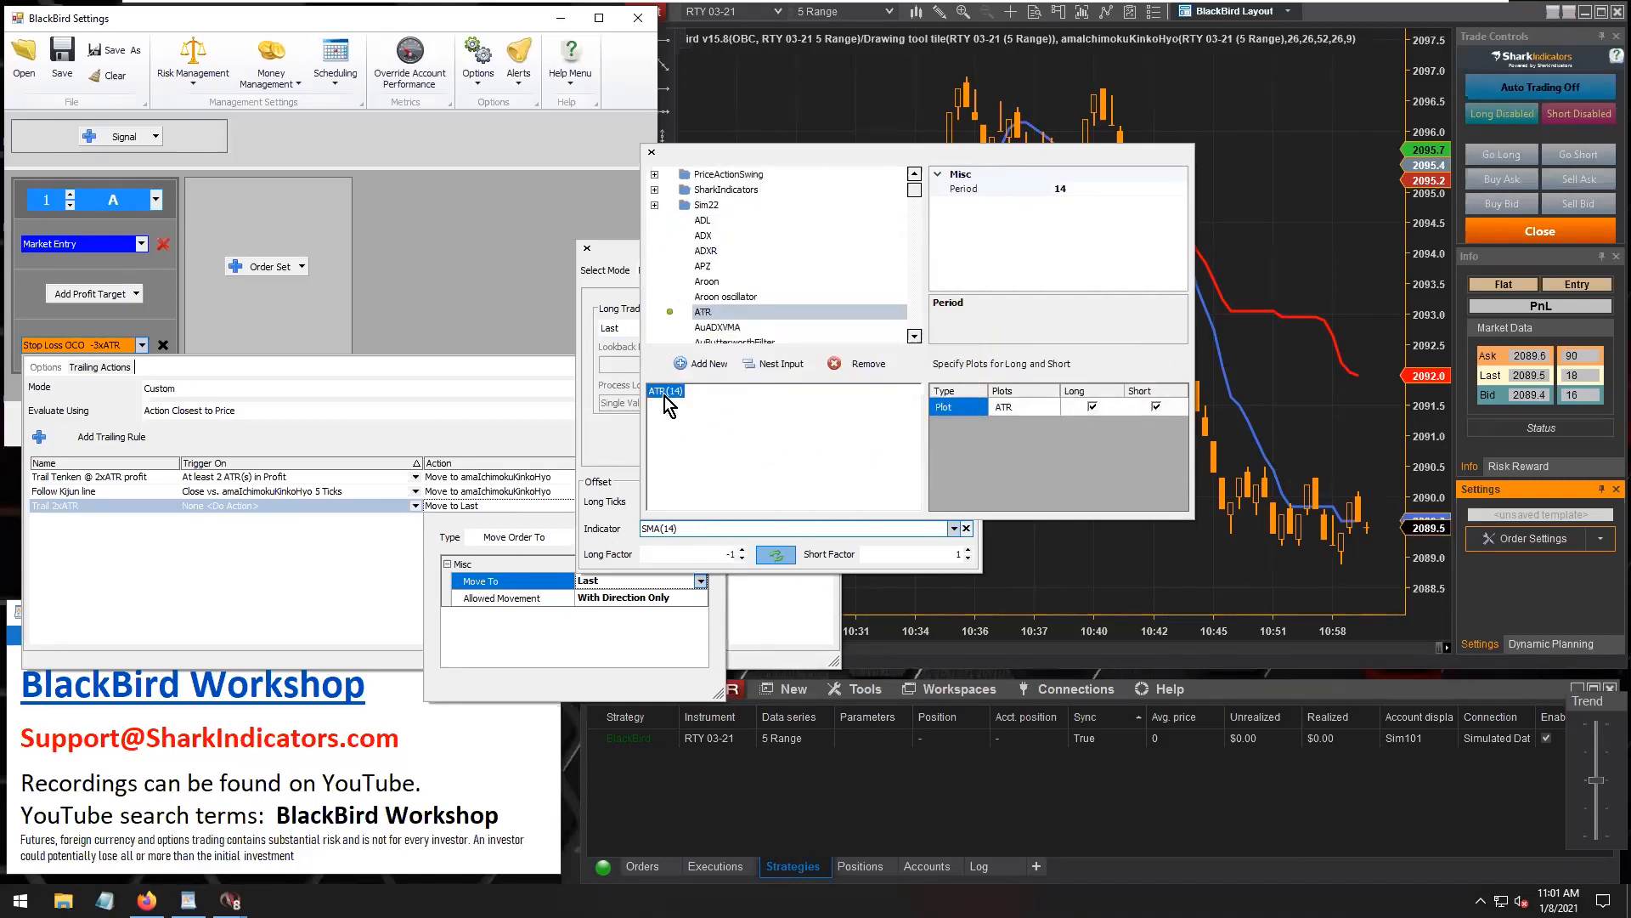
left_click(1083, 192)
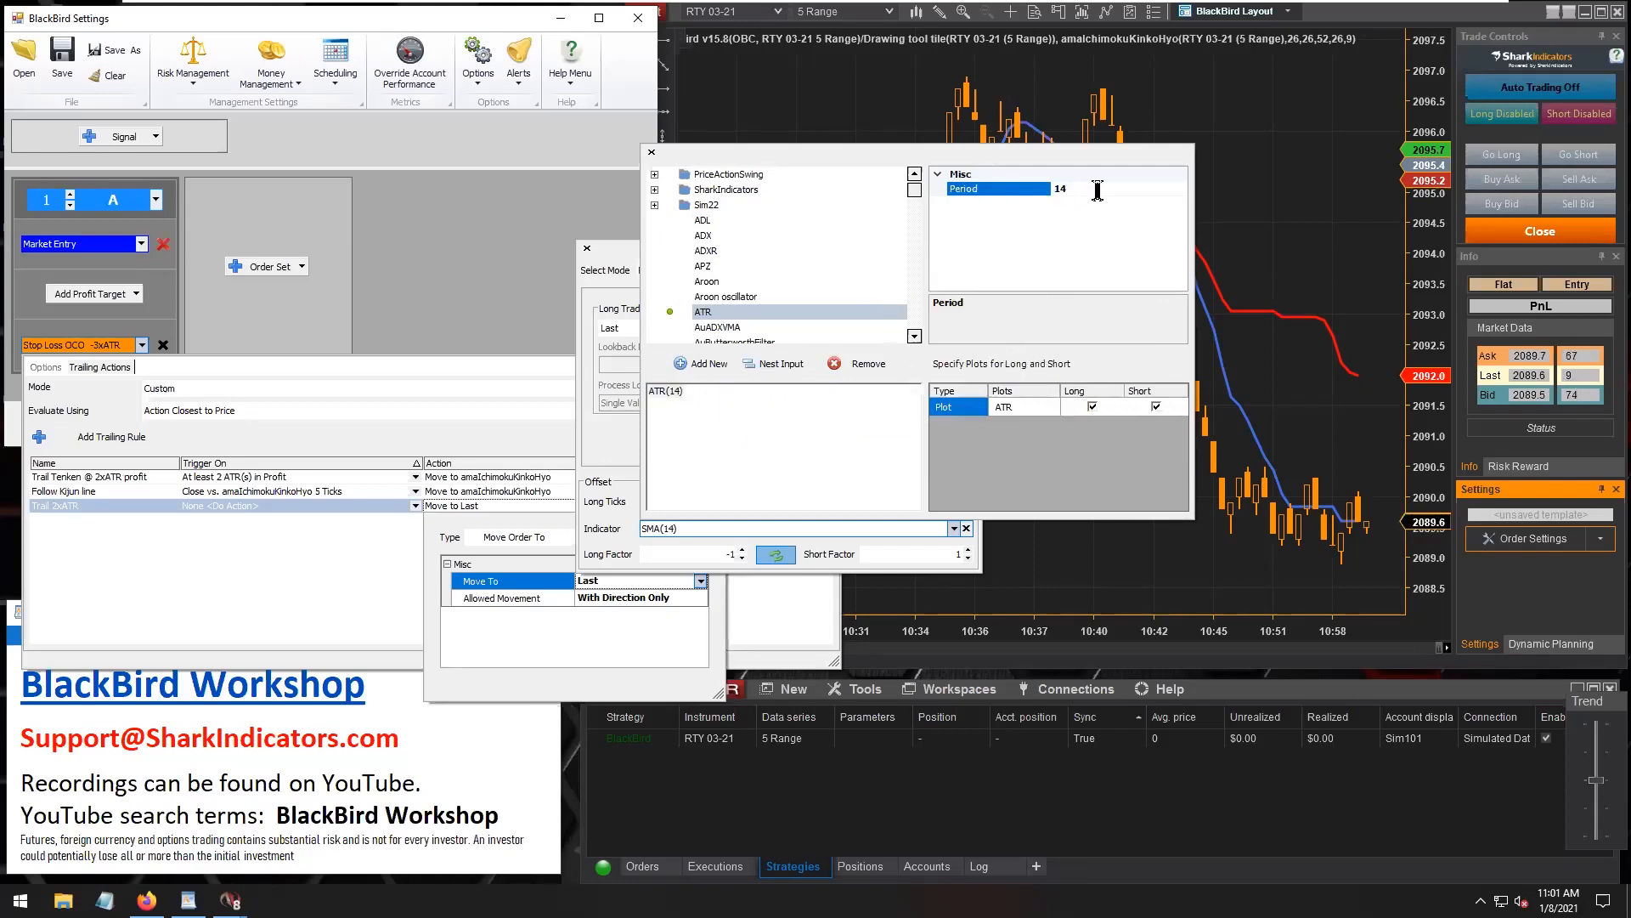
left_click(999, 448)
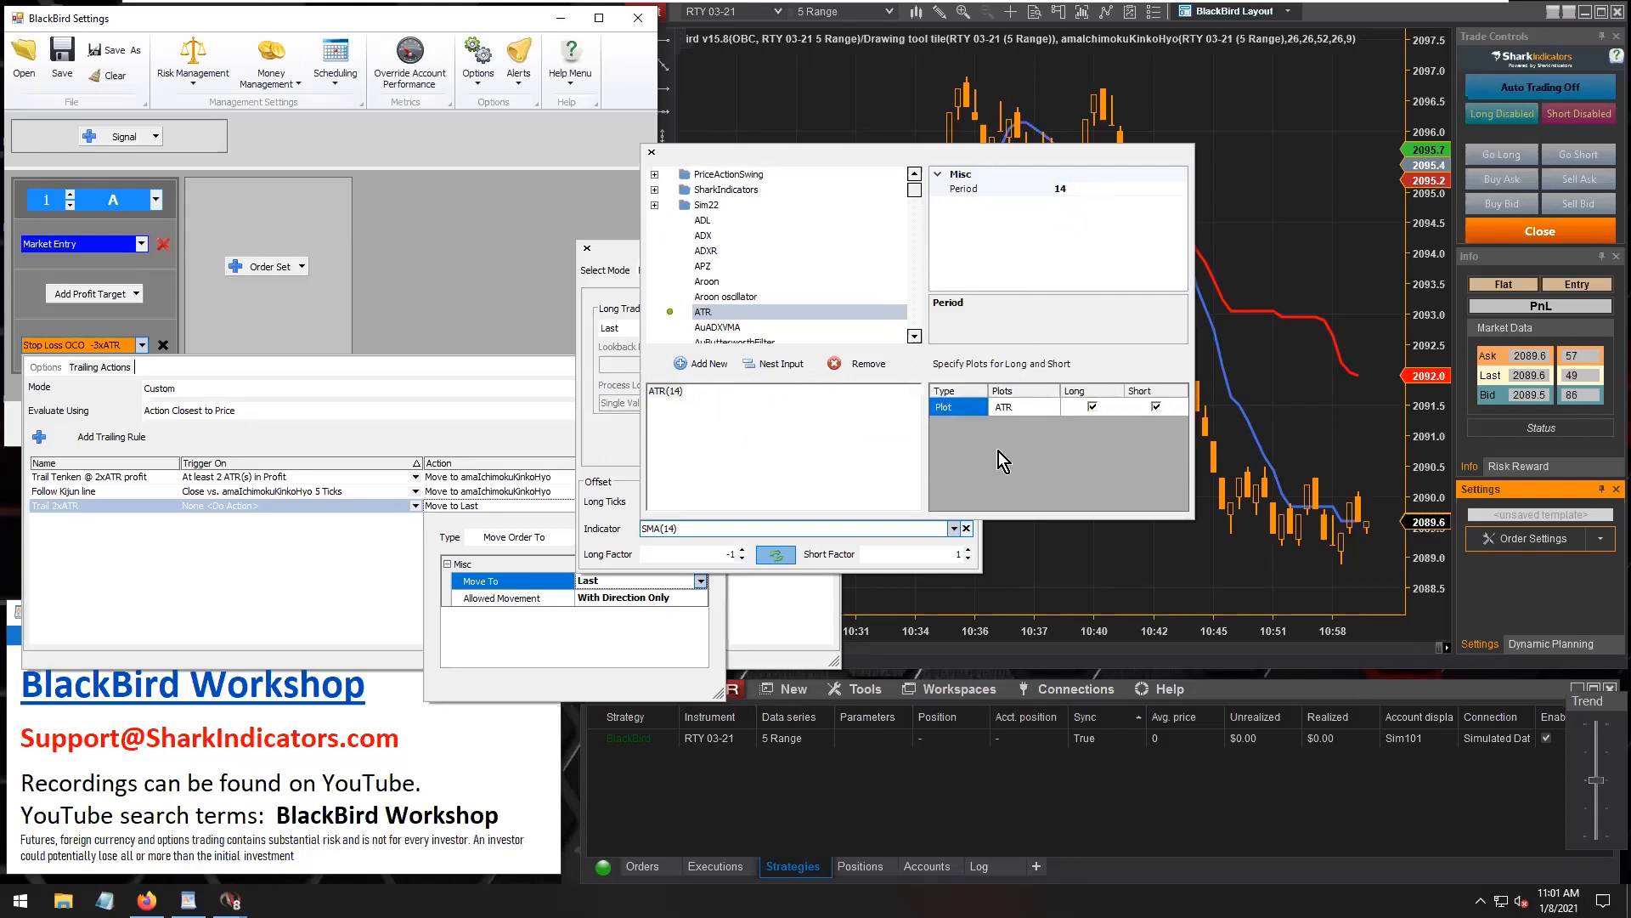
left_click(1020, 408)
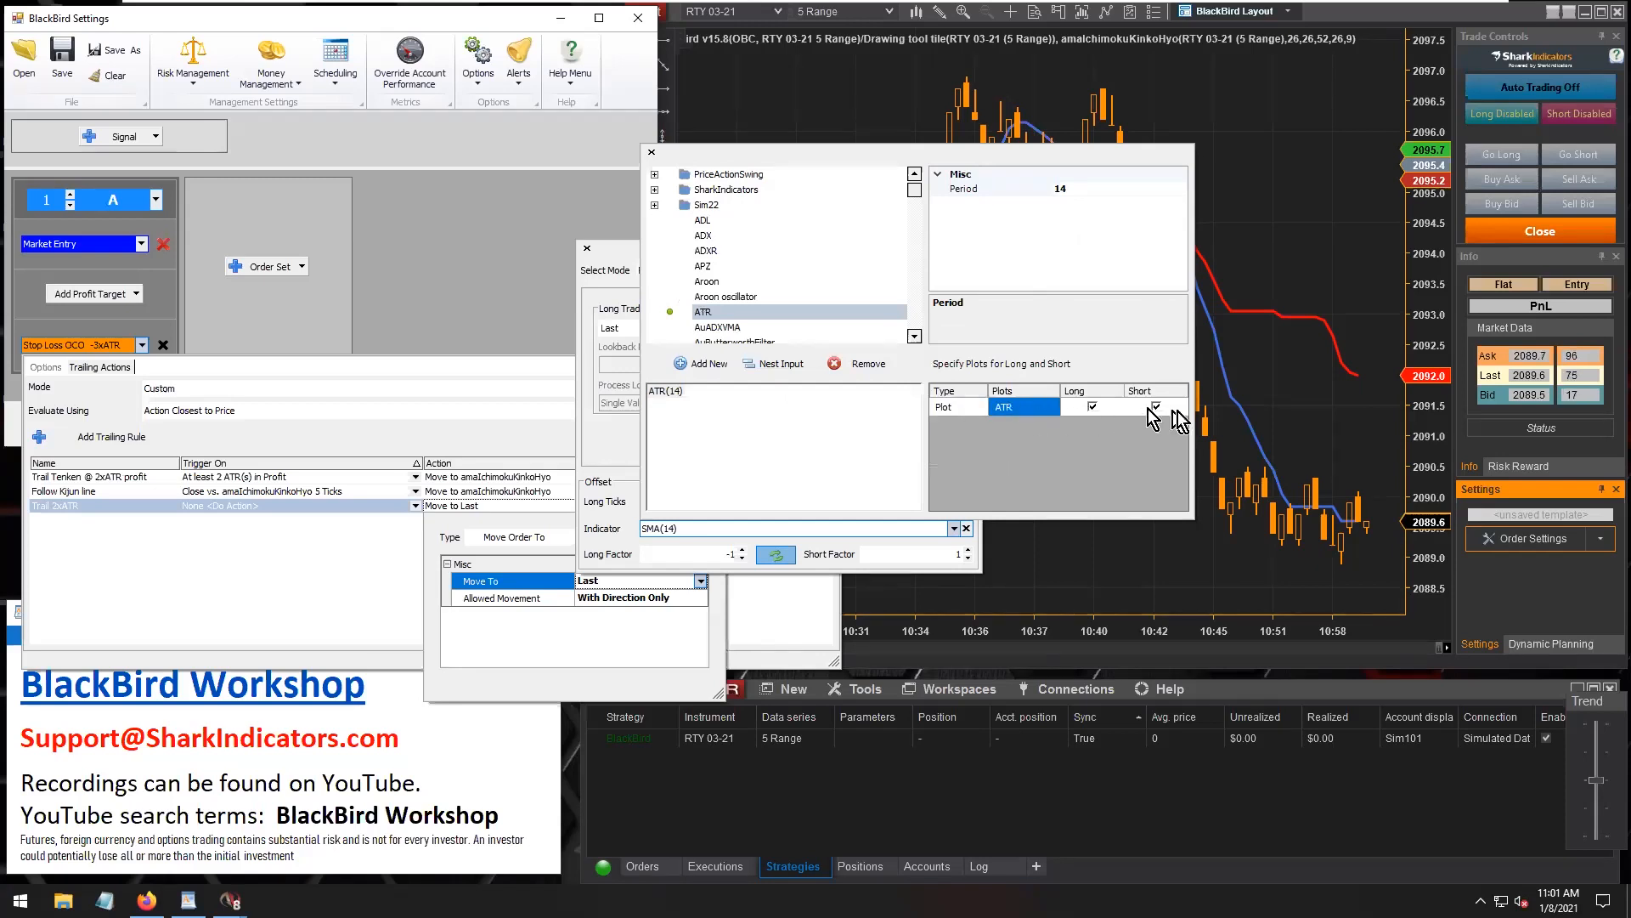
left_click(697, 471)
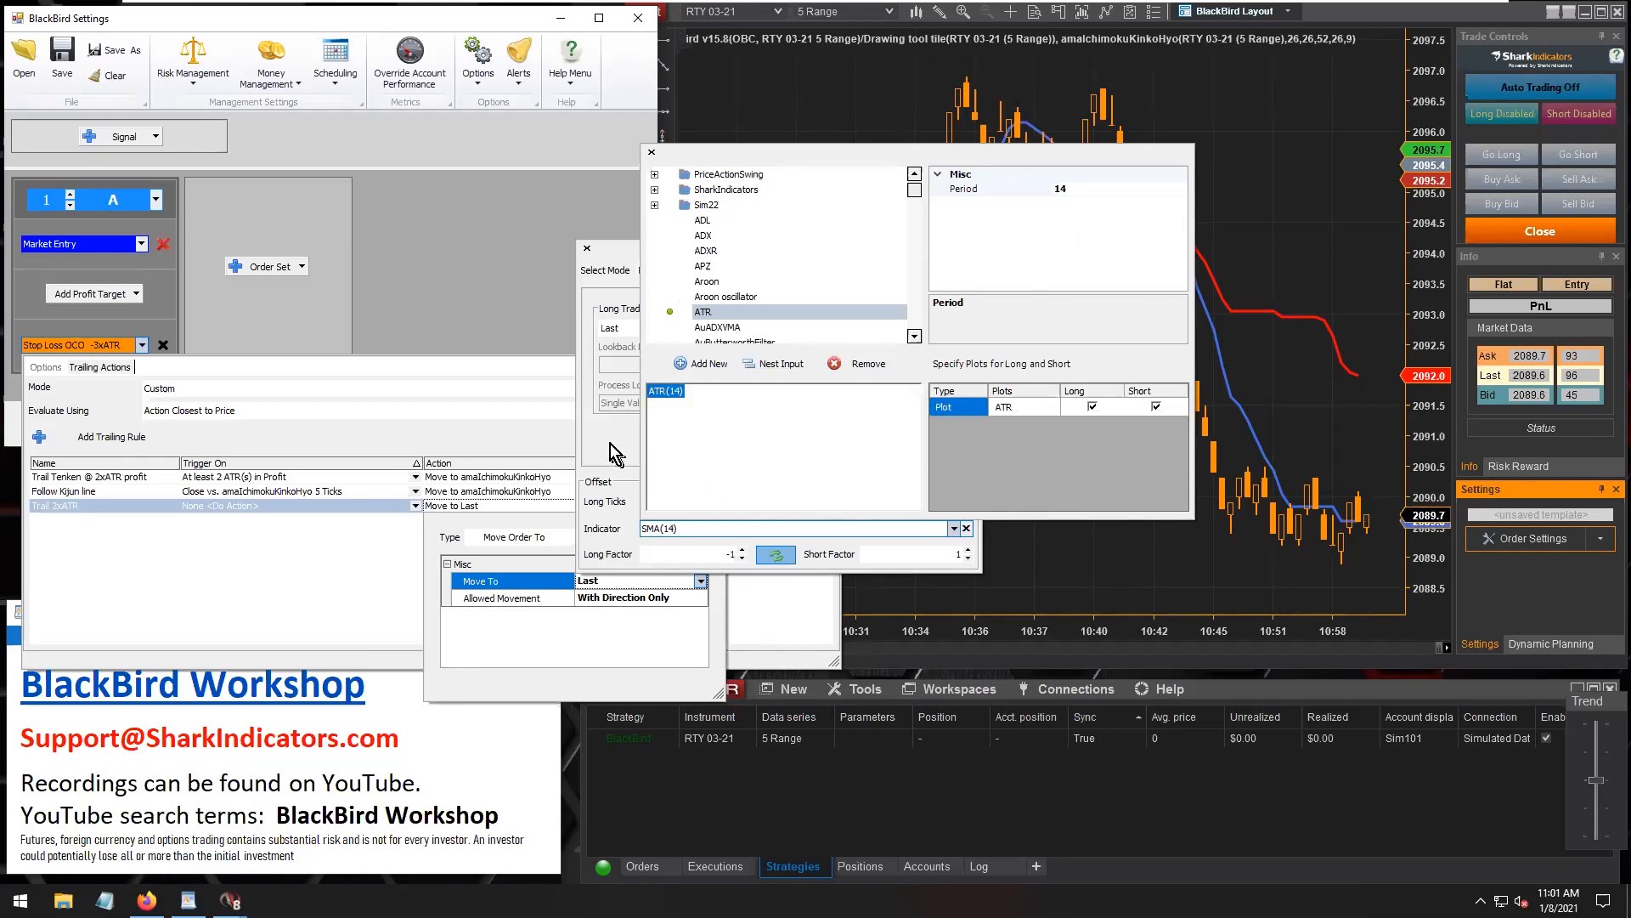
left_click(610, 443)
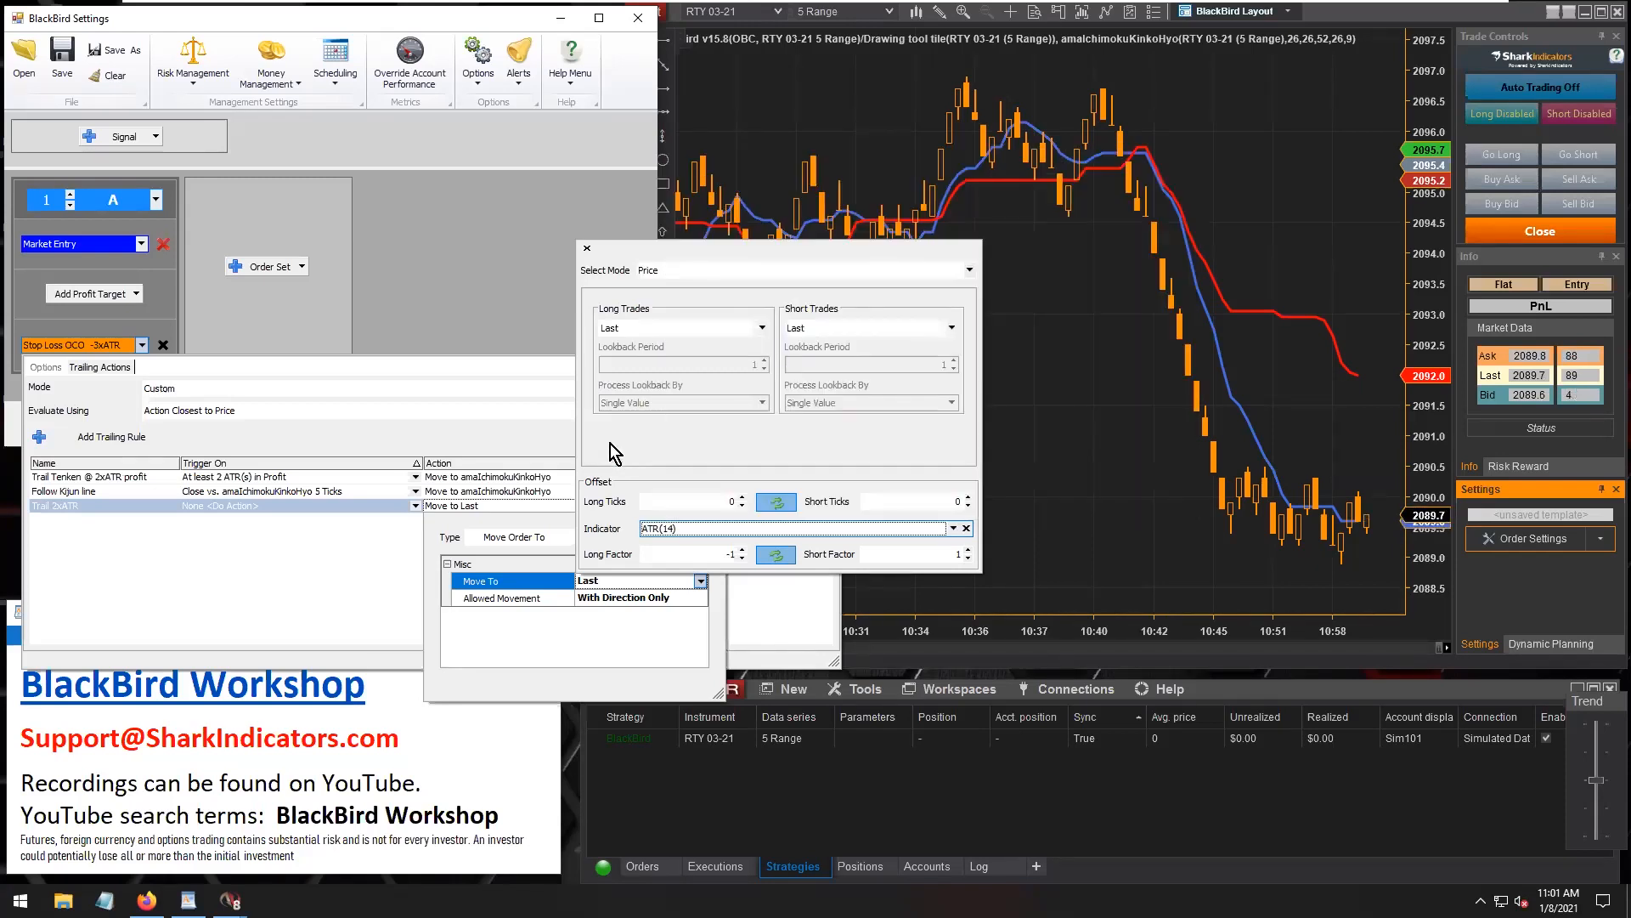
Set the ATR offset's long factor to -2 and short factor to 2, and apply the Move To setting.
left_click(742, 549)
left_click_drag(722, 554, 741, 554)
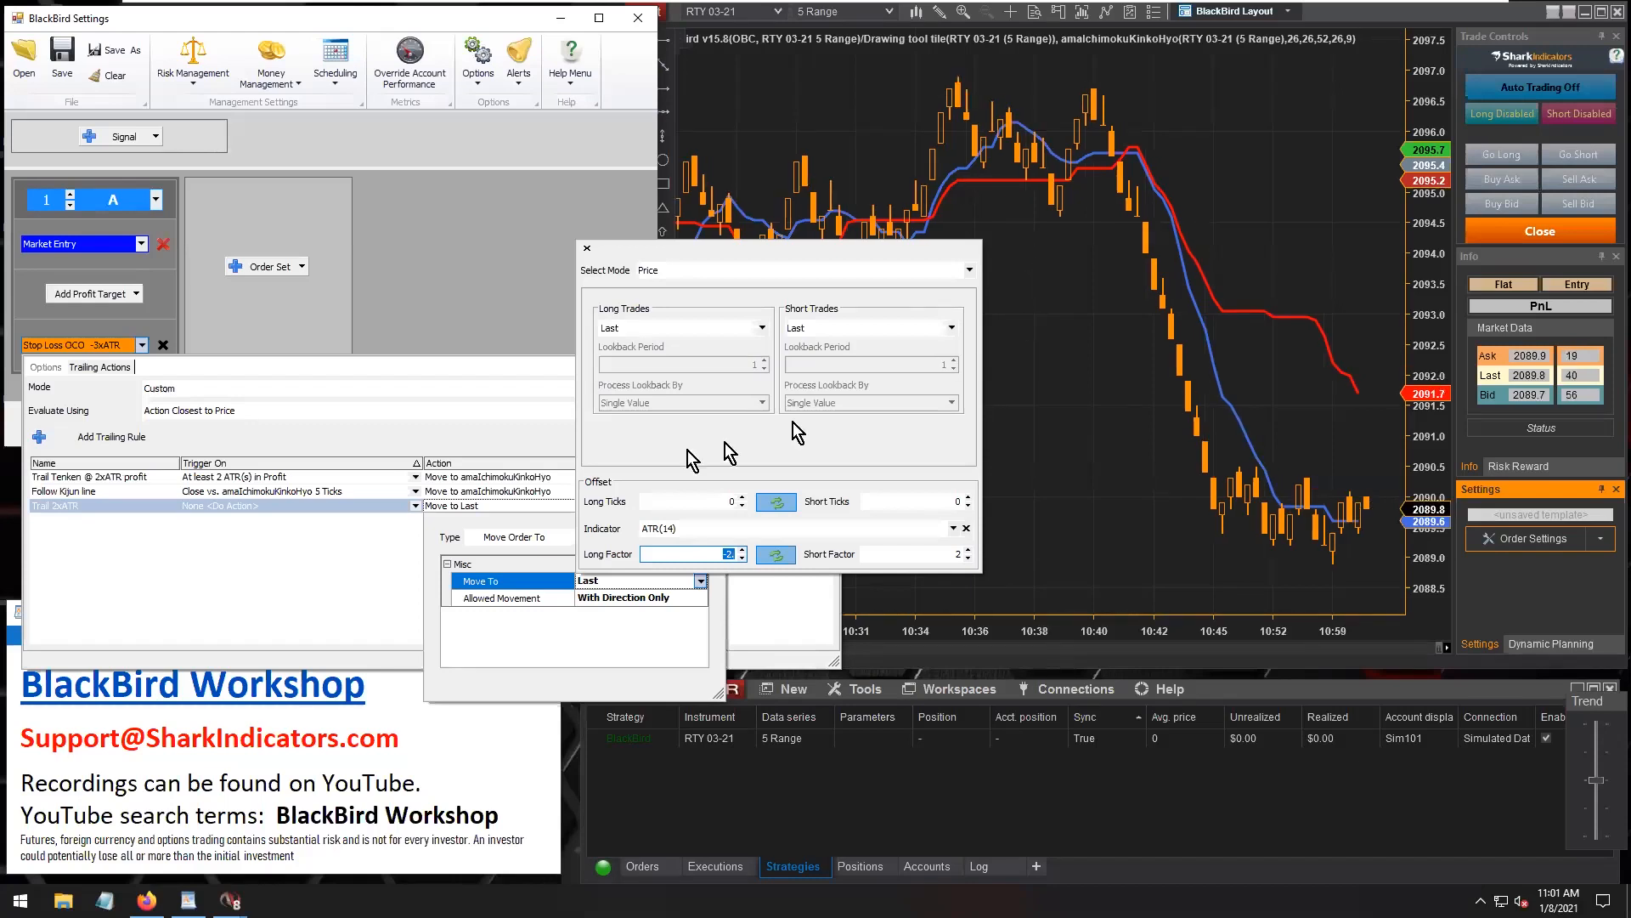
left_click(548, 658)
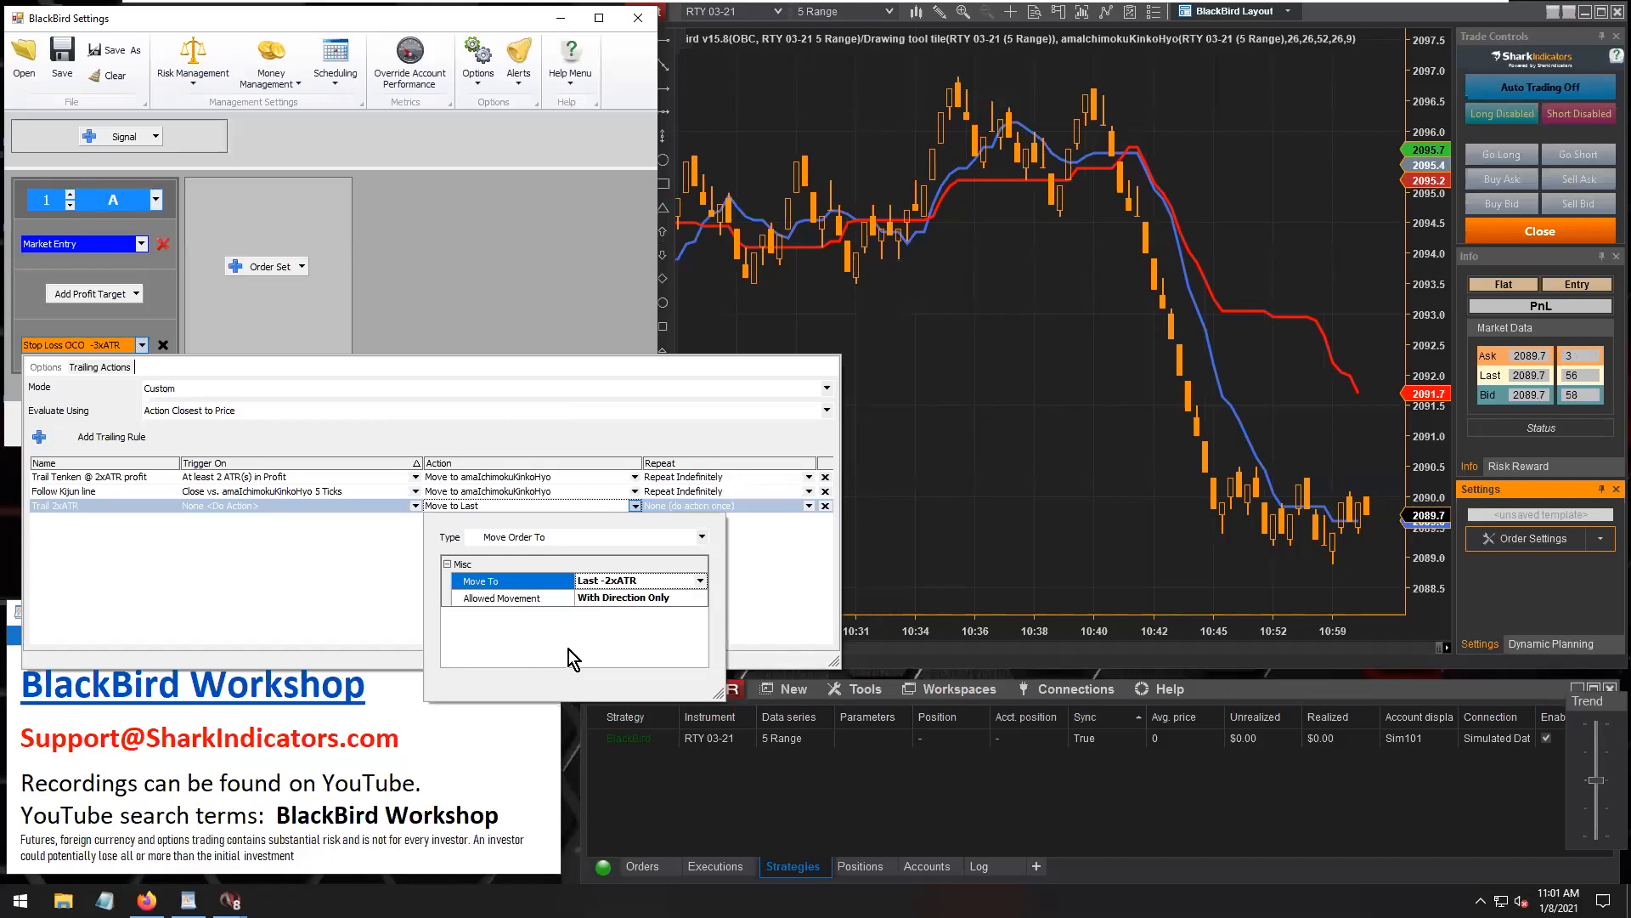
Set the Trail 2xATR rule to Repeat Indefinitely and apply the repeat setting.
left_click(746, 506)
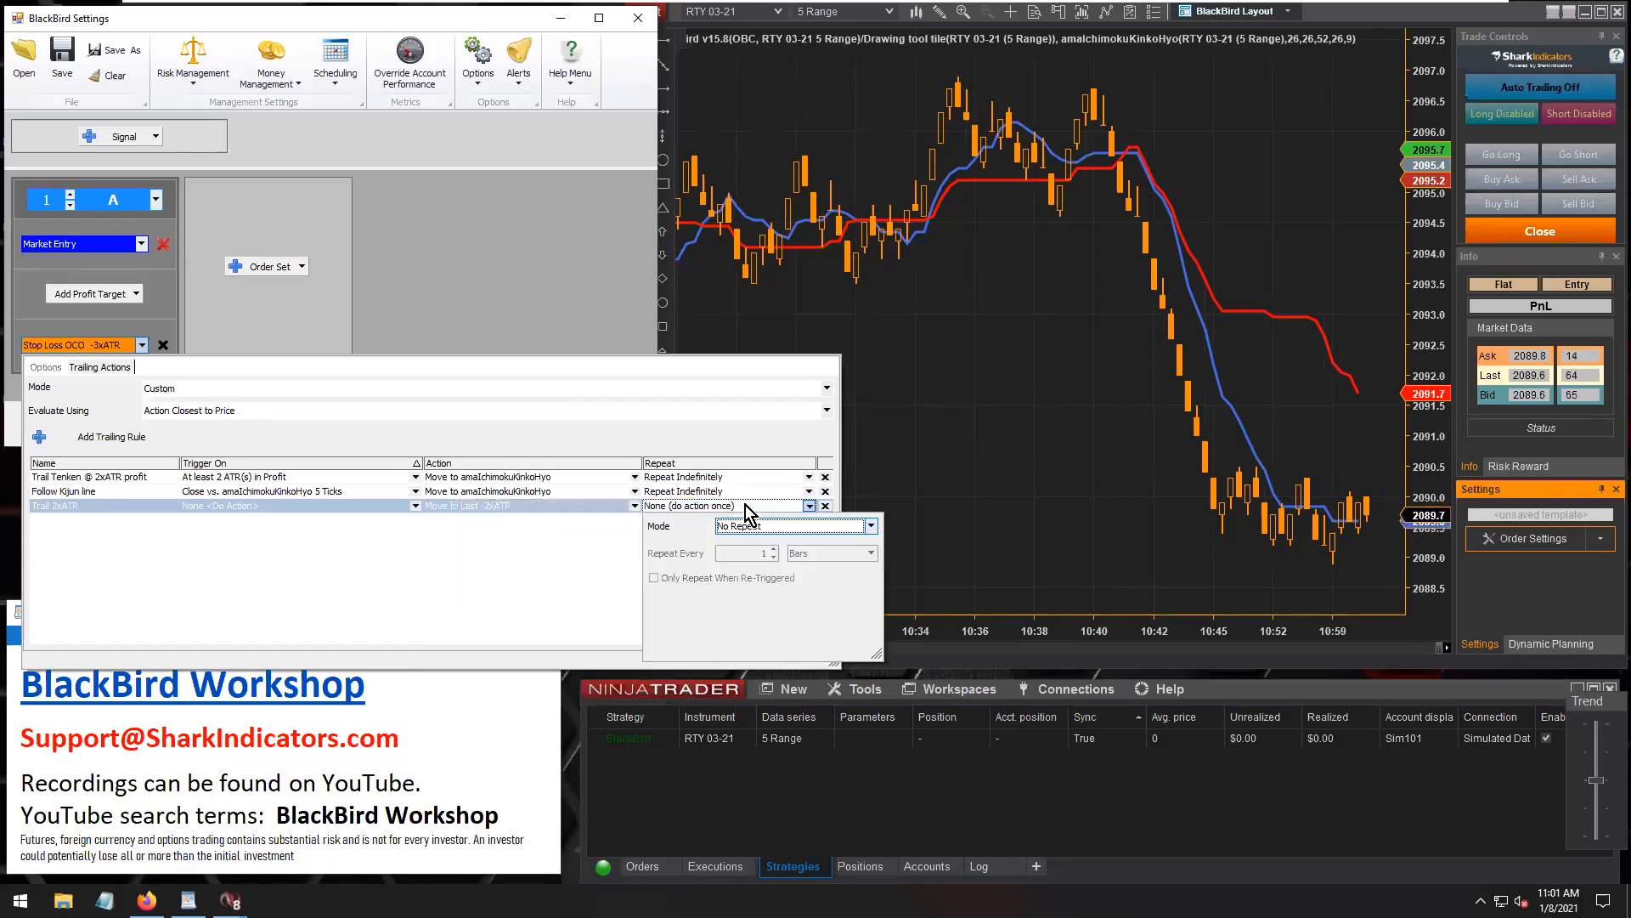
left_click(768, 525)
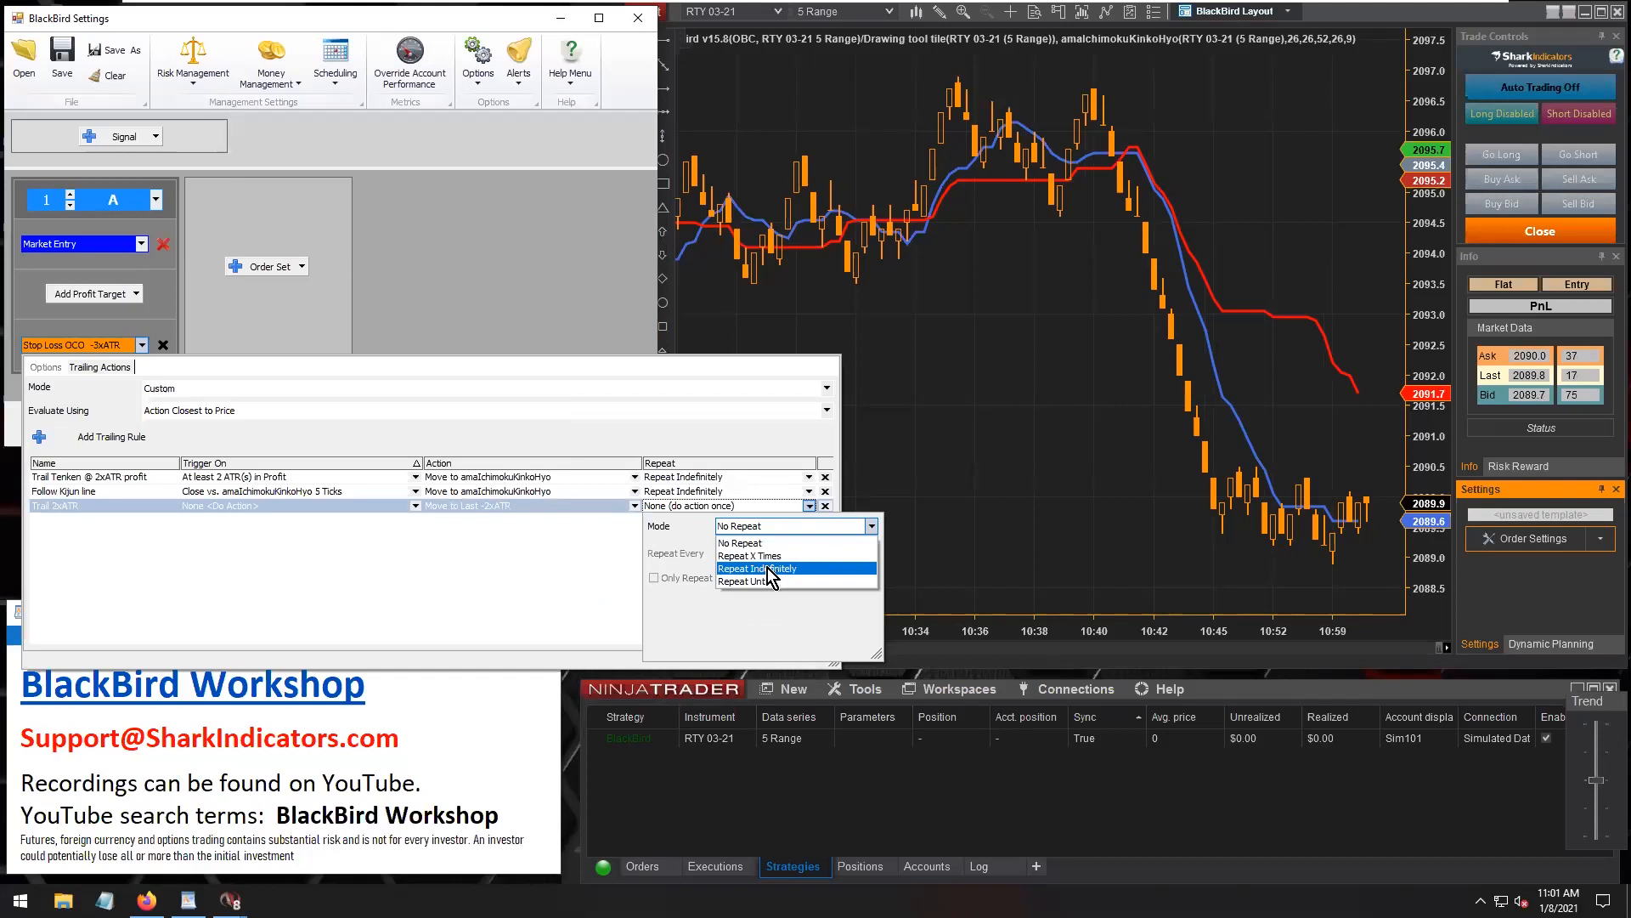
left_click(767, 568)
left_click(517, 599)
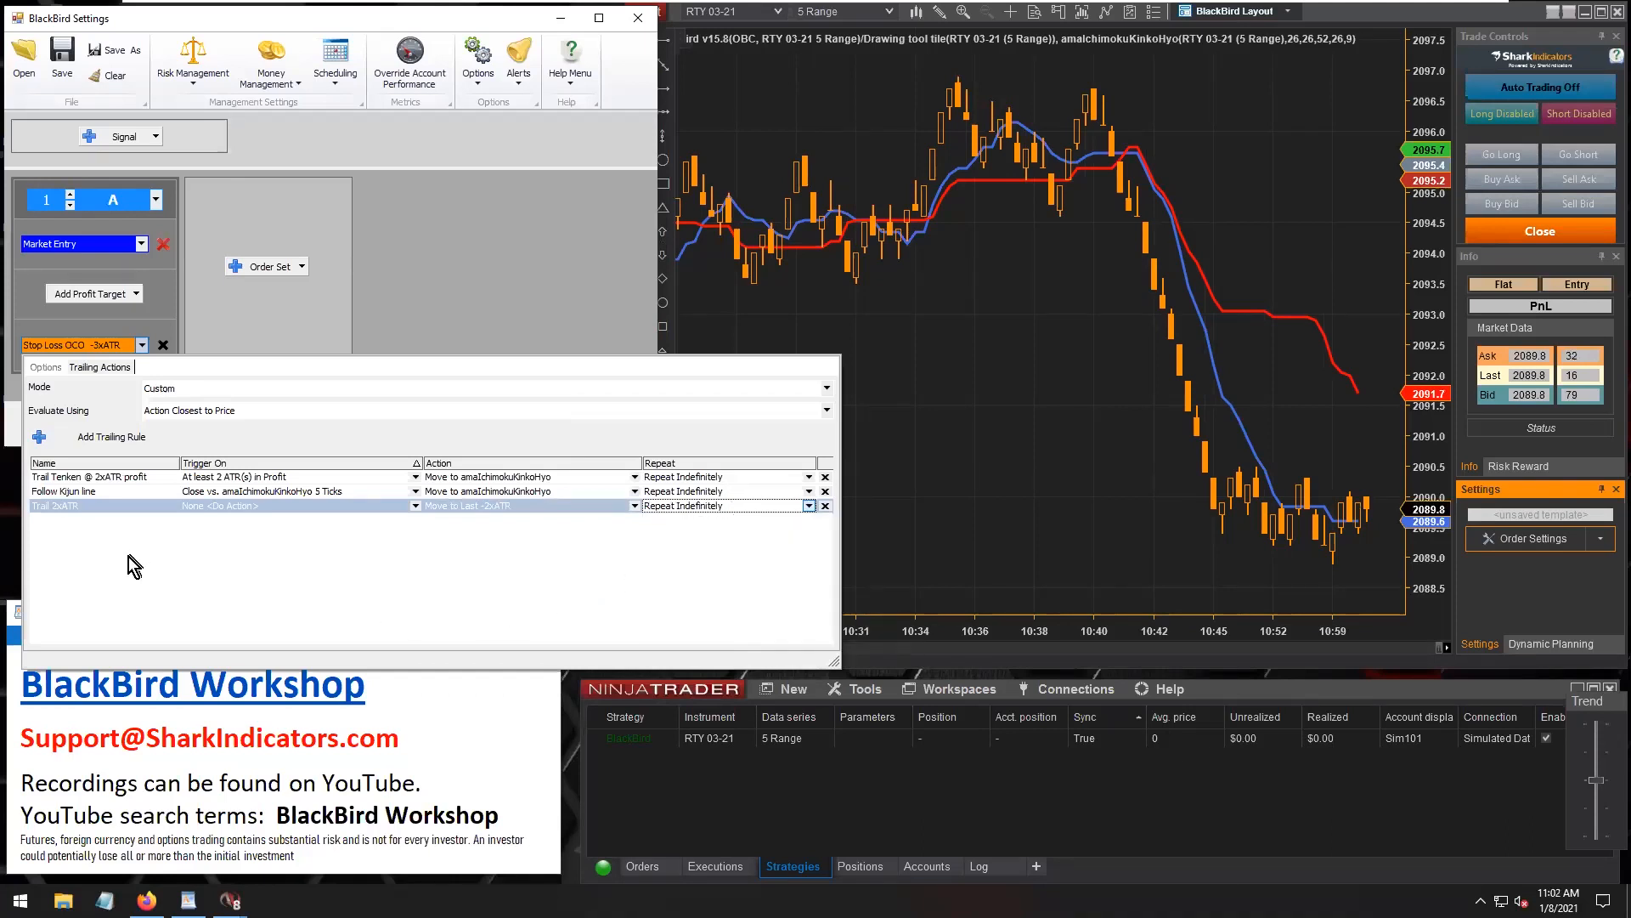
Review the three trailing rules and the available Evaluate Using options, keeping Action Closest to Price.
left_click(113, 476)
left_click(114, 493)
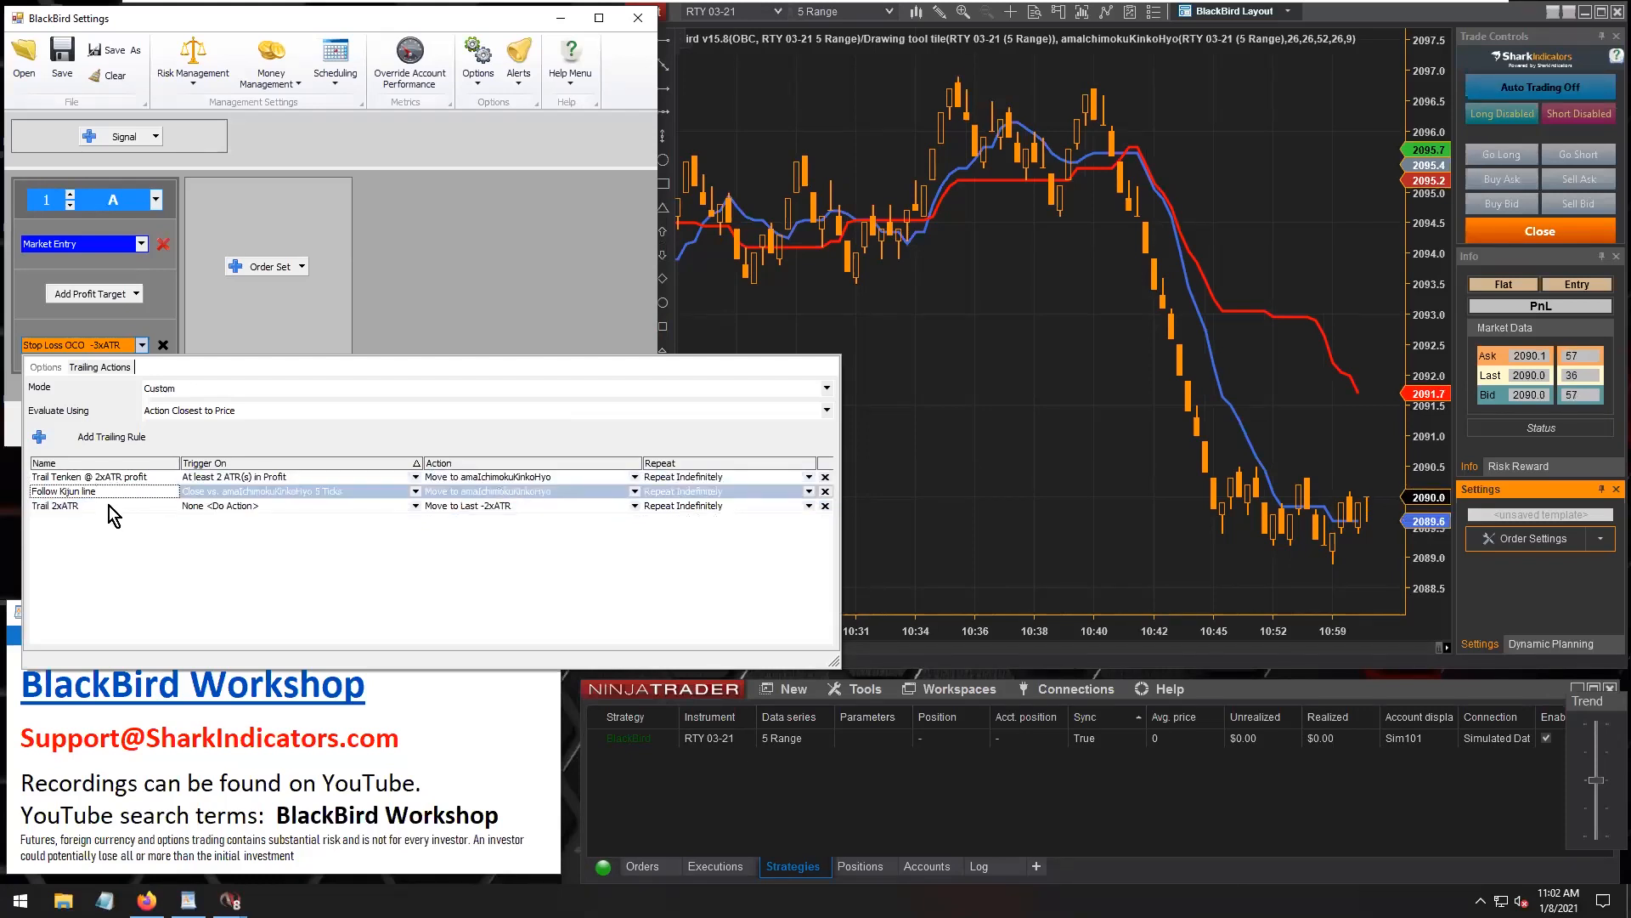
left_click(108, 507)
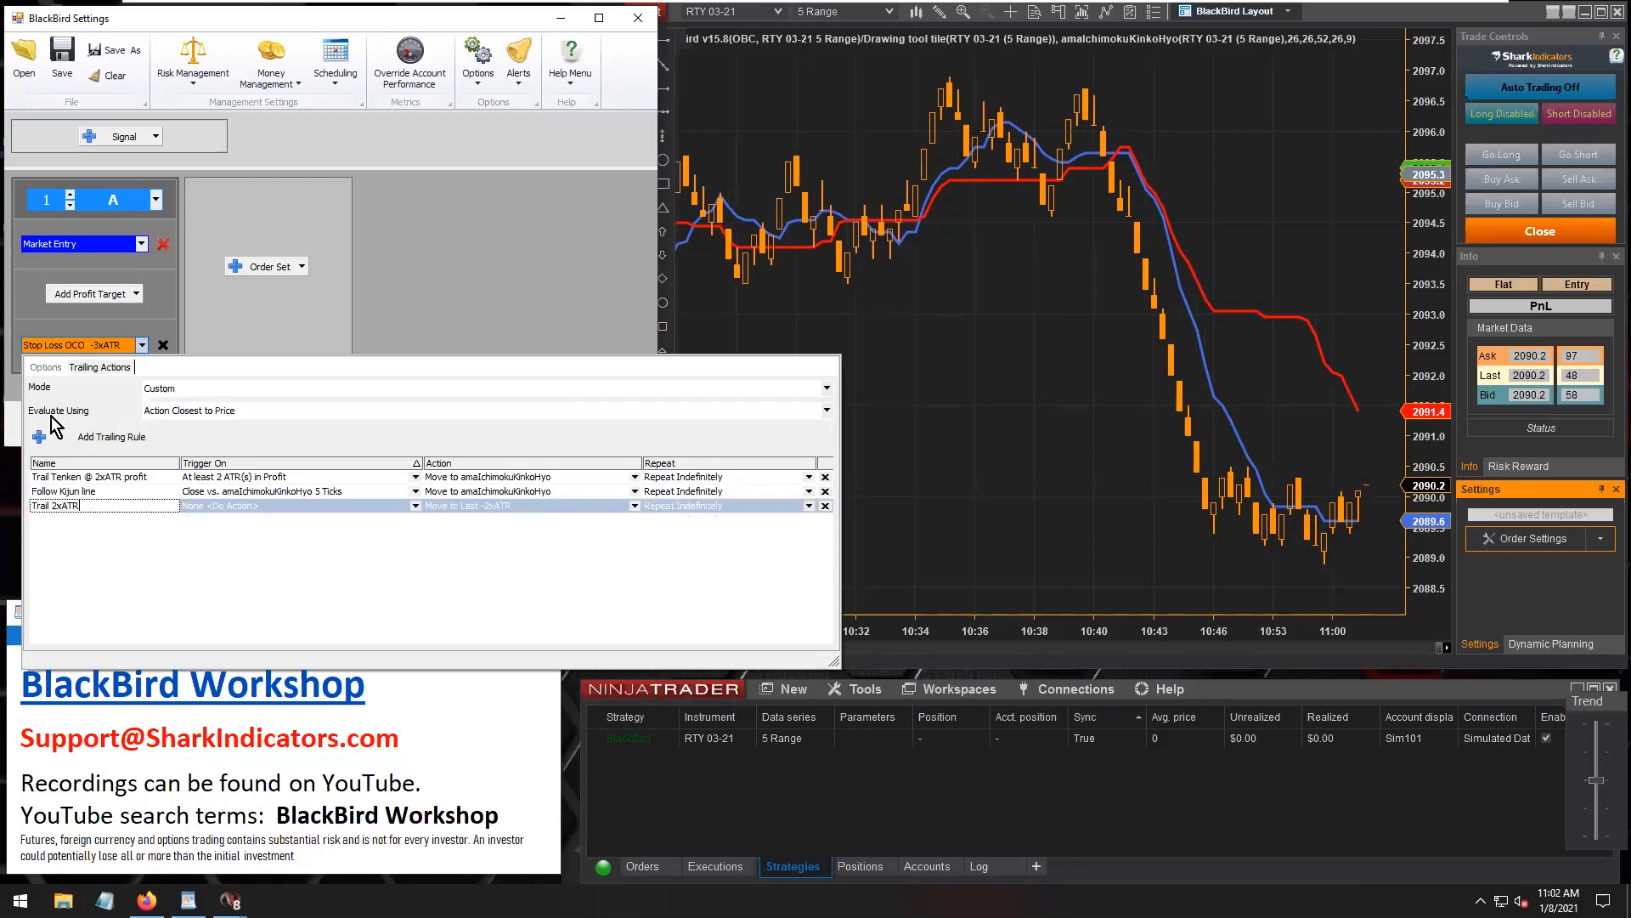
left_click(249, 414)
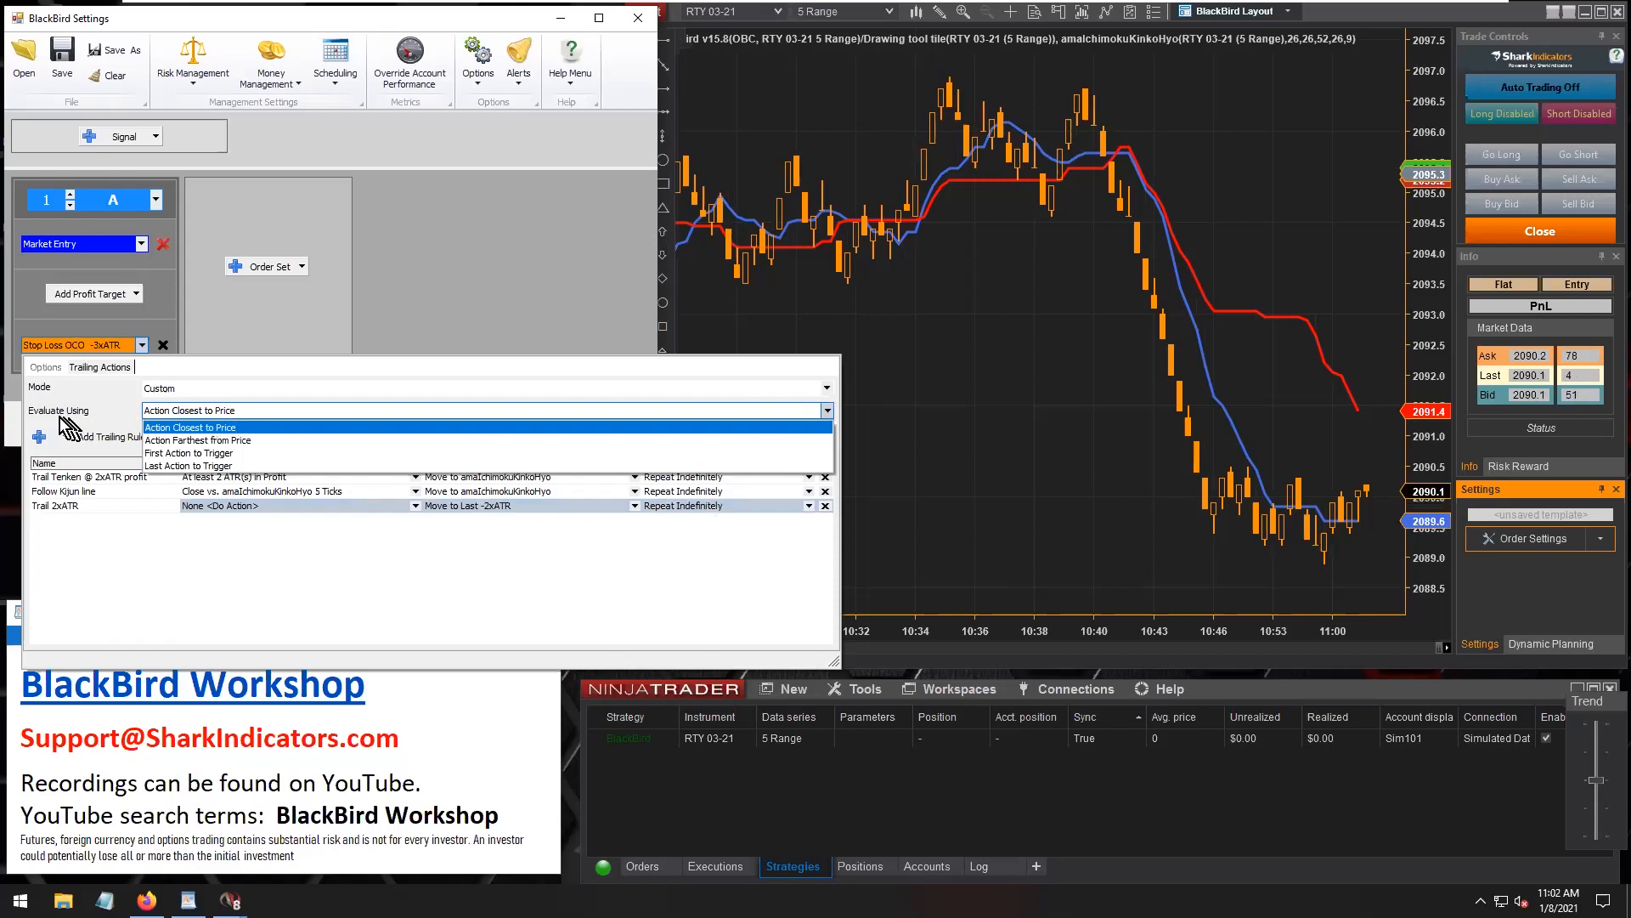
left_click(250, 415)
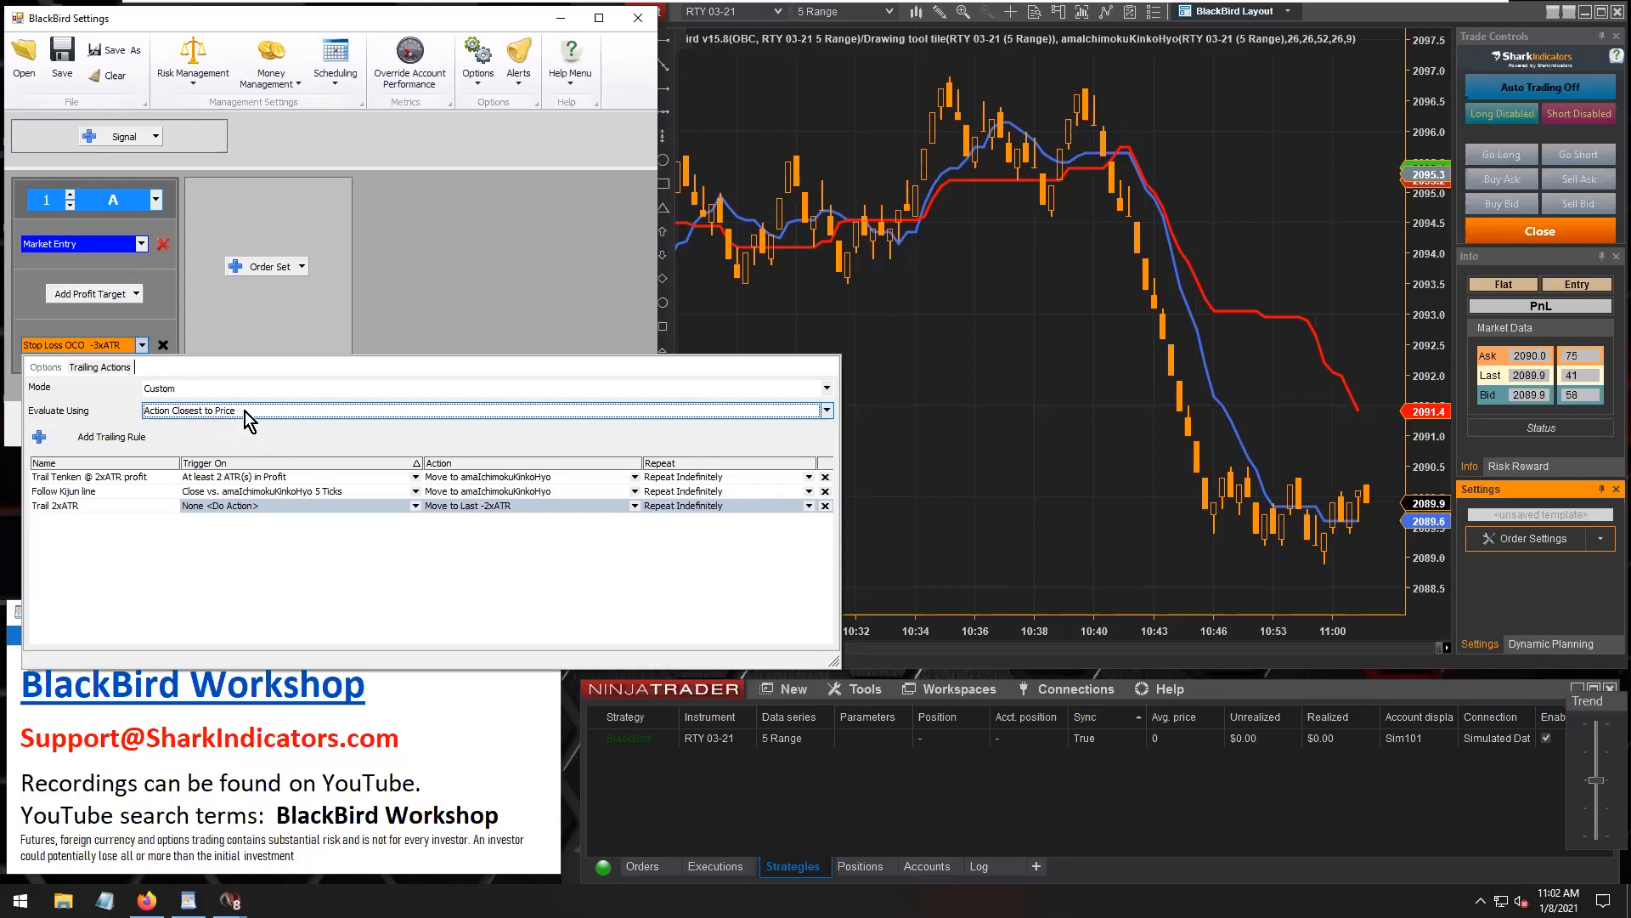
Sort the trailing rules by Action in descending order and check the Trail 2xATR rule's Move To setting.
left_click(473, 464)
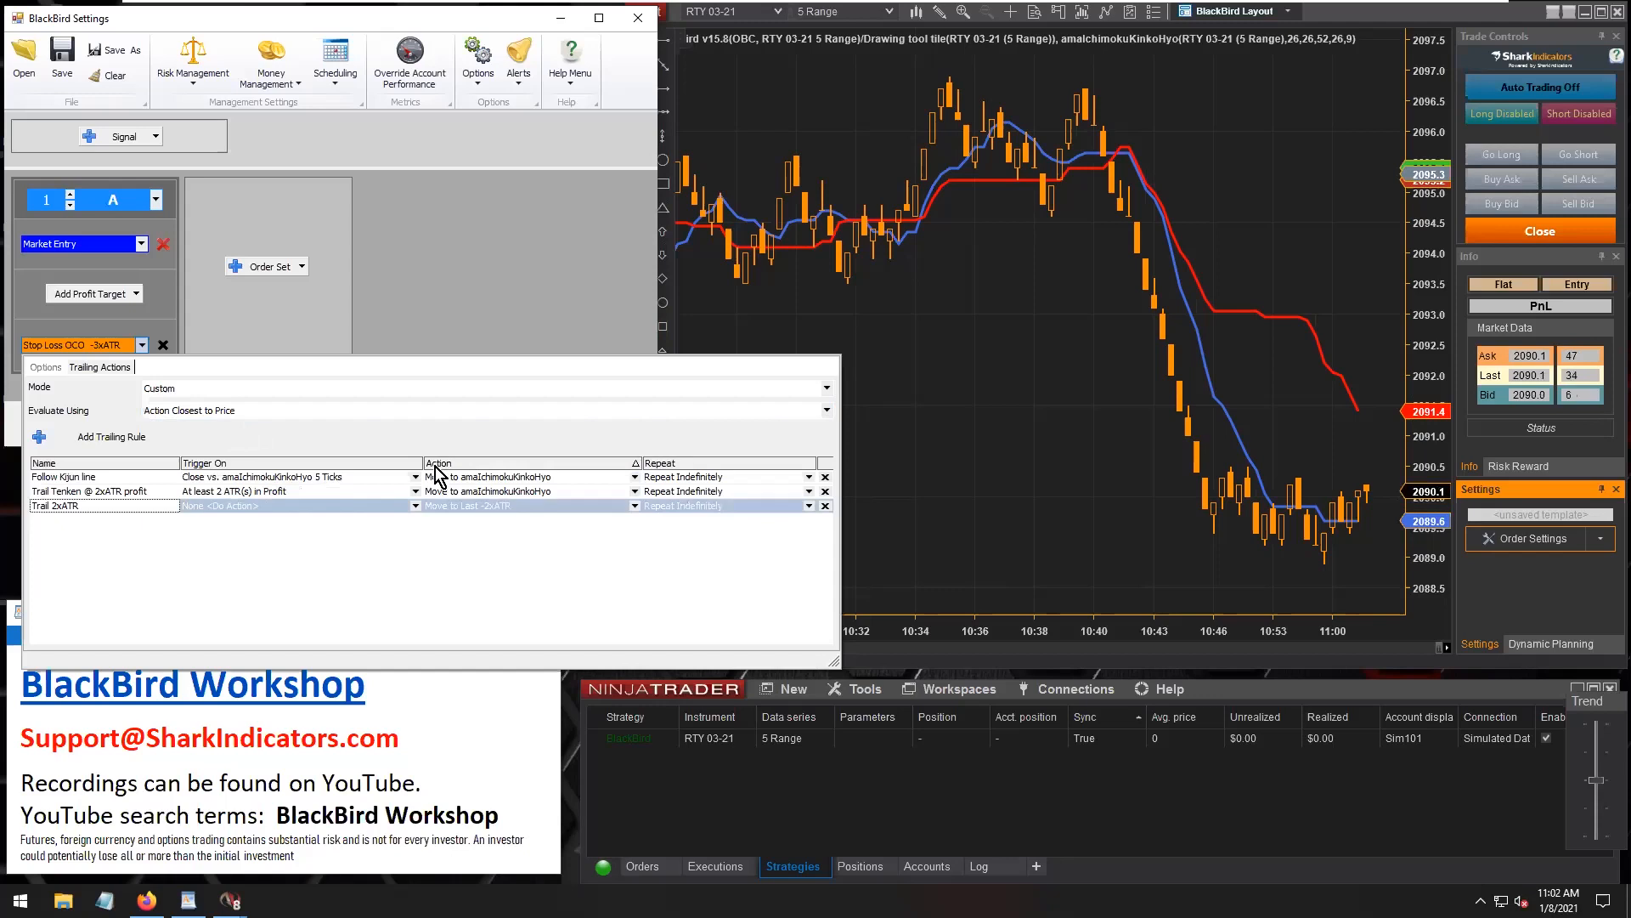
left_click(463, 465)
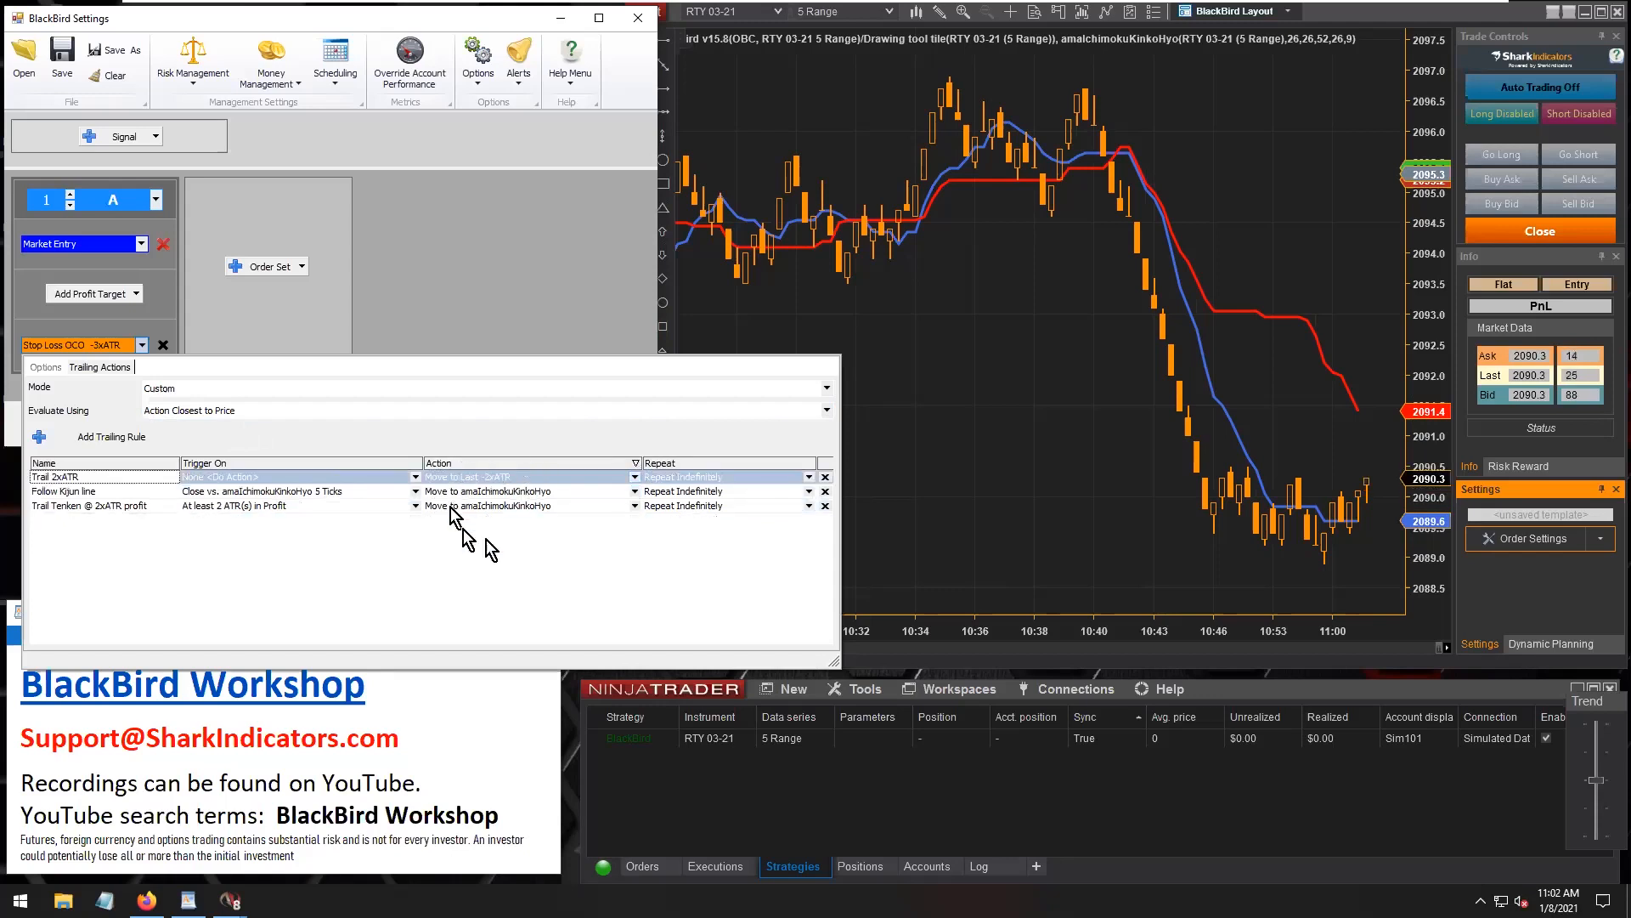
left_click(490, 477)
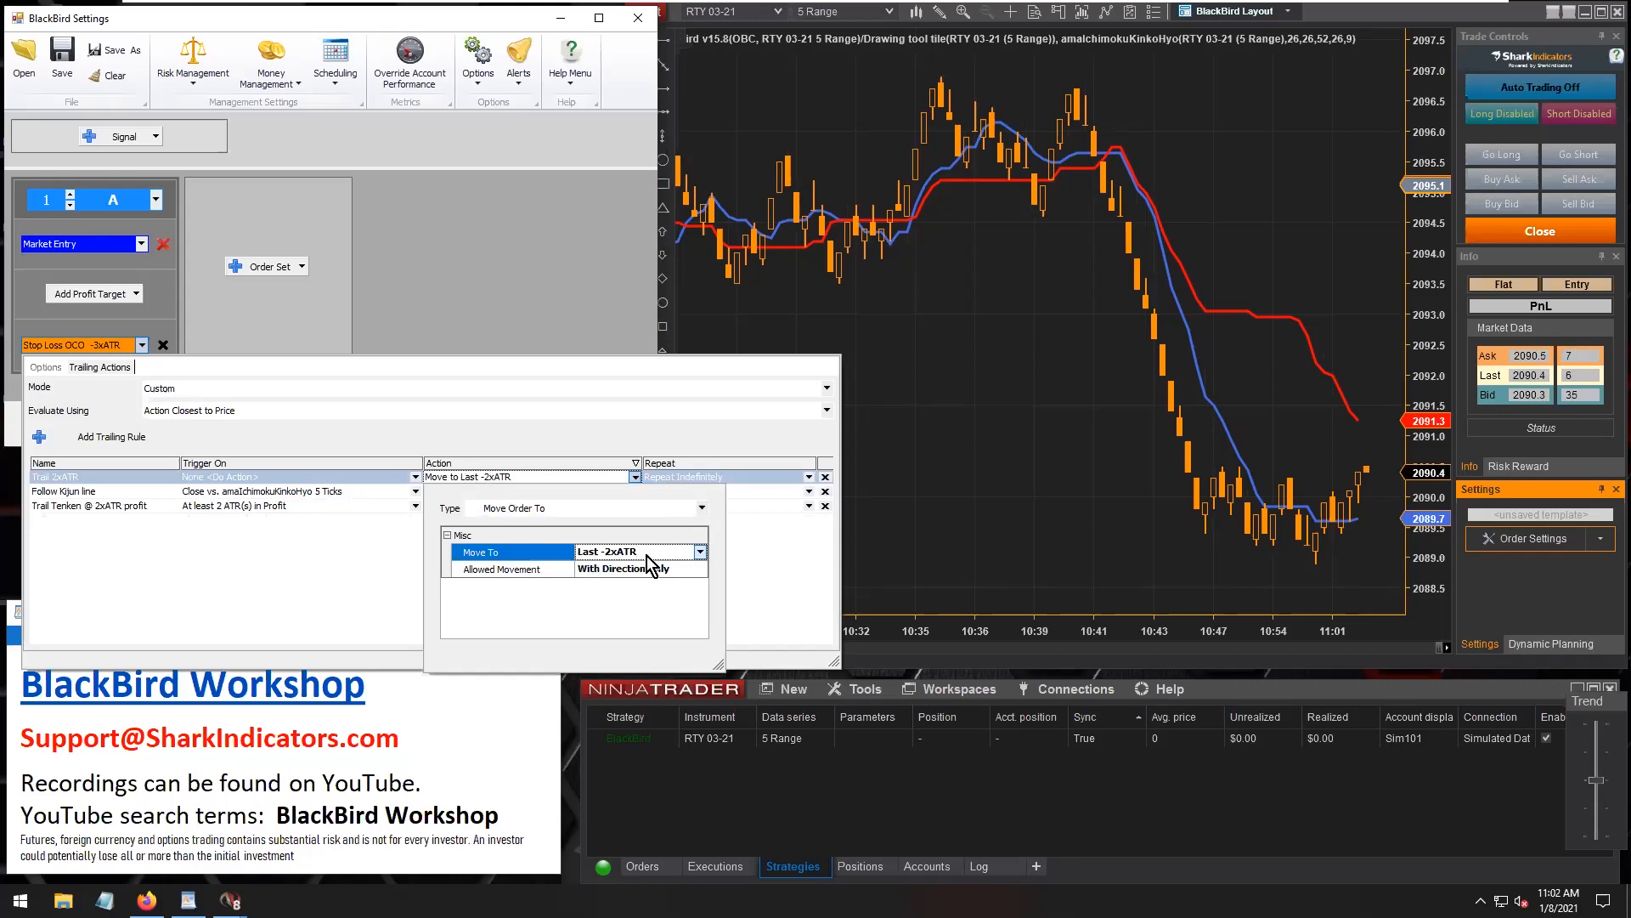
left_click(384, 583)
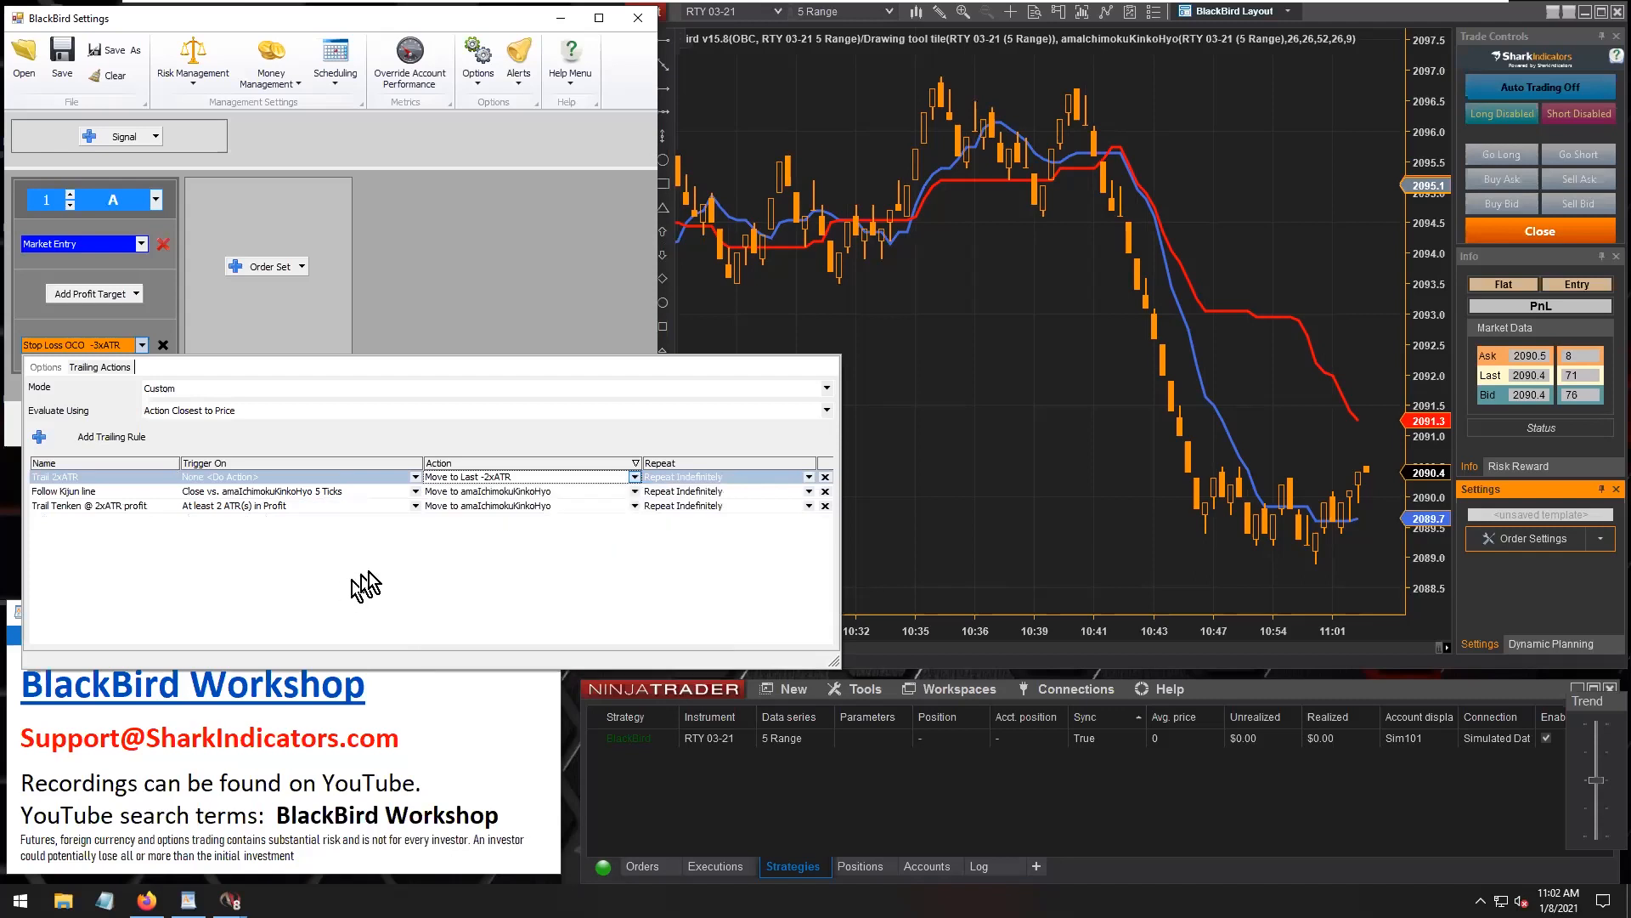
Check the action settings of the Follow Kijun line and Trail Tenken rules, plus the Tenken rule's profit trigger.
left_click(487, 495)
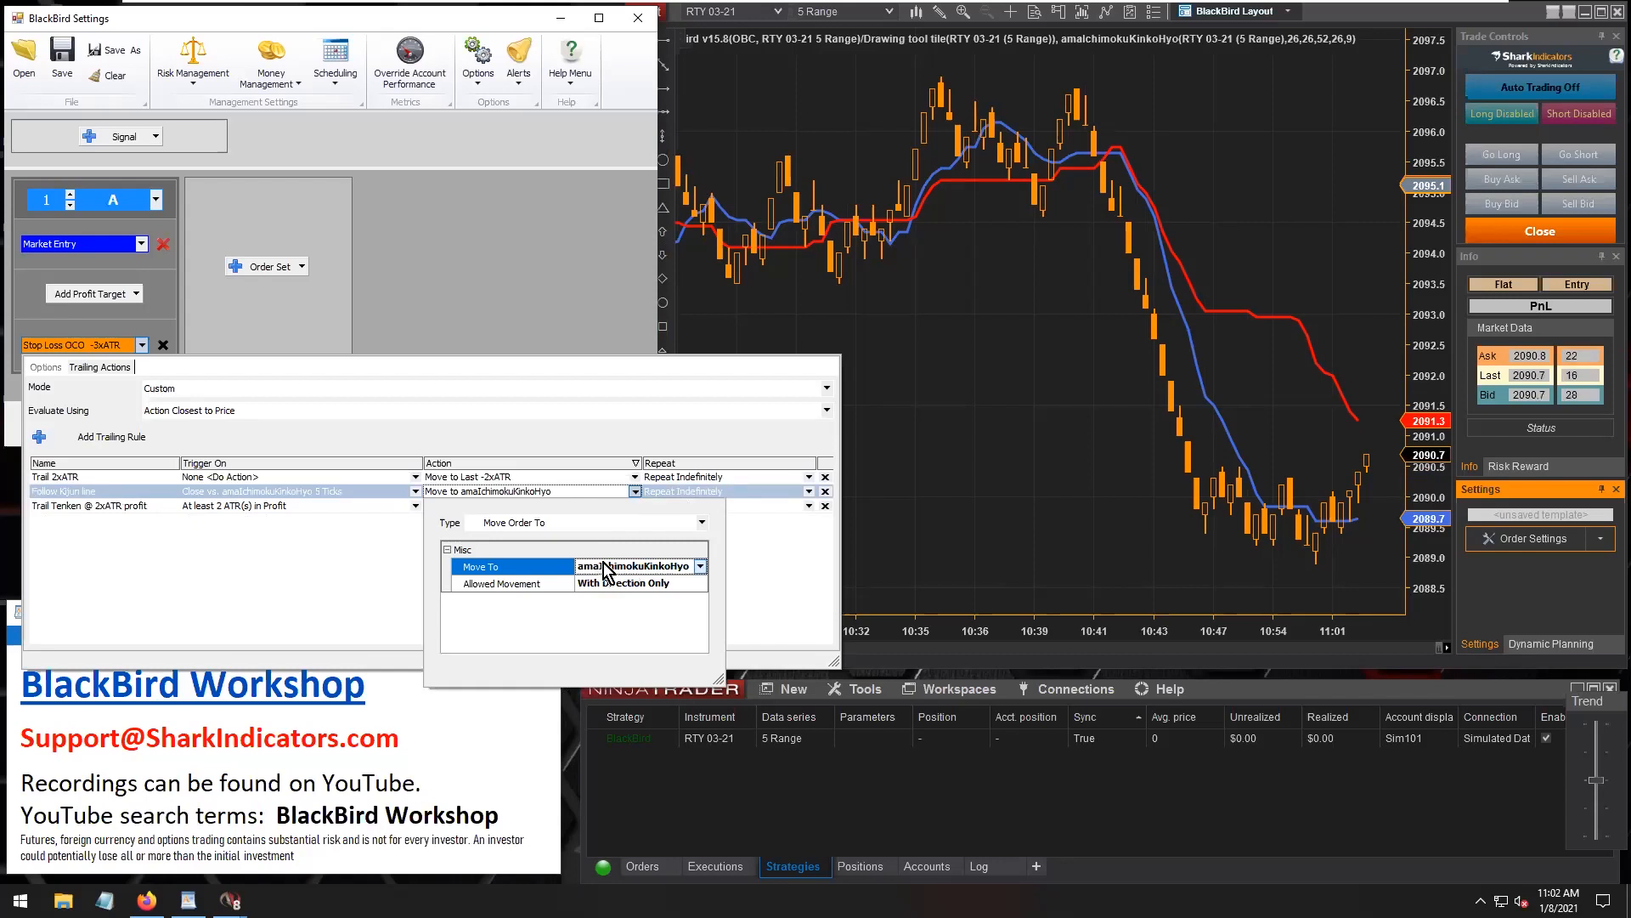
left_click(406, 584)
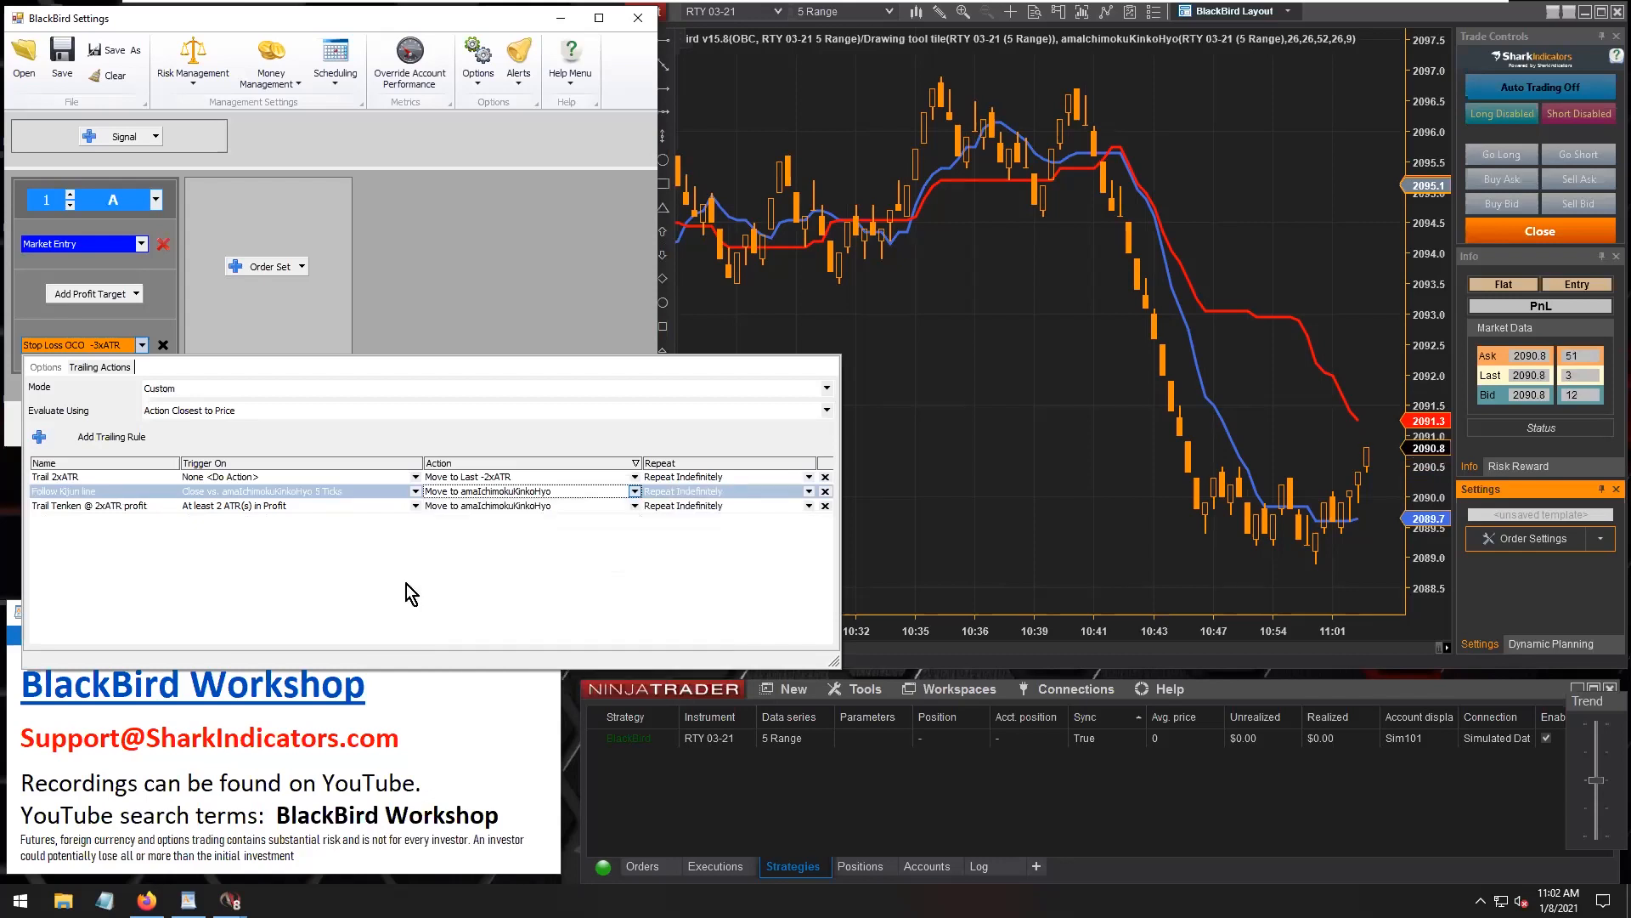
left_click(476, 506)
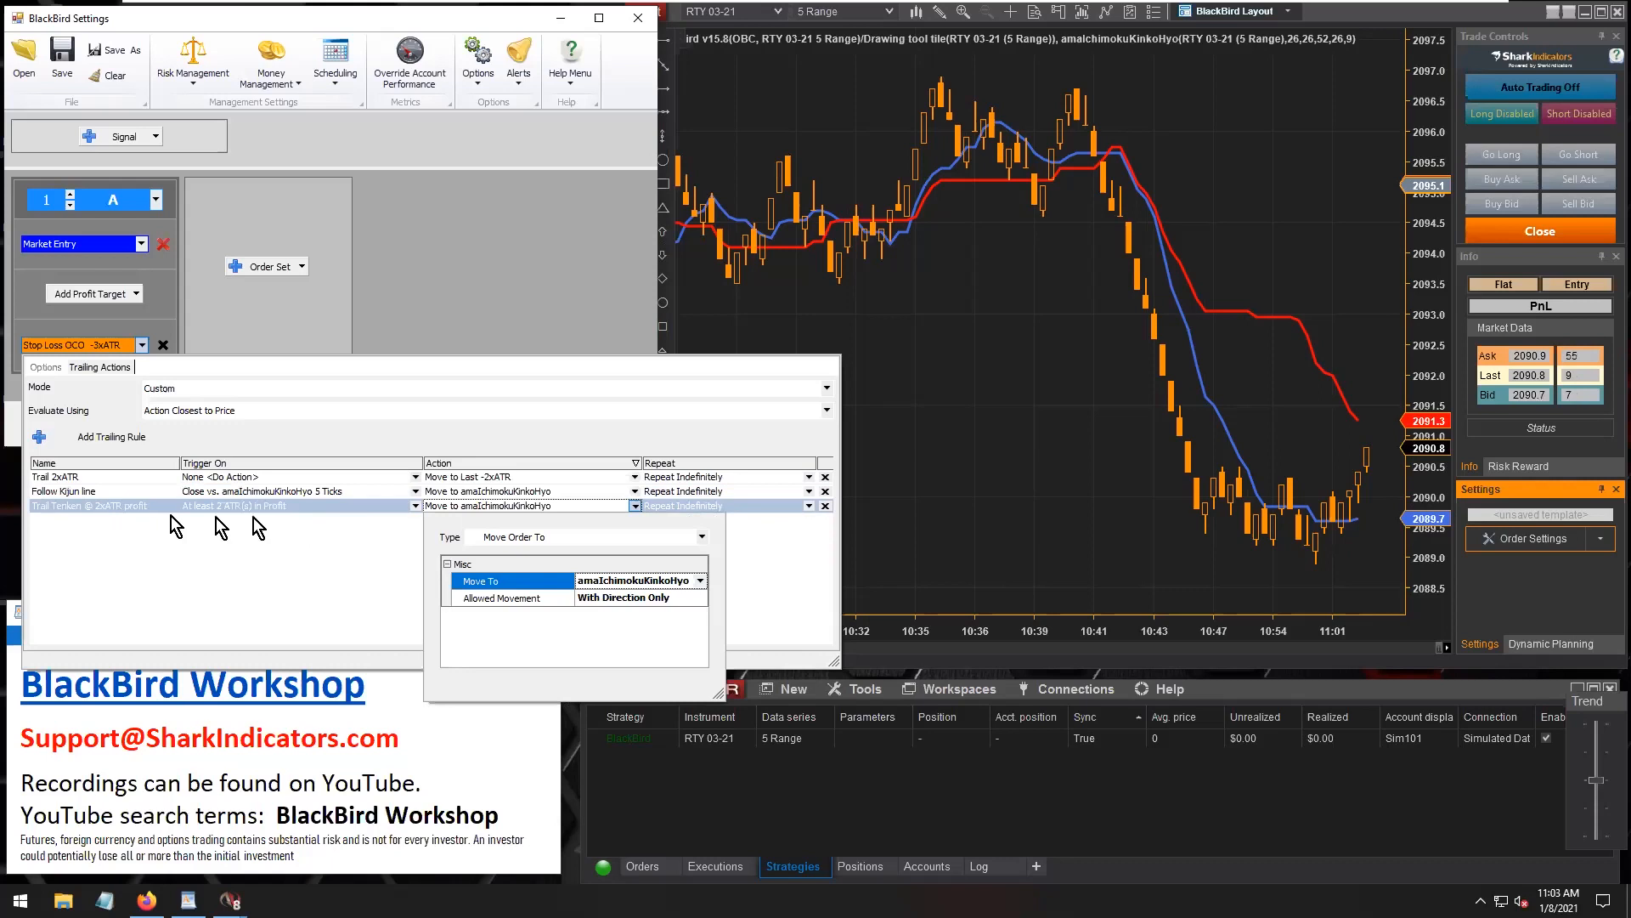
left_click(380, 598)
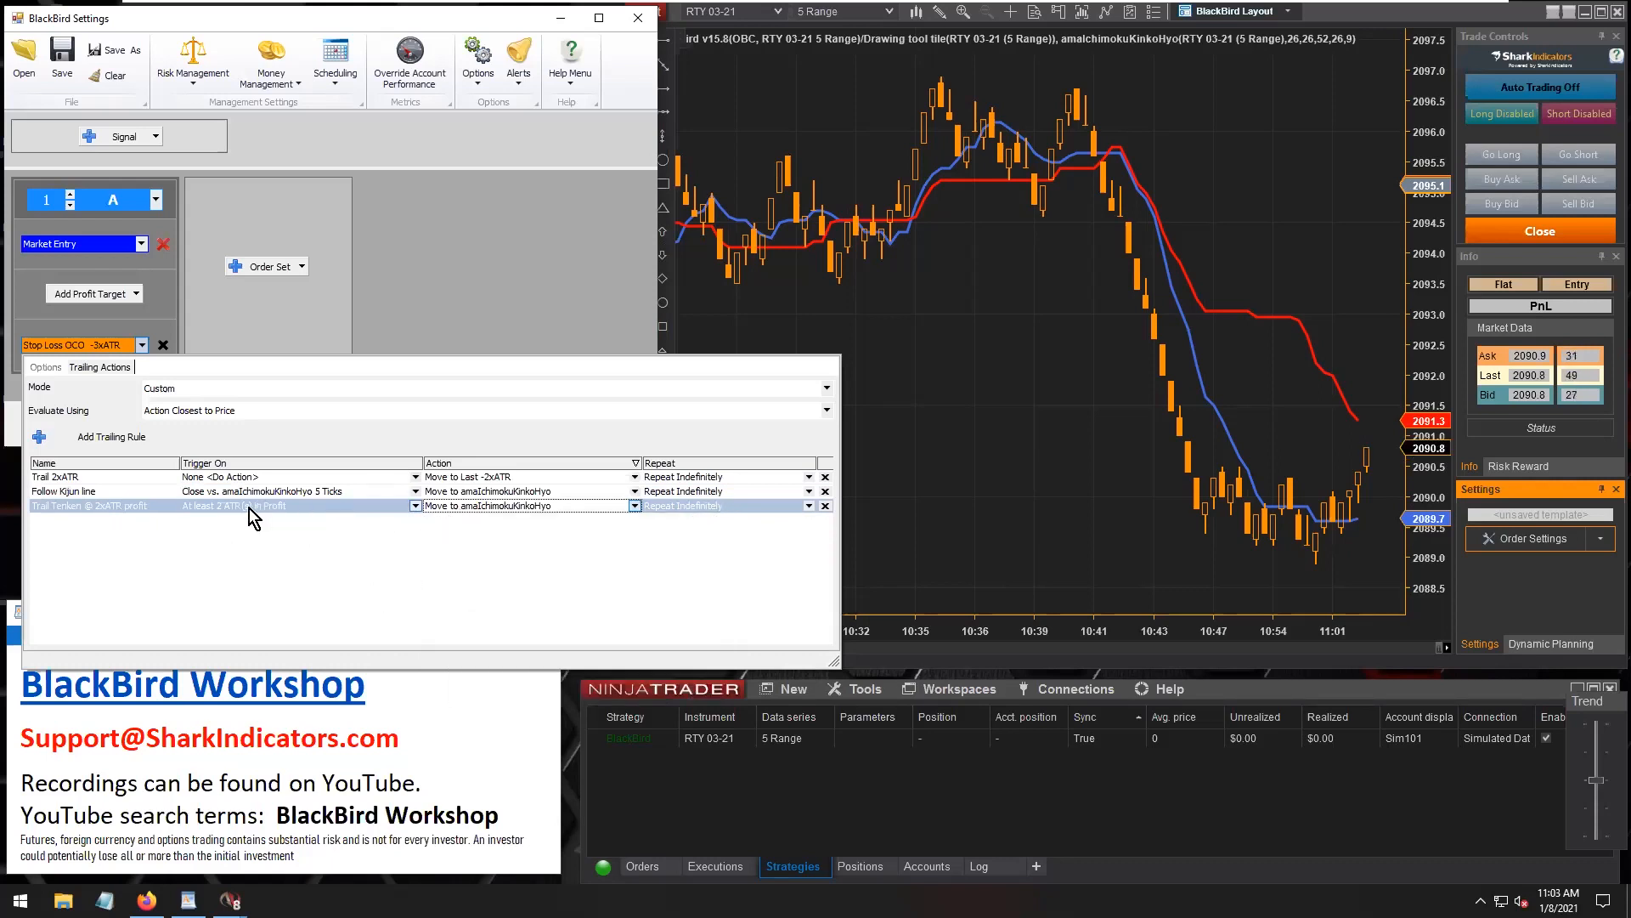
left_click(302, 507)
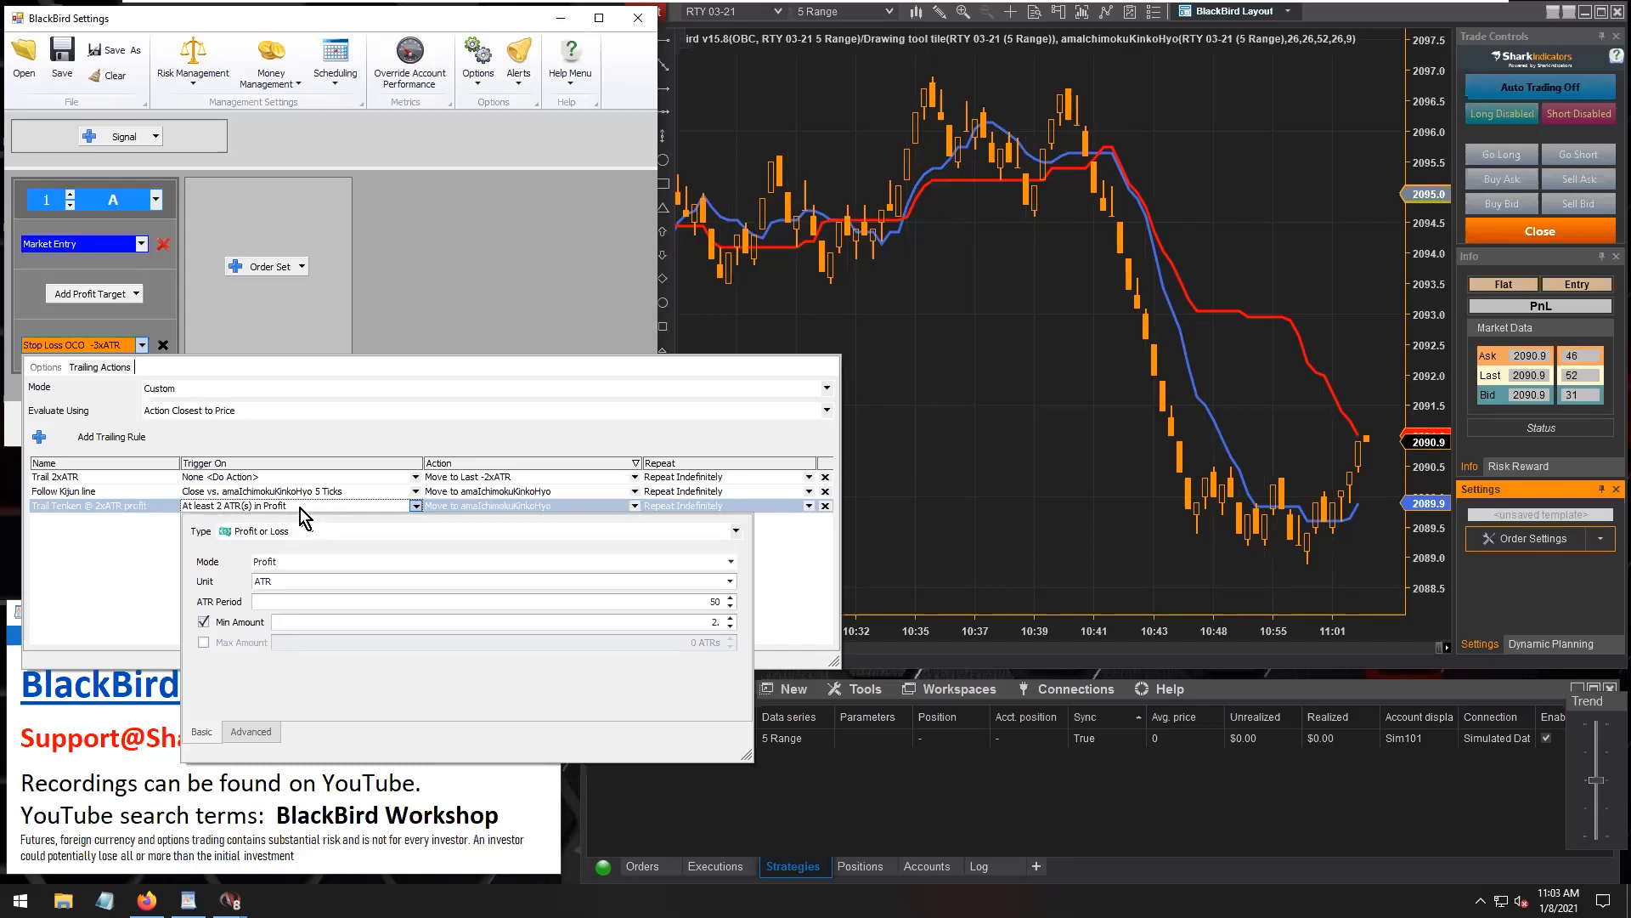
left_click(142, 589)
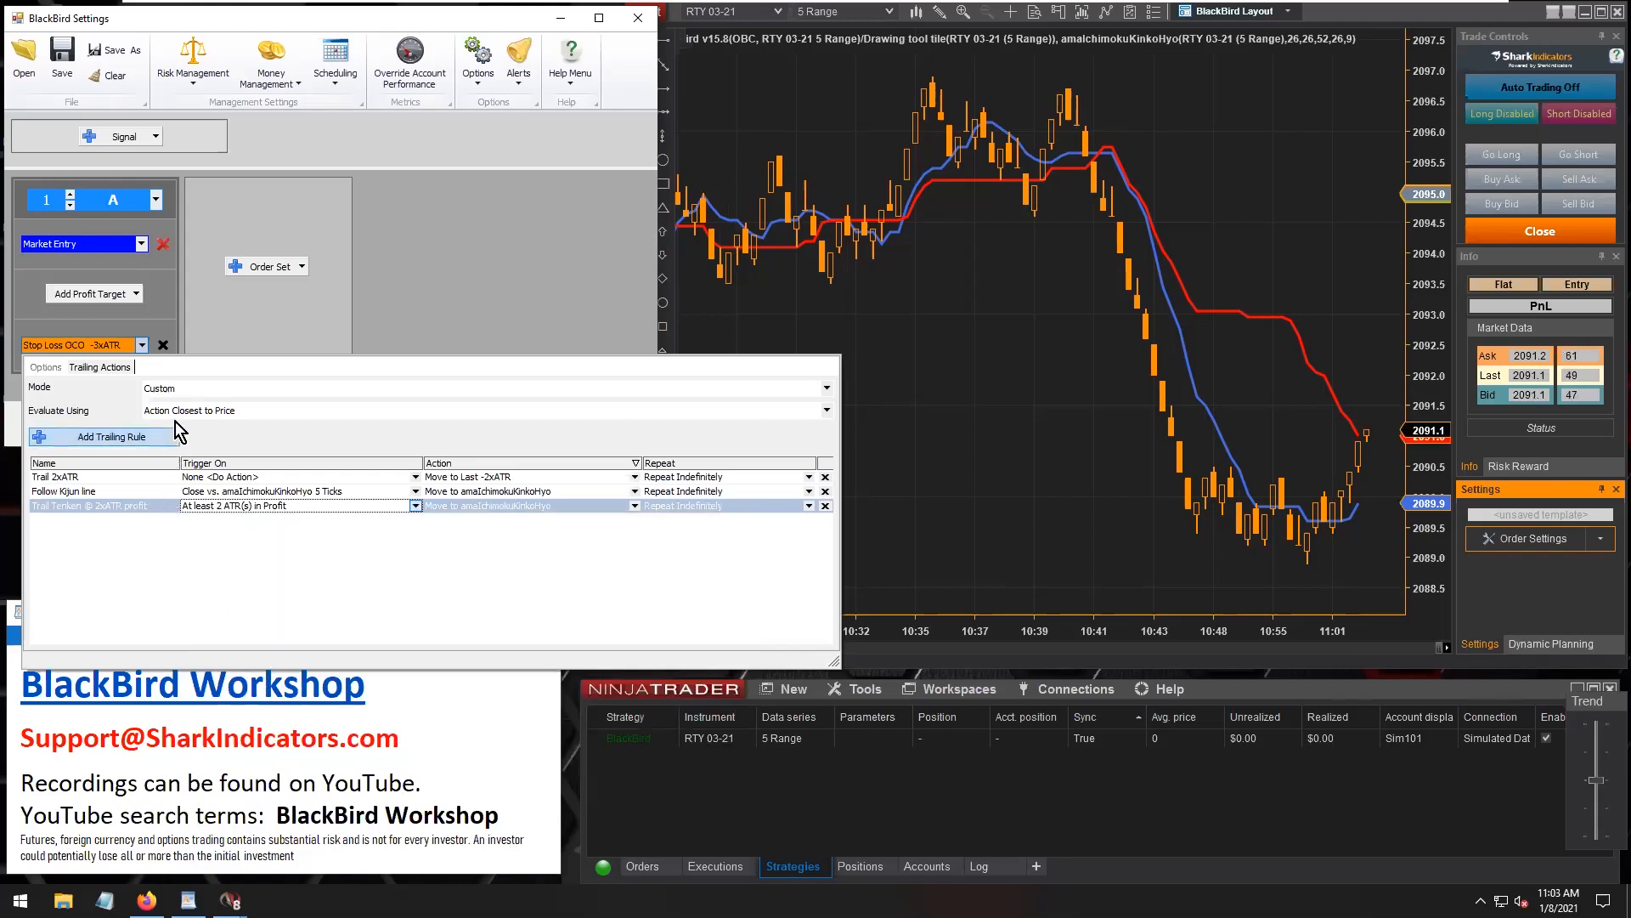
Compare the Trail 2xATR and Follow Kijun line rules, and open the Trail 2xATR rule's action settings for review.
left_click(84, 476)
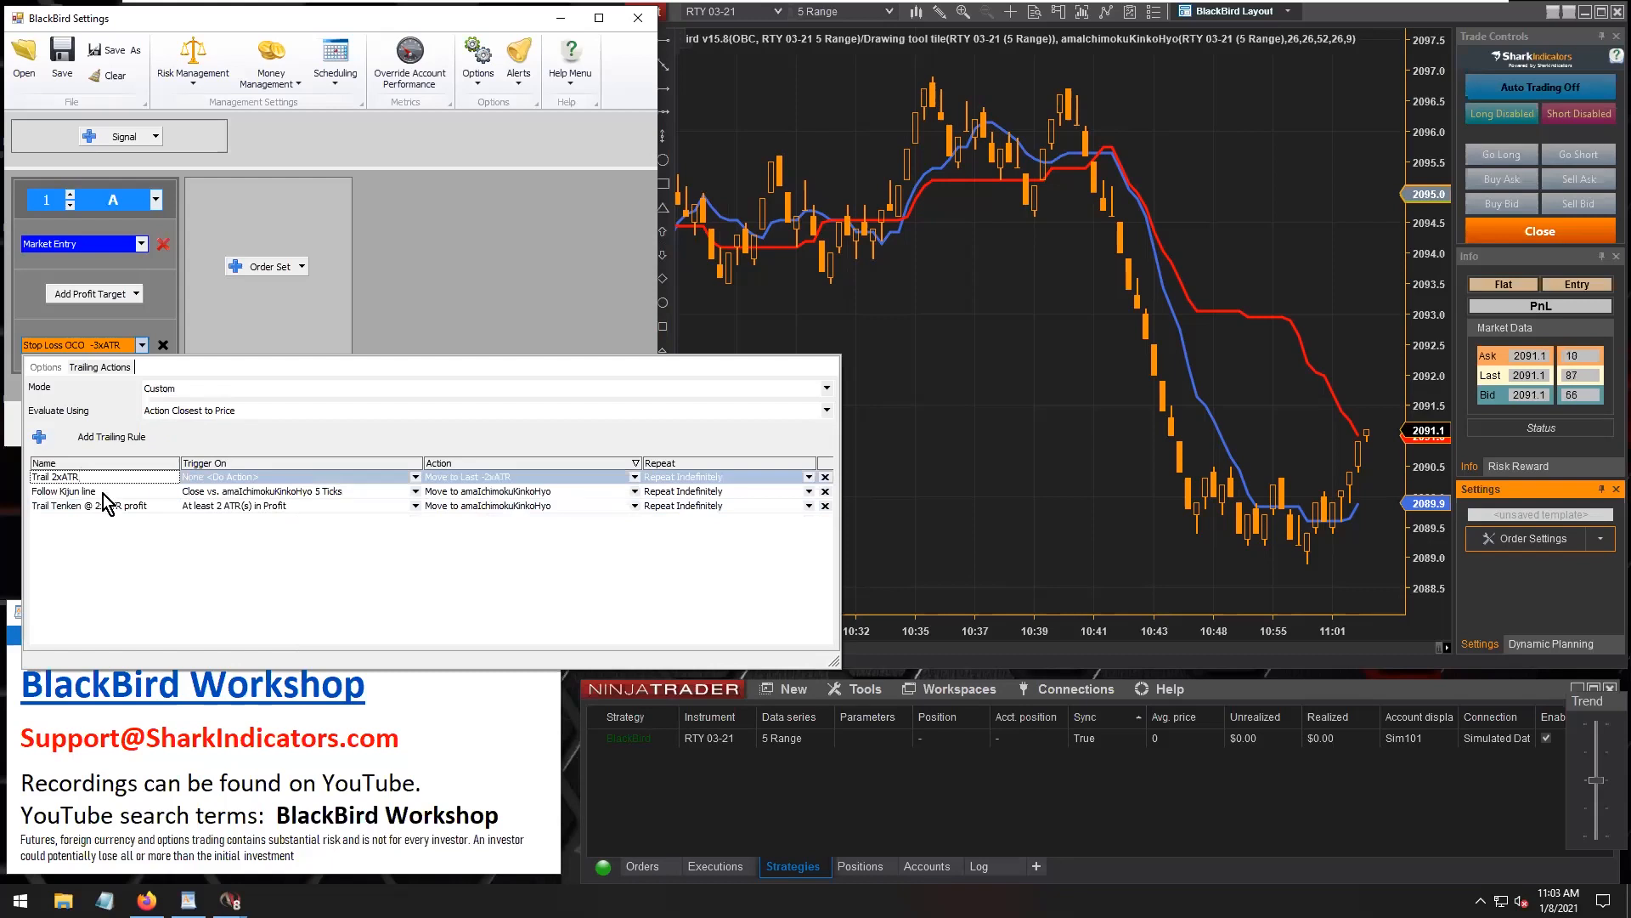
left_click(96, 492)
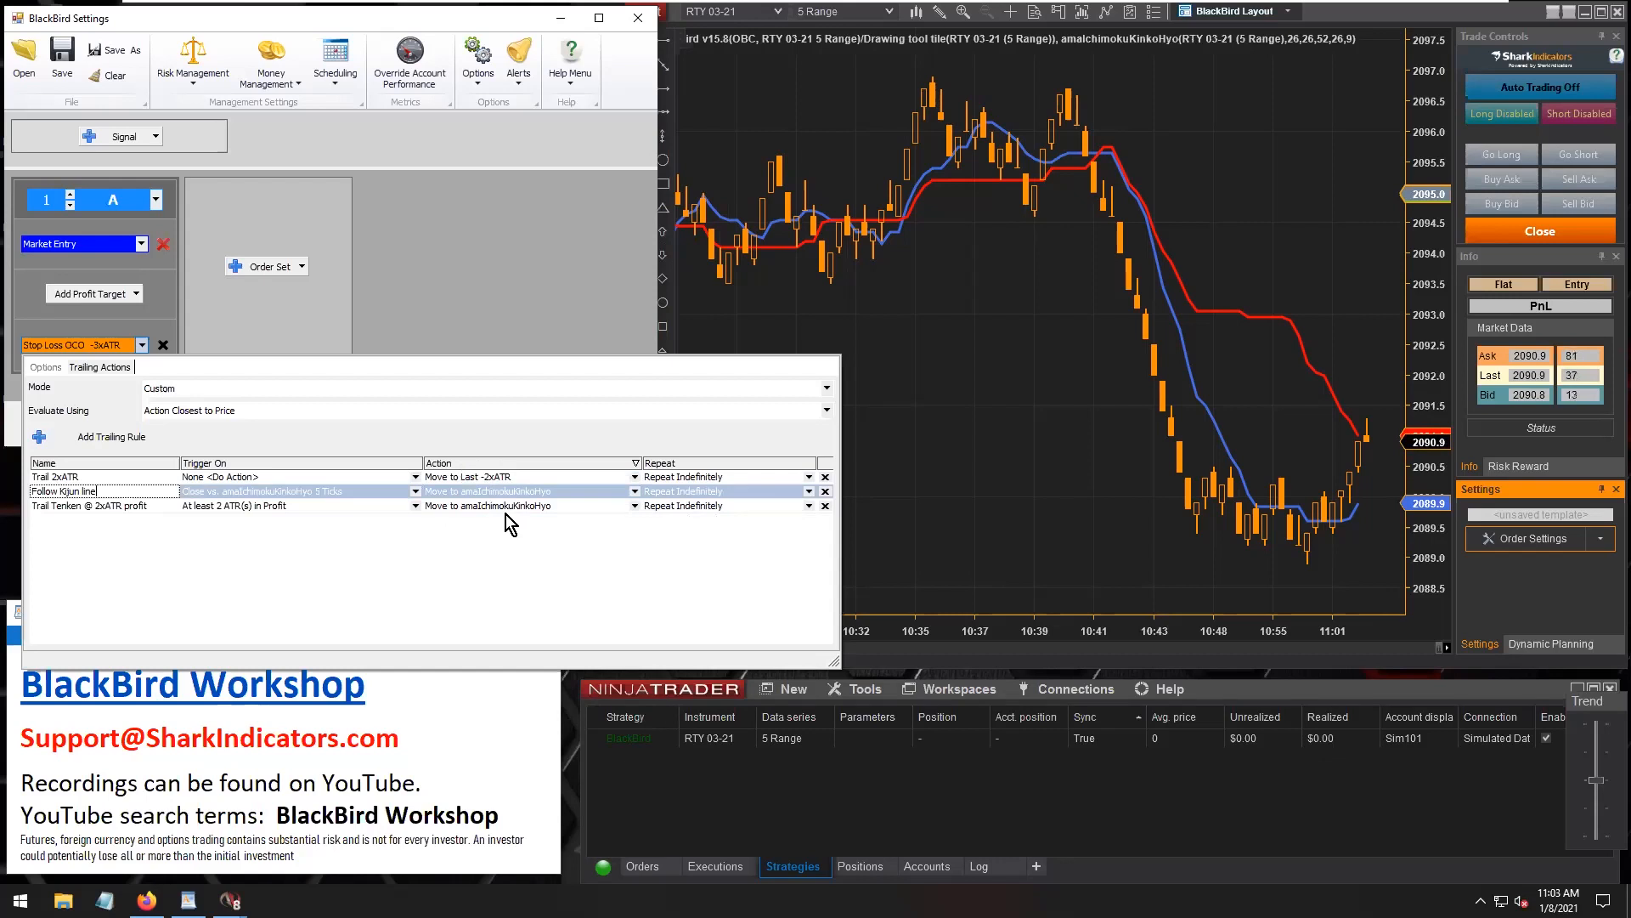
left_click(522, 478)
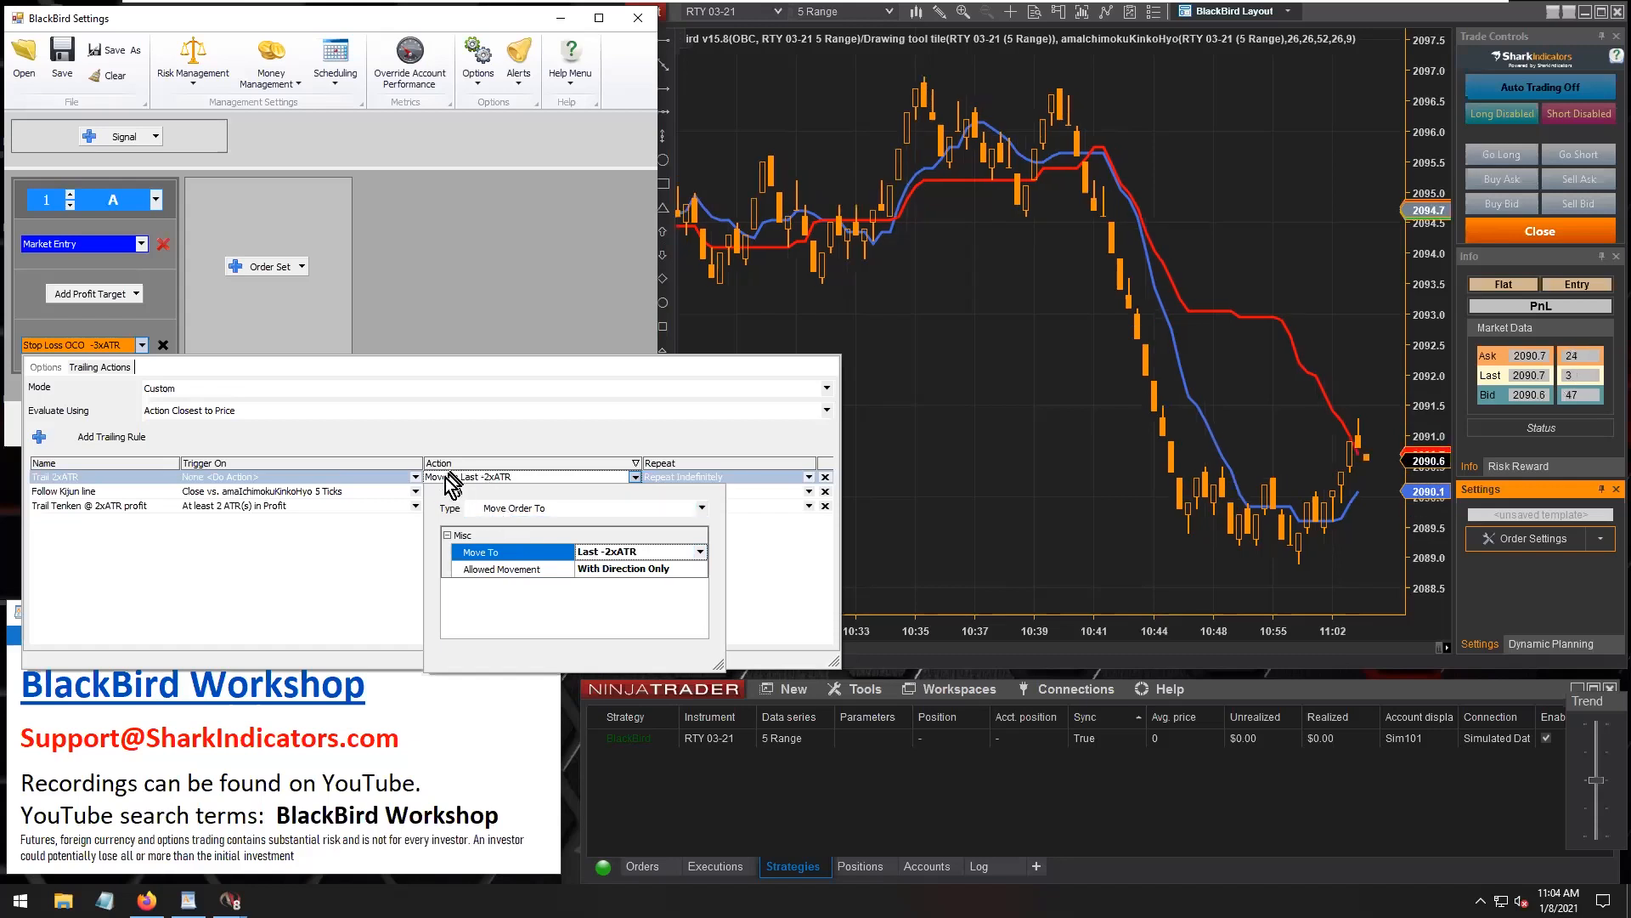
Review the available action types for the Trail 2xATR rule, keeping Move Order To.
left_click(553, 511)
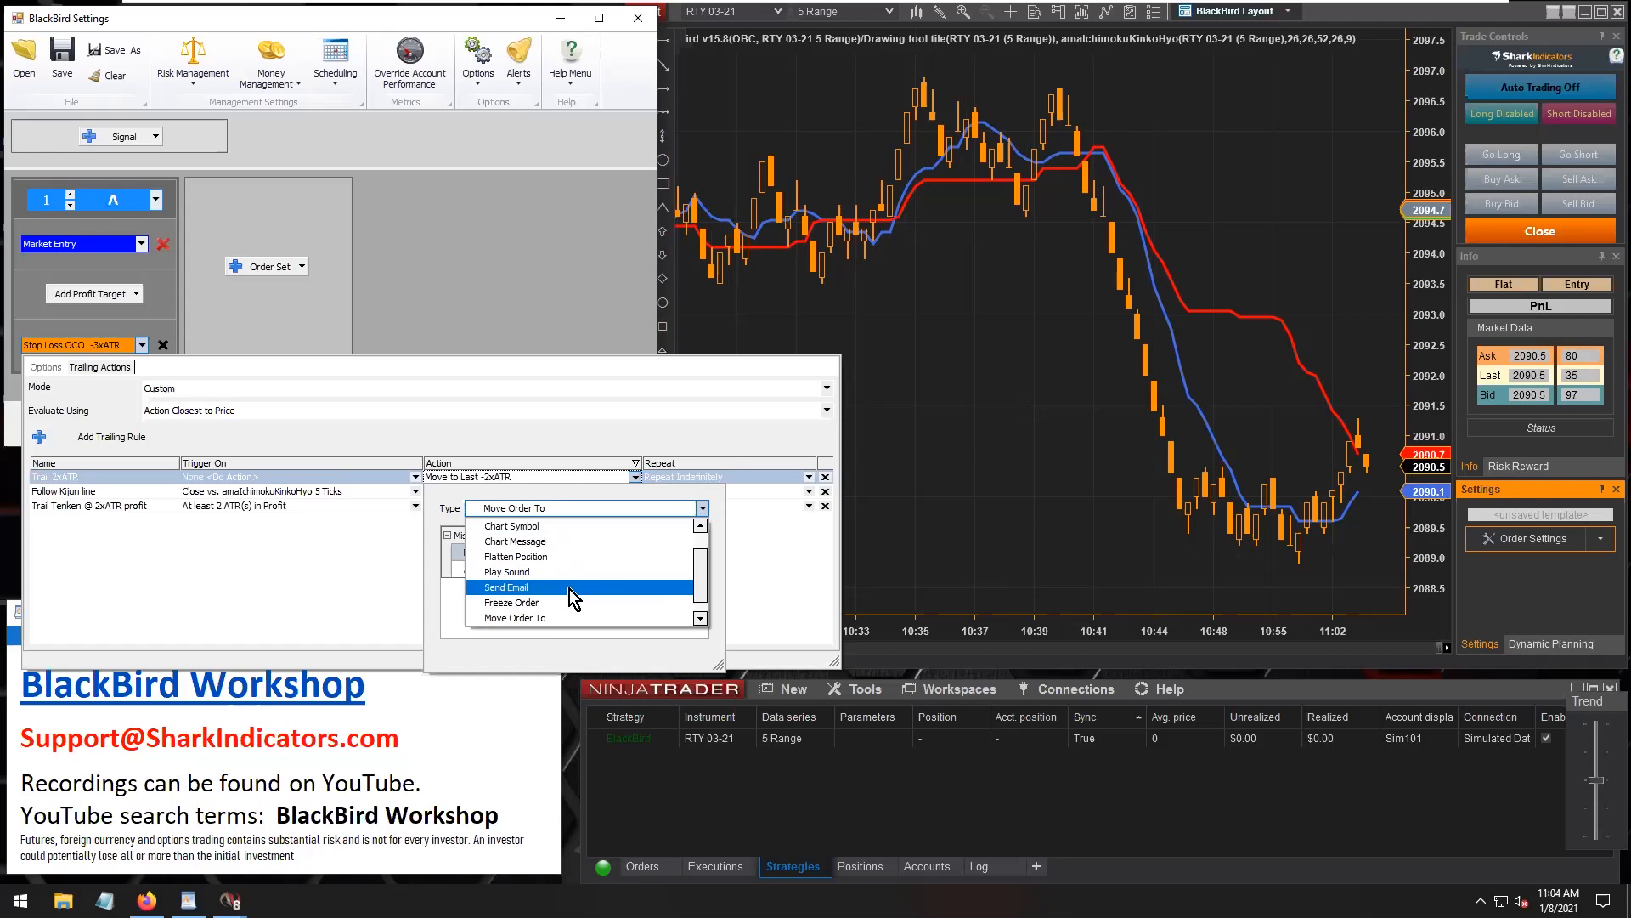
scroll(563, 594, "down", 1)
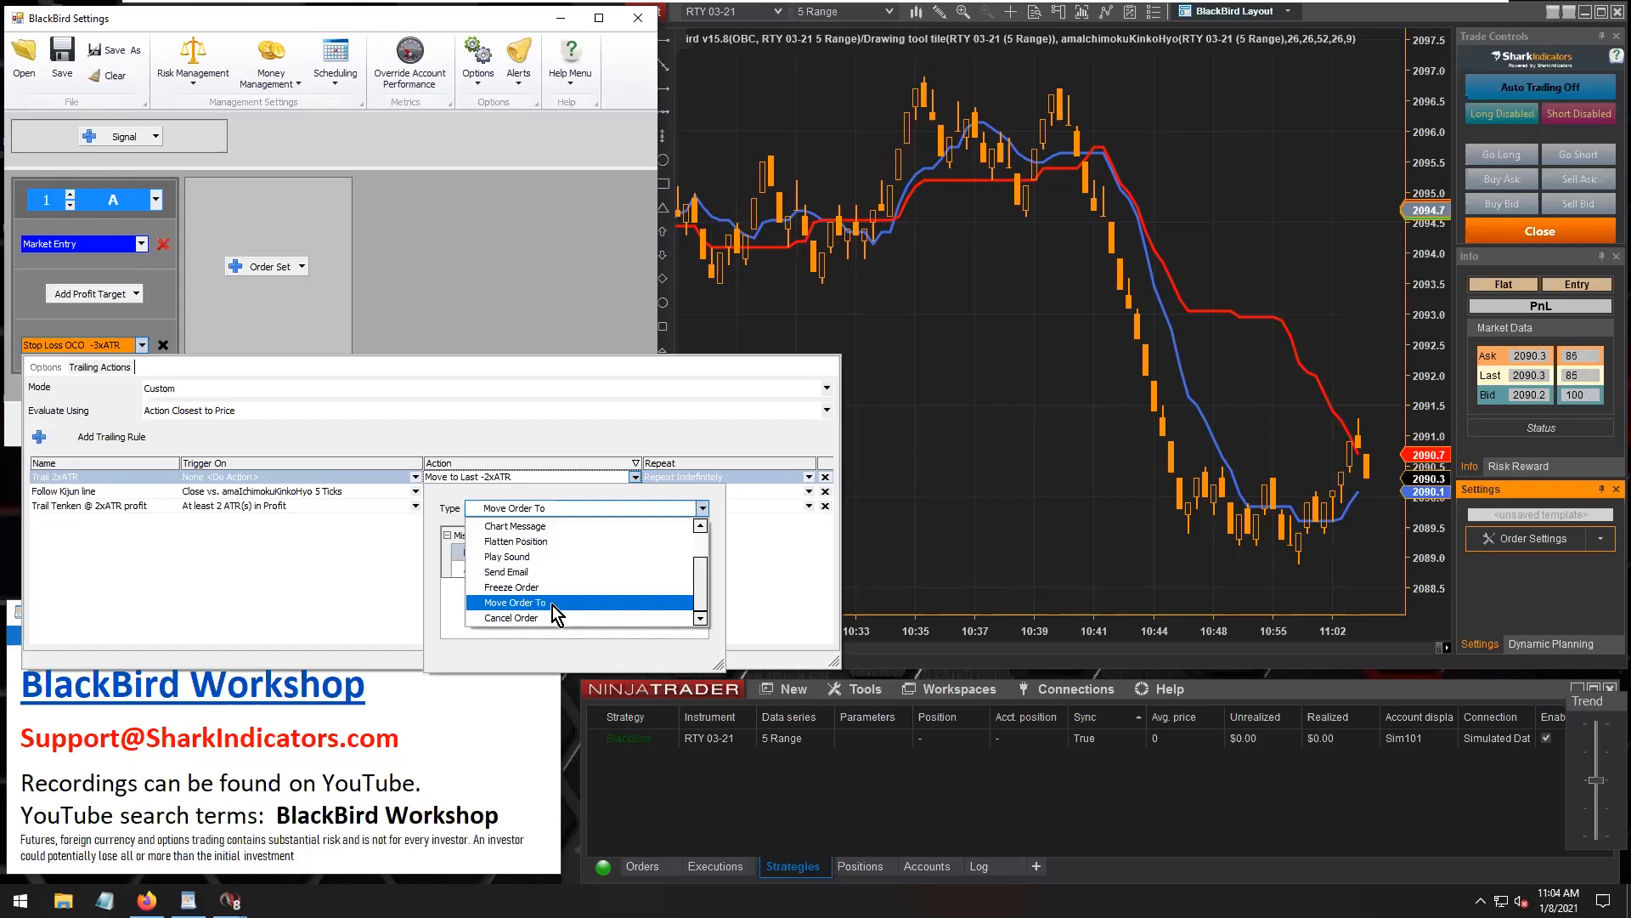
left_click(552, 605)
left_click(367, 600)
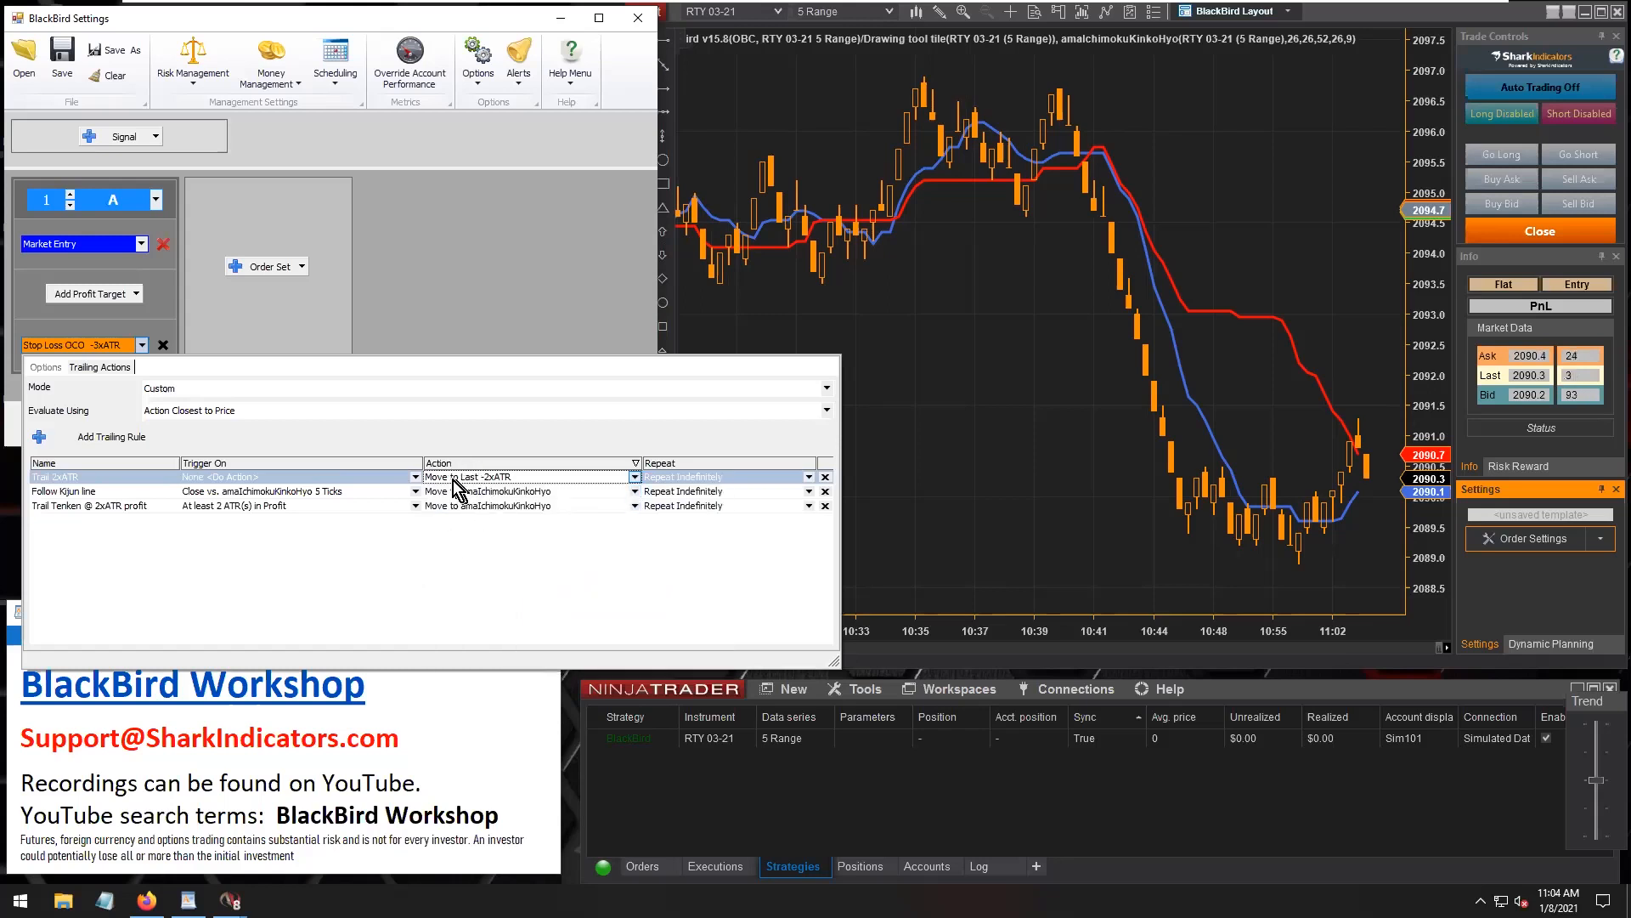
left_click(452, 478)
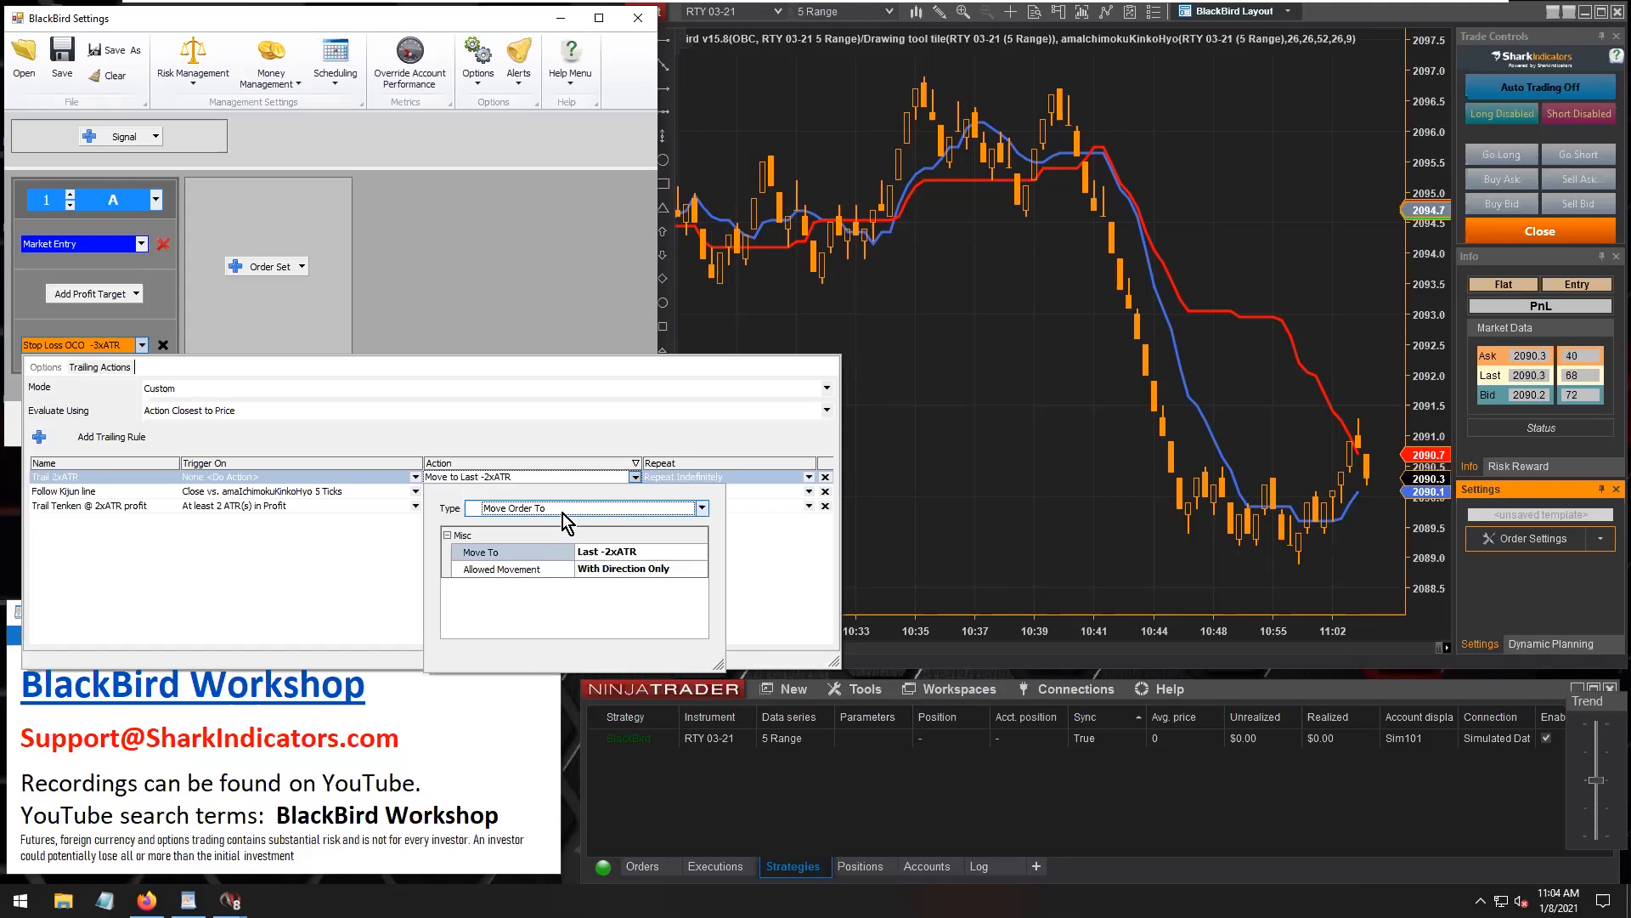
left_click(417, 552)
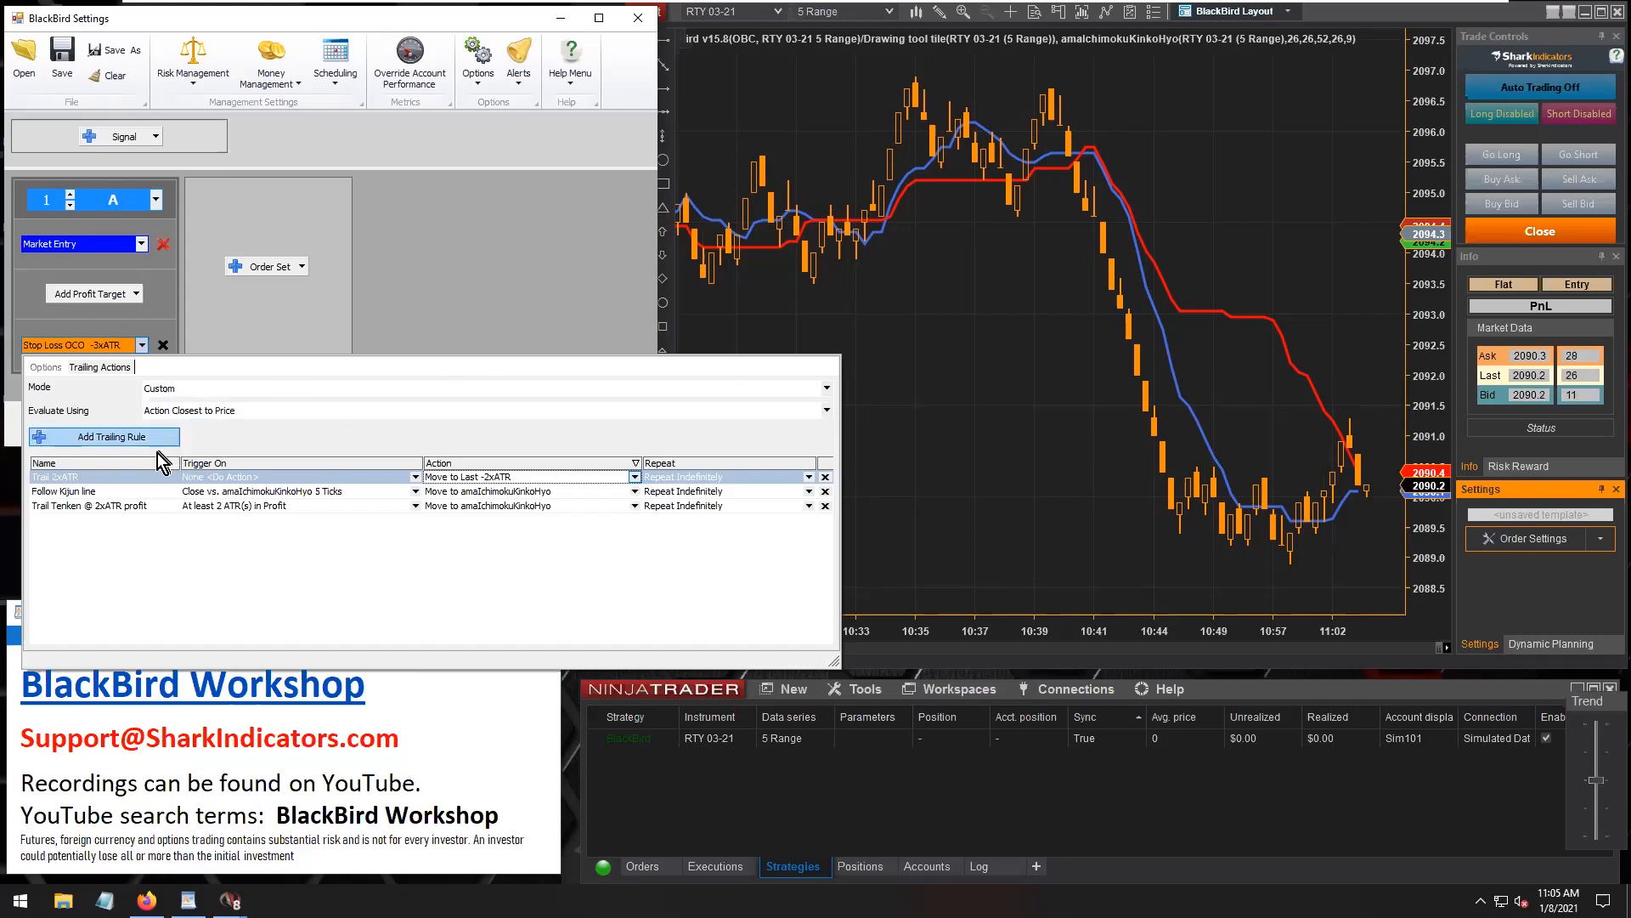
Step through the three trailing rules and check the Trail Tenken rule's Profit or Loss trigger settings.
left_click(104, 476)
left_click(104, 493)
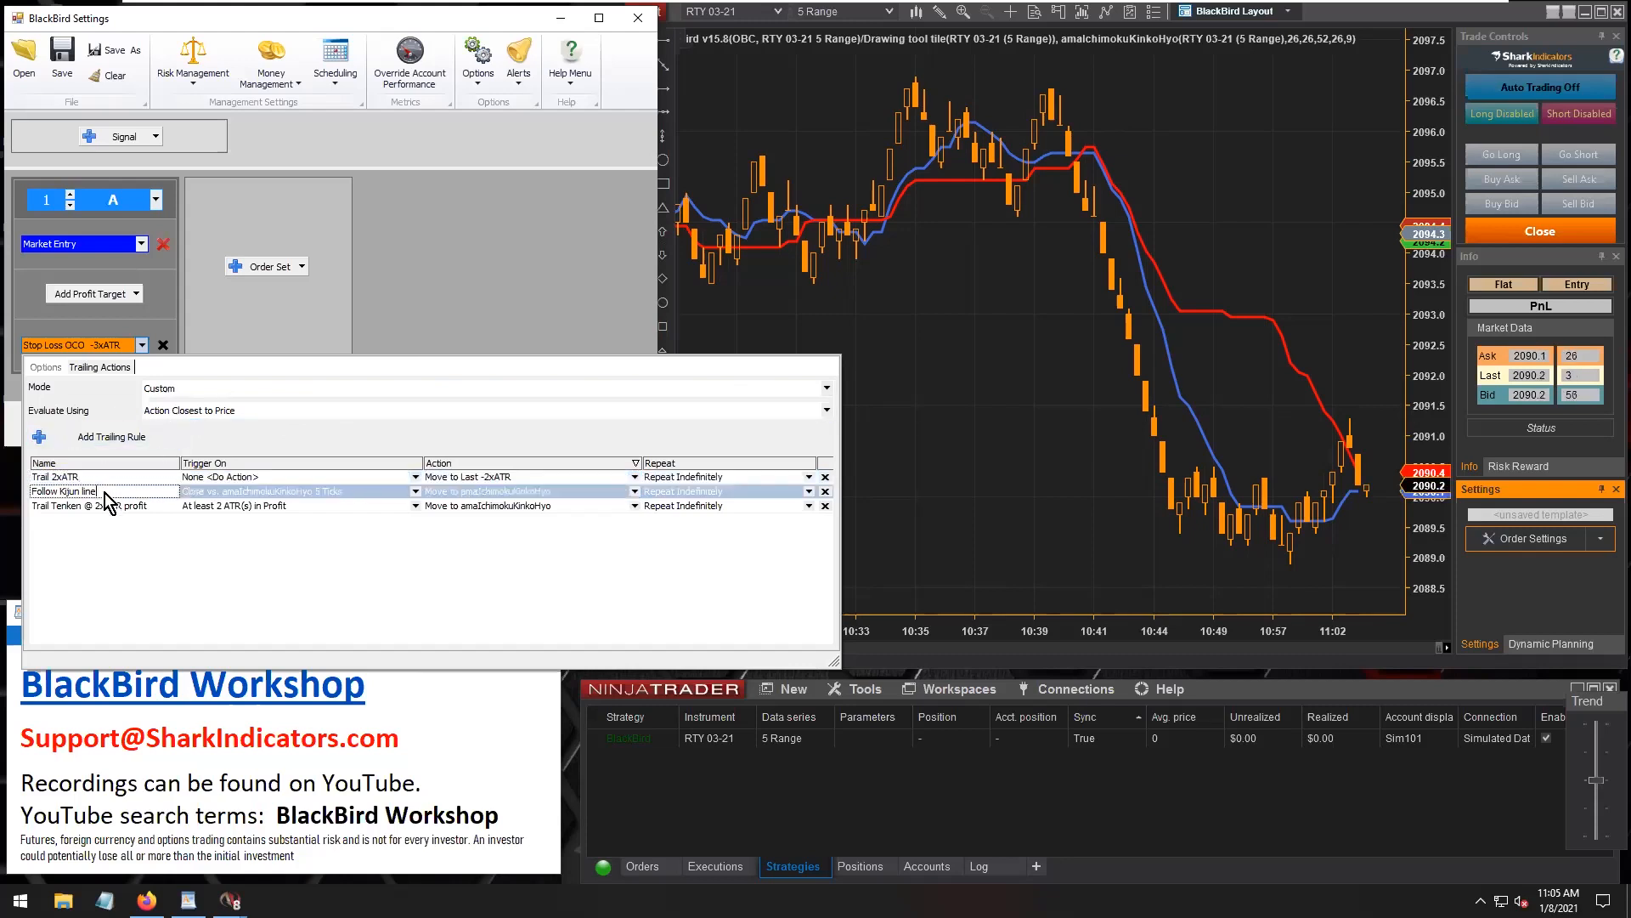
left_click(105, 478)
left_click(104, 491)
left_click(53, 505)
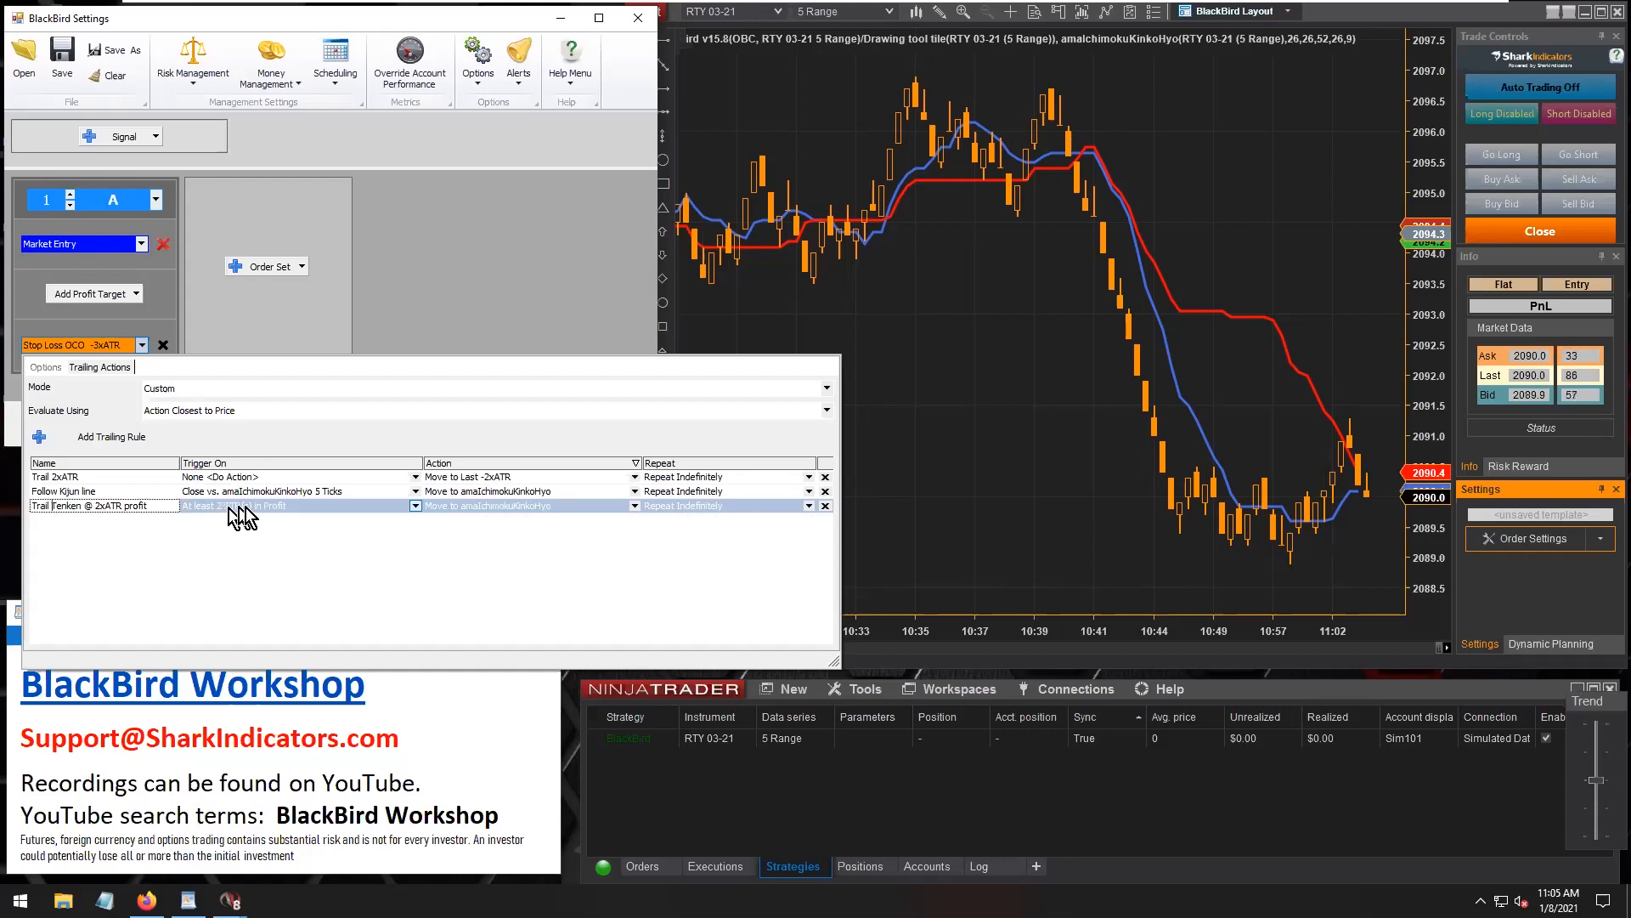
left_click(297, 508)
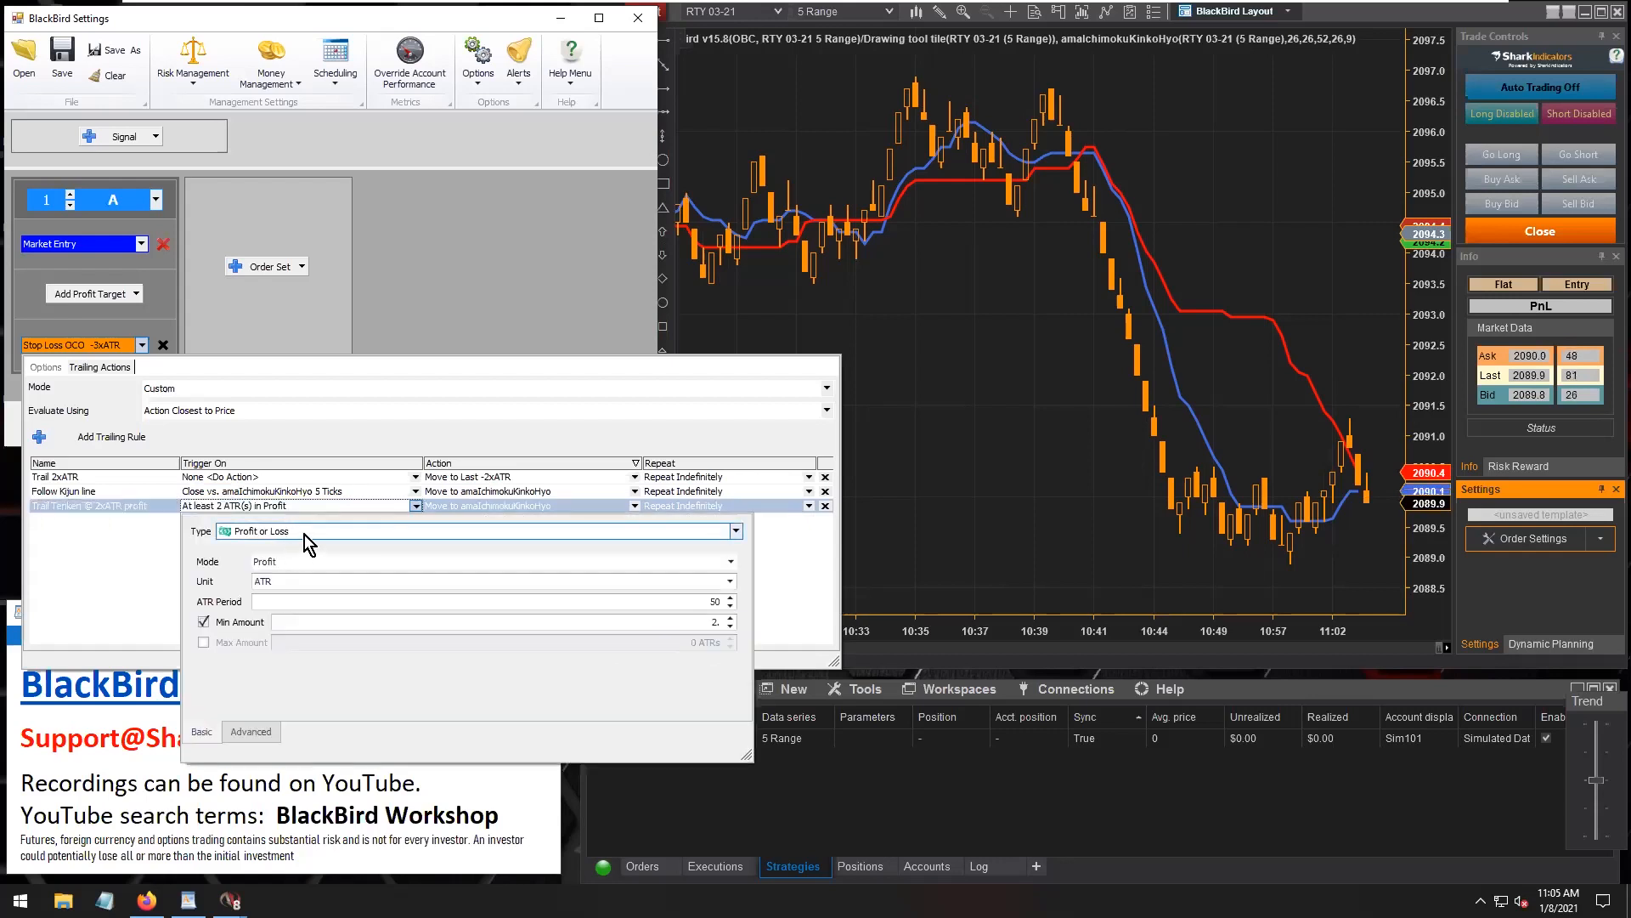
left_click(160, 571)
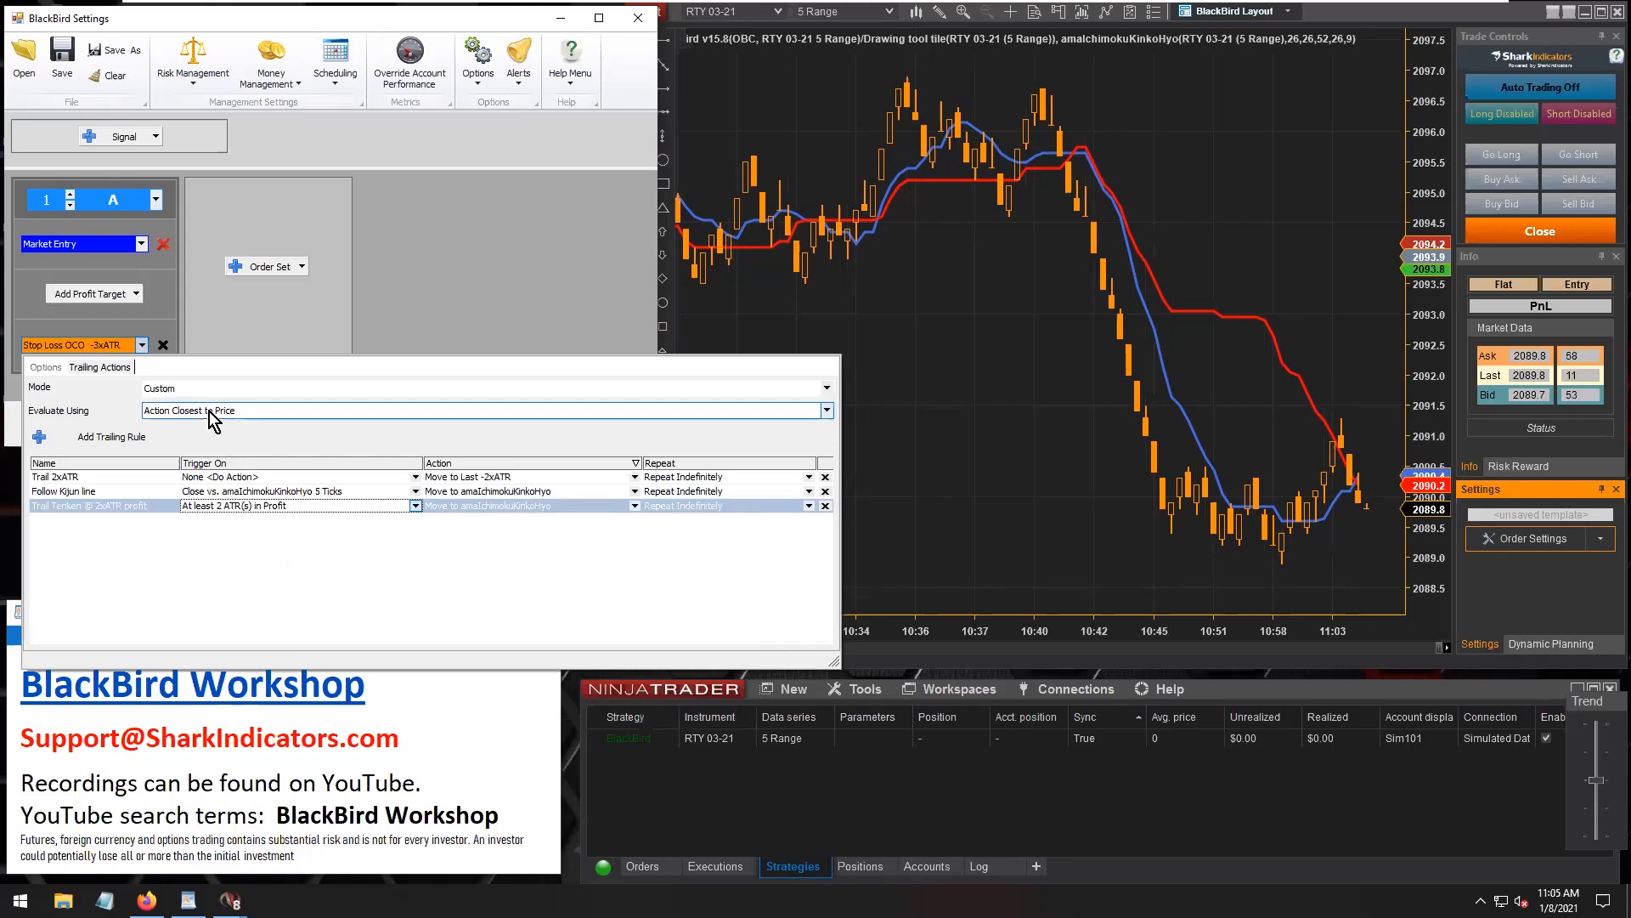
Recheck the Trail Tenken rule's name and profit trigger, and compare the Trail 2xATR and Follow Kijun line rules.
left_click(92, 478)
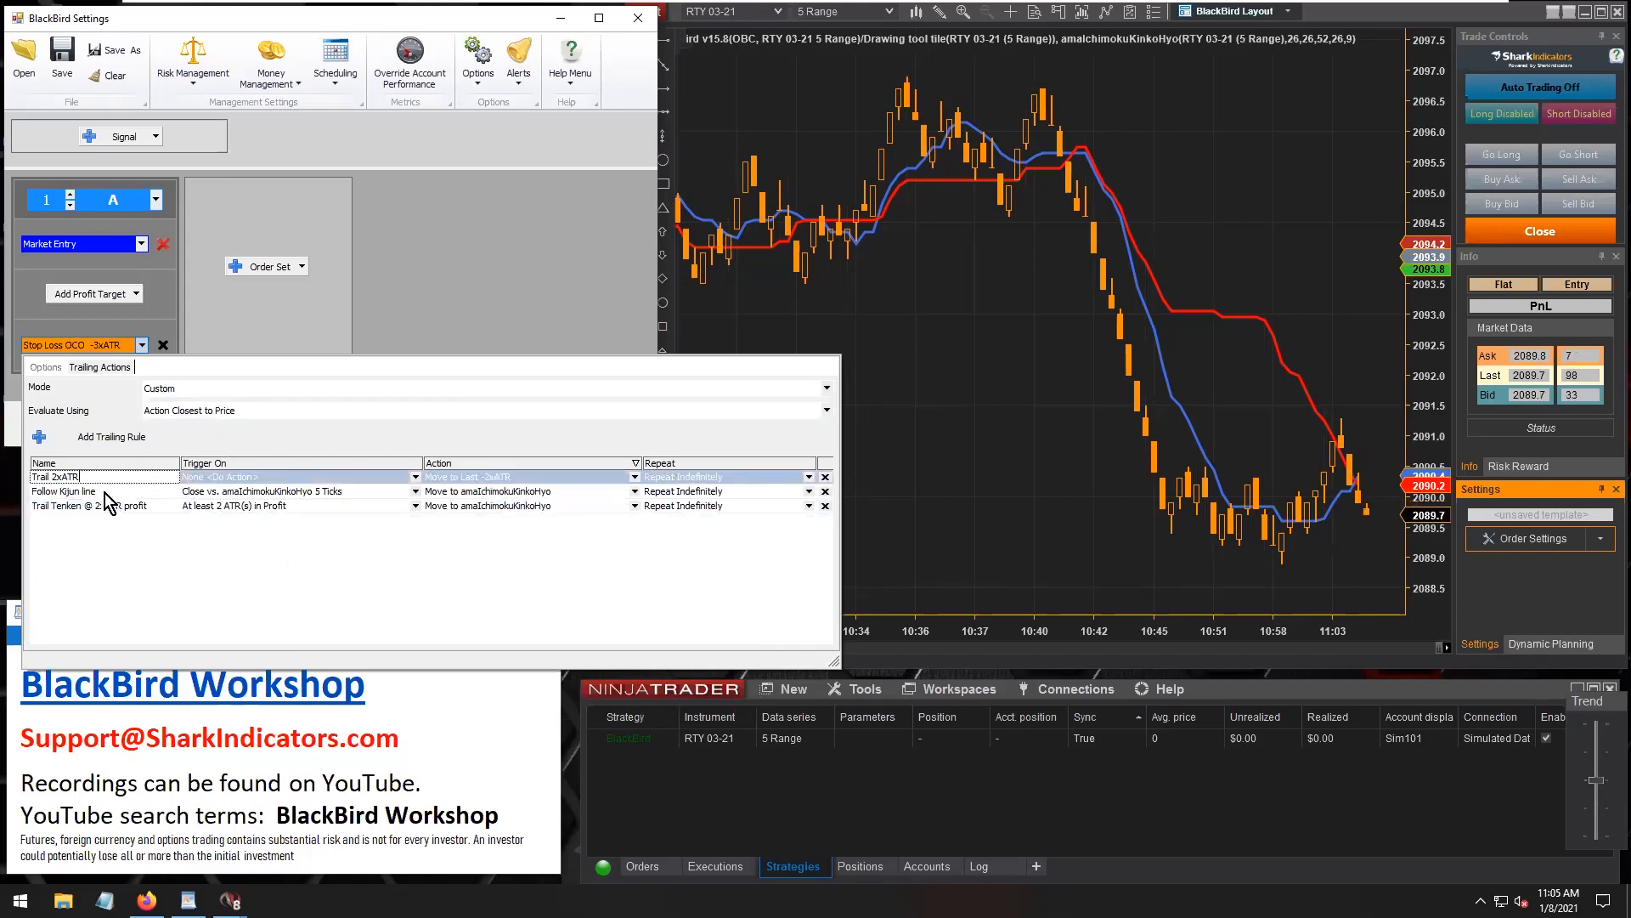
left_click(104, 493)
left_click(108, 506)
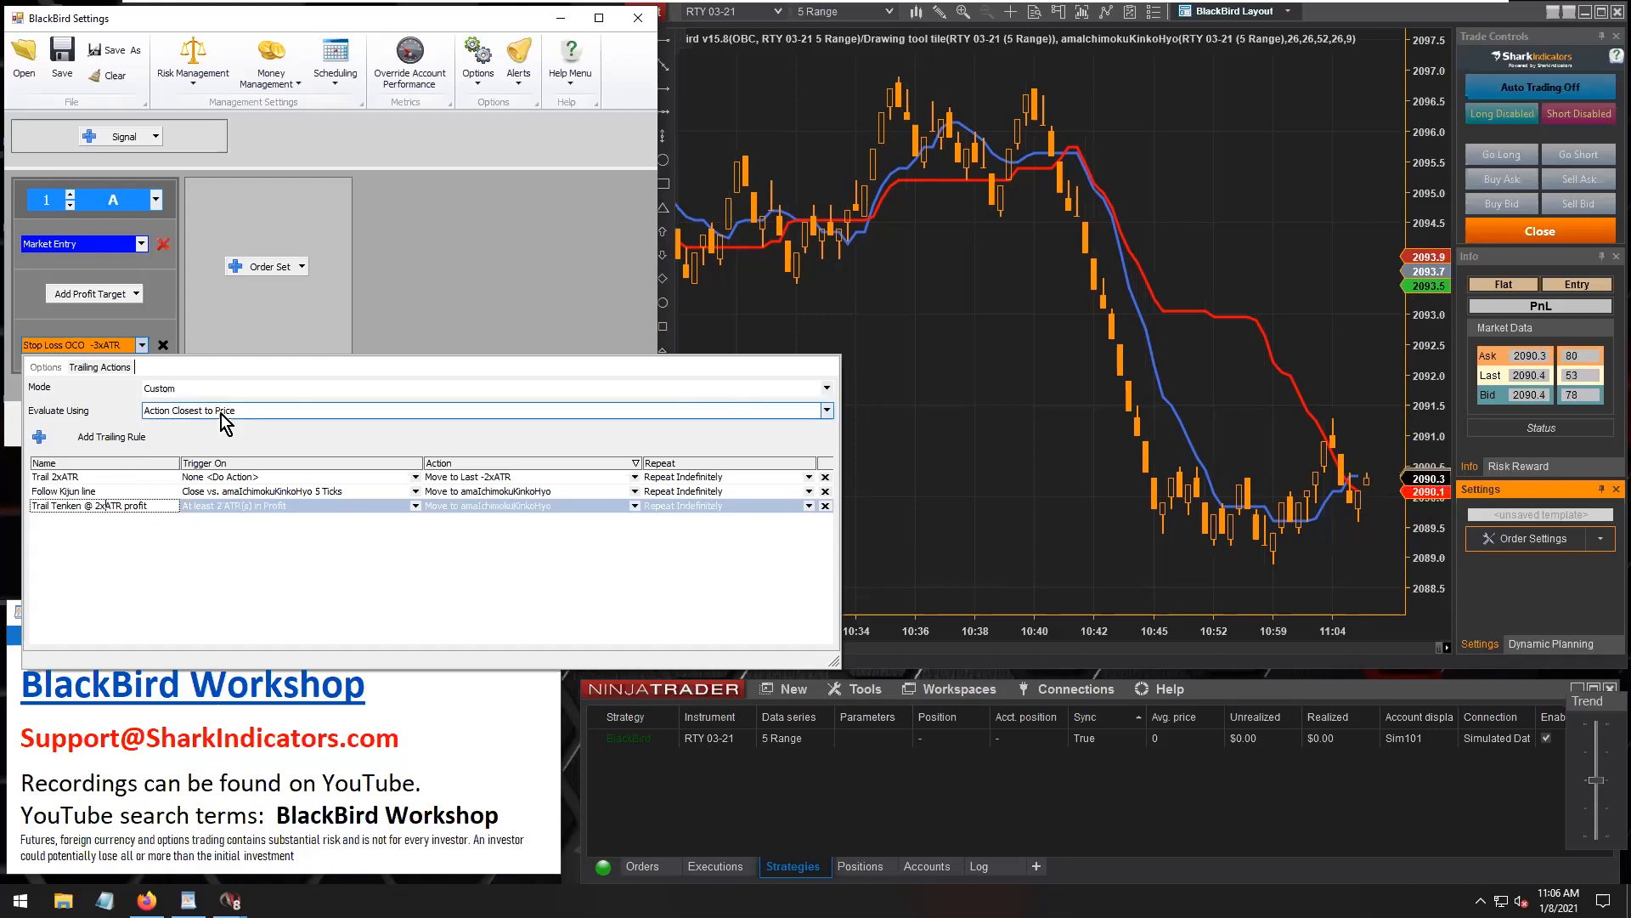
left_click(156, 505)
left_click_drag(157, 505, 46, 510)
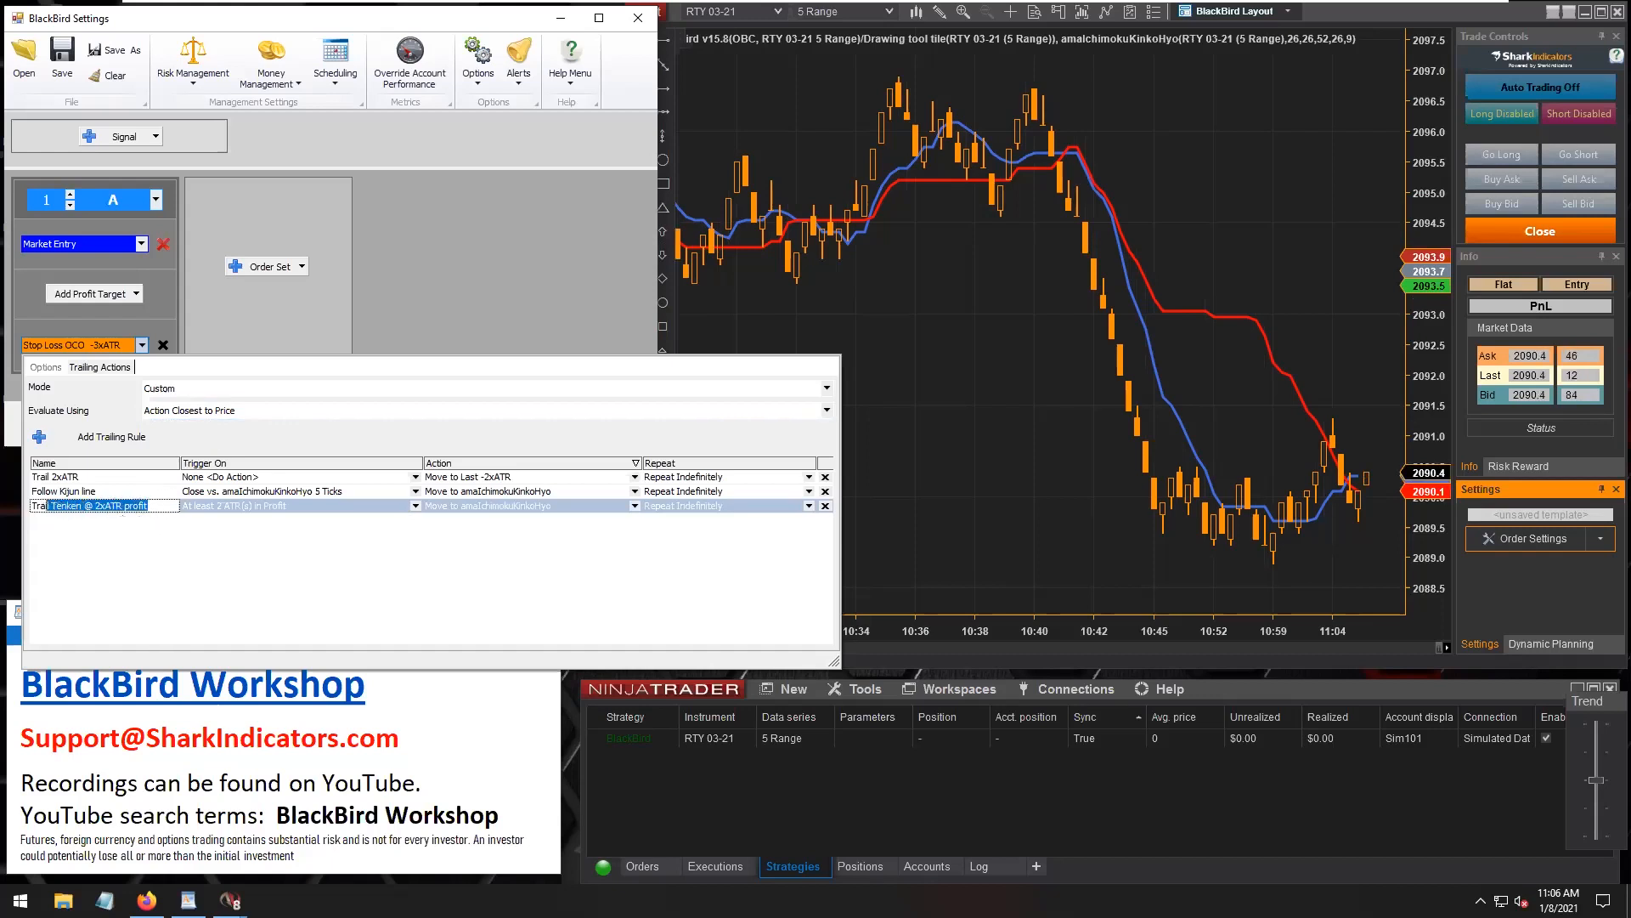
left_click(226, 508)
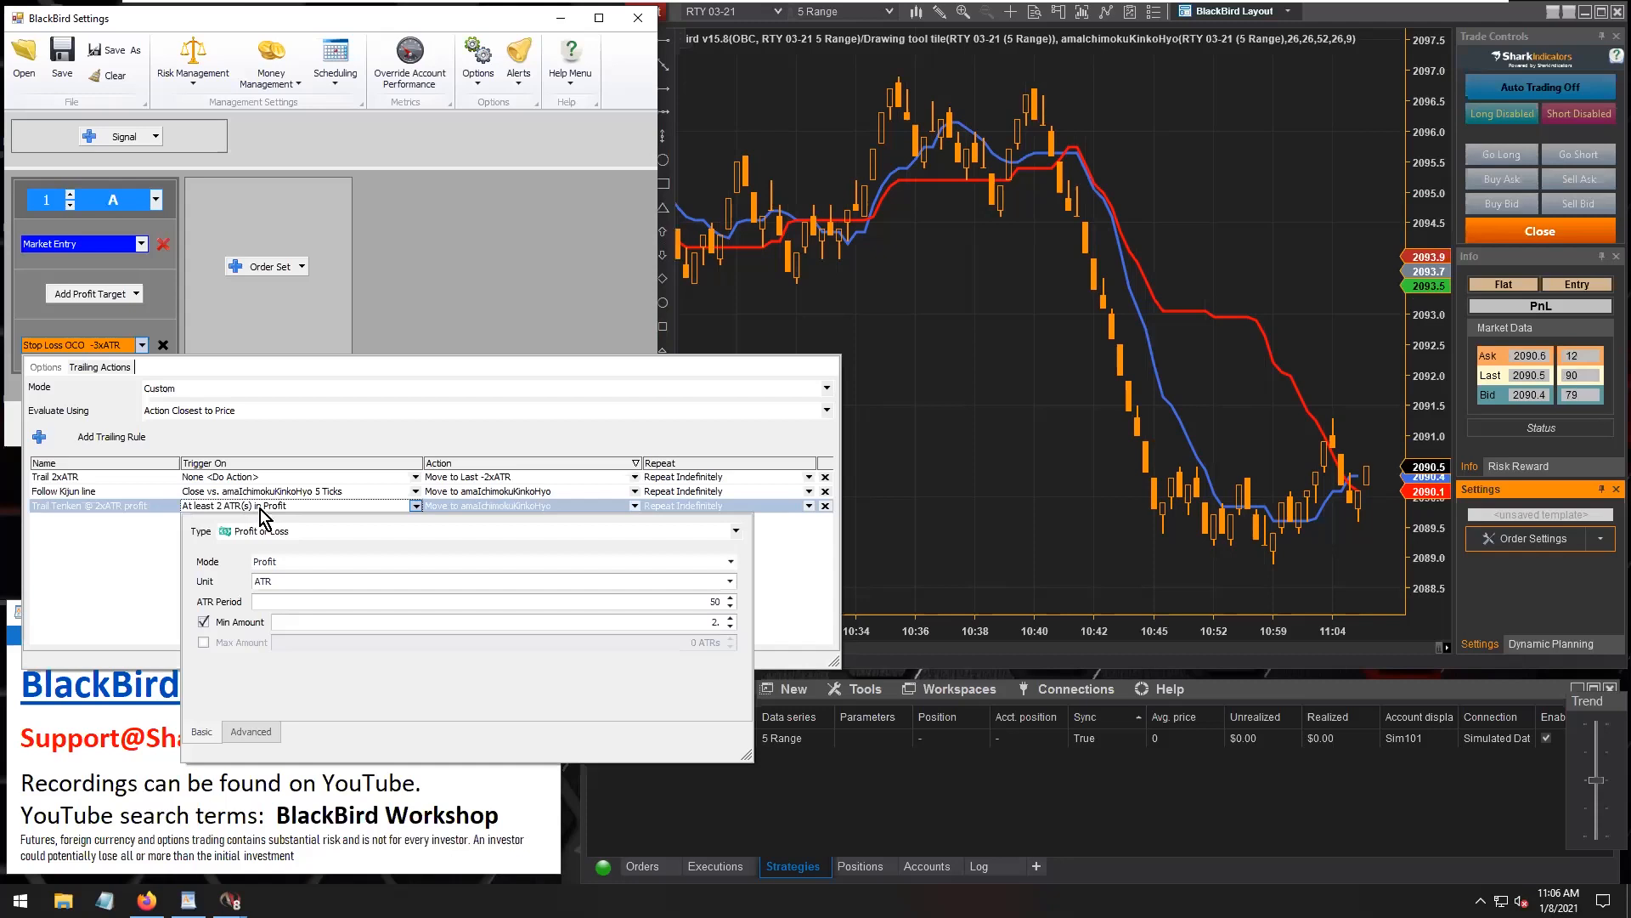
left_click(153, 565)
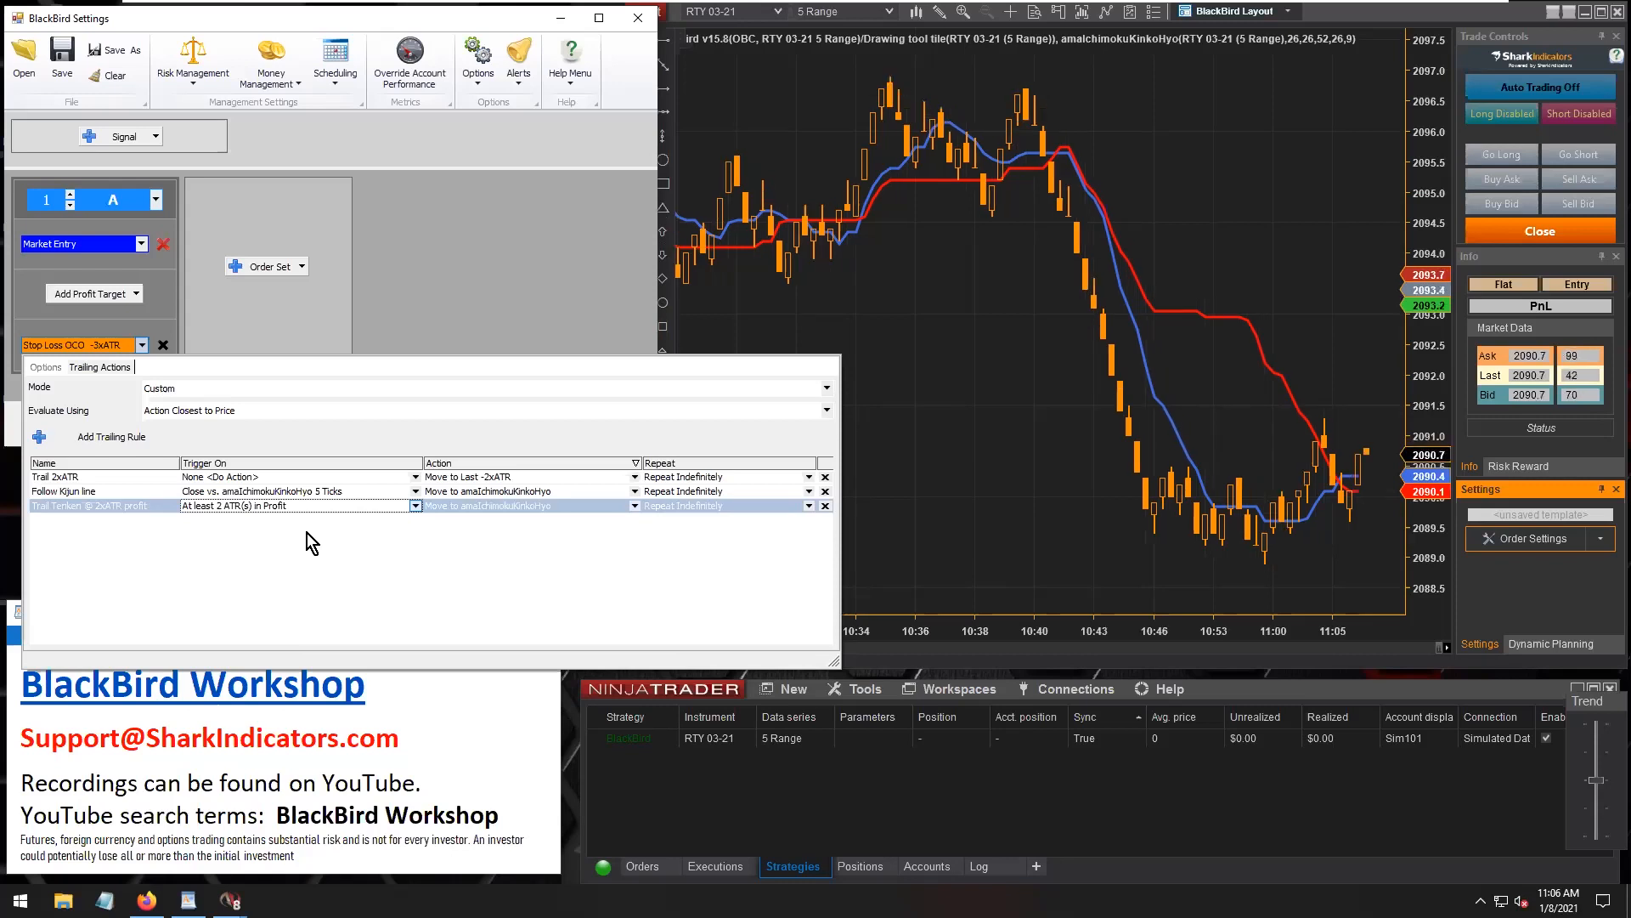
left_click(100, 478)
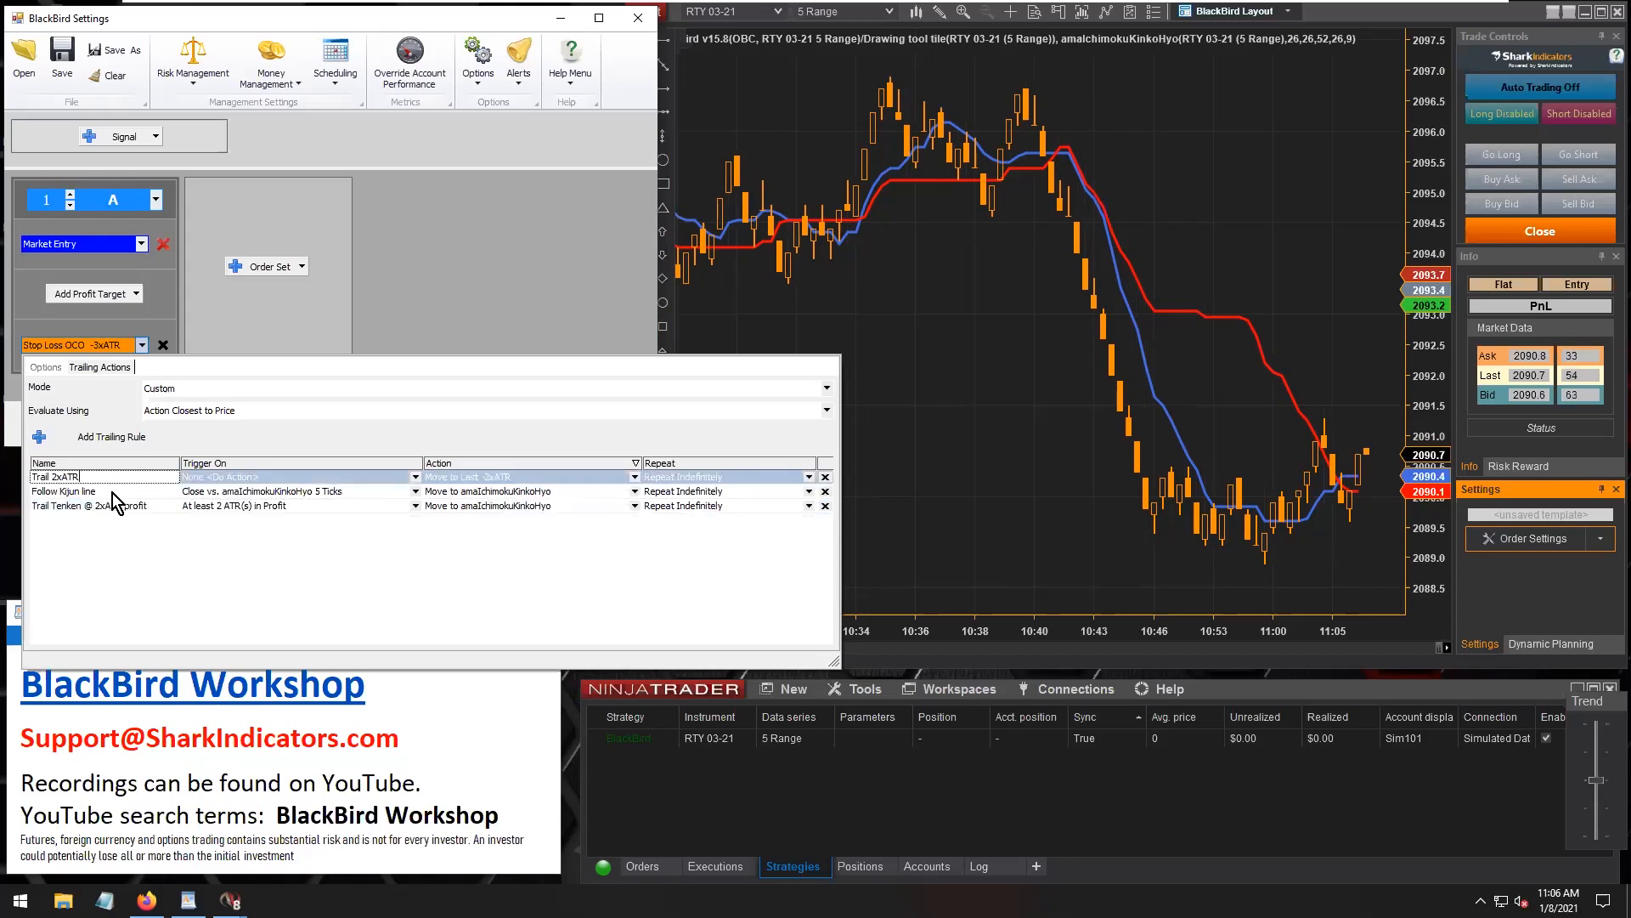
left_click(112, 493)
left_click(124, 480)
left_click(126, 491)
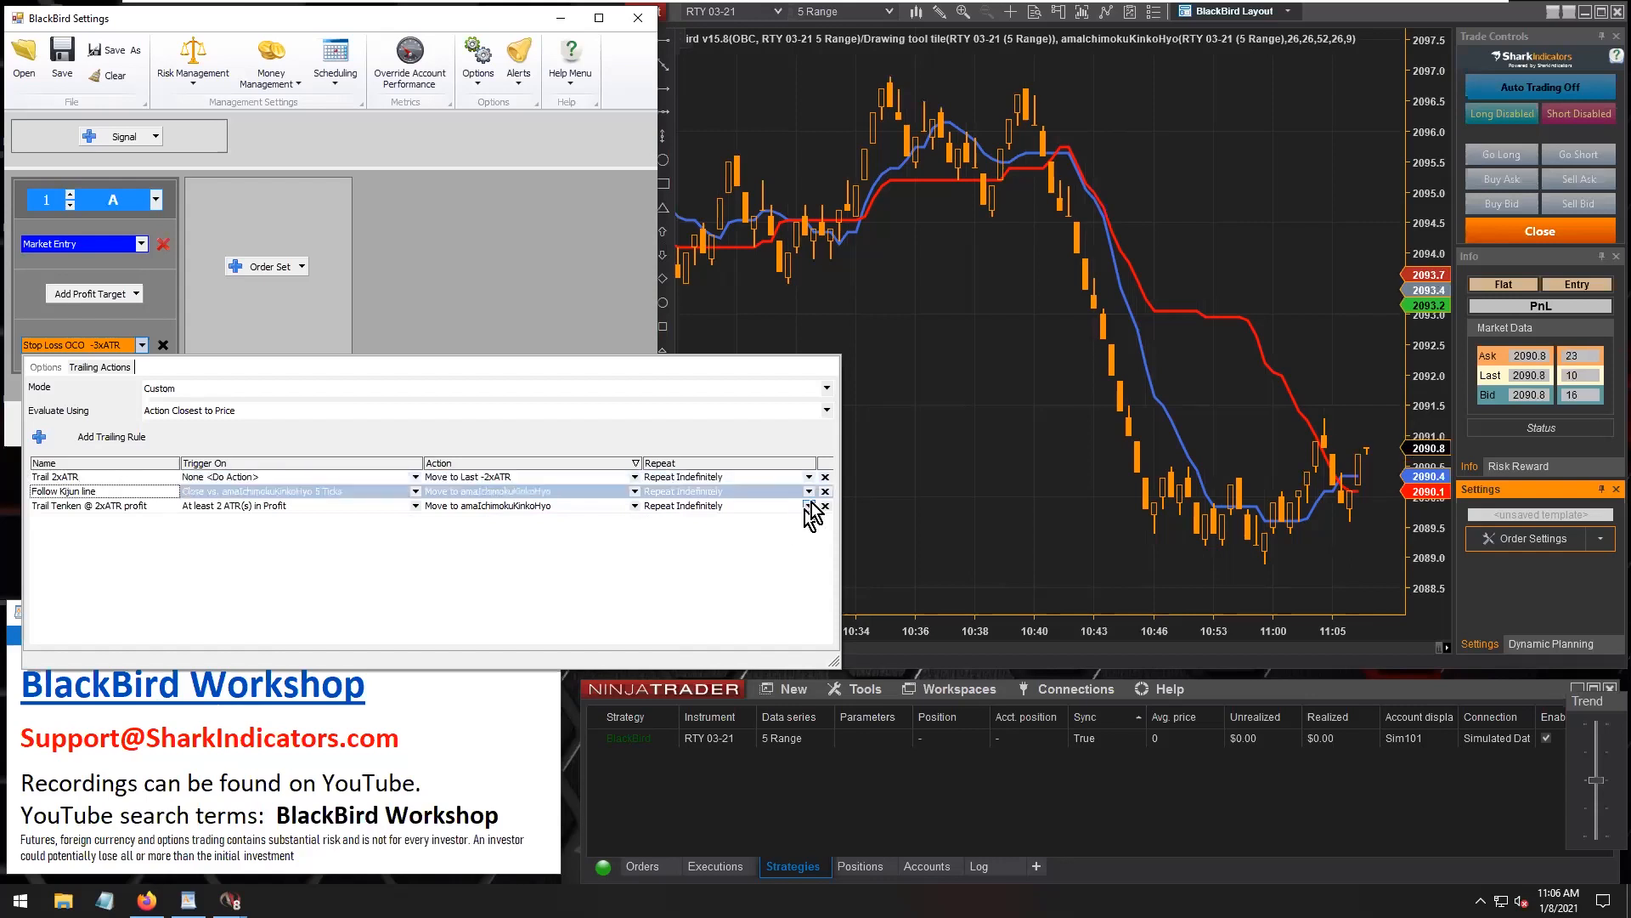
Set the Trail 2xATR rule's repeat mode to Repeat Until, using a Profit or Loss condition.
left_click(738, 477)
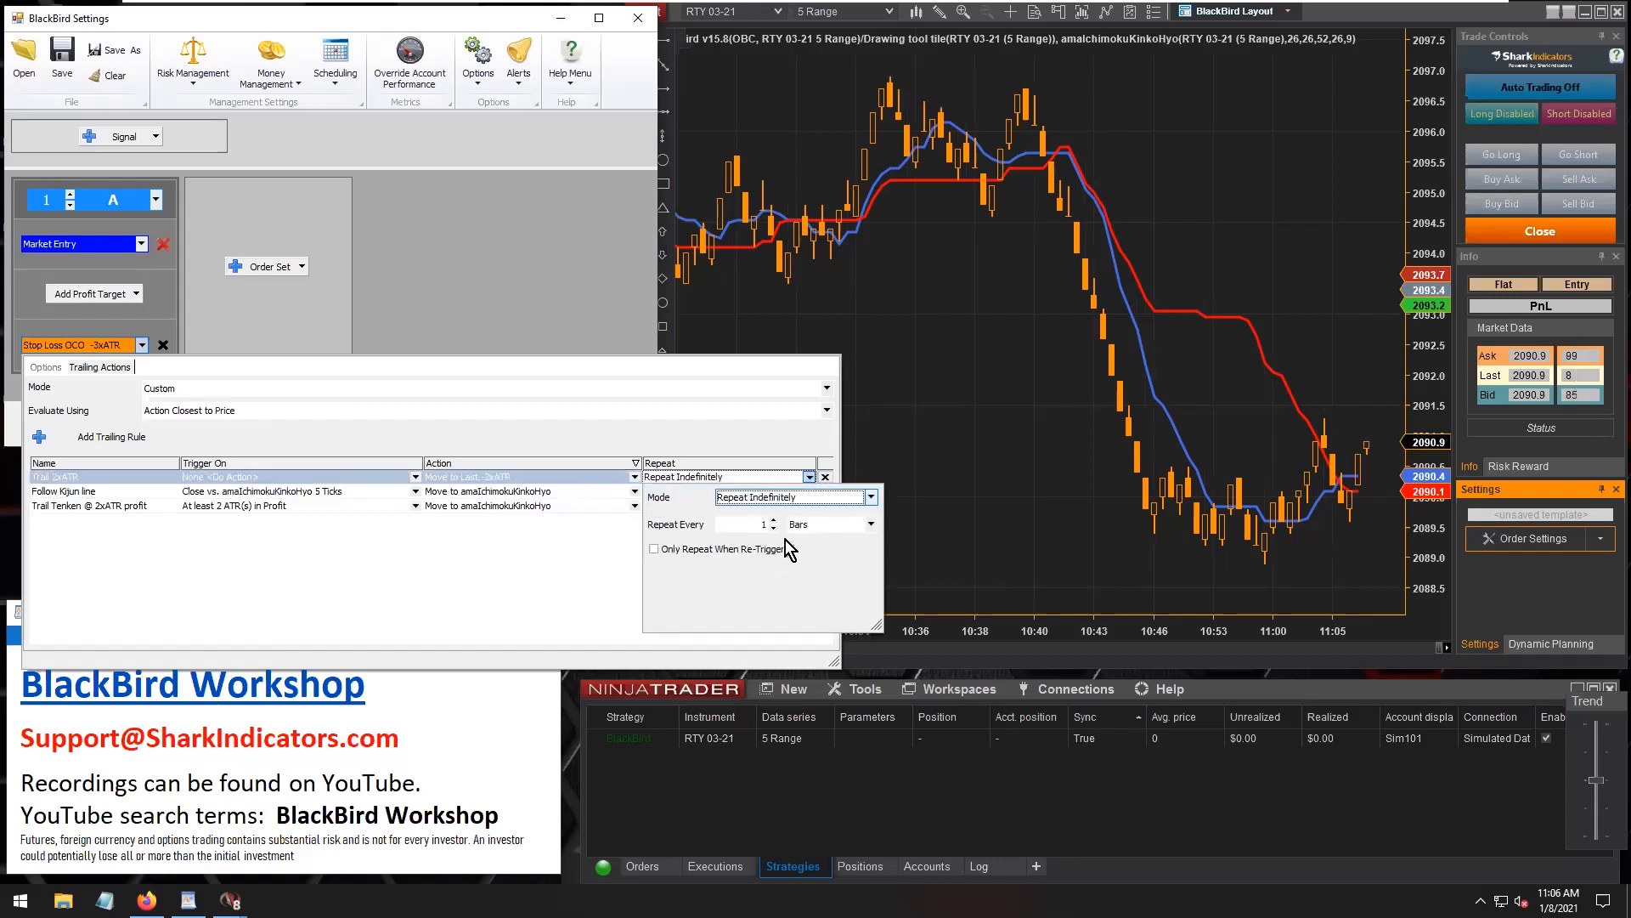
left_click(809, 500)
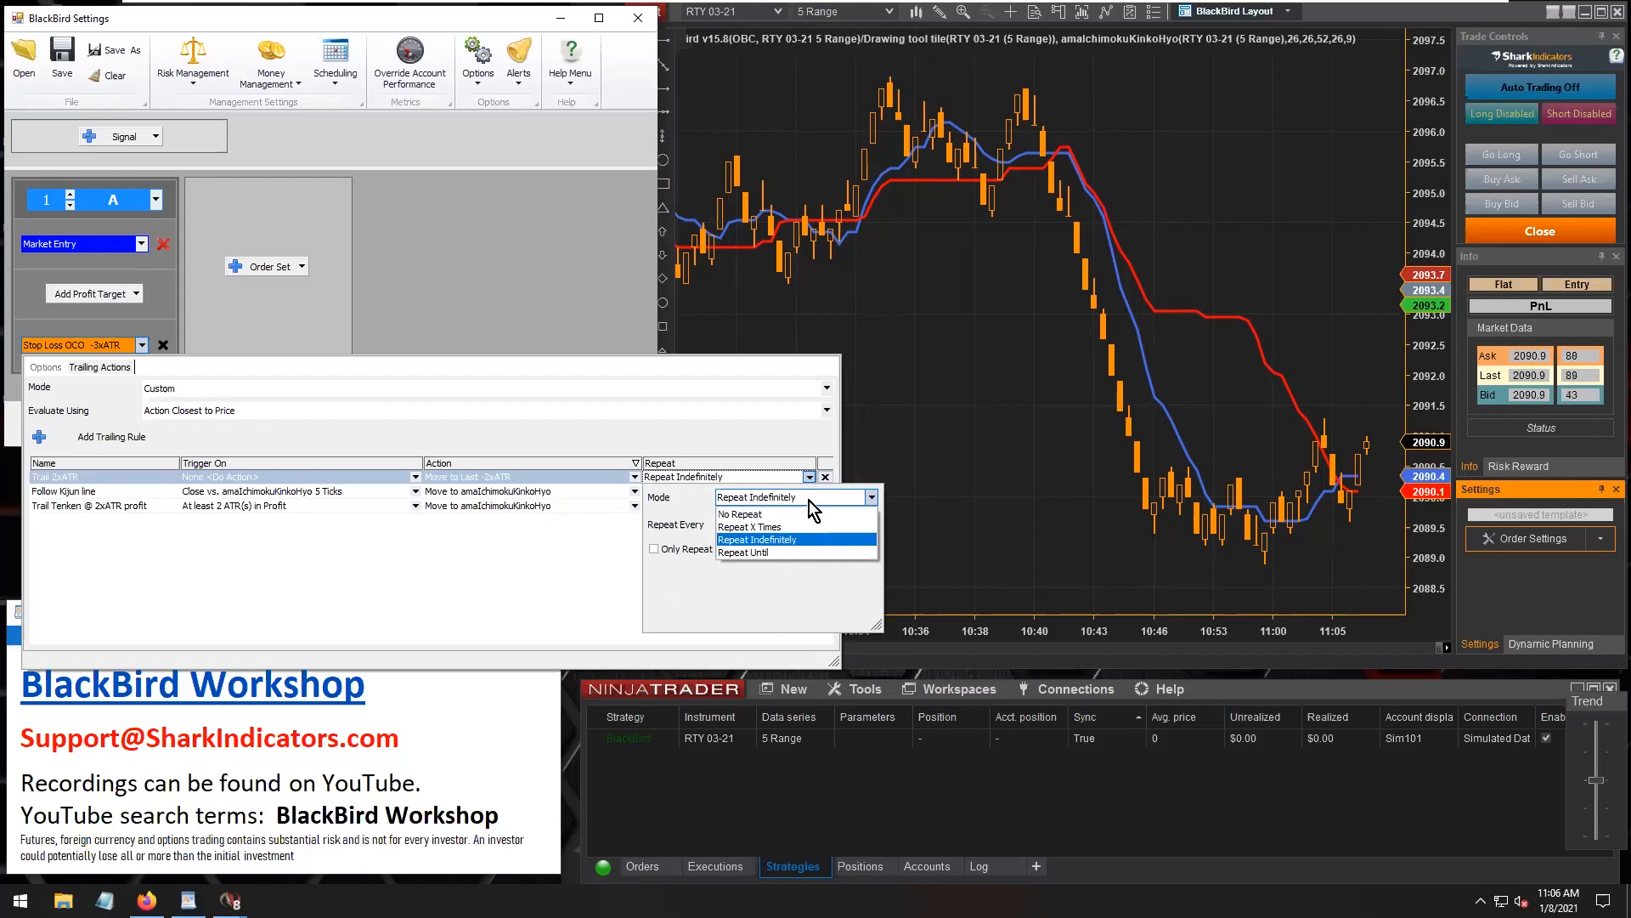
left_click(792, 552)
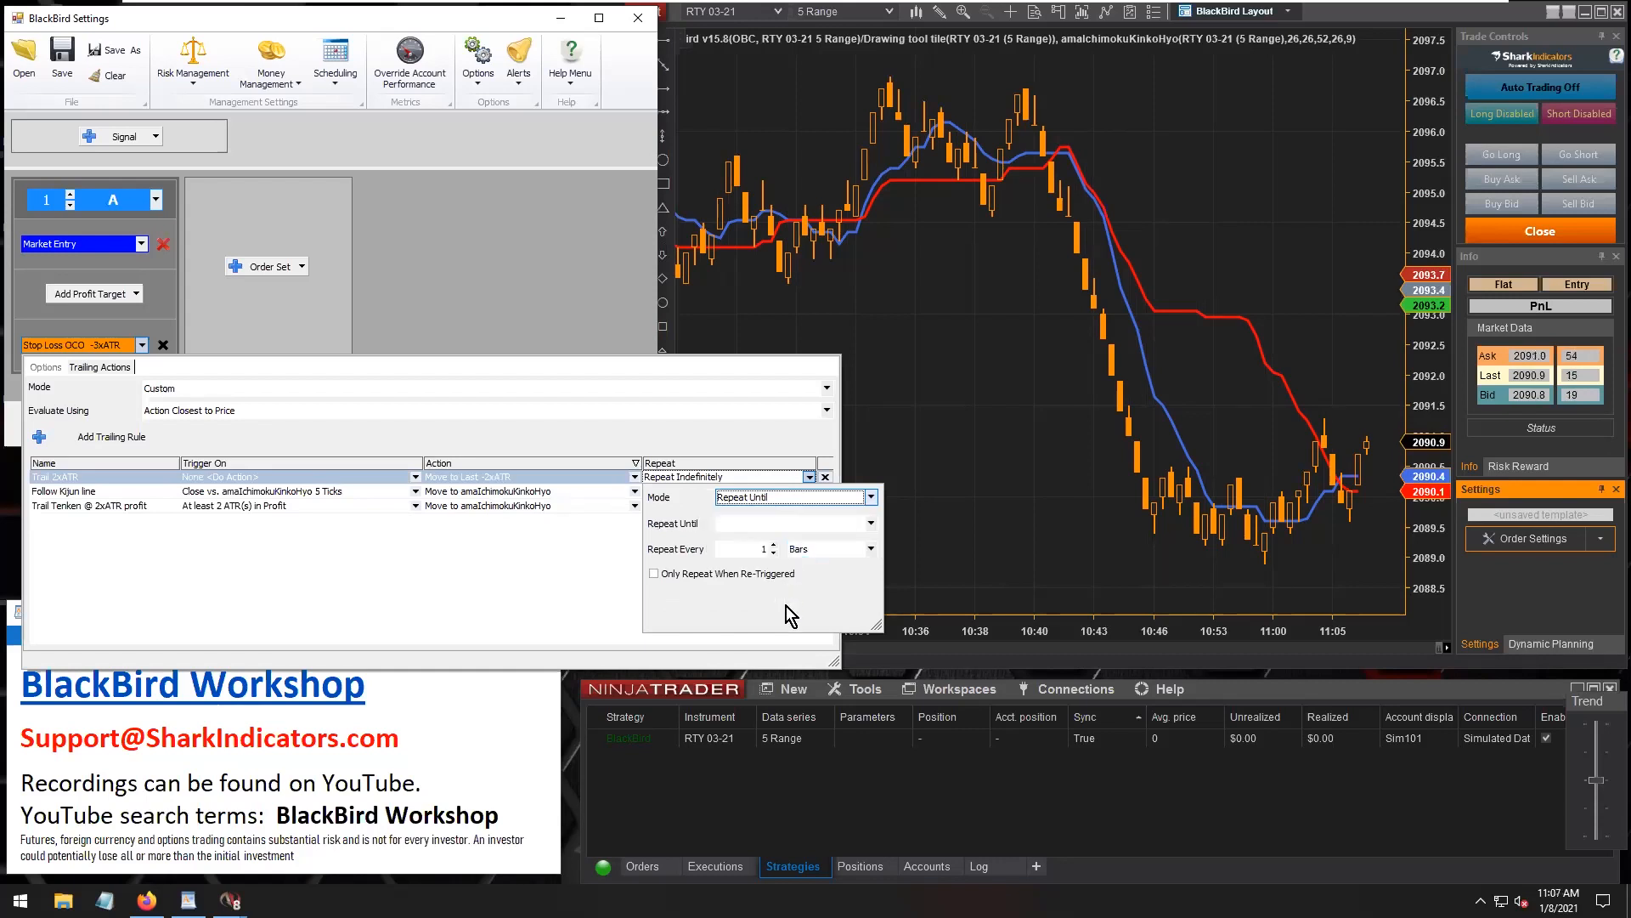
left_click(799, 524)
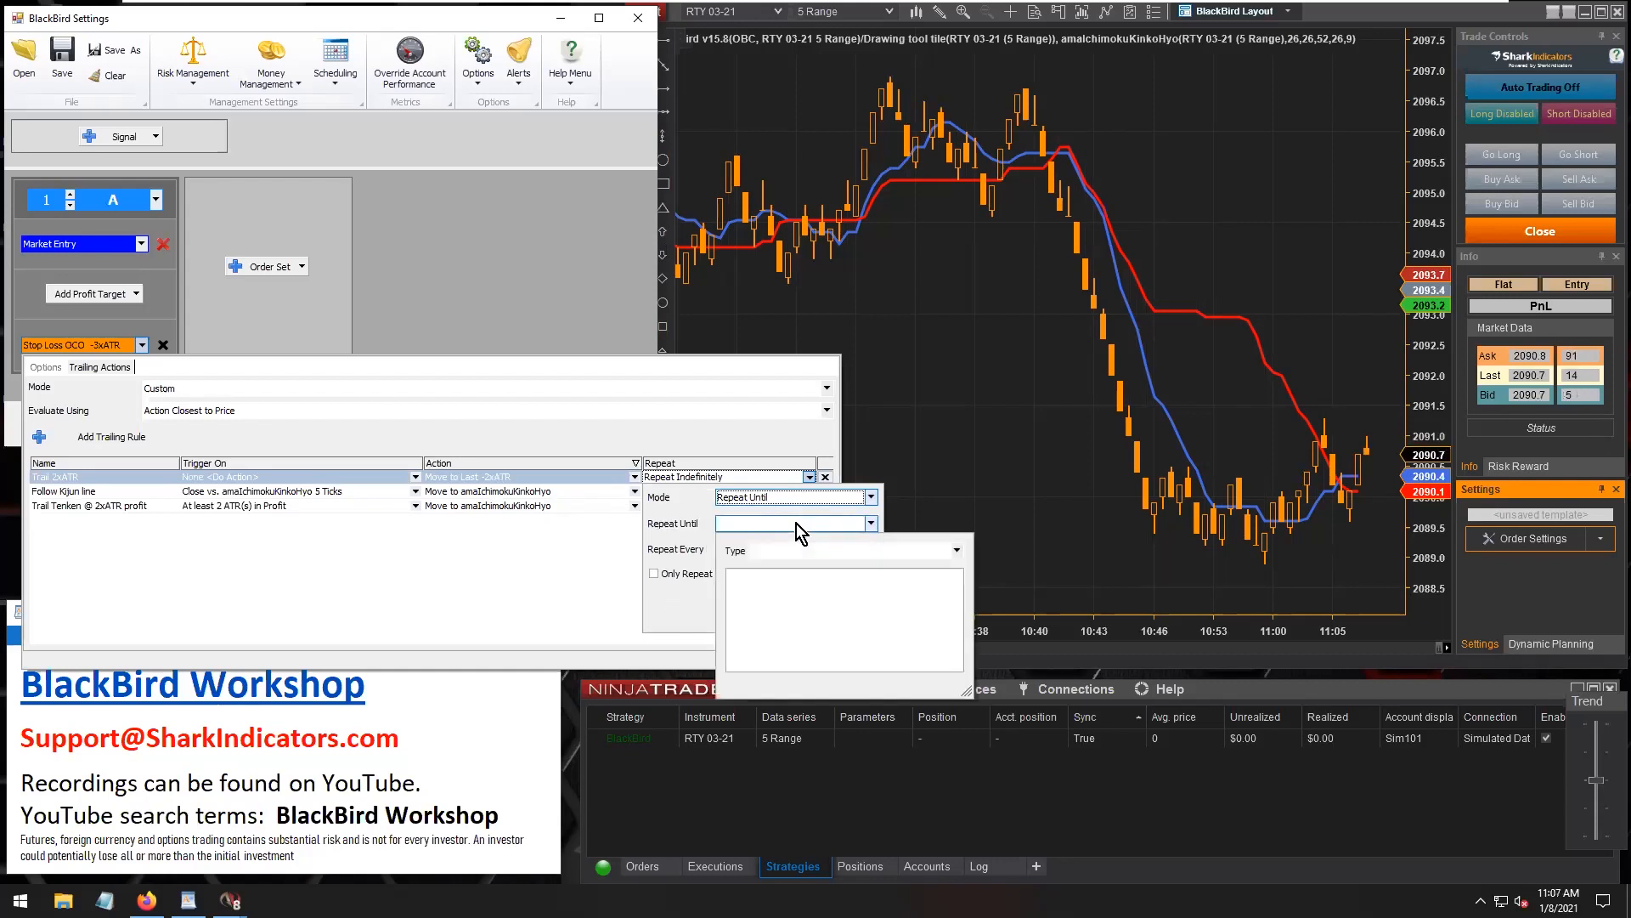
left_click(810, 553)
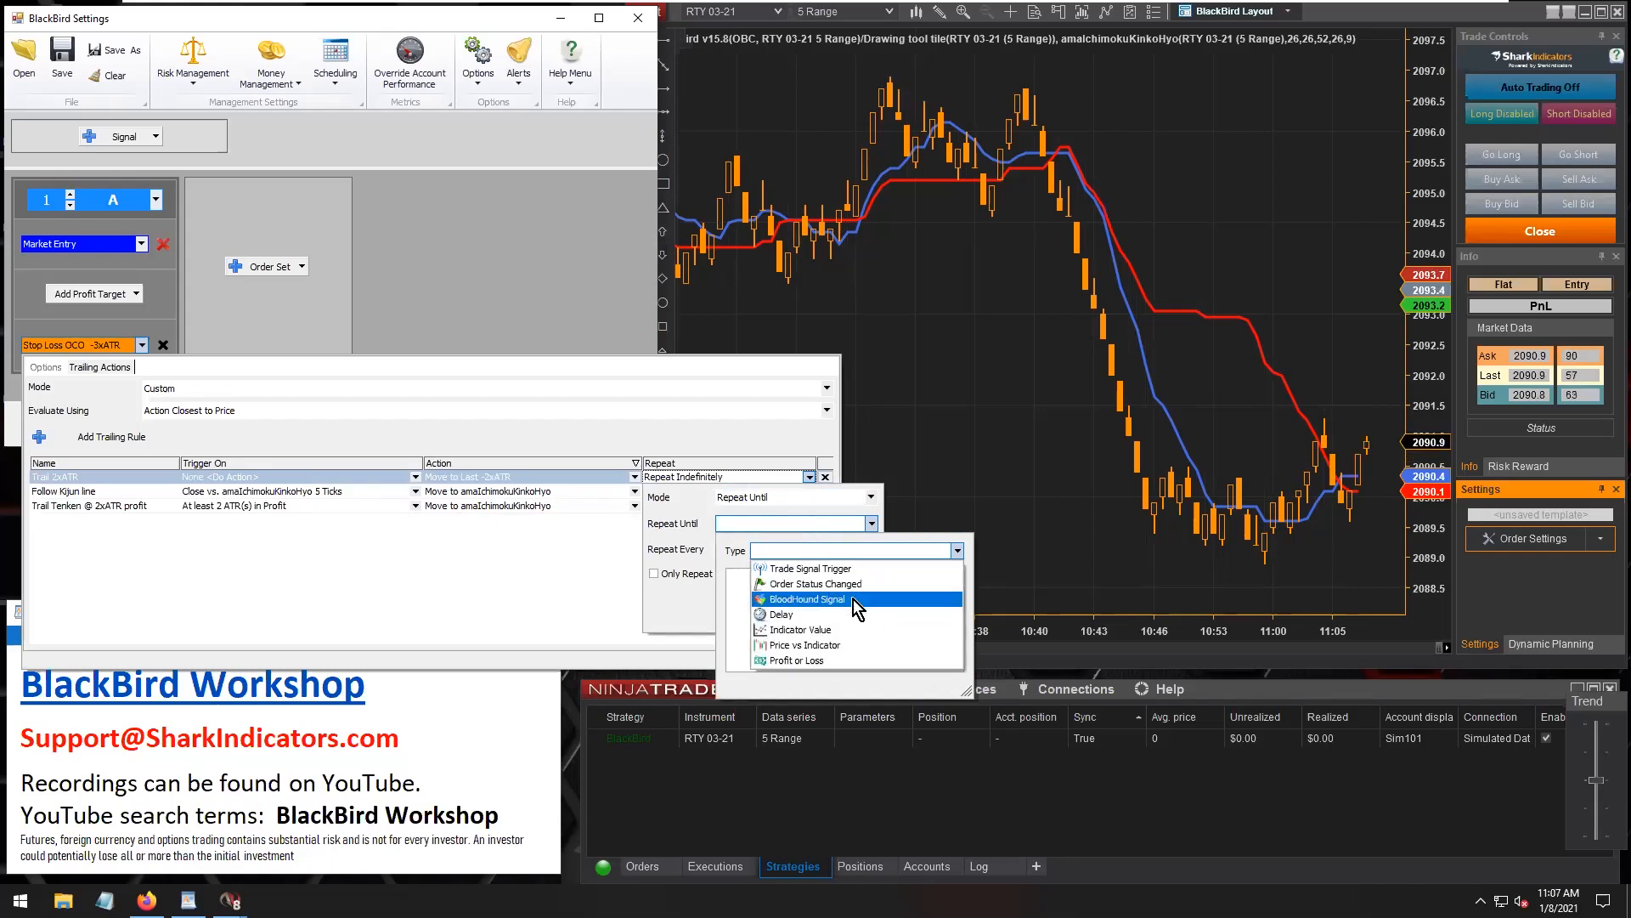
left_click(814, 660)
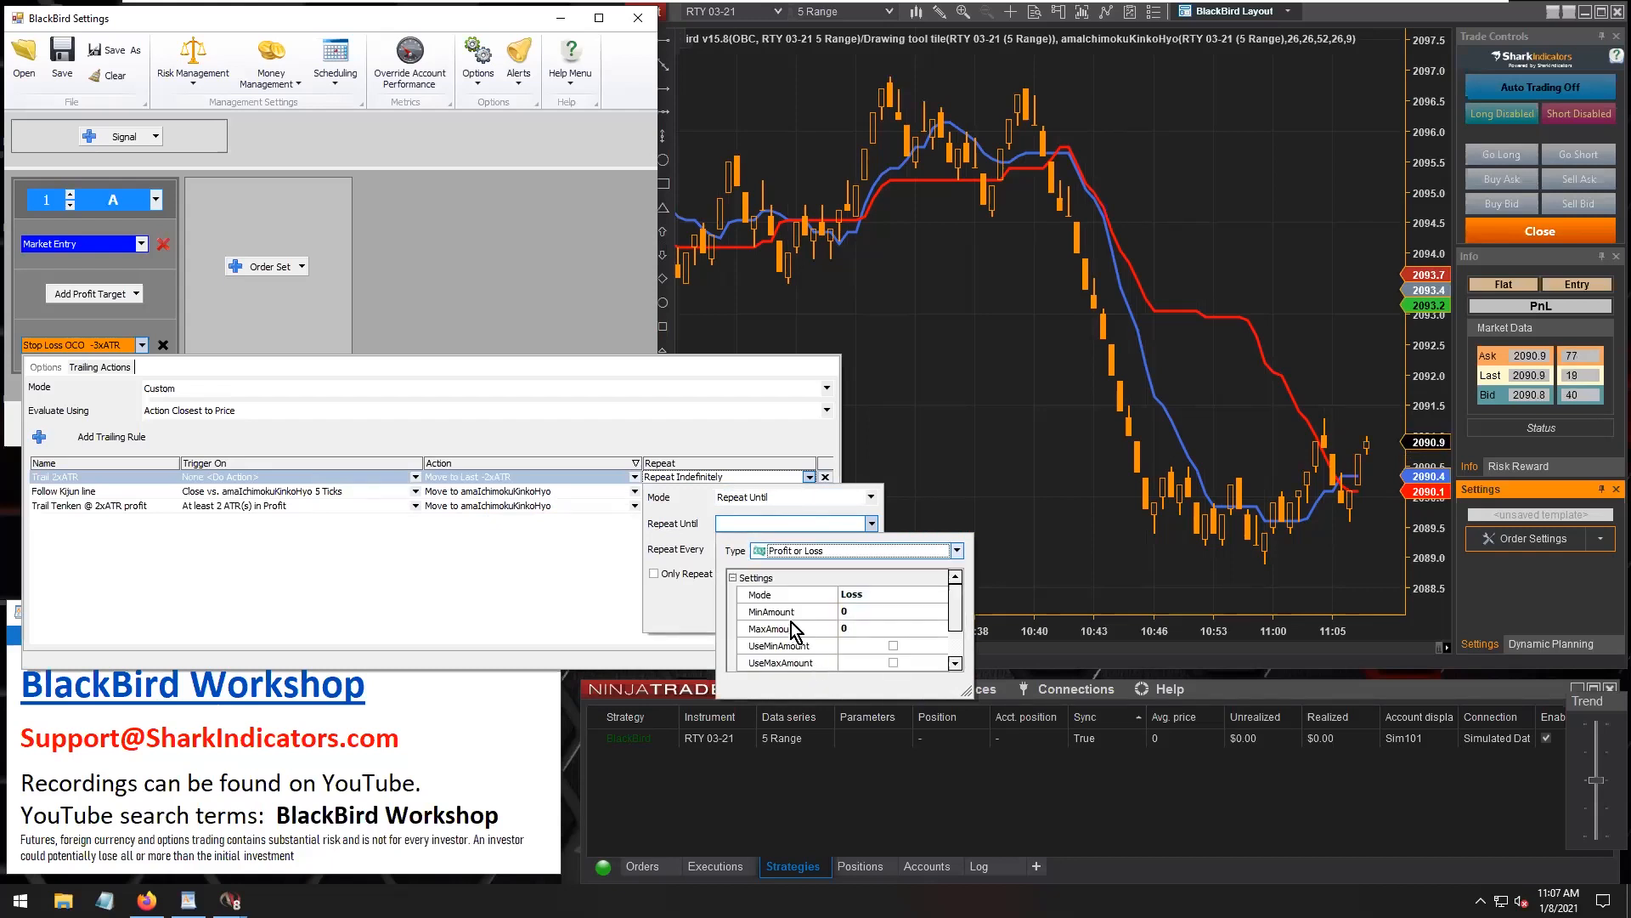
left_click_drag(966, 684, 1018, 755)
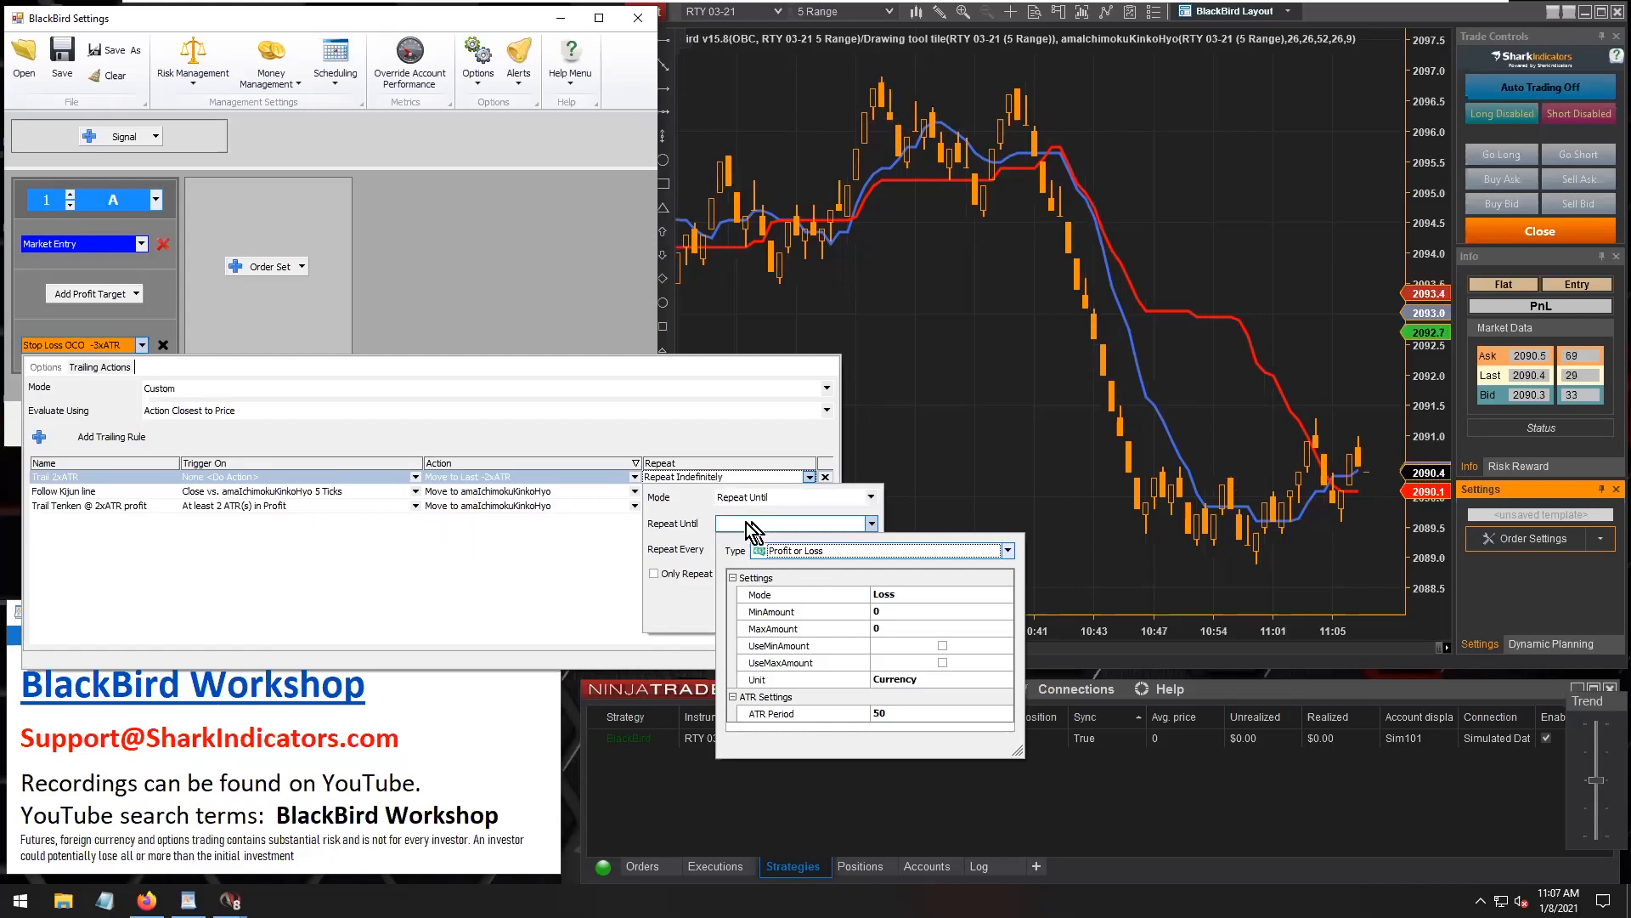
Set the Repeat Until condition's mode to Profit and its unit to ATR.
left_click(923, 598)
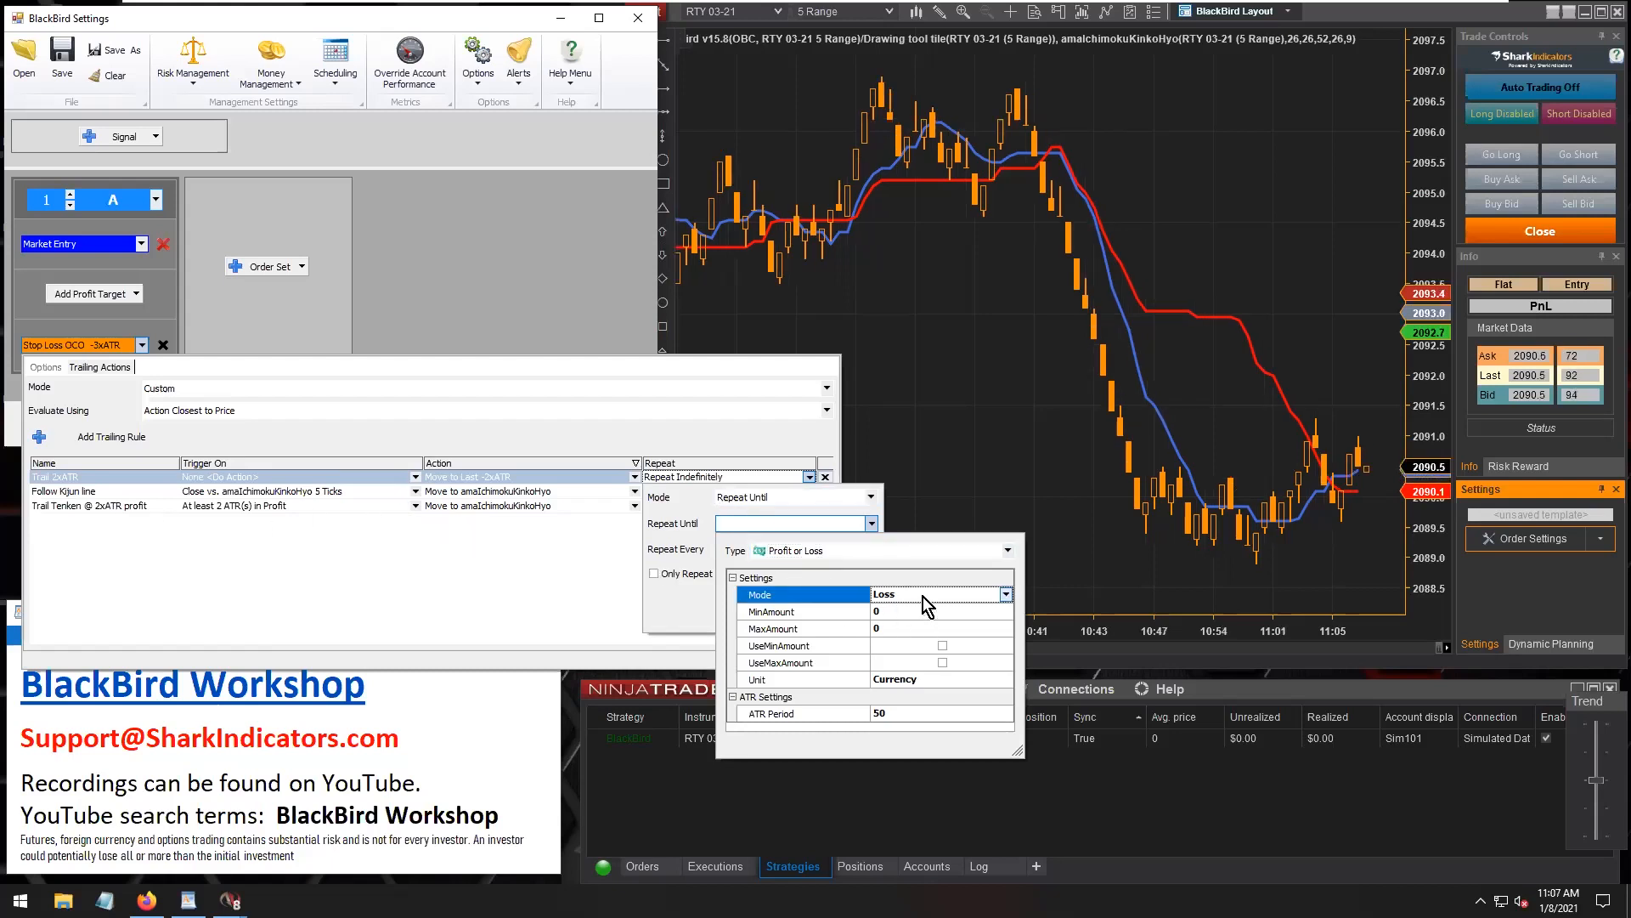
left_click(1004, 598)
left_click(891, 633)
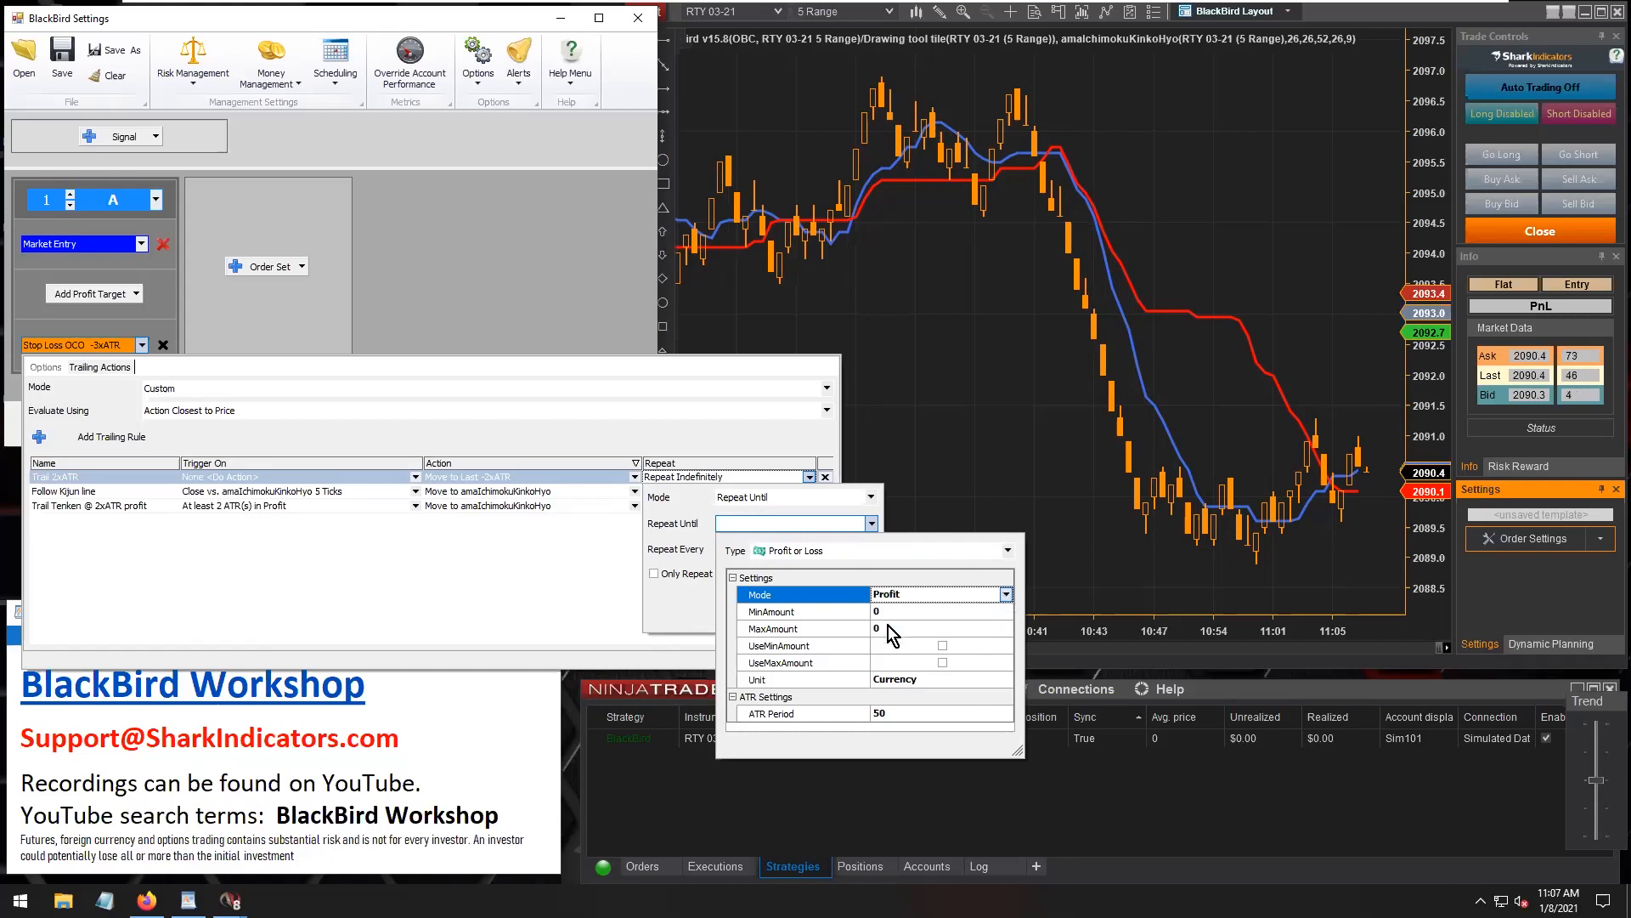
left_click(930, 680)
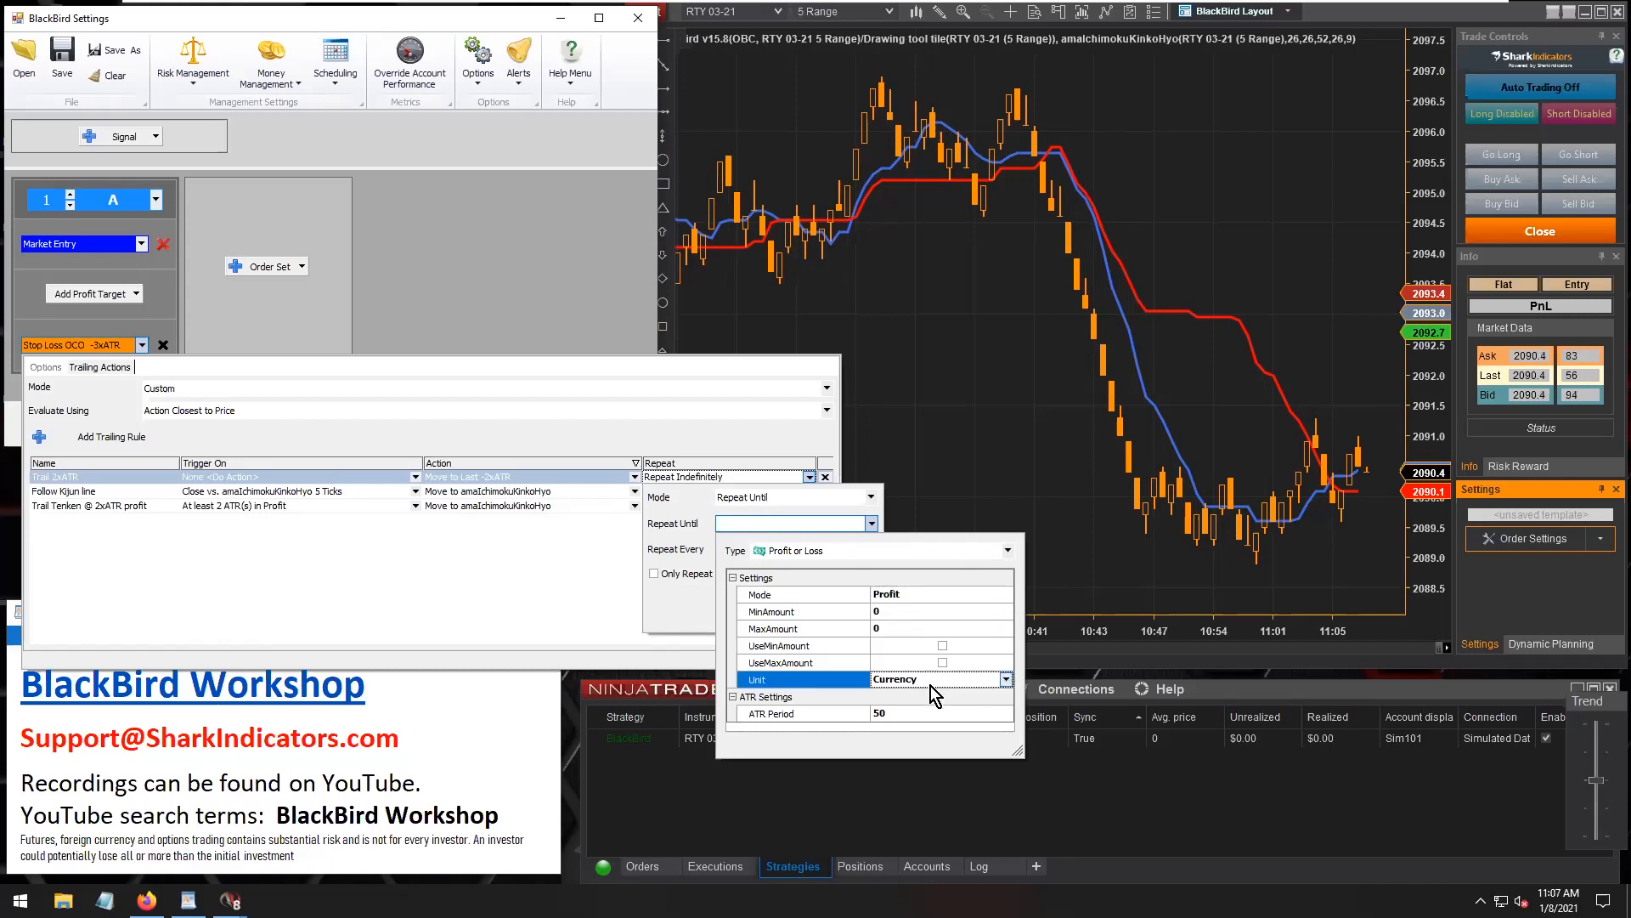
left_click(1006, 680)
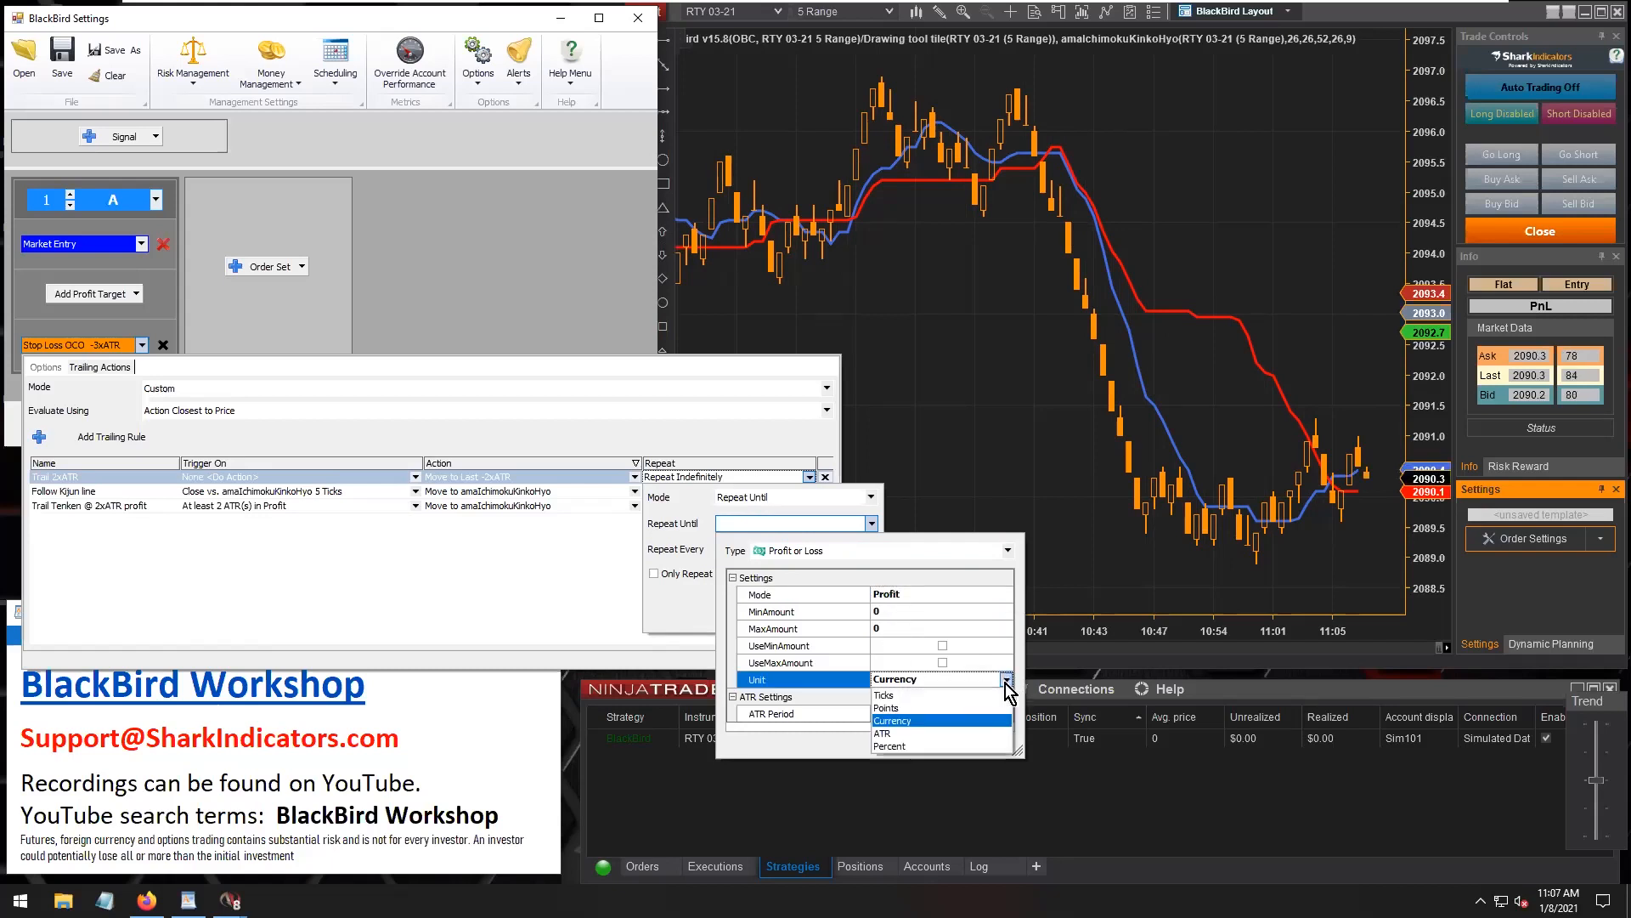
left_click(908, 732)
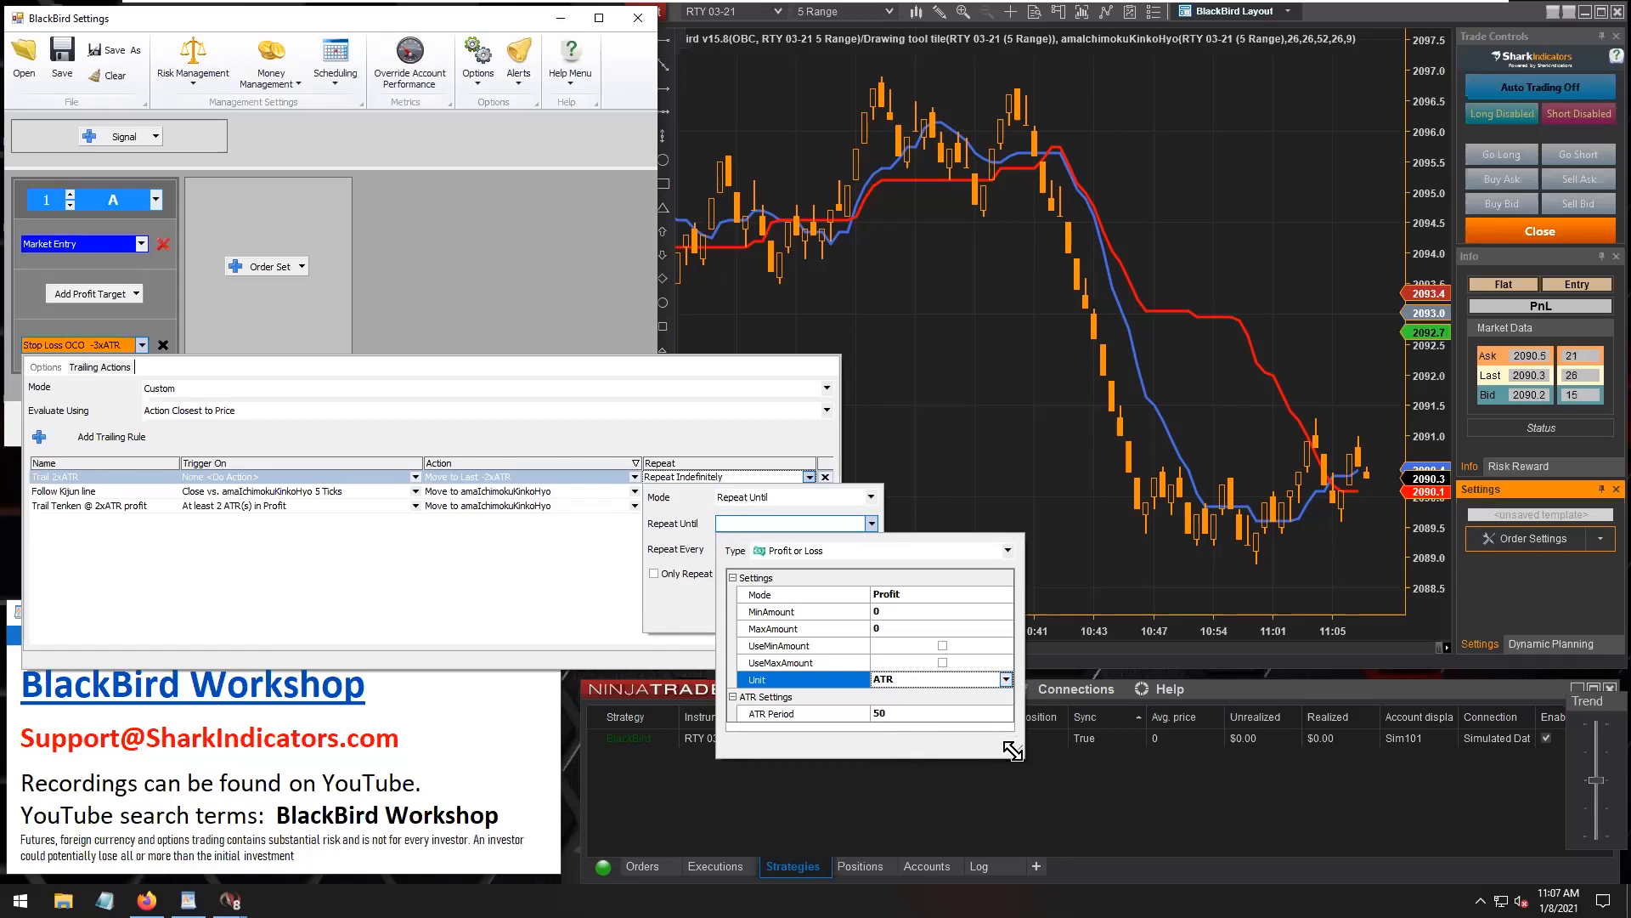
left_click_drag(1013, 750, 1025, 789)
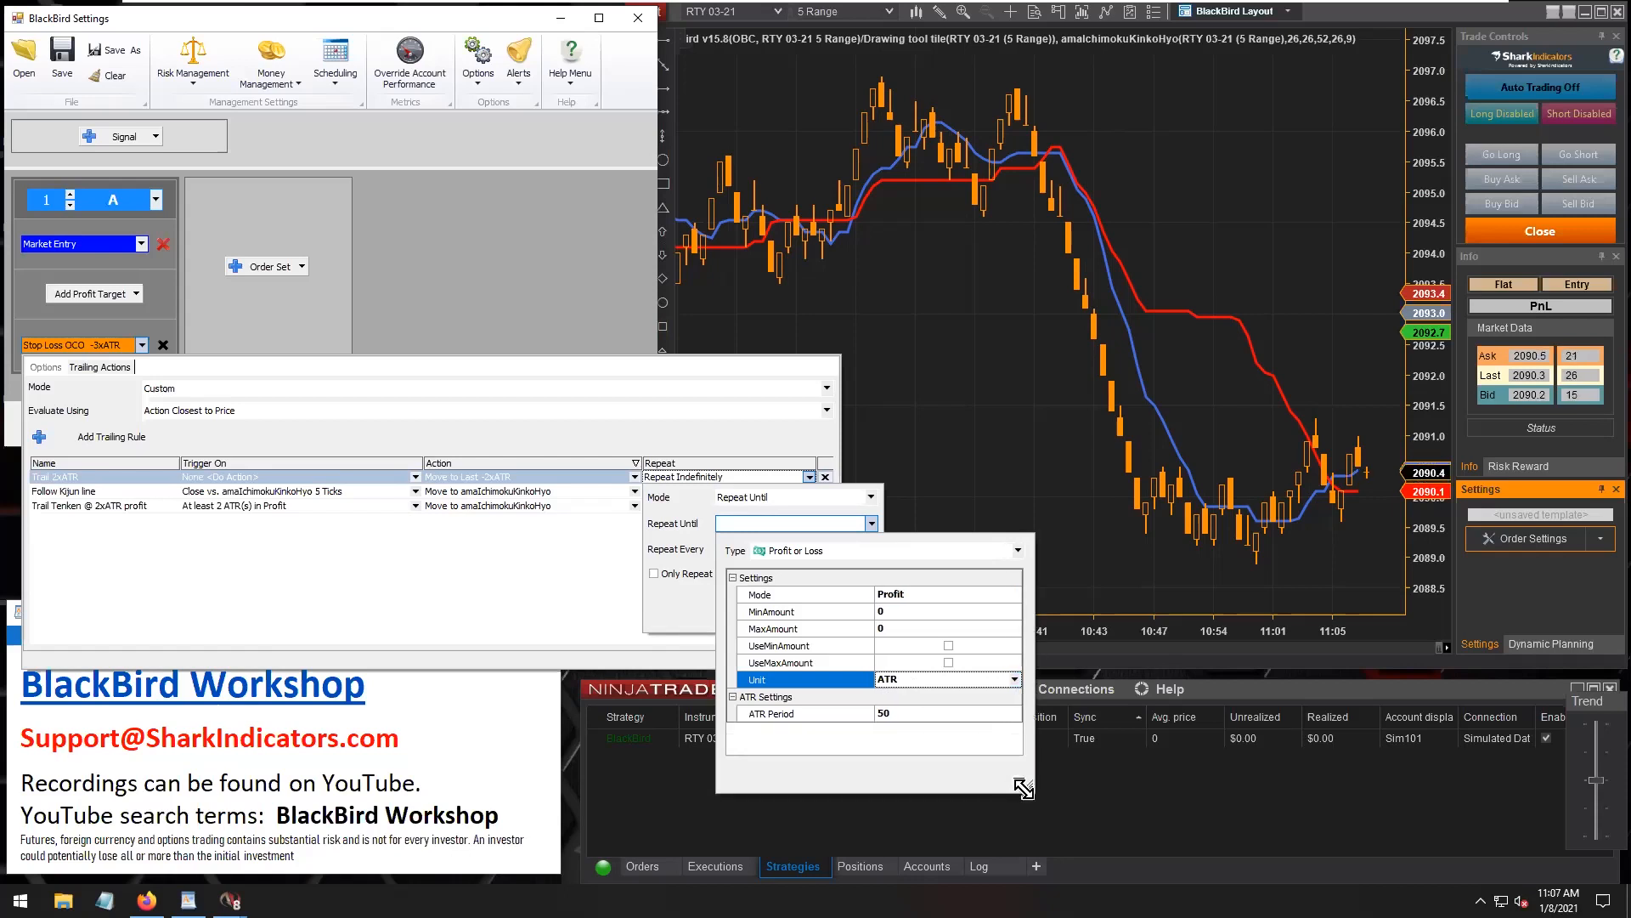
Enable the minimum amount for the Repeat Until profit condition and set it to 2.
left_click(950, 646)
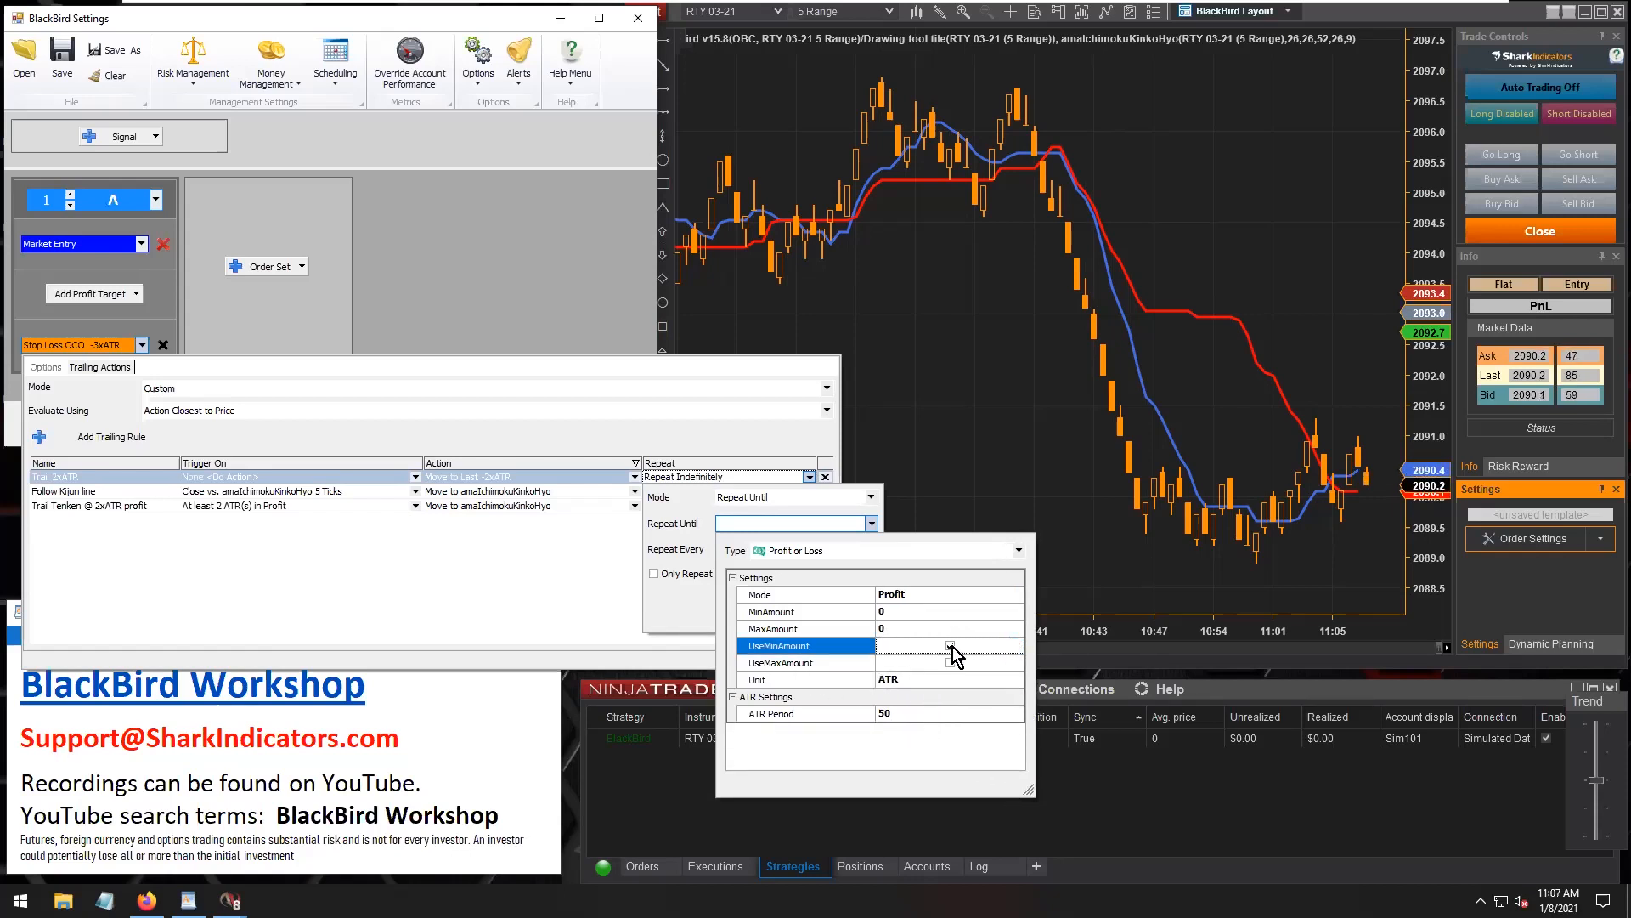
left_click(897, 611)
type(".")
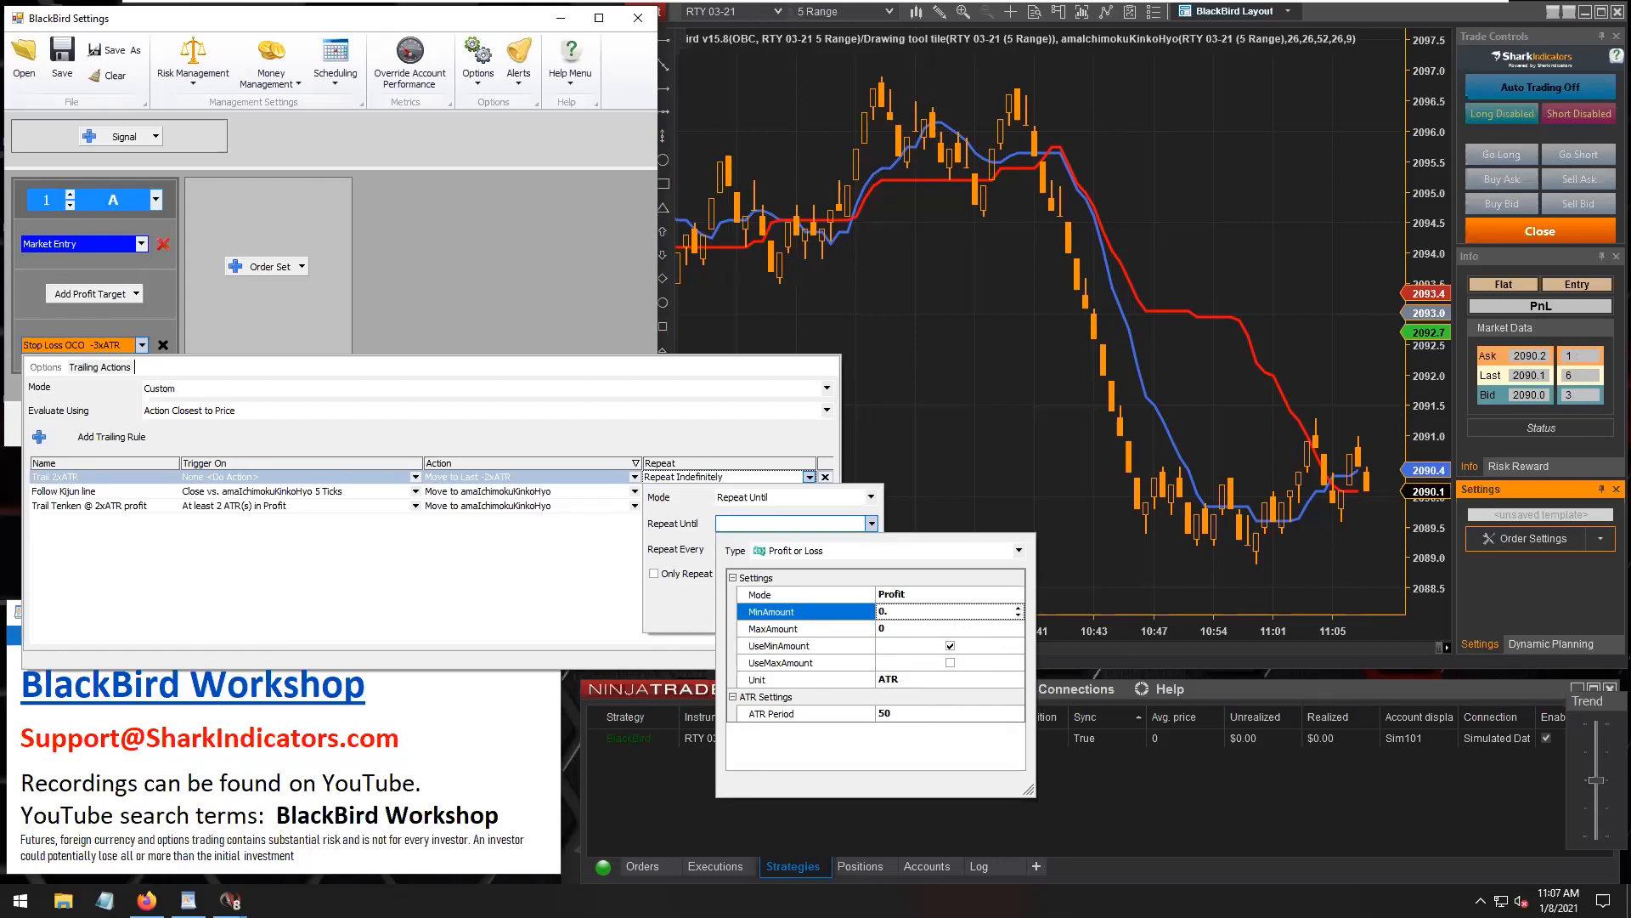
key("BackSpace")
key("BackSpace")
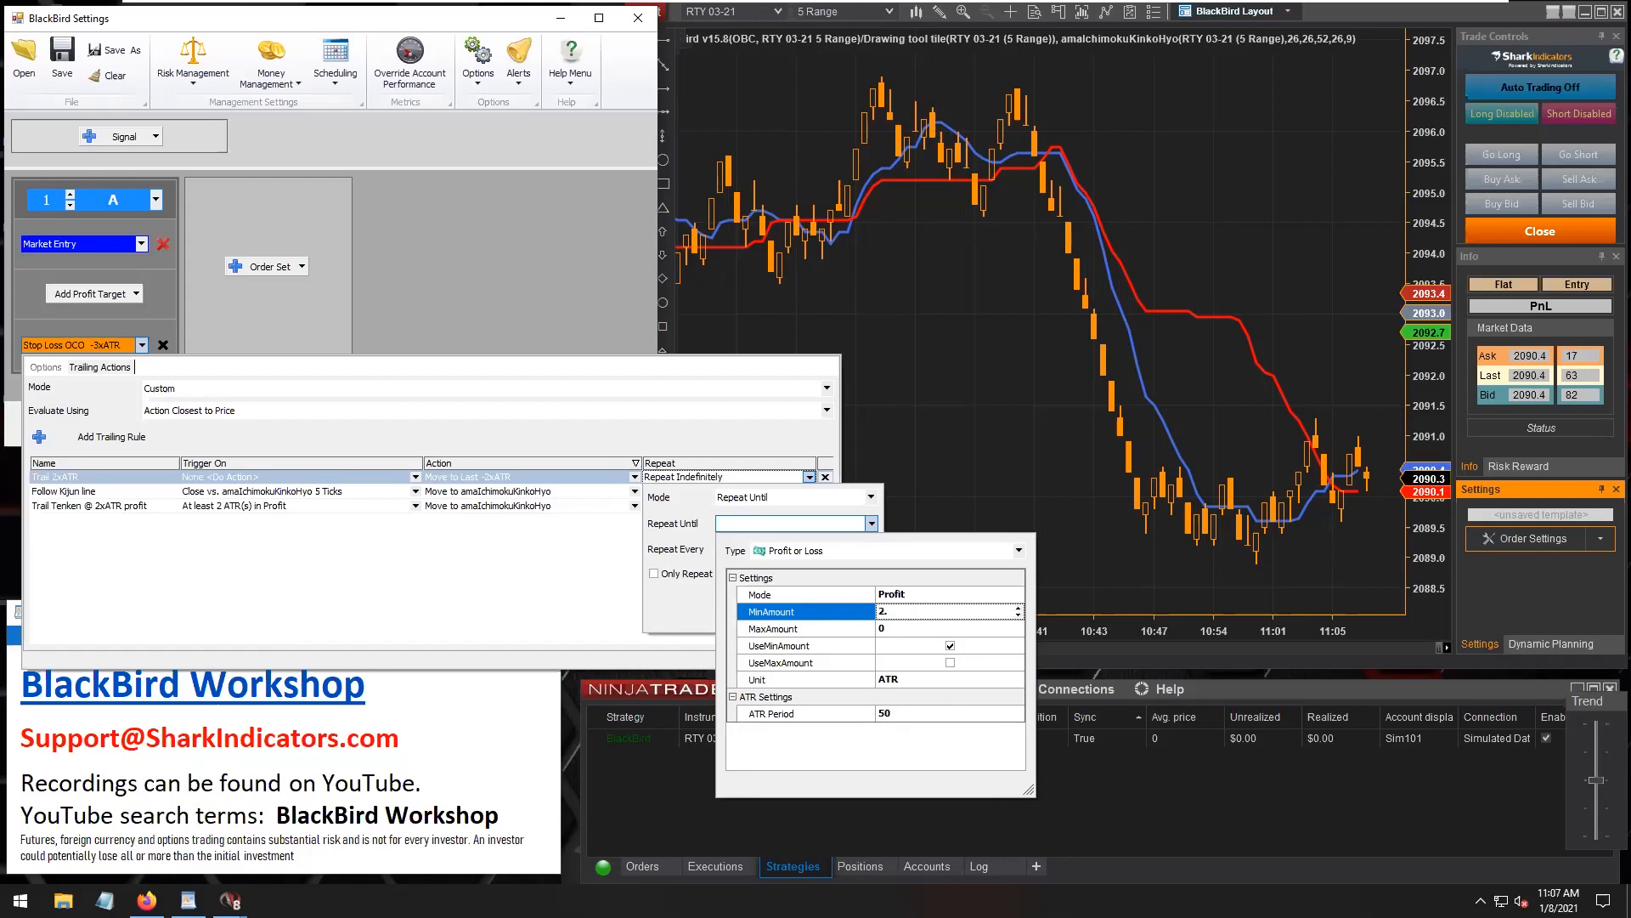
type("2.")
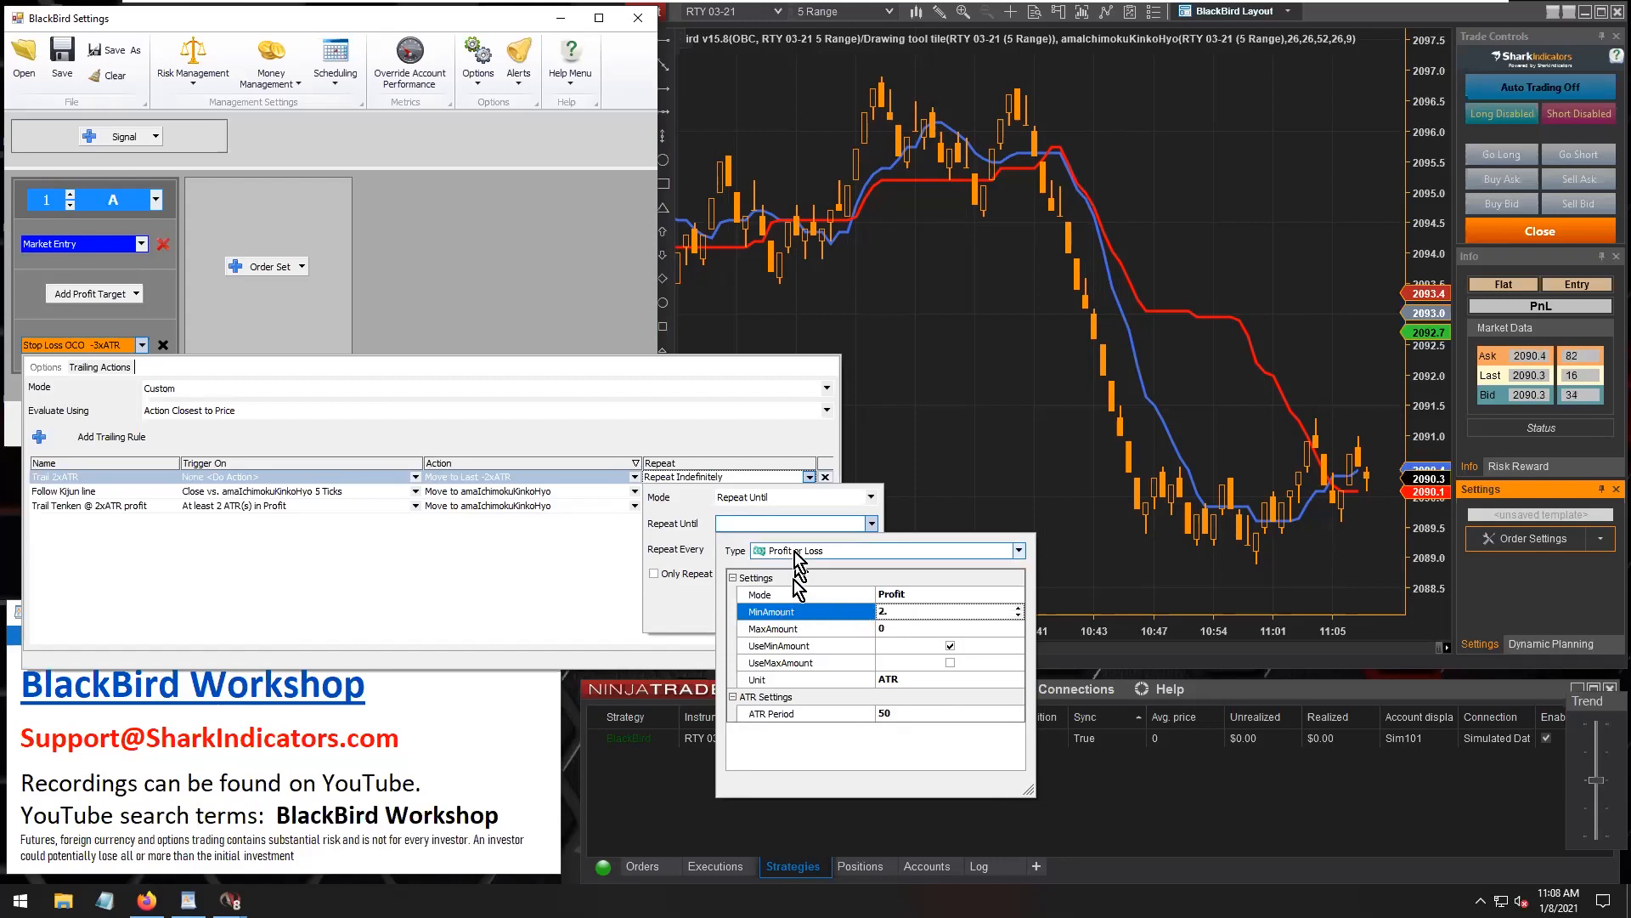
left_click(774, 613)
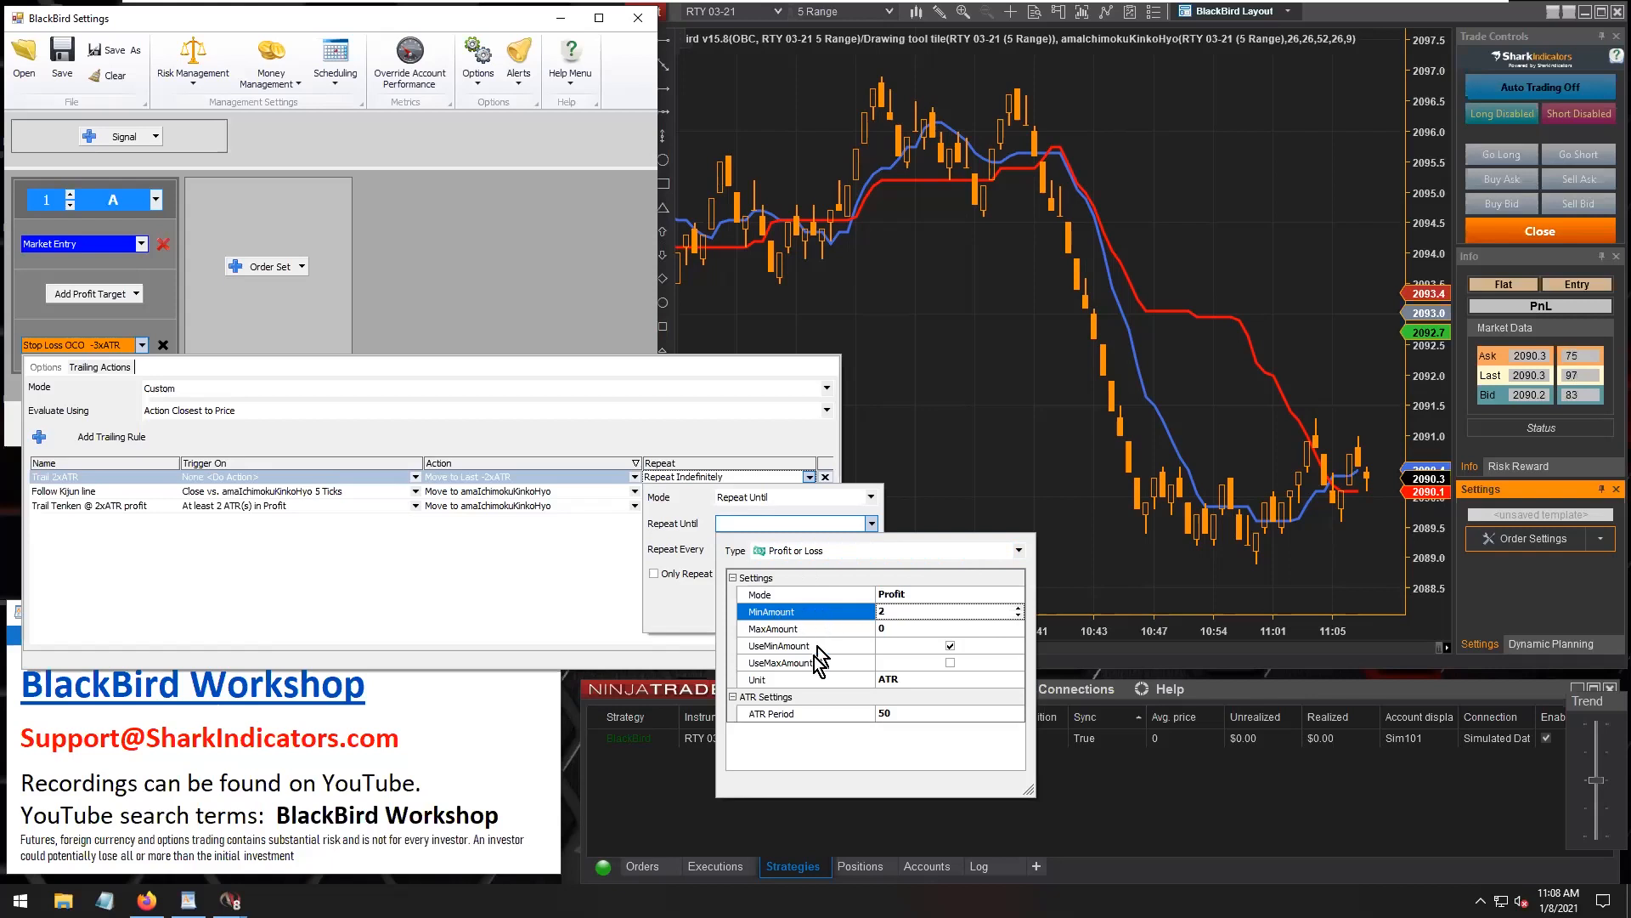
left_click(774, 681)
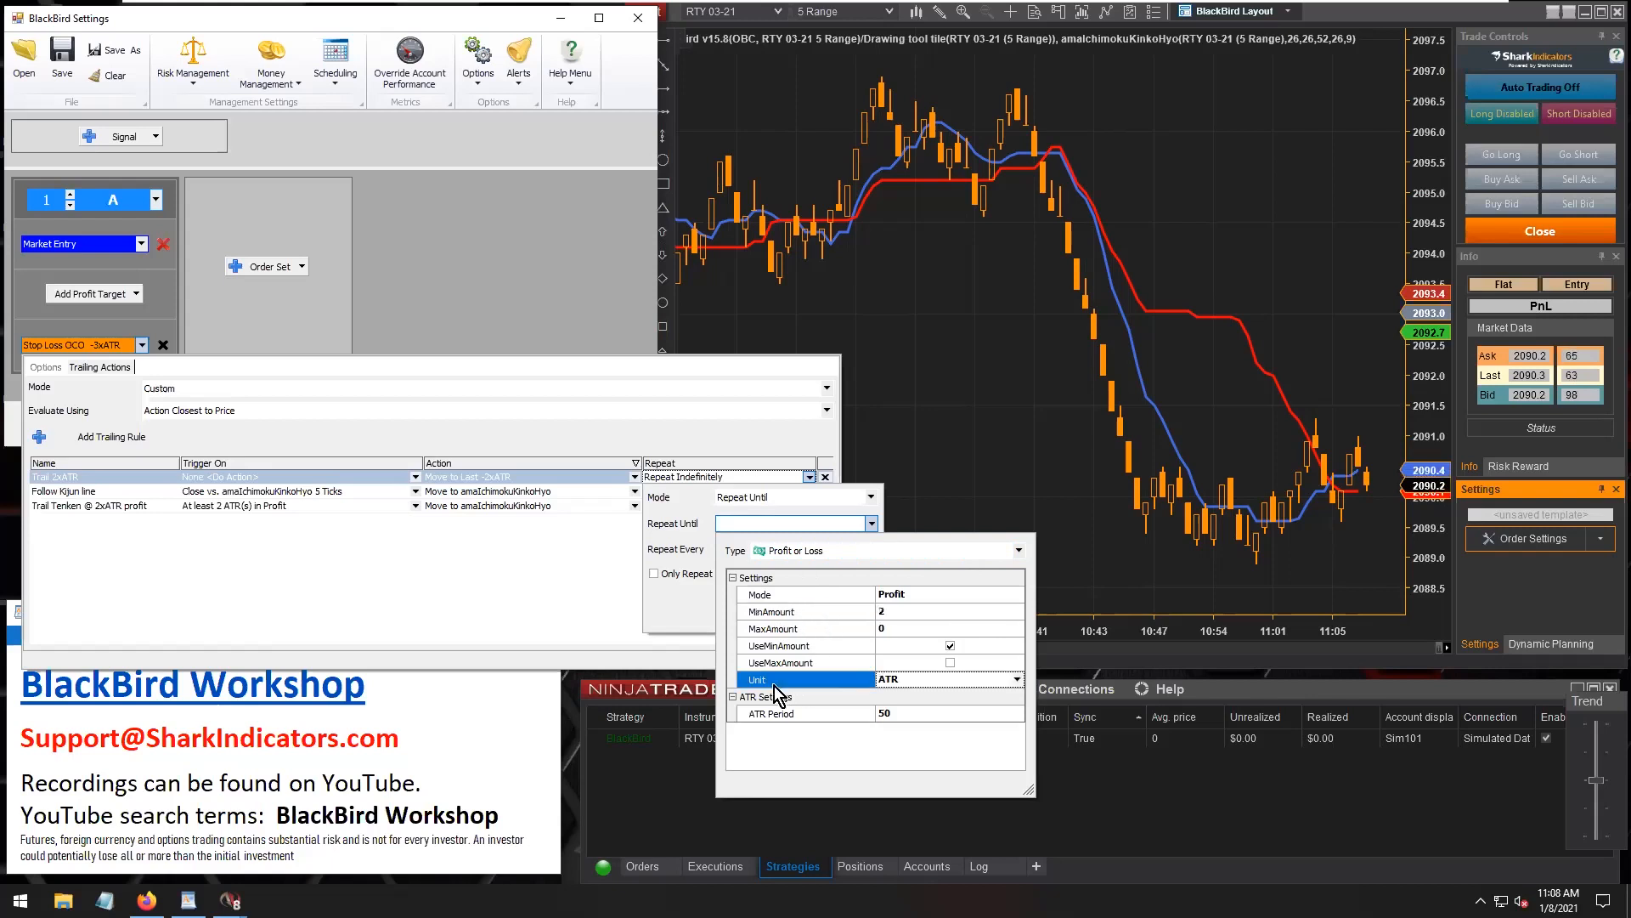
Review the Trail 2xATR rule's Repeat Until condition, checking its unit, ATR period, minimum-amount option and minimum amount.
left_click(890, 686)
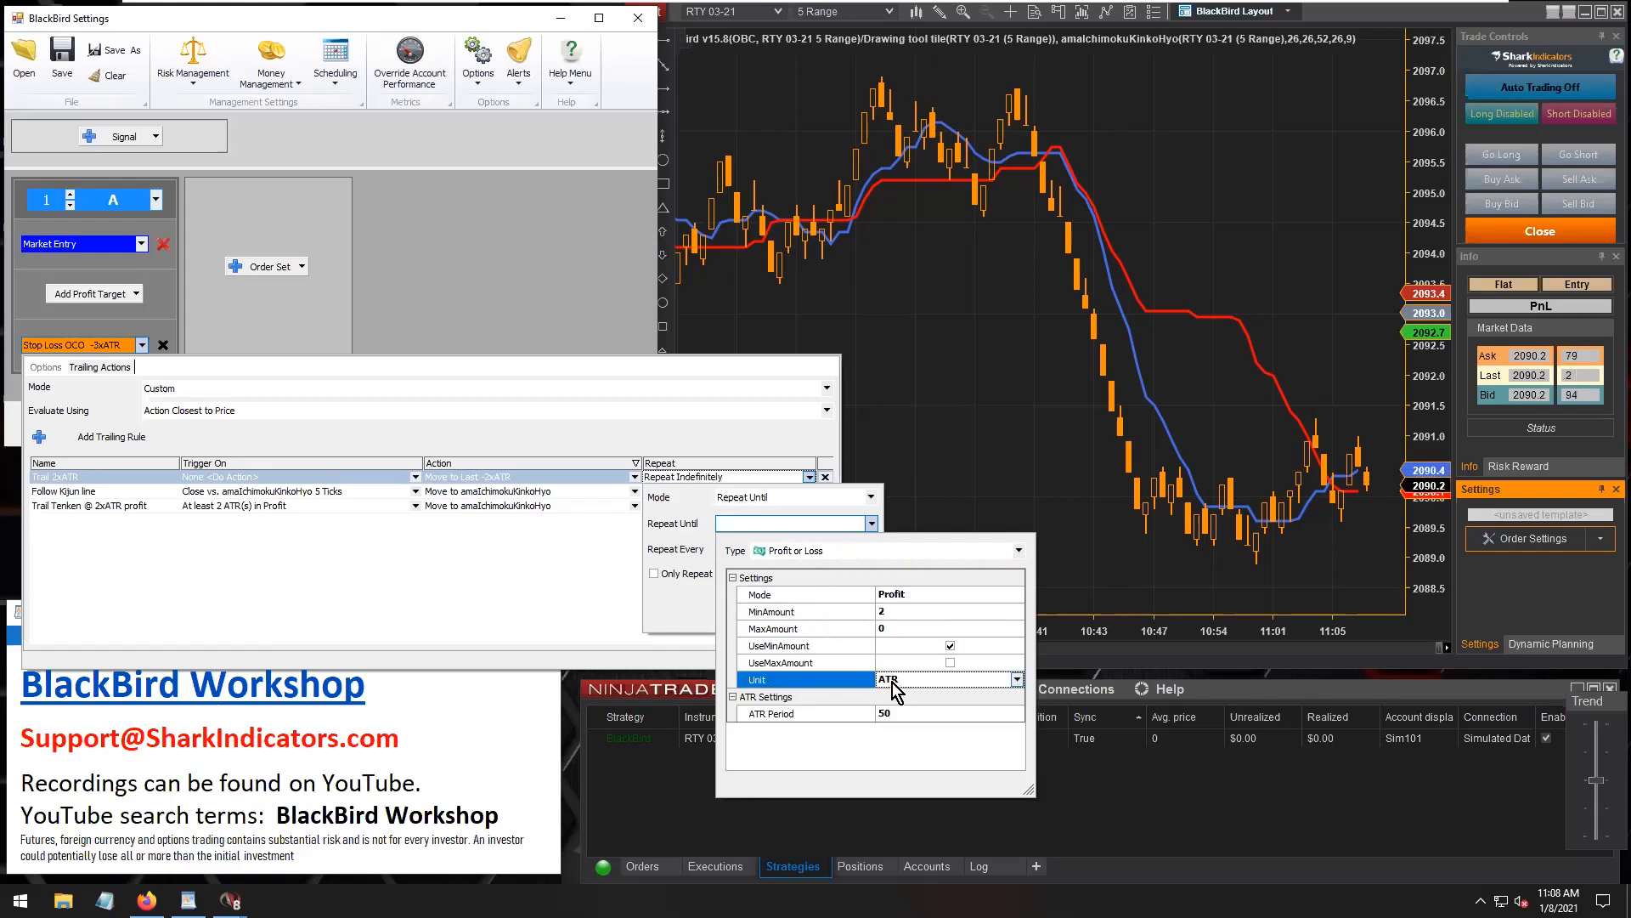
left_click(796, 718)
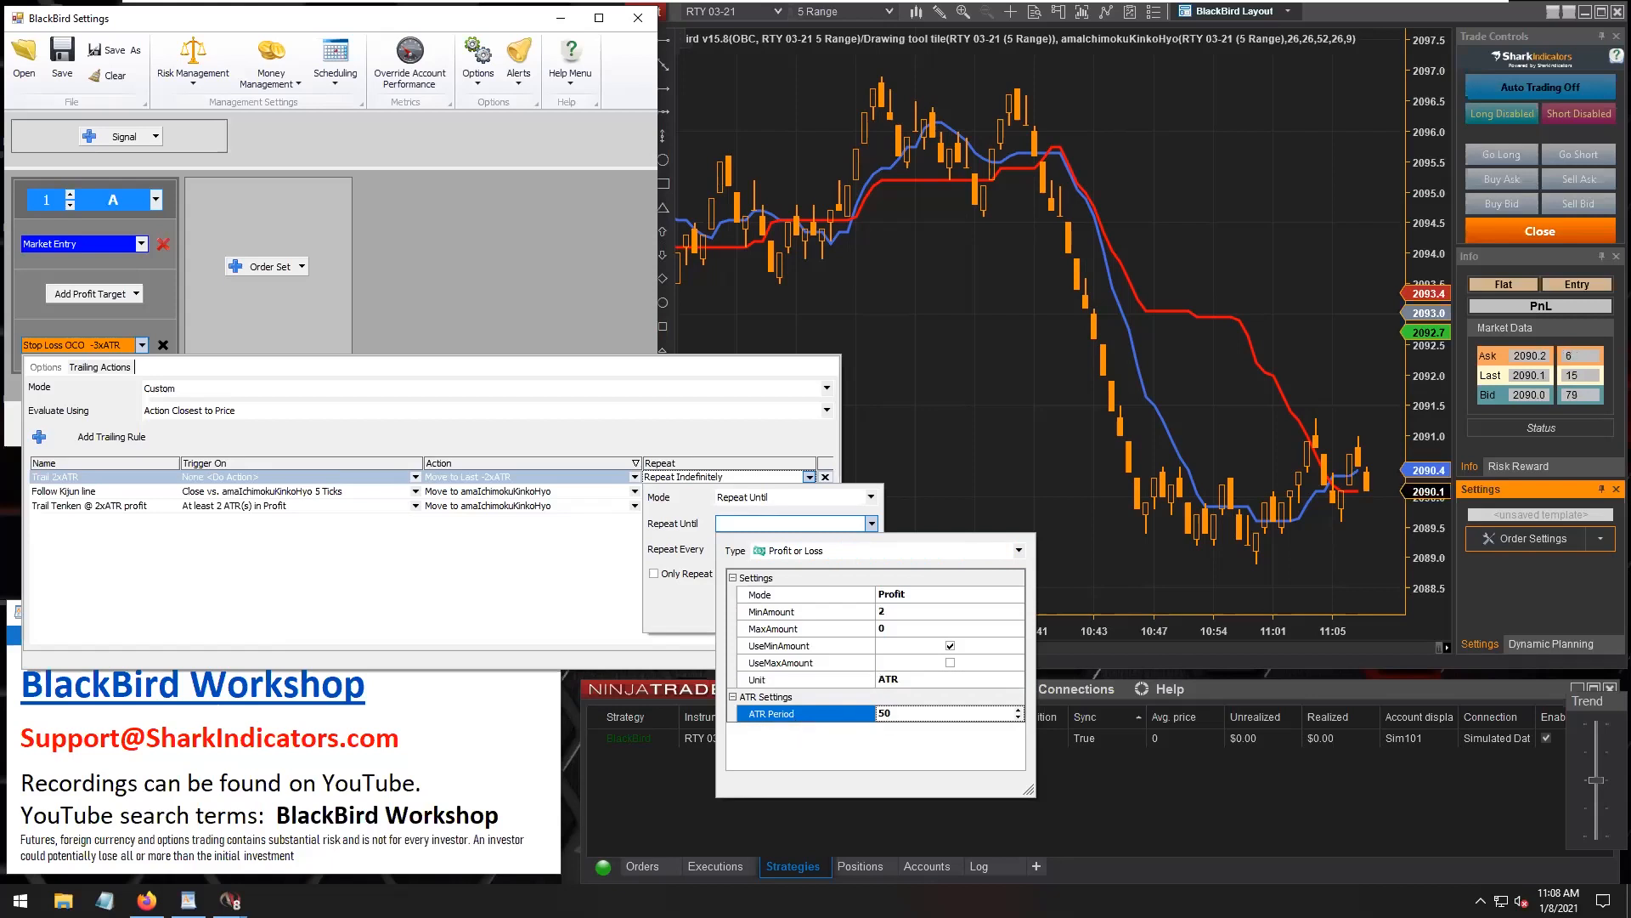
left_click_drag(885, 714, 877, 715)
left_click(786, 647)
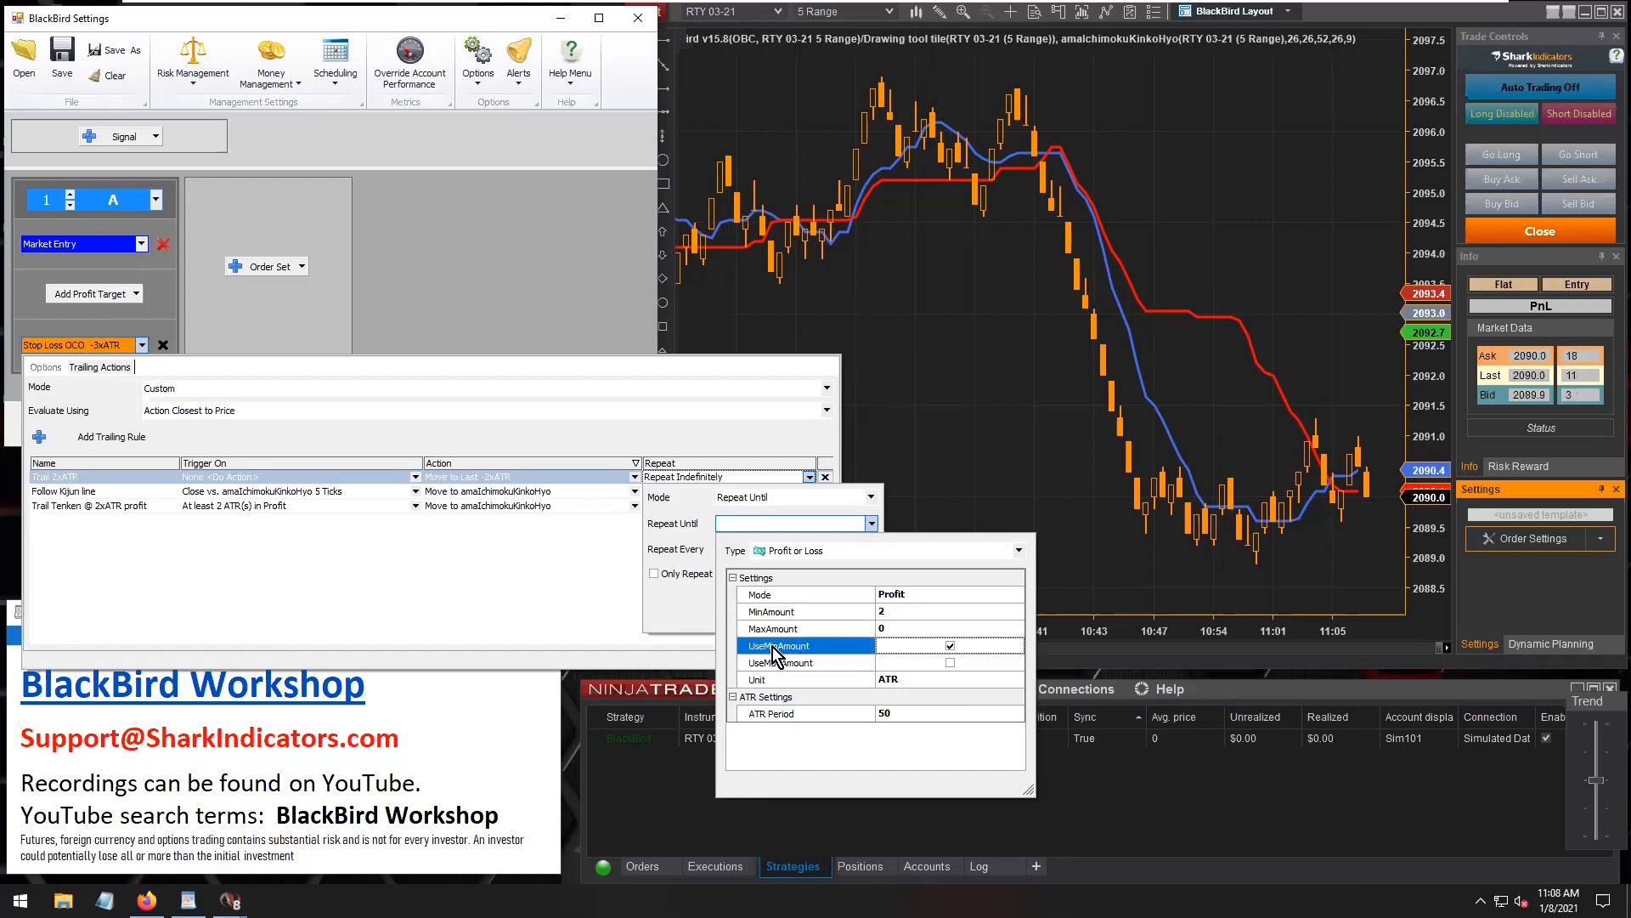
left_click(797, 615)
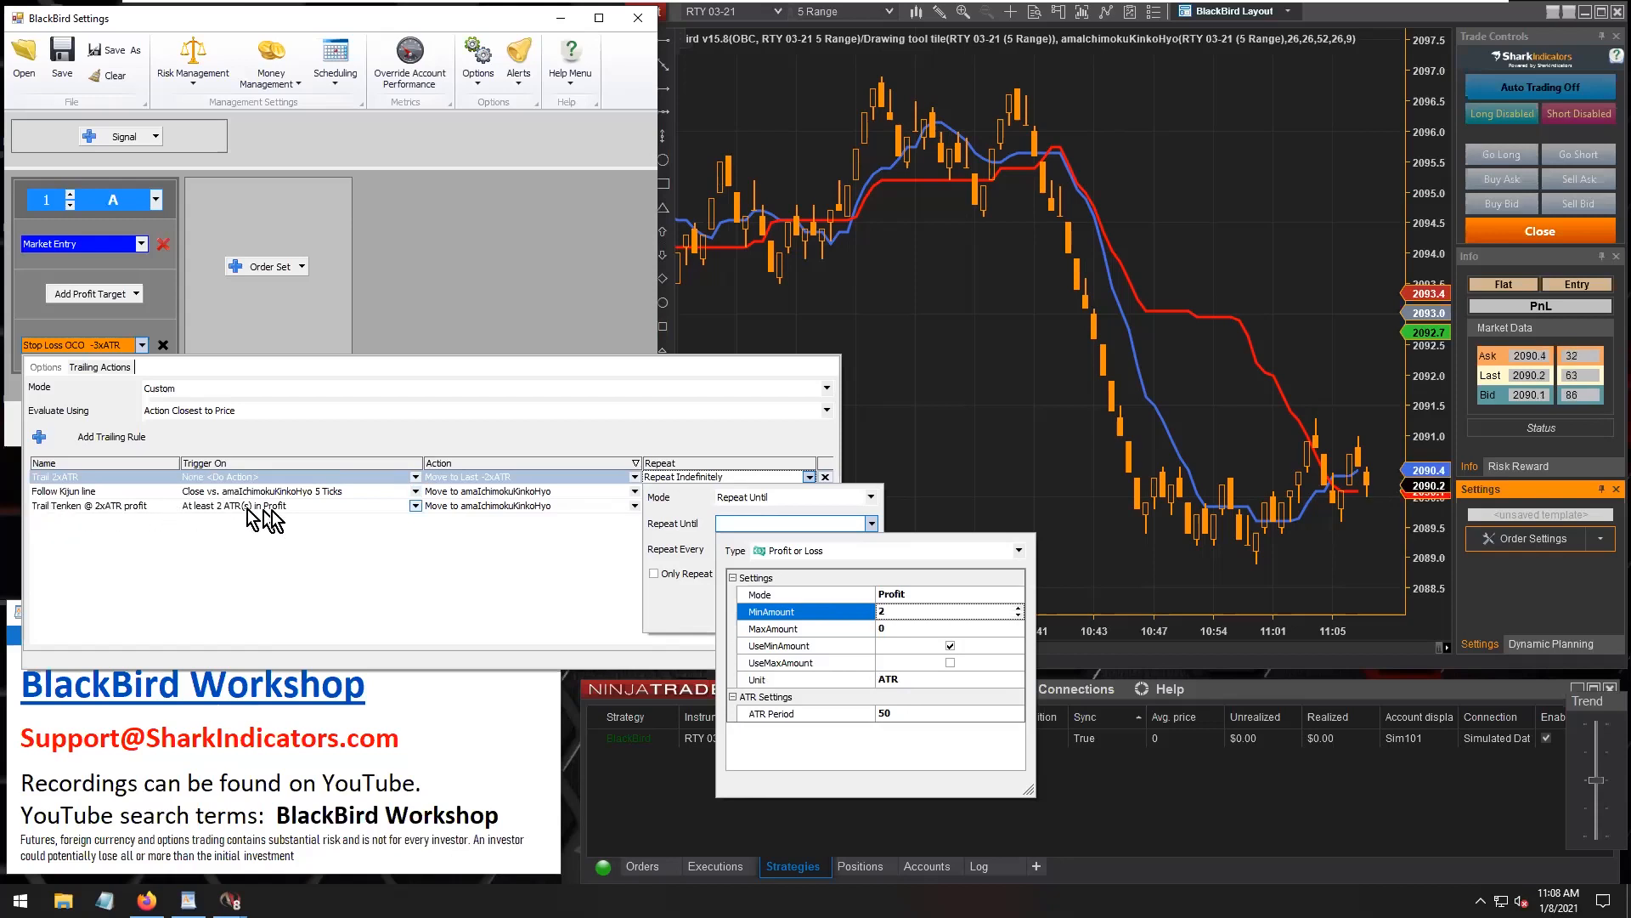
Compare the Trail Tenken rule's minimum profit trigger with the Trail 2xATR rule's Repeat Until condition.
left_click(295, 508)
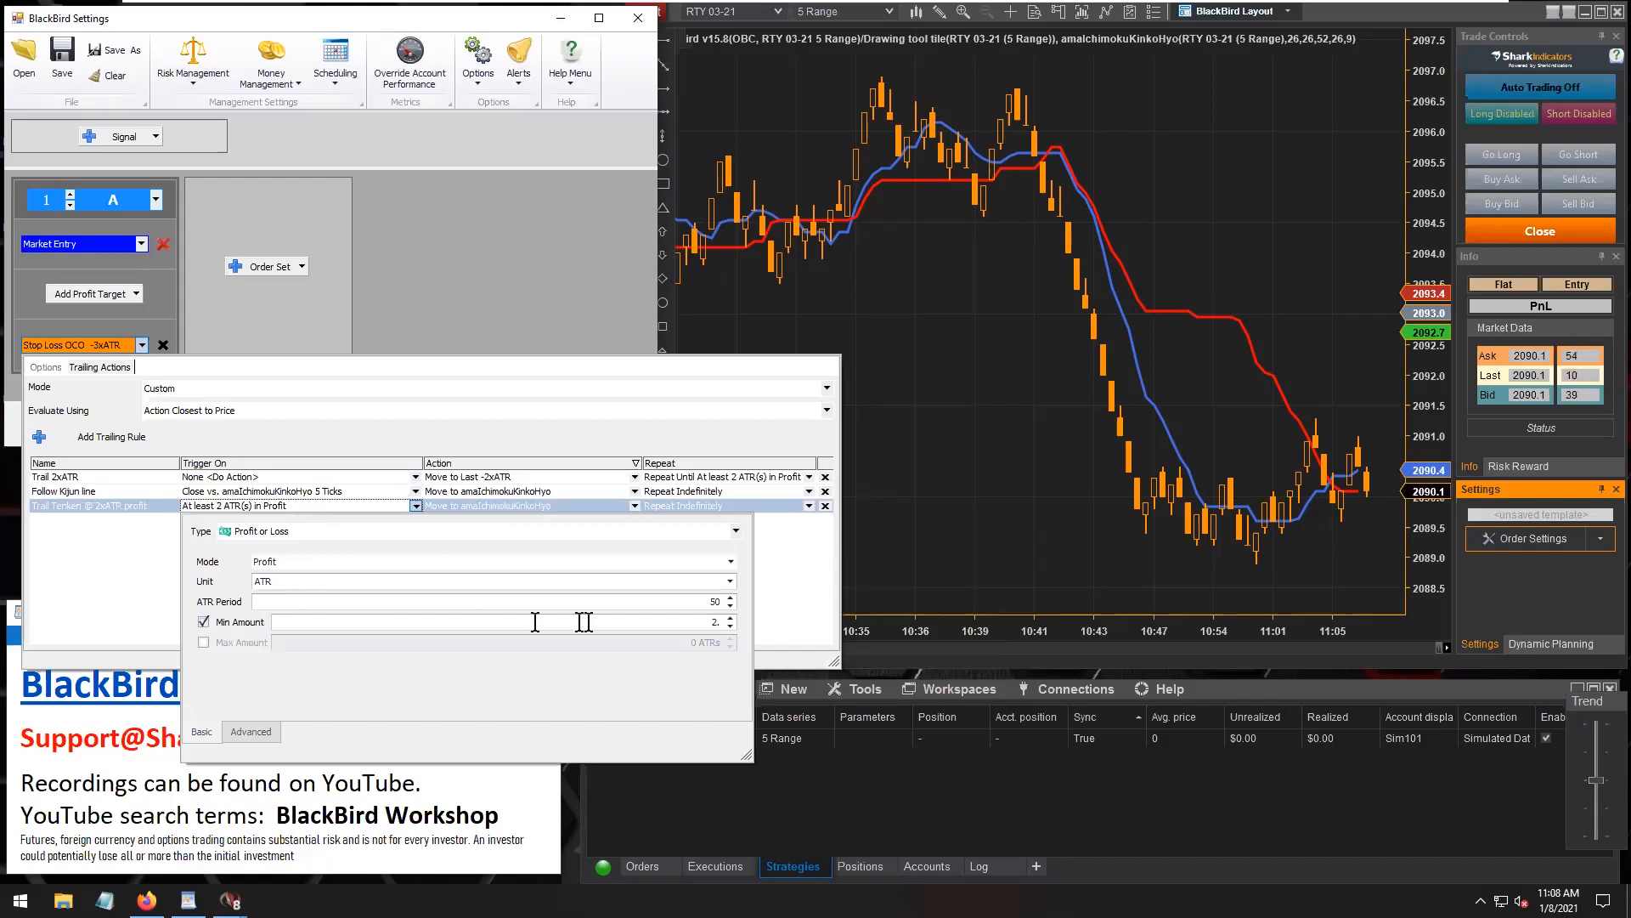
double_click(716, 622)
left_click(738, 478)
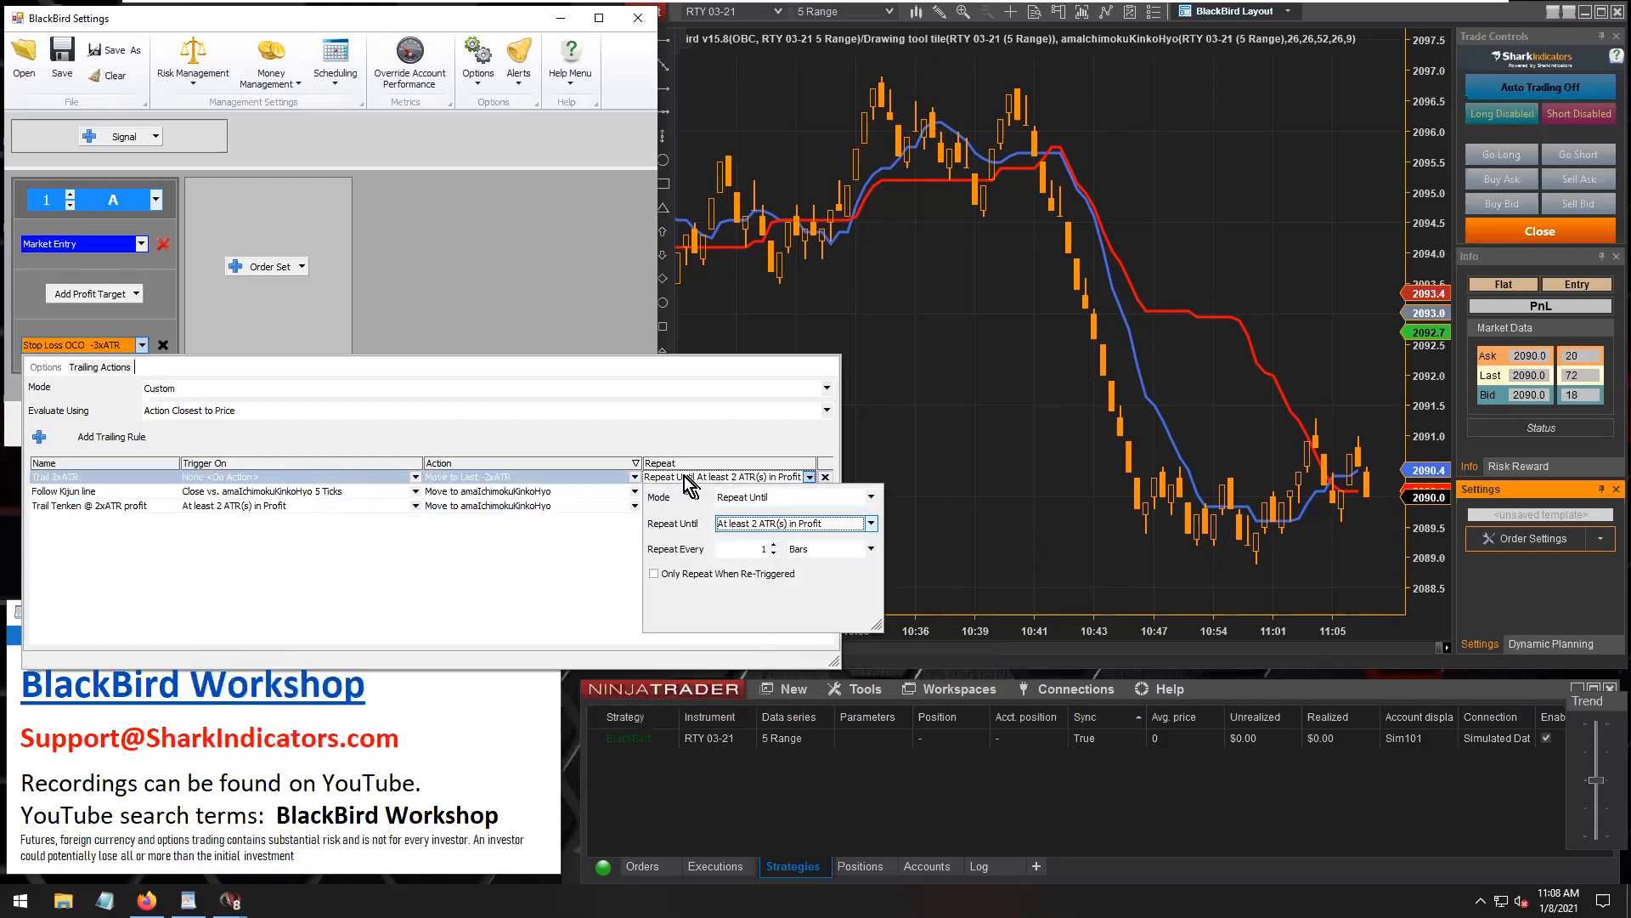
left_click(78, 480)
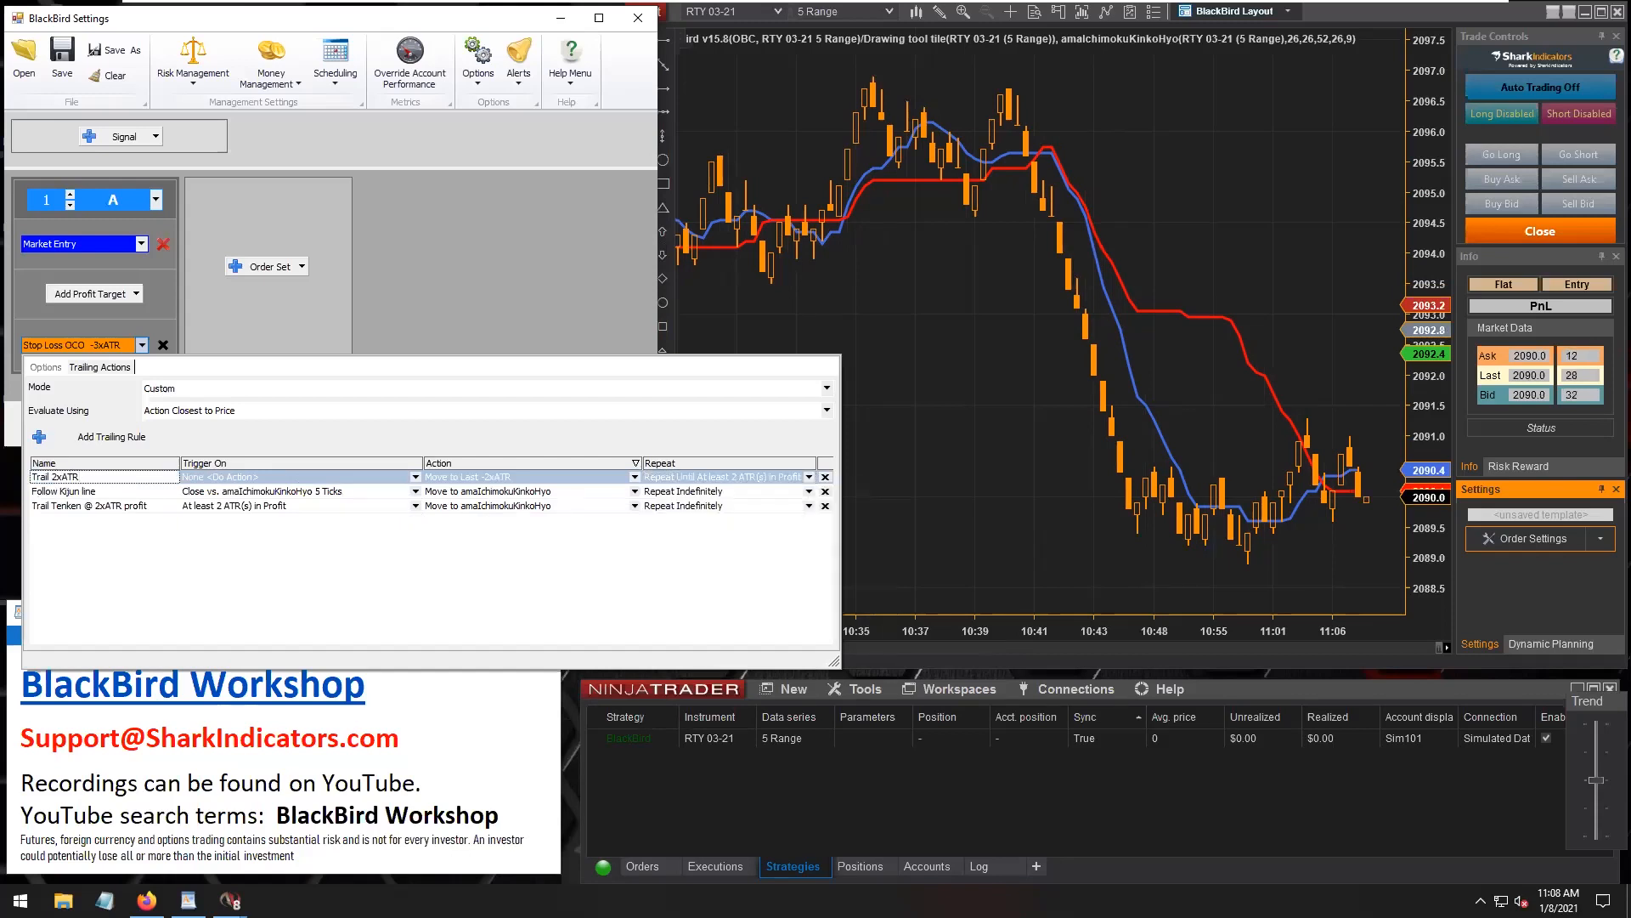
Set the Follow Kijun line rule to Repeat Until, with a Profit or Loss condition of at least 2 ATR in profit.
left_click(692, 492)
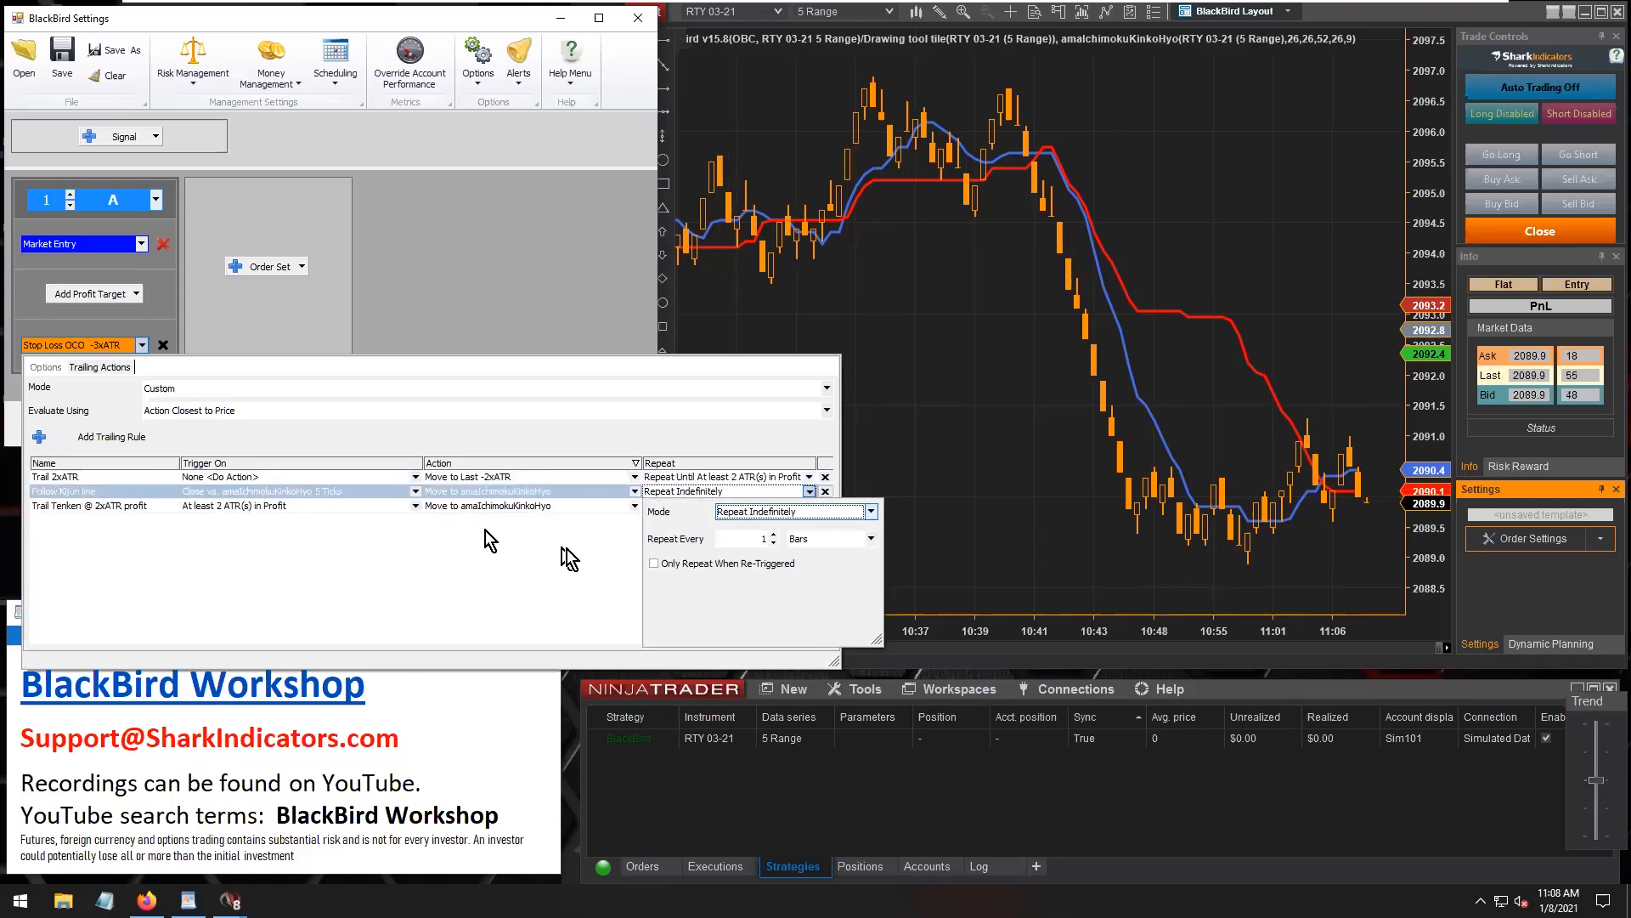
left_click(807, 511)
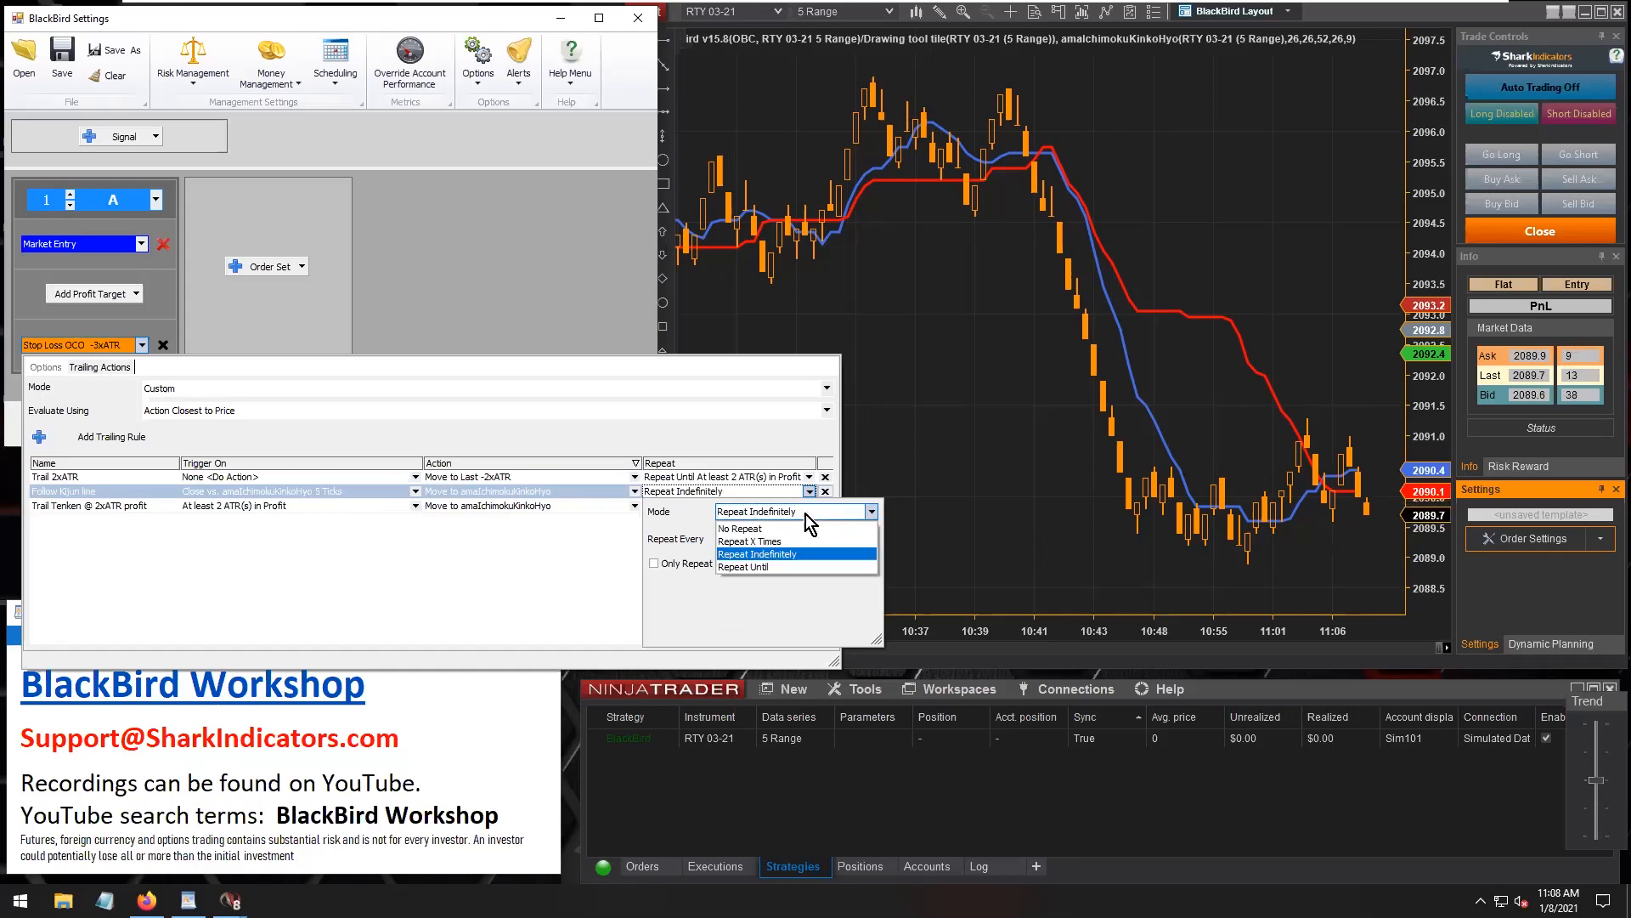
left_click(773, 571)
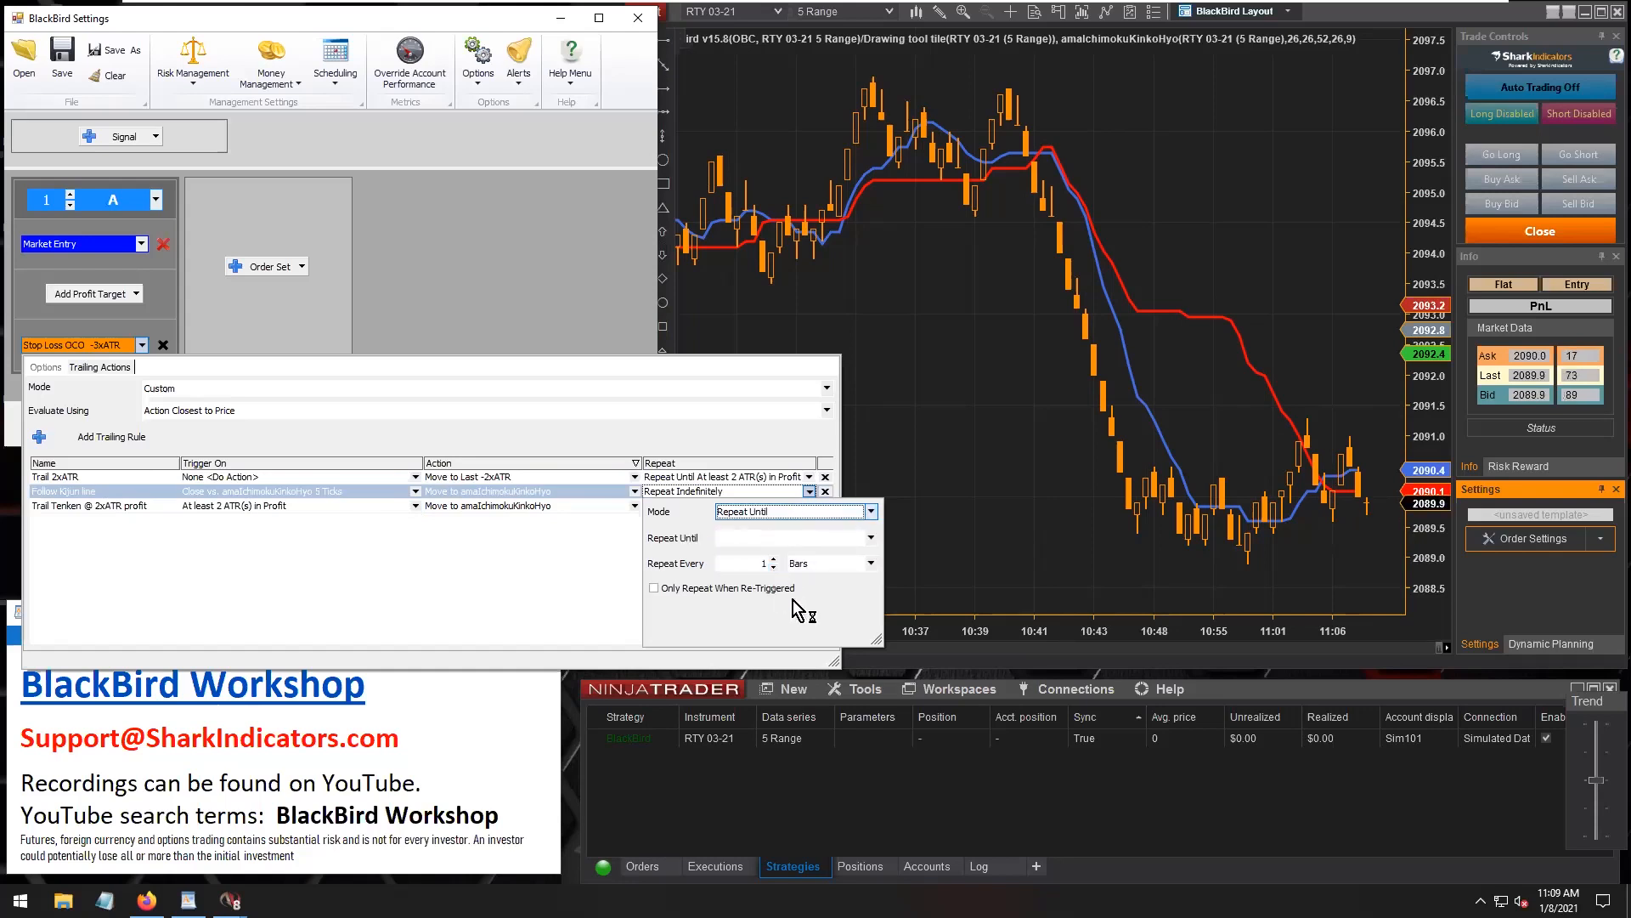
left_click(873, 538)
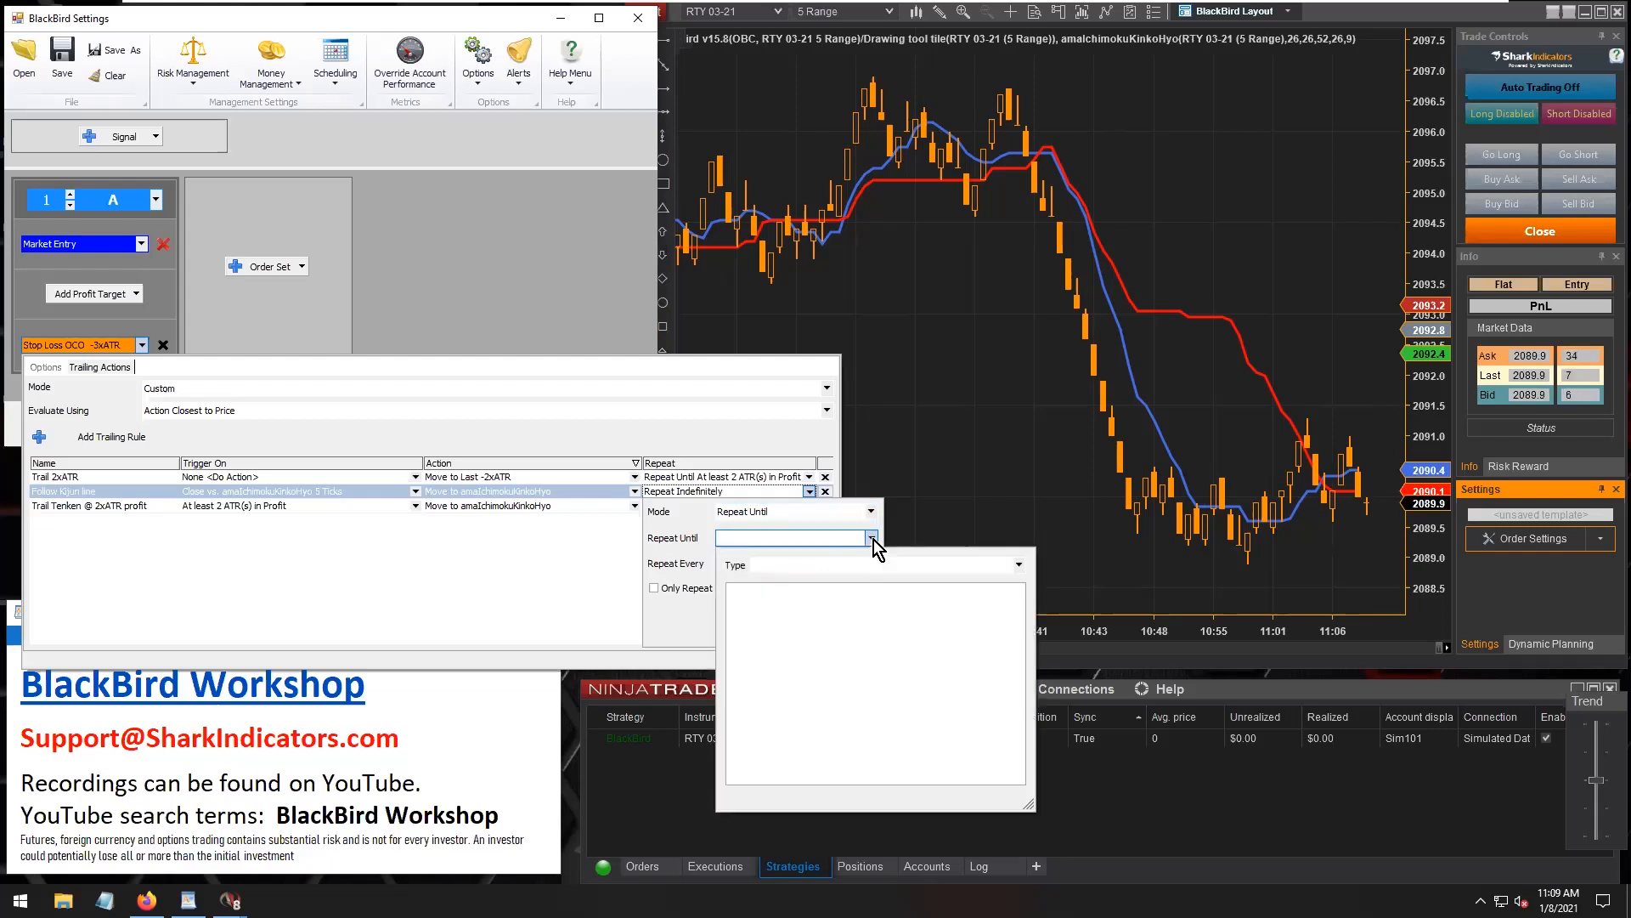
left_click(874, 538)
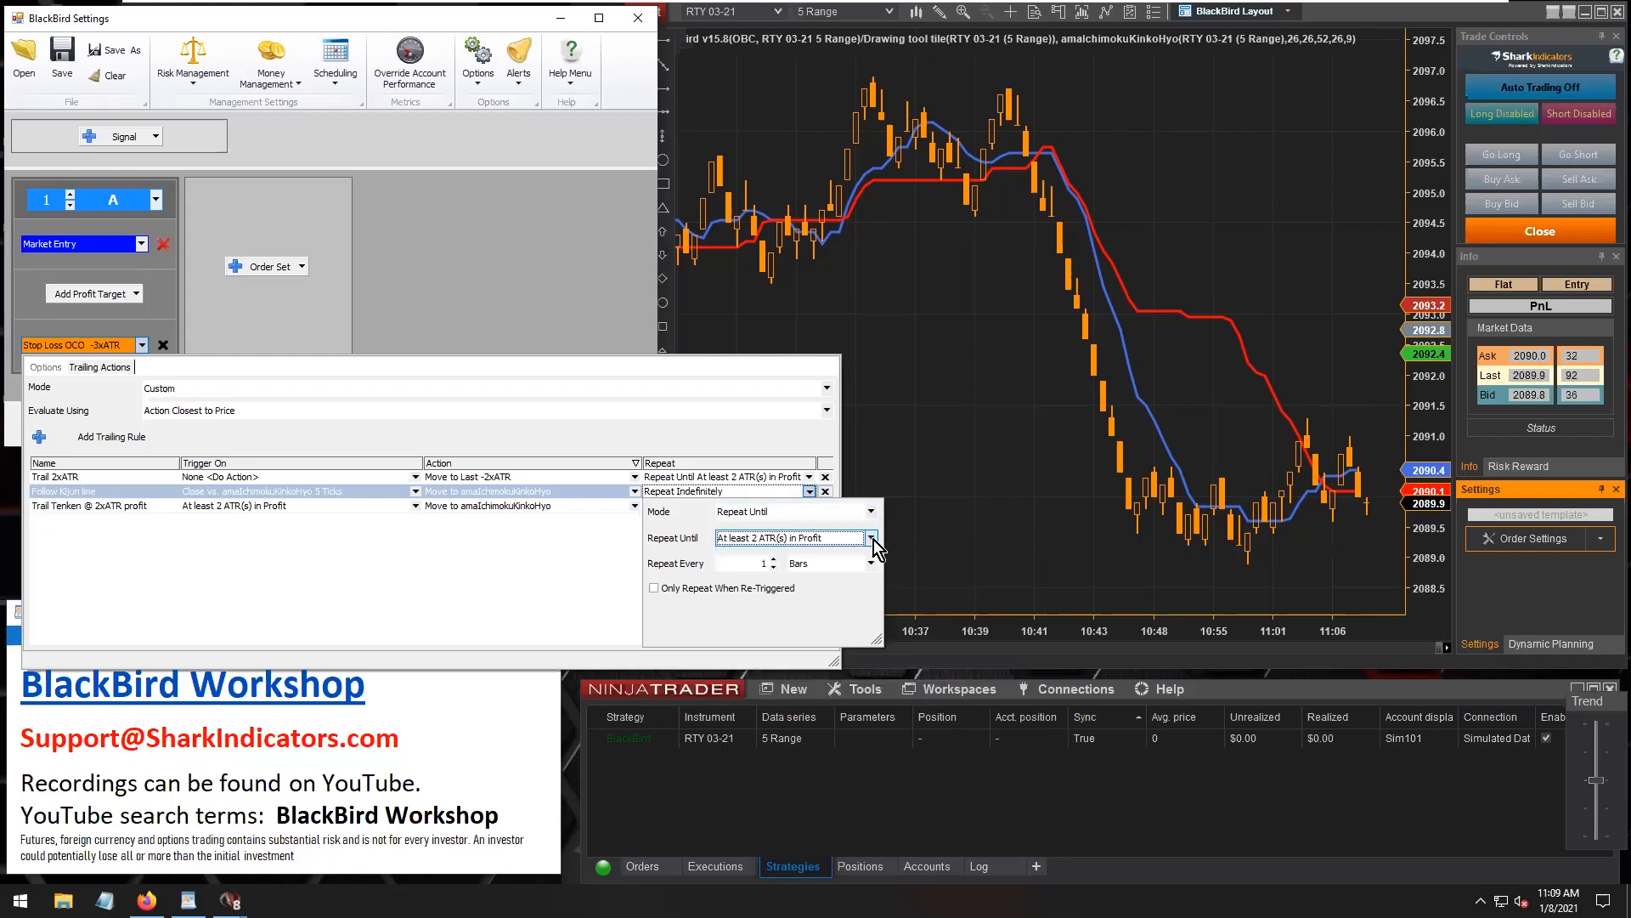
left_click(823, 543)
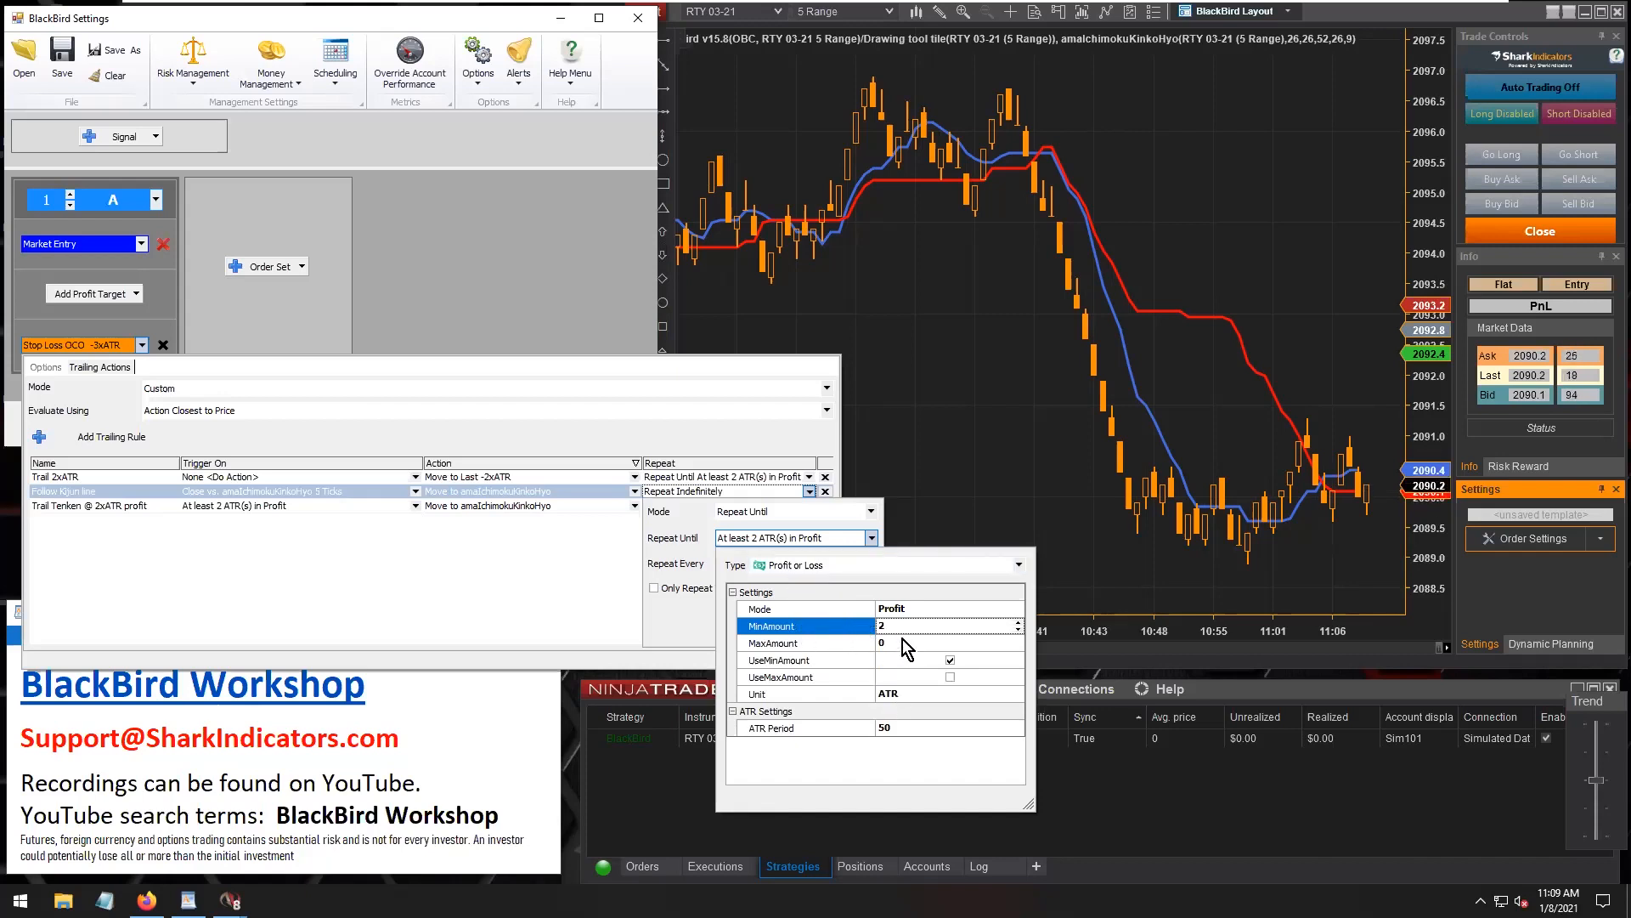
key("BackSpace")
type("2")
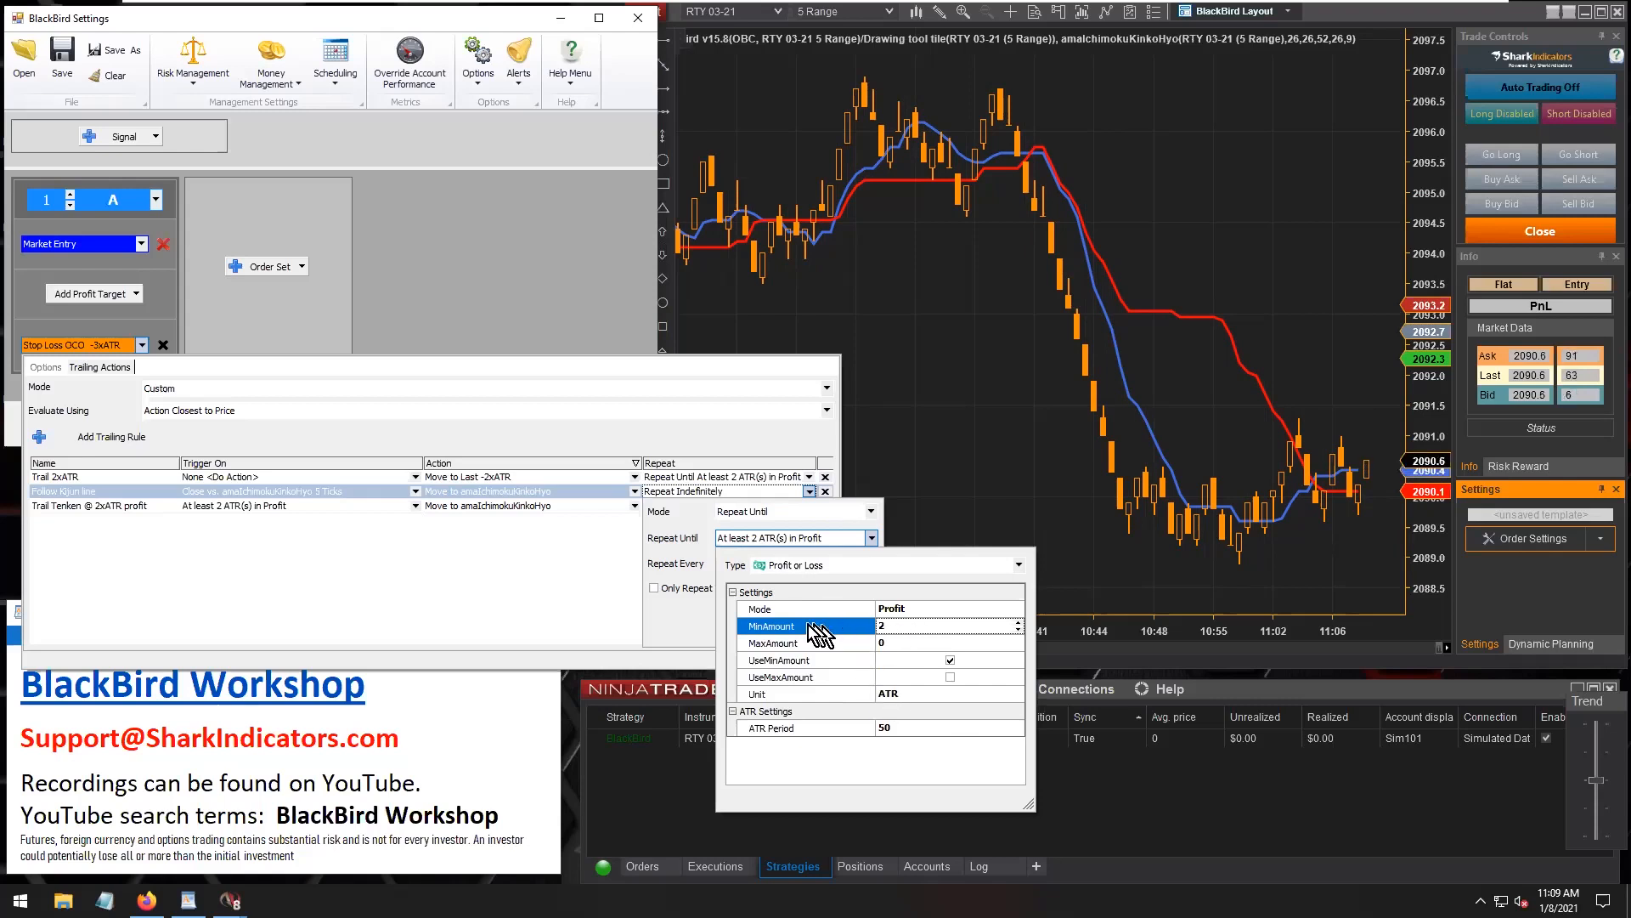
left_click(663, 629)
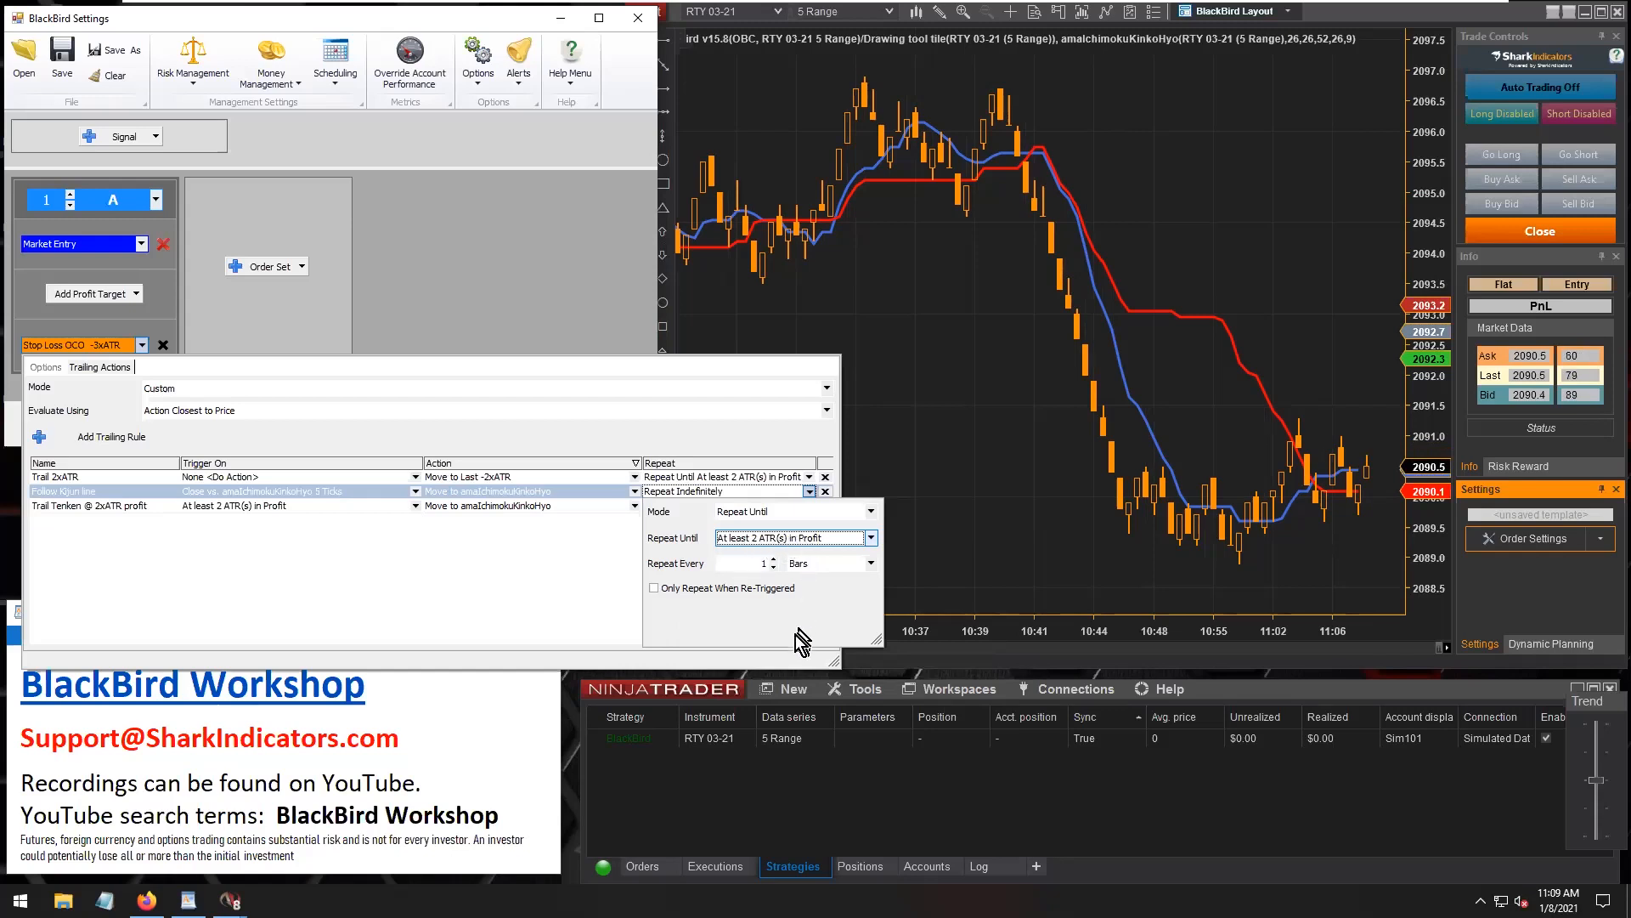
Recheck the Trail 2xATR rule's repeat condition and widen the trailing rules window and its Repeat column.
left_click(792, 477)
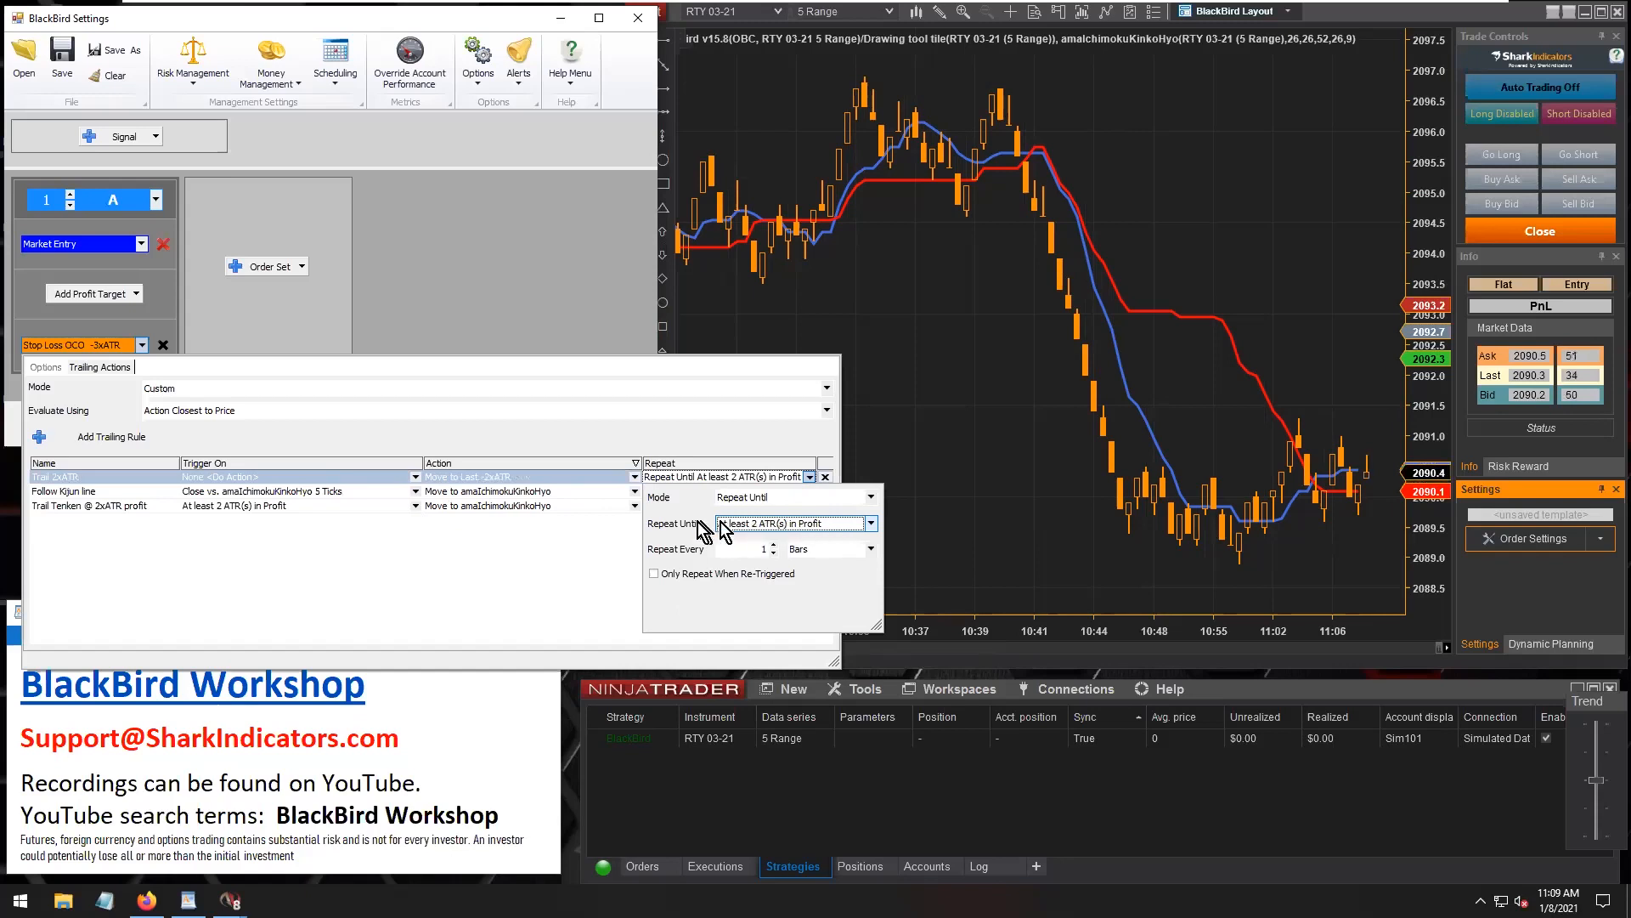
left_click(594, 579)
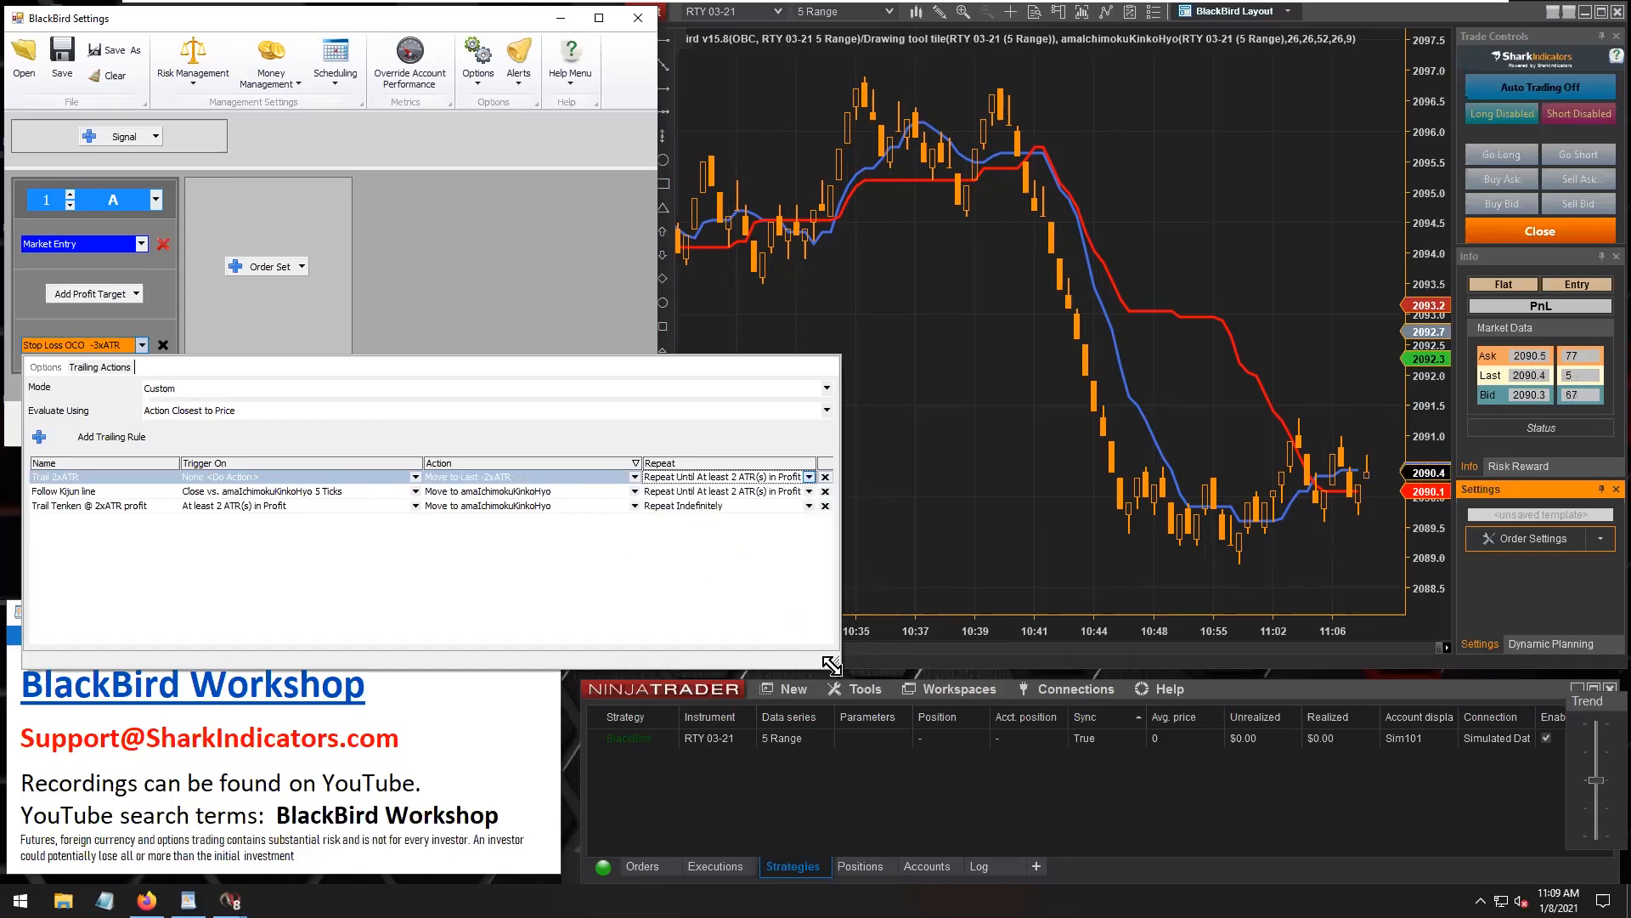
left_click_drag(834, 661, 874, 657)
left_click_drag(671, 463, 599, 478)
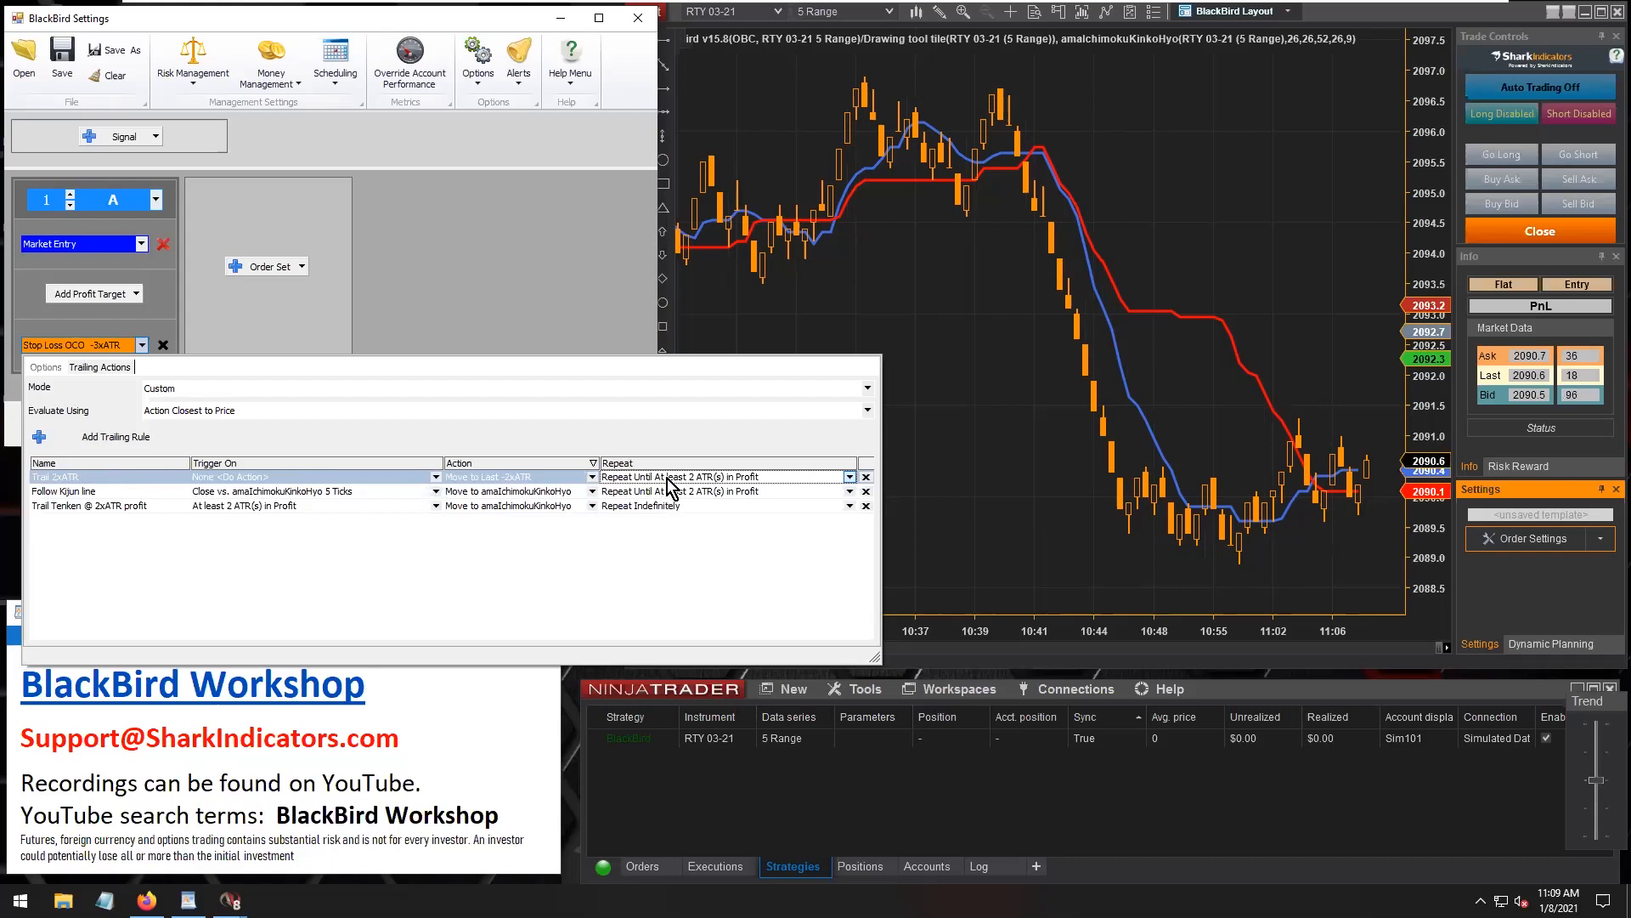
Review the Follow Kijun line and Trail Tenken rule names, and reduce the height of the trailing rules window.
left_click(110, 492)
left_click(114, 490)
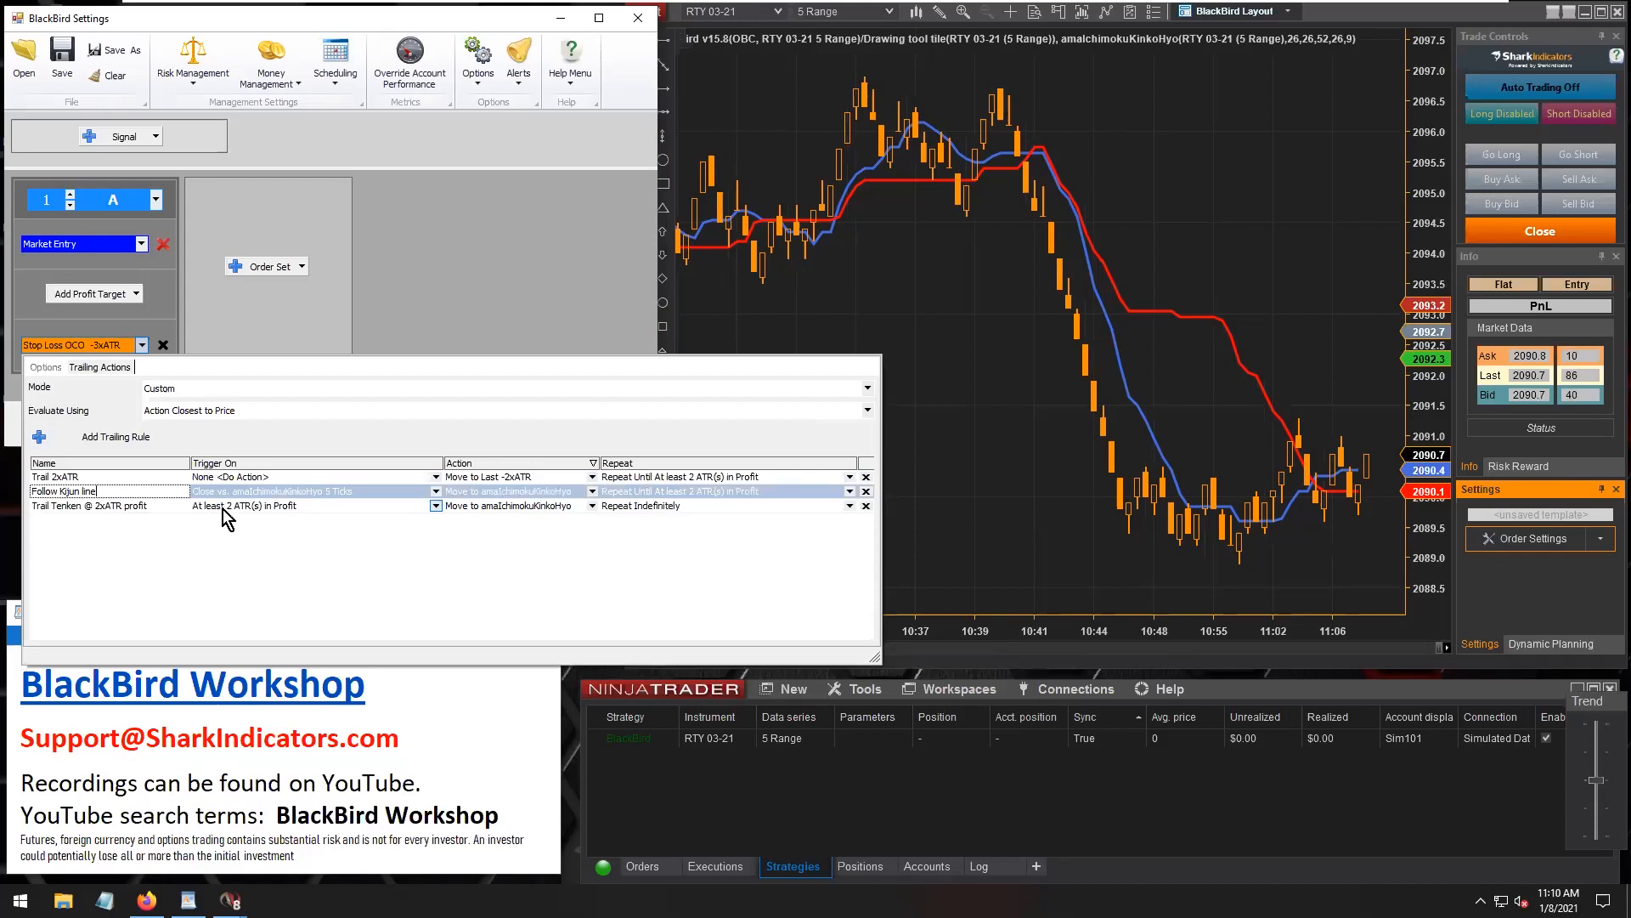
left_click(153, 506)
left_click_drag(153, 507, 32, 508)
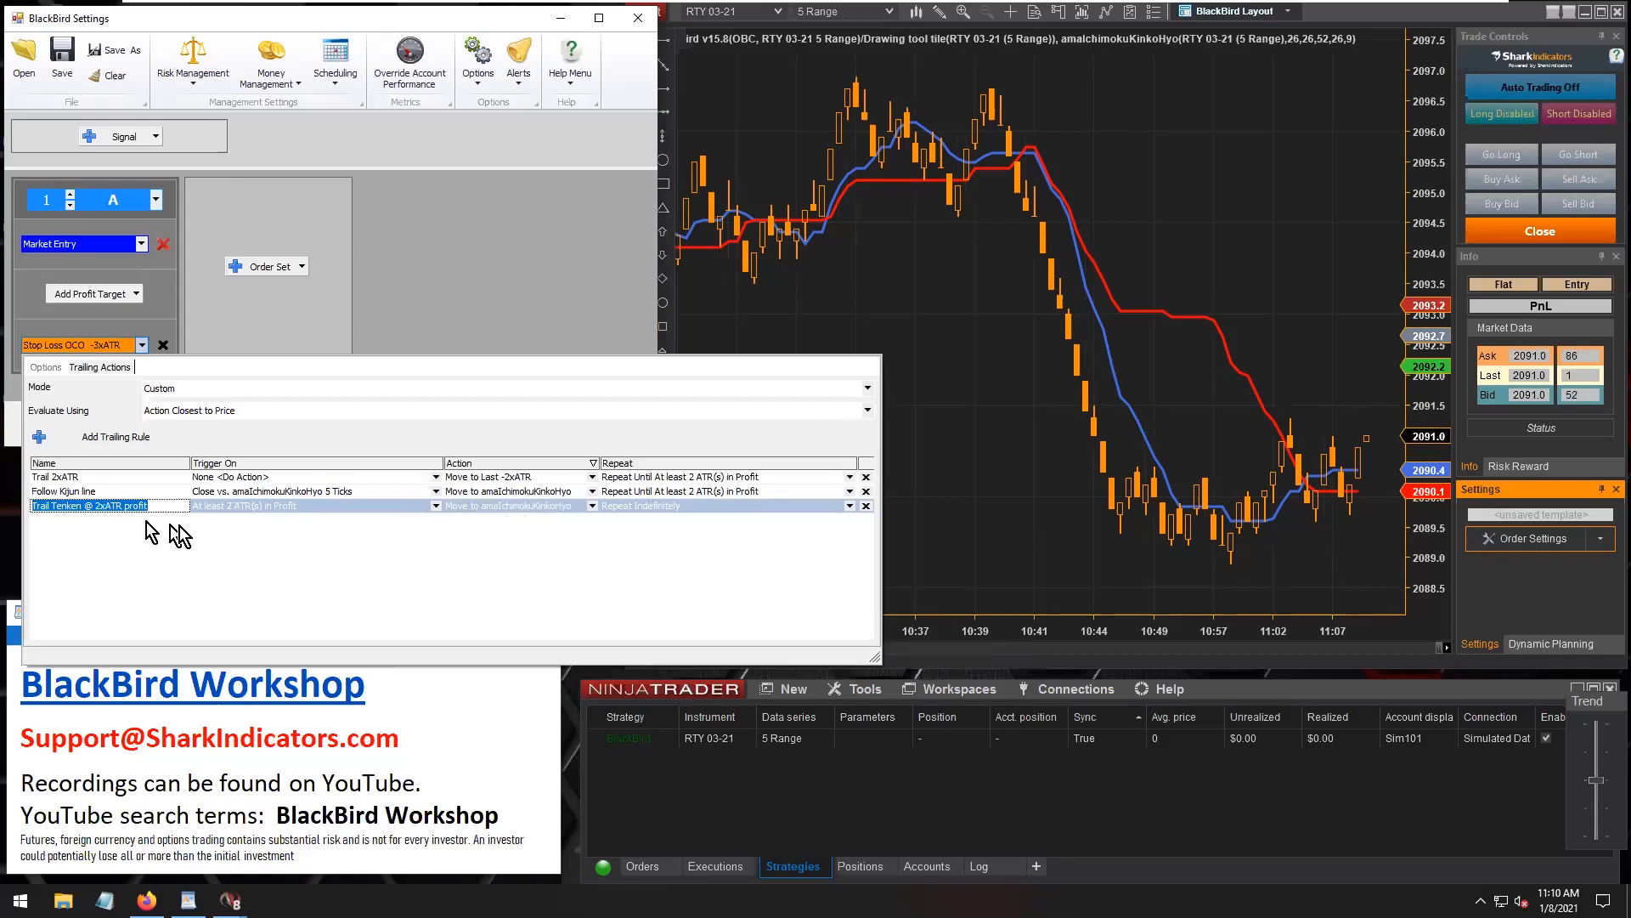
left_click_drag(874, 658, 850, 616)
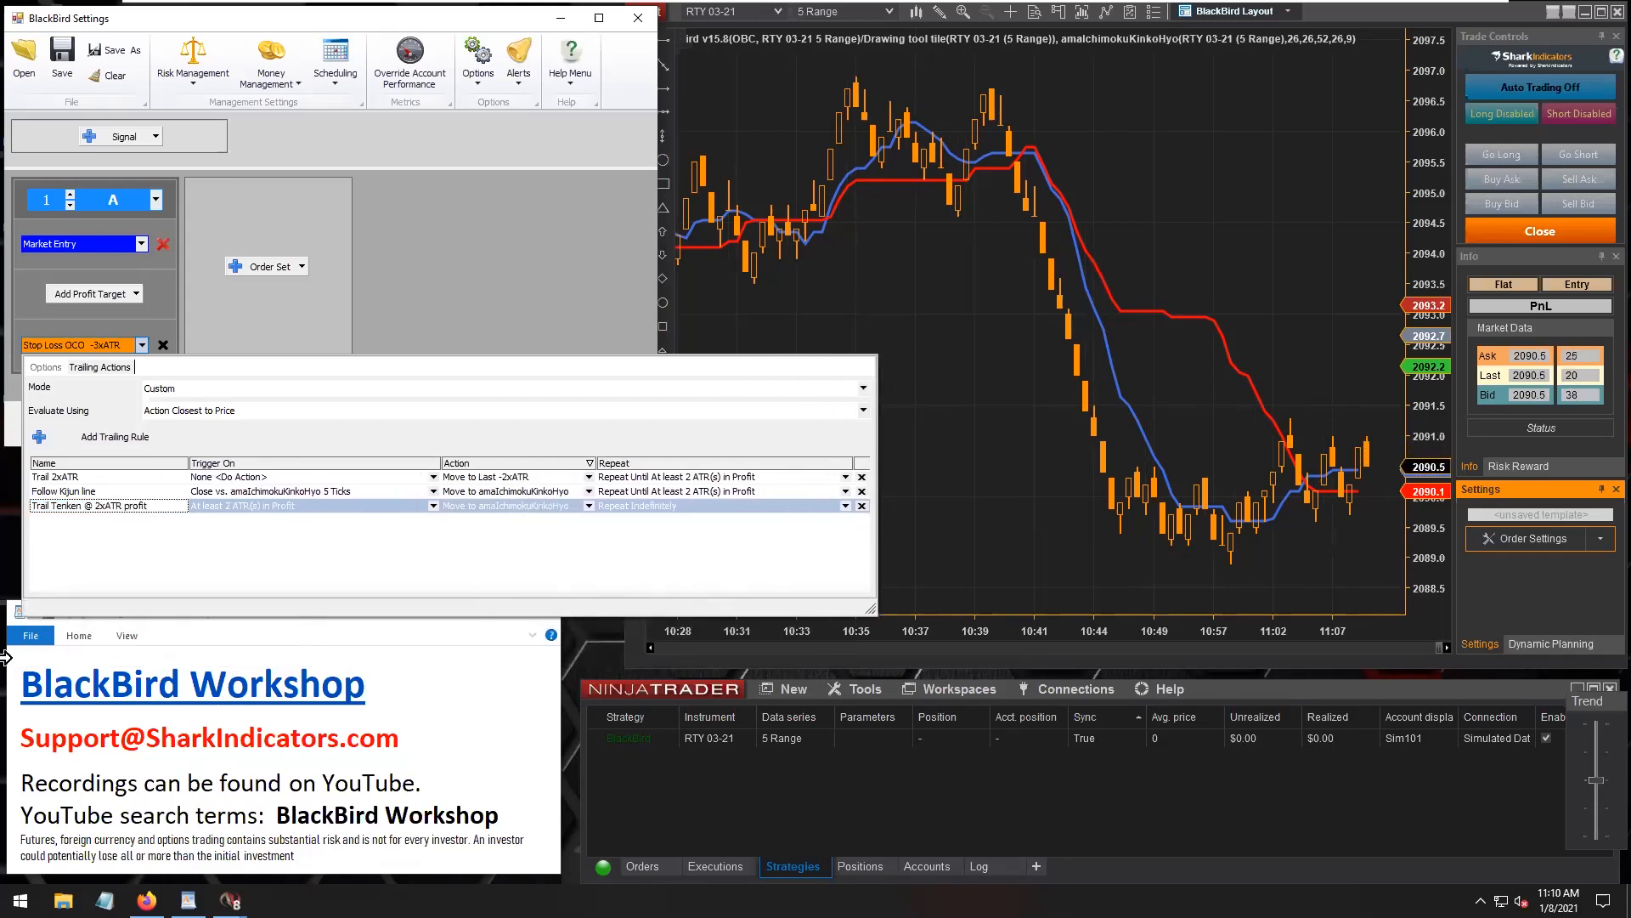